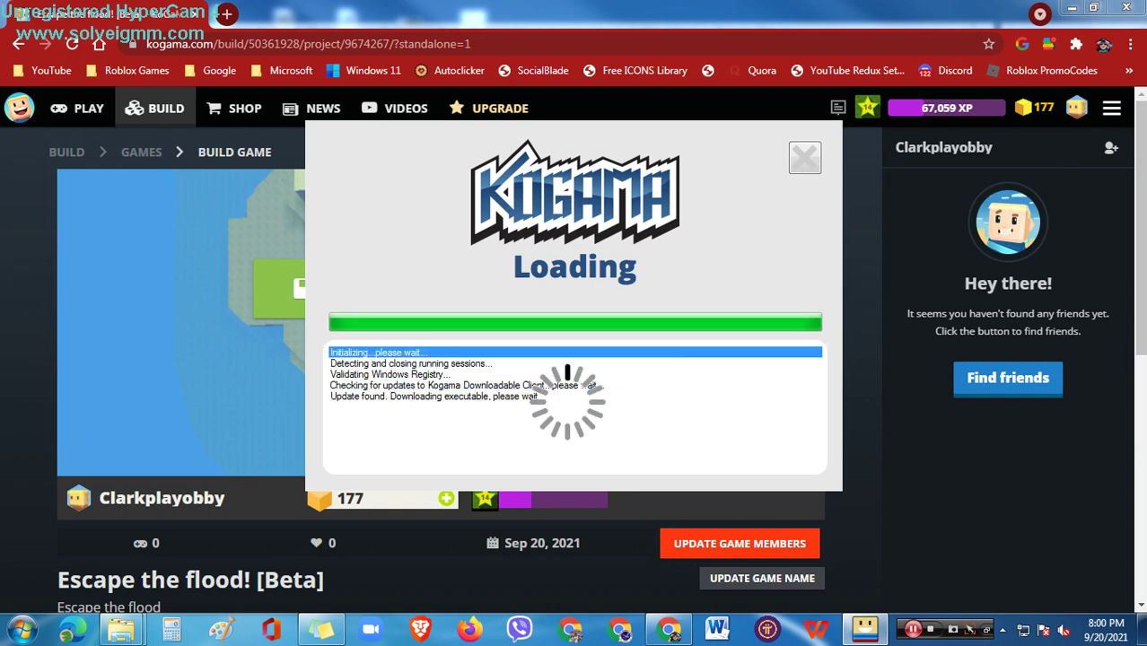
Check the KoGaMa launcher's update log and dismiss its update error dialog.
left_click(499, 398)
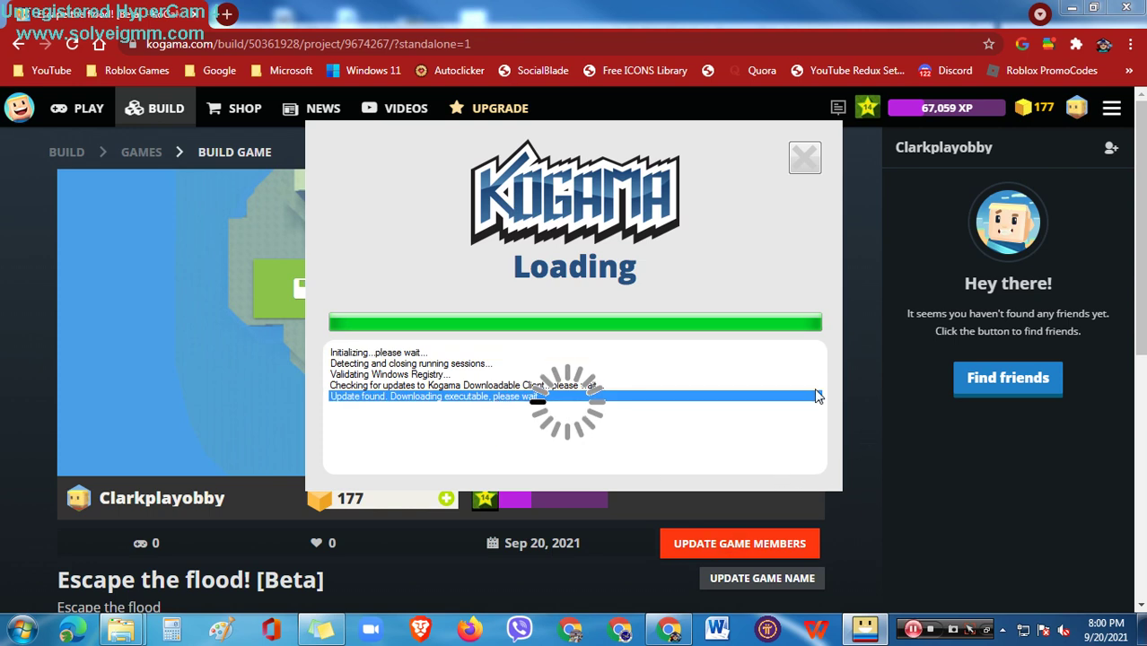
left_click_drag(611, 274, 627, 256)
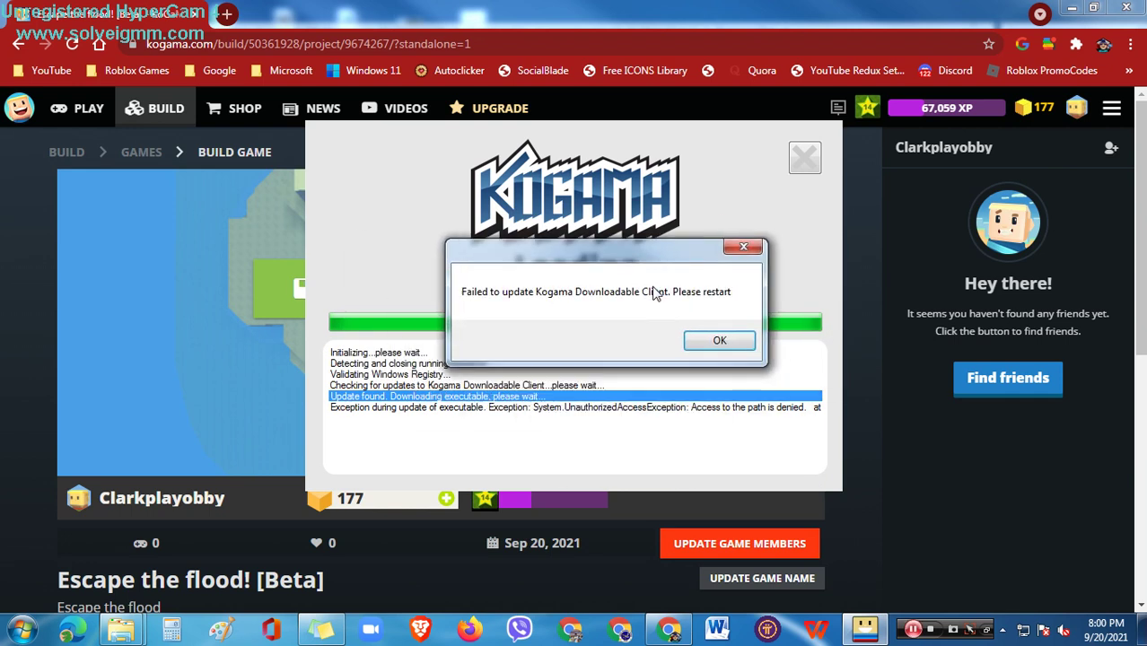
left_click(739, 343)
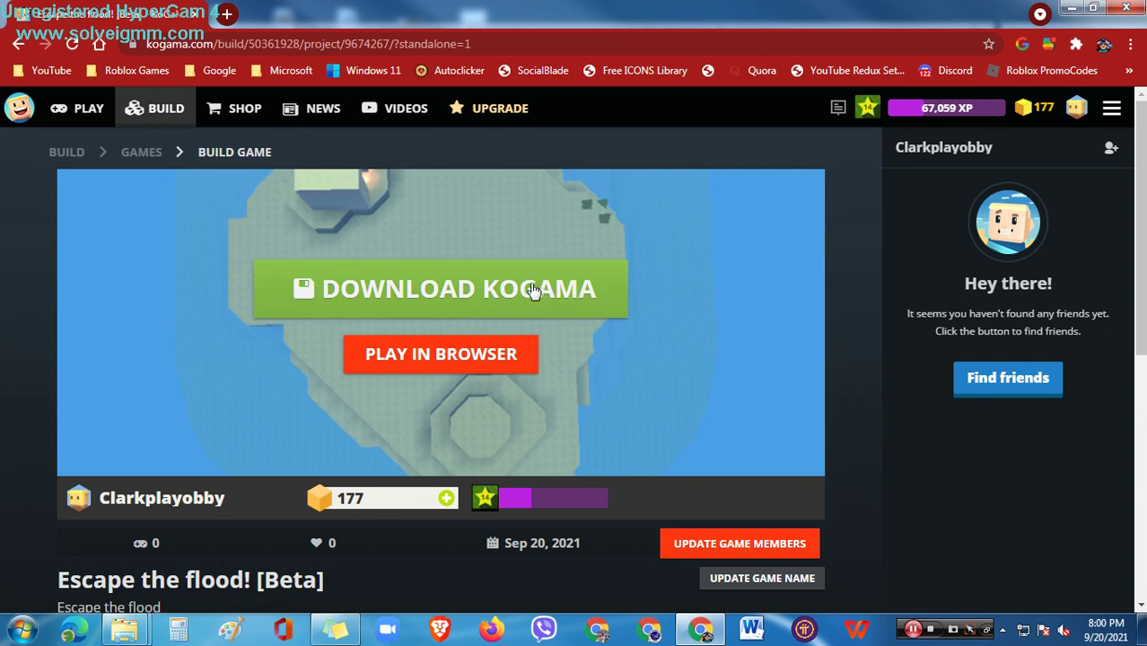
left_click(987, 631)
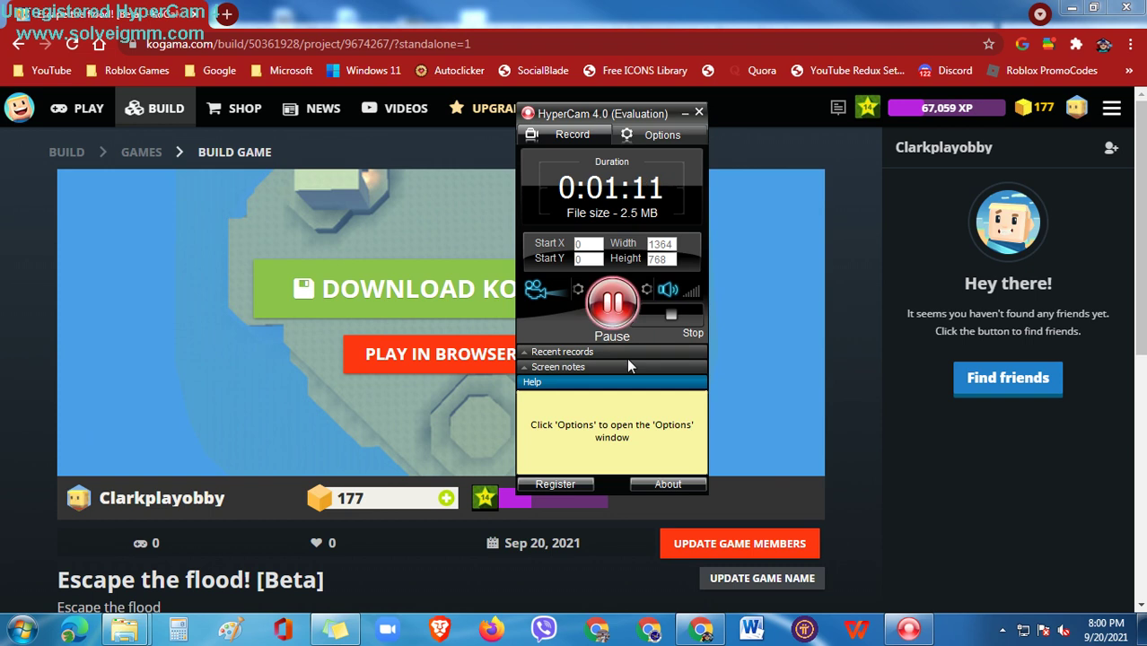
left_click(576, 288)
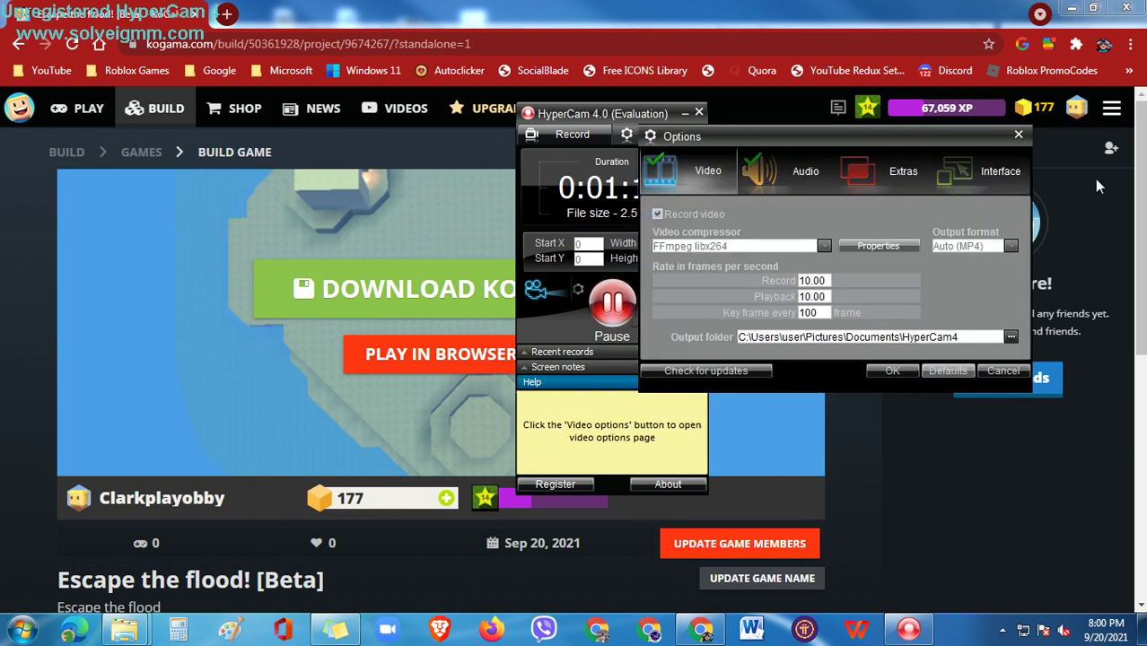
left_click(874, 187)
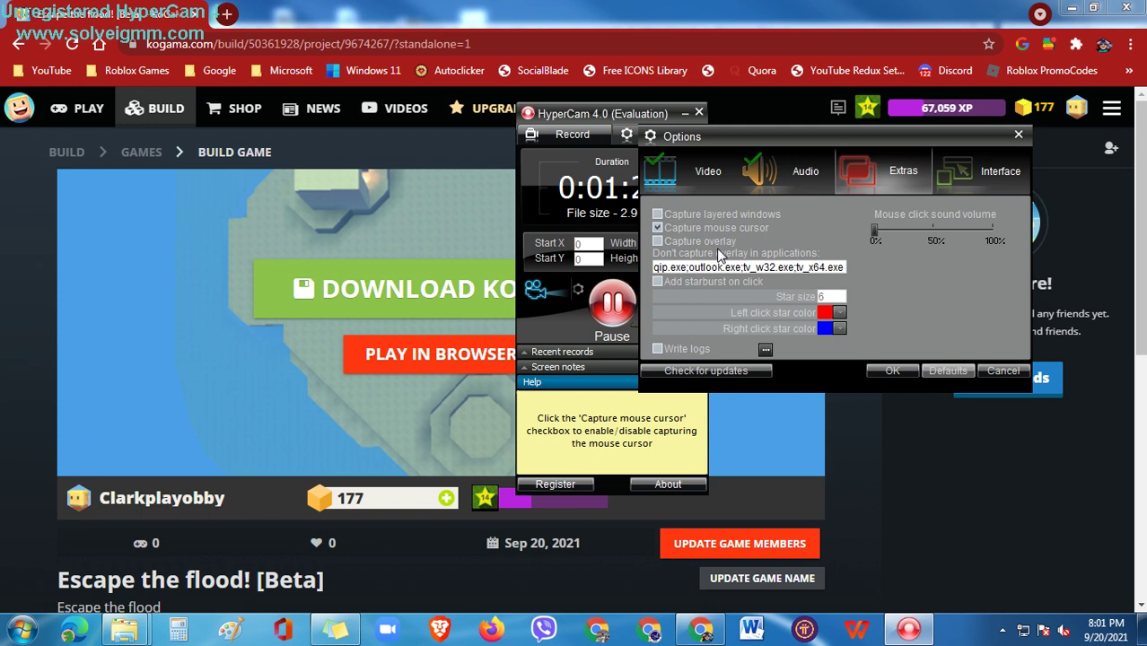
left_click(713, 283)
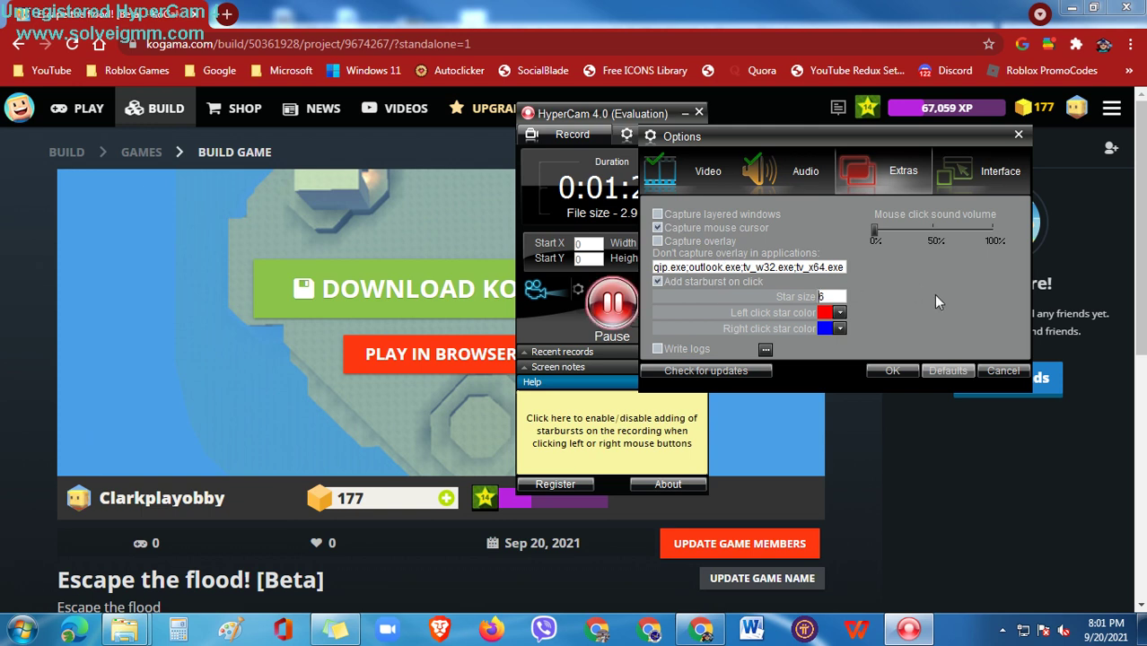
left_click(728, 286)
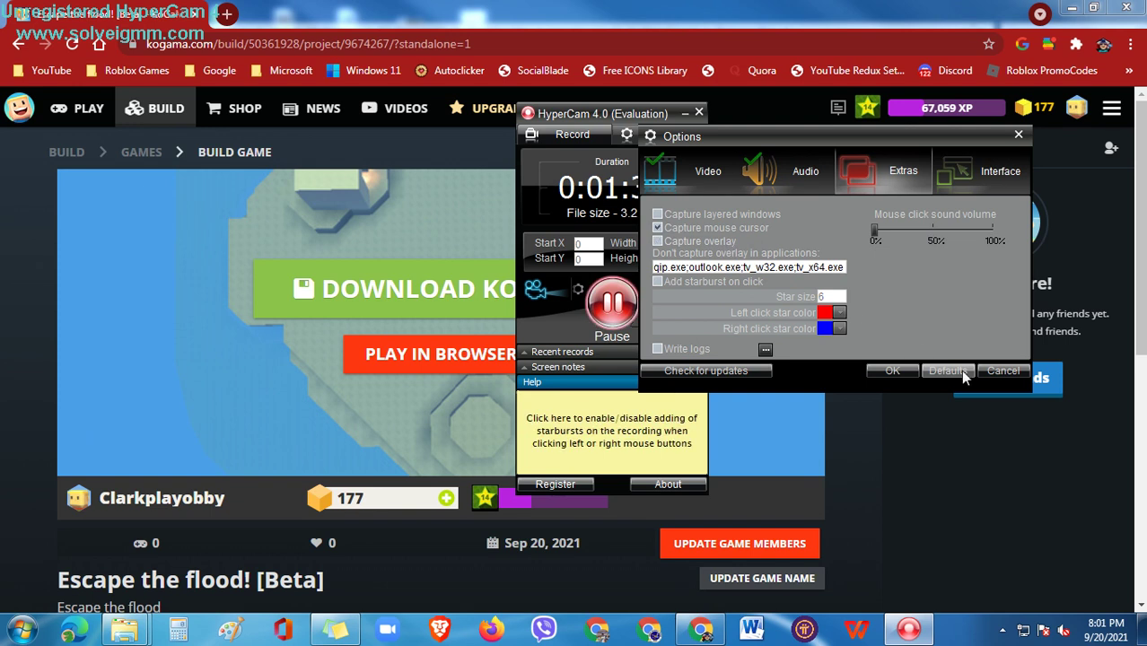
left_click(998, 371)
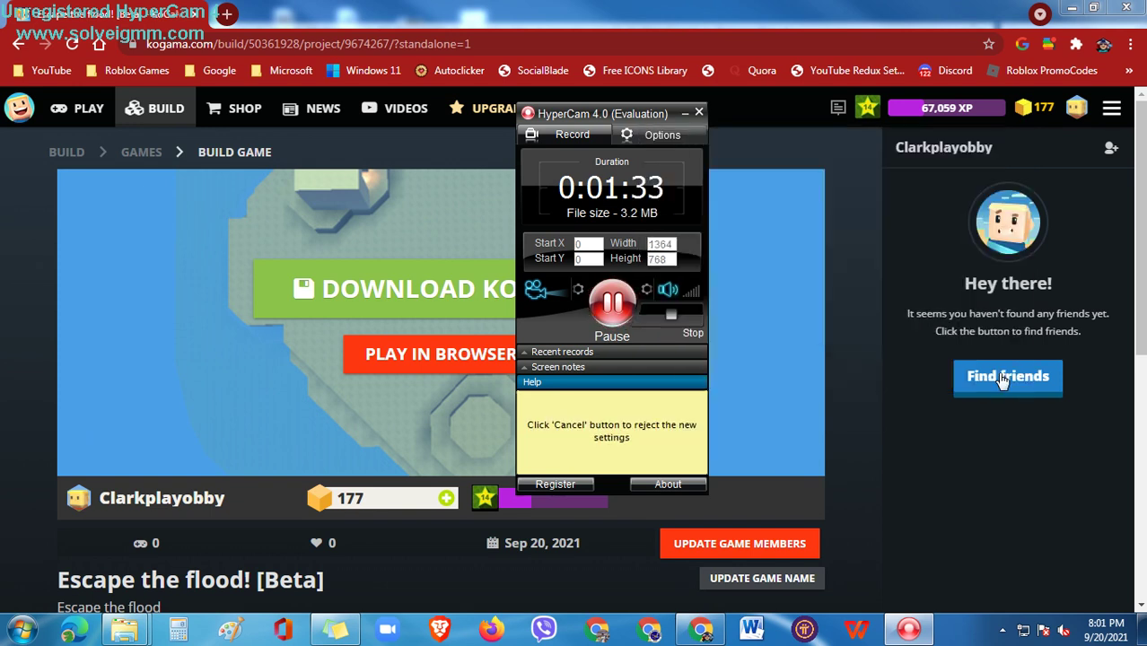
left_click(685, 115)
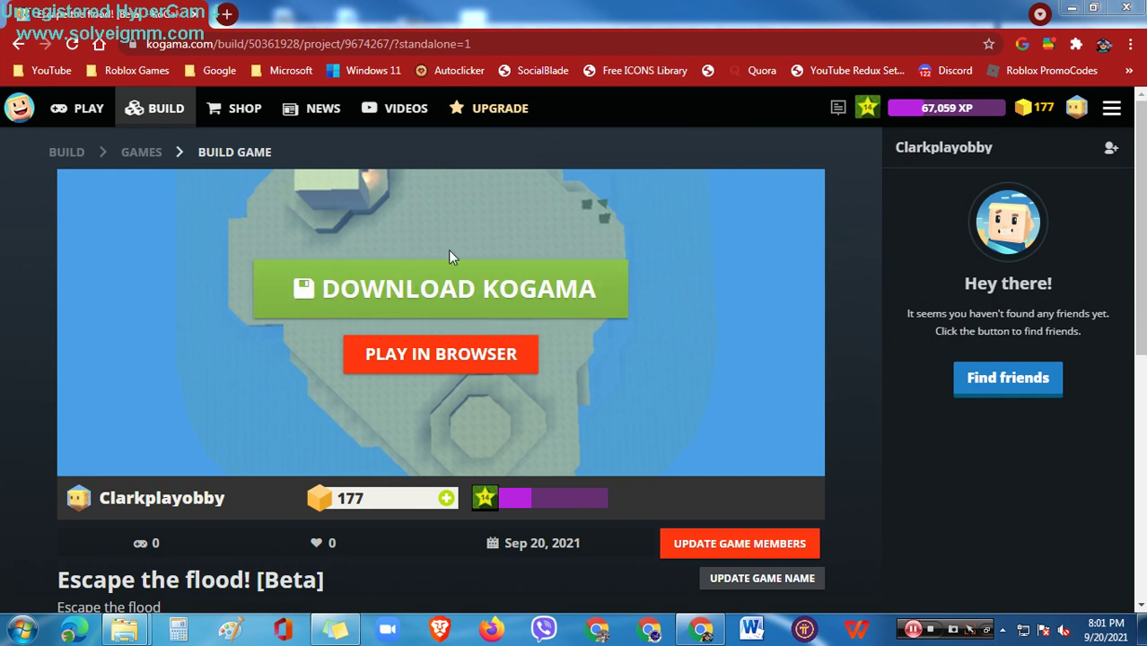
Download the KoGaMa installer and save it as KogamaLauncher in the tempdownloads folder.
left_click(377, 309)
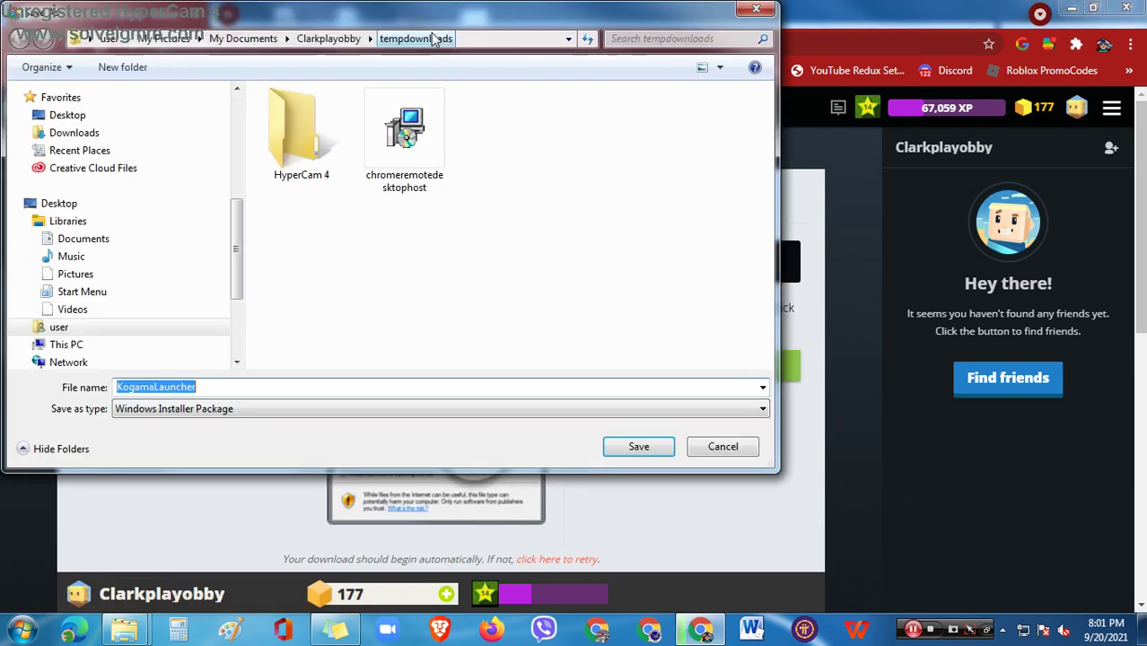
left_click_drag(380, 22, 481, 40)
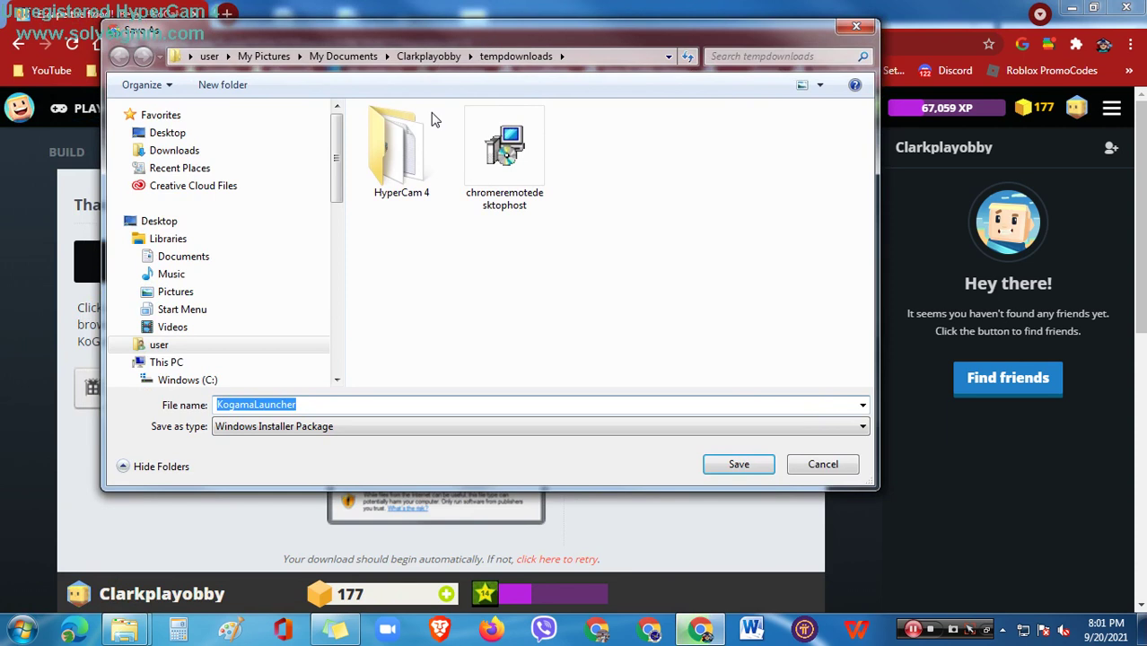
left_click(351, 403)
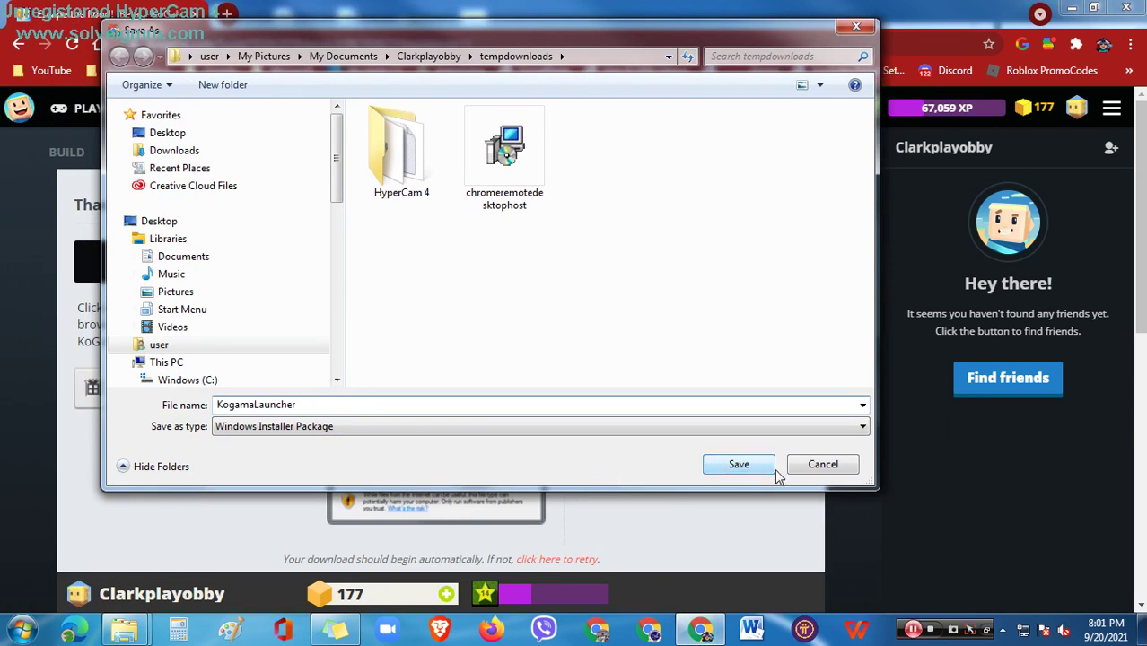
left_click(739, 465)
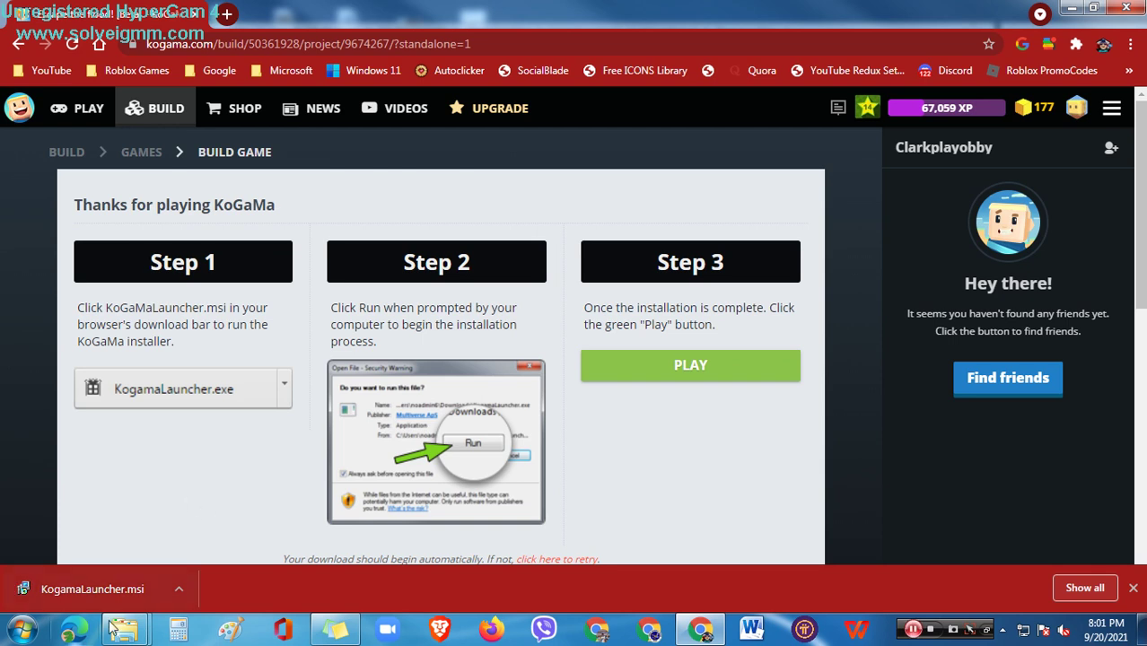
Run the downloaded KogamaLauncher.msi, allow it past the security warning, and bring the launcher window to the front.
left_click(85, 583)
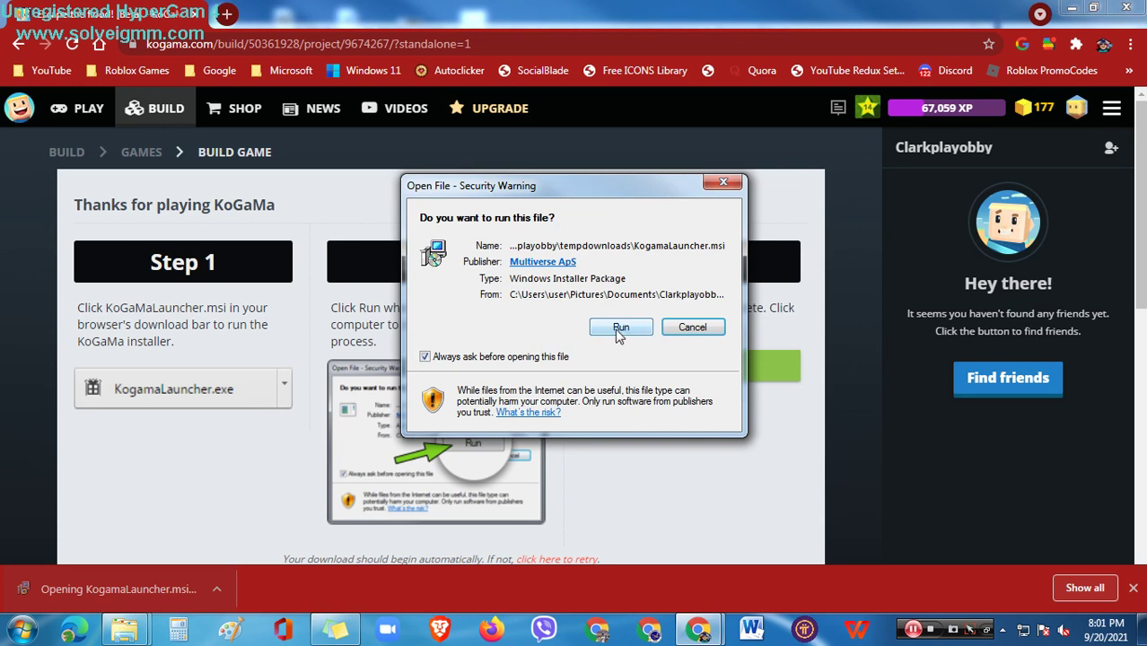
left_click(619, 328)
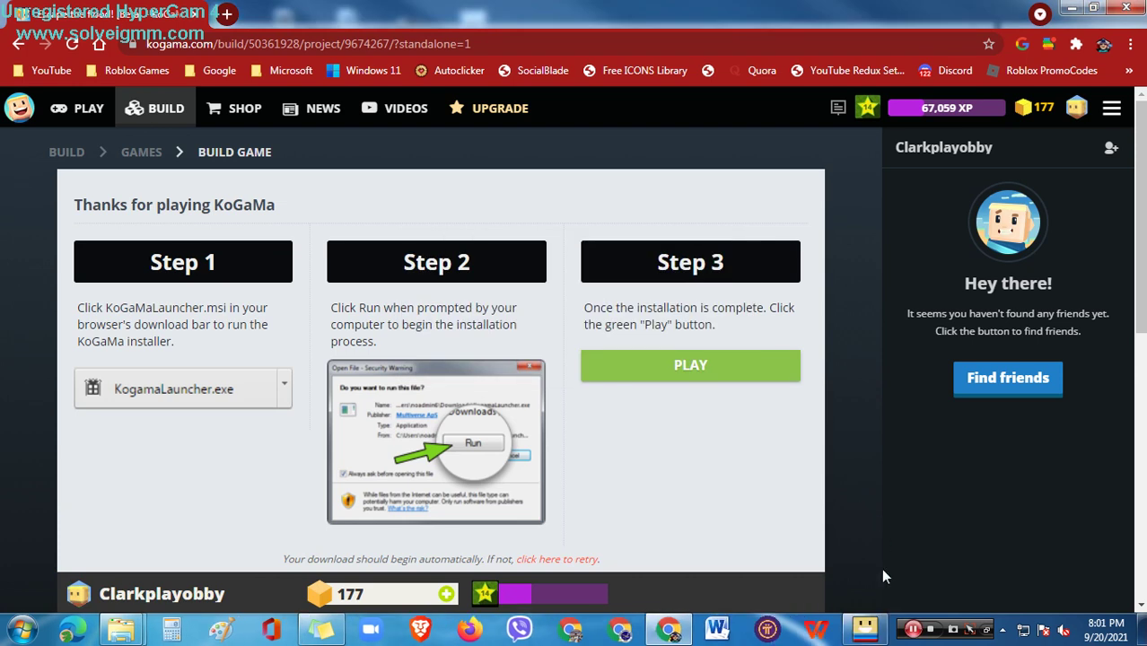
mouse_move(879, 635)
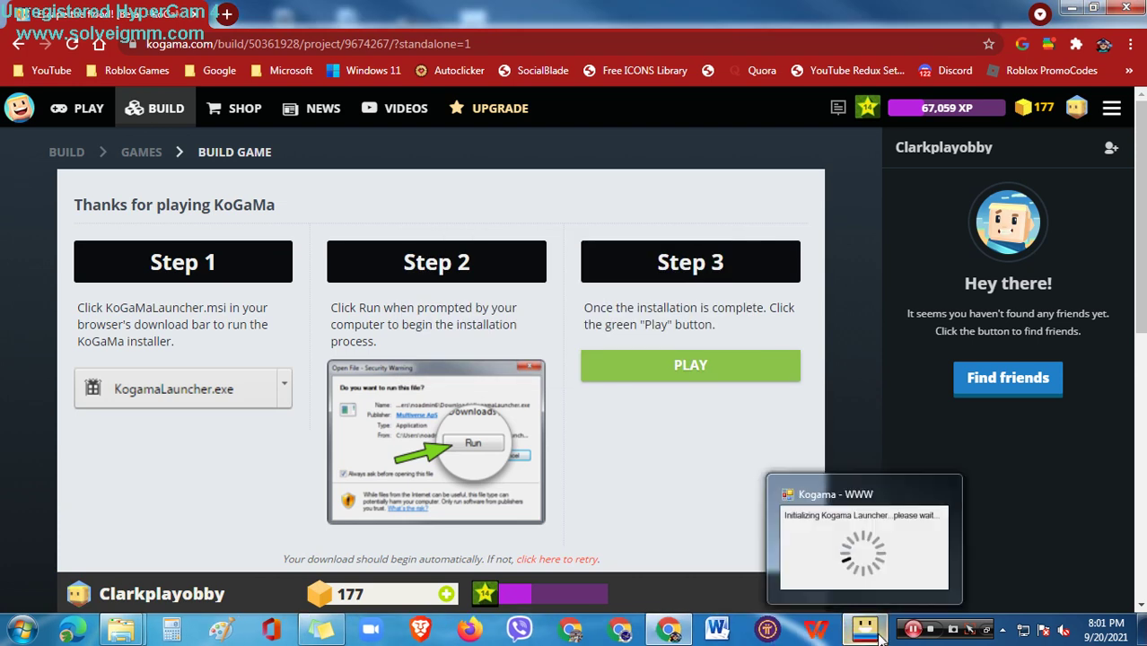
left_click(897, 562)
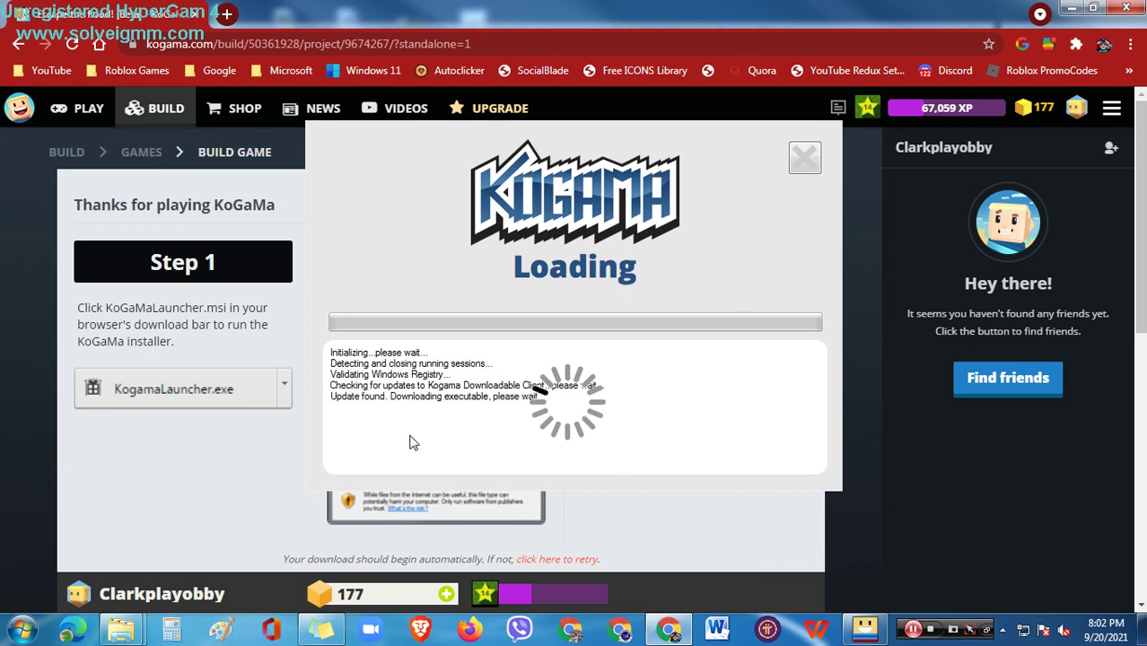
Highlight the executable download entry in the launcher log and close the error dialog.
left_click_drag(435, 405, 519, 309)
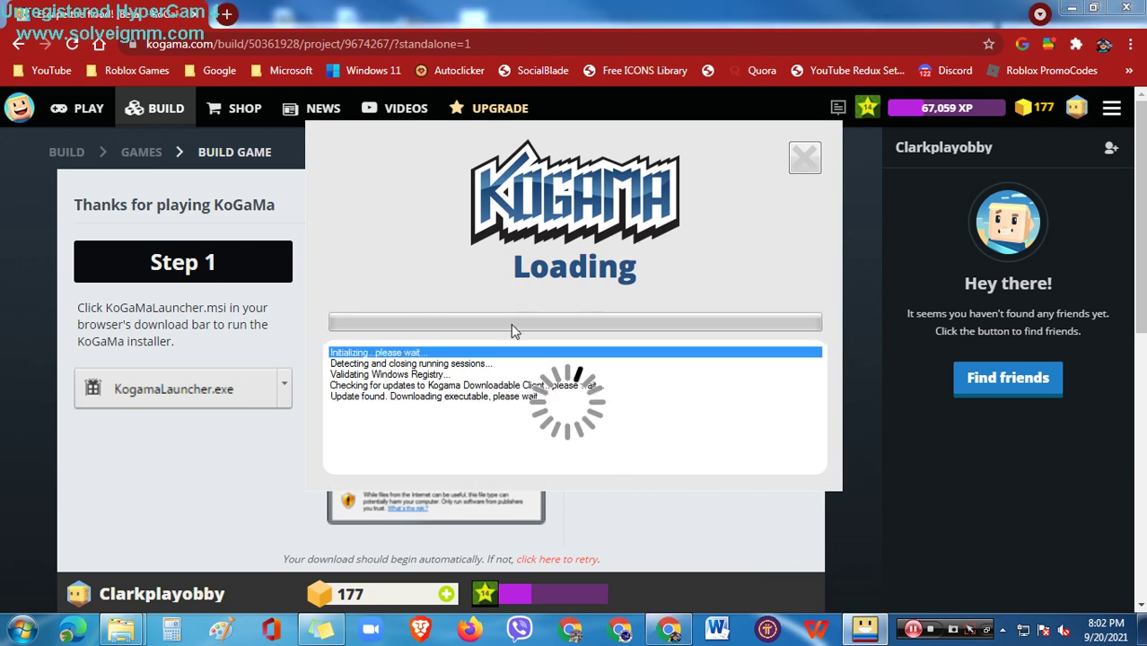
mouse_move(713, 404)
left_mouse_down()
mouse_move(715, 359)
mouse_move(715, 414)
left_mouse_up()
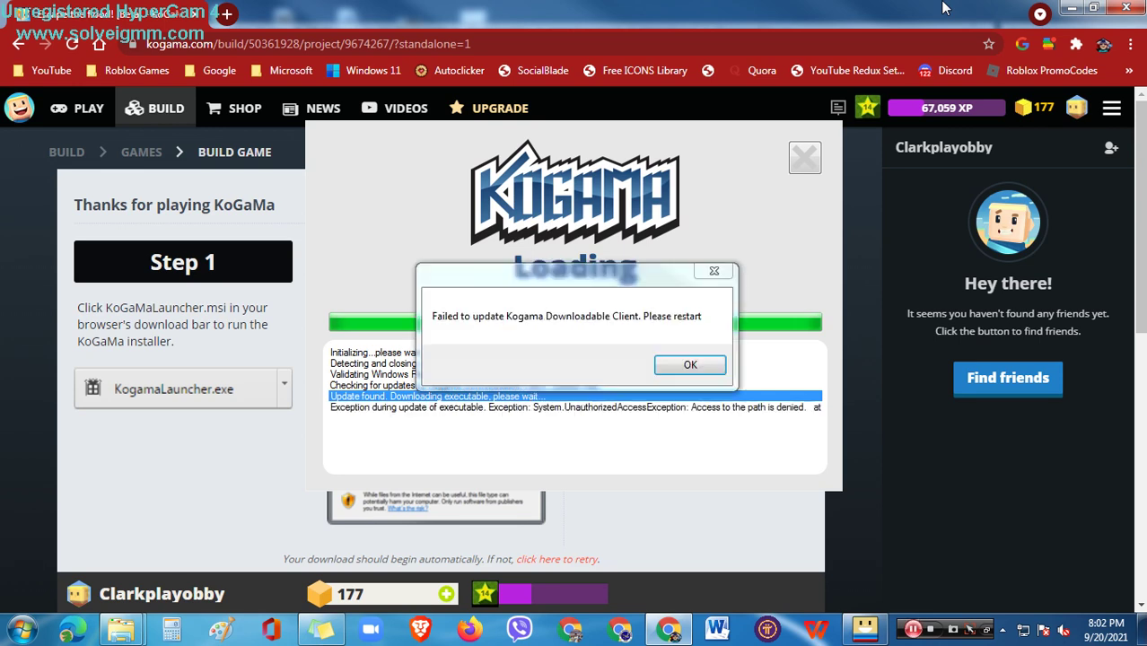
left_click_drag(606, 286, 633, 244)
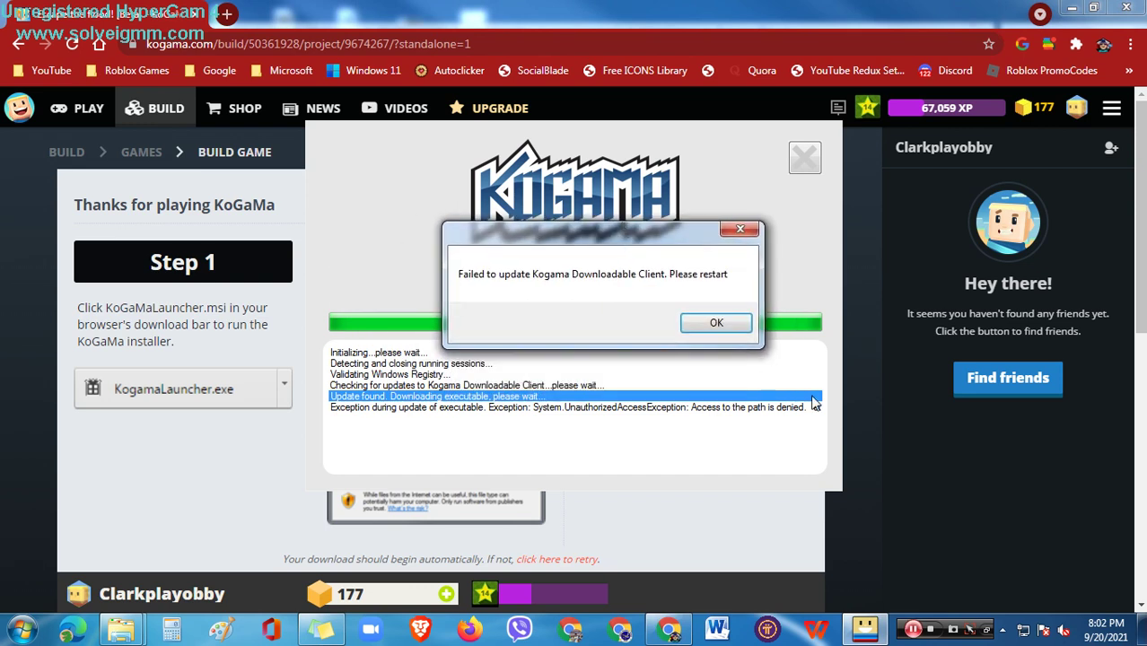
left_click(715, 324)
Start the game from Step 3 of the installation page and allow the kogama2-www protocol to open the launcher.
scroll(745, 462, "down", 3)
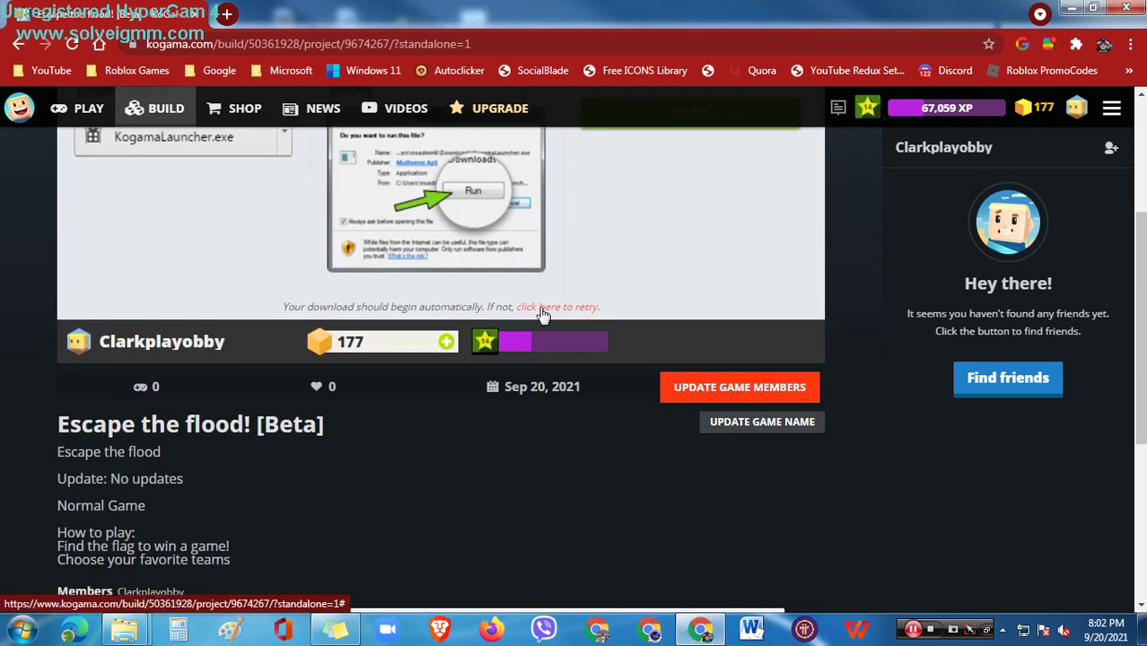
scroll(725, 387, "down", 3)
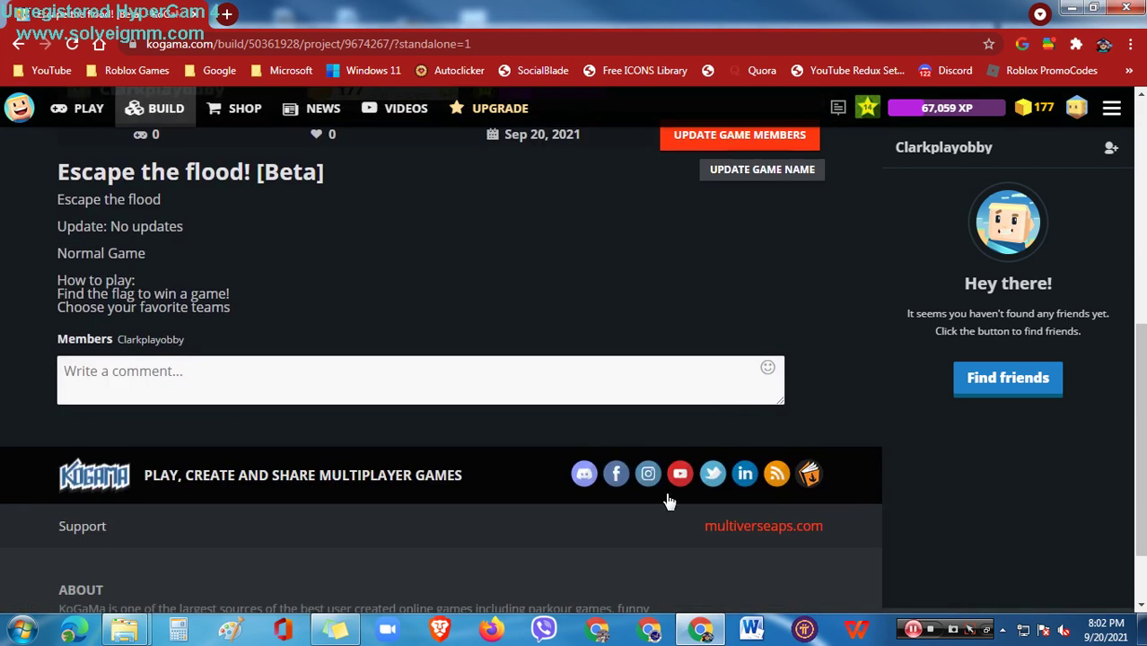
scroll(669, 500, "up", 6)
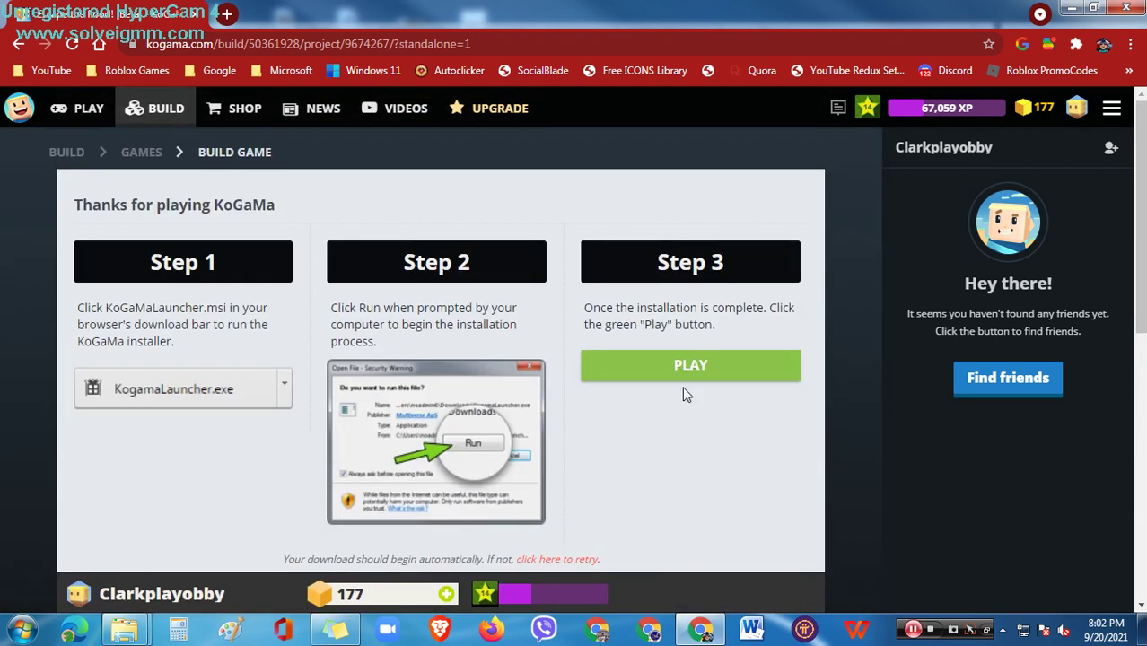
left_click(692, 366)
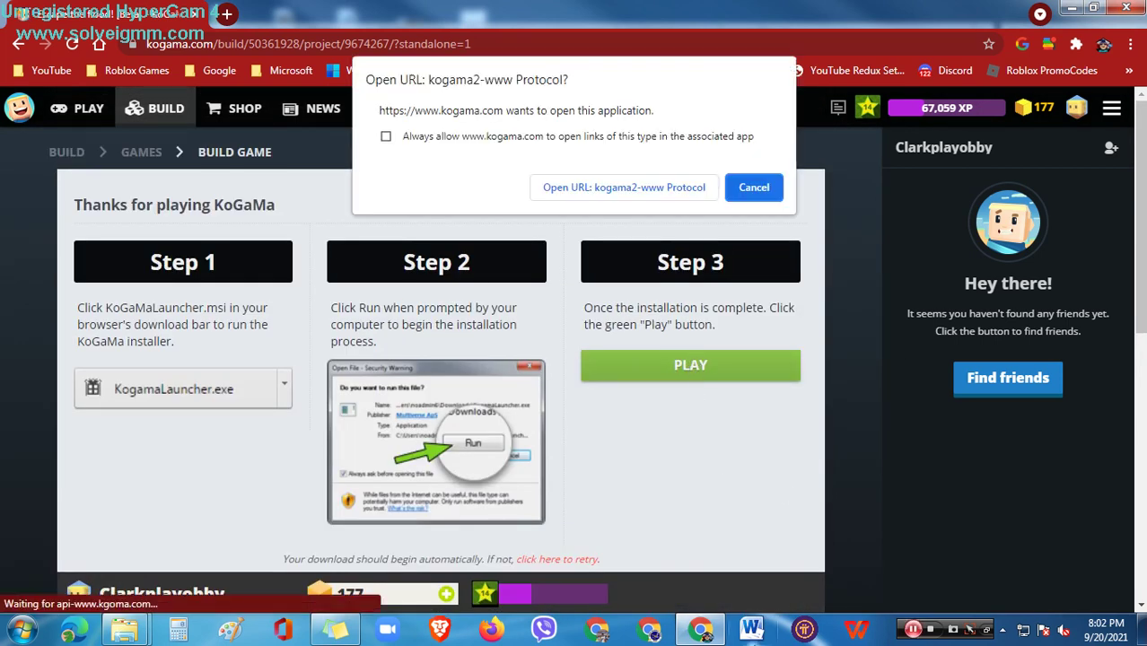
left_click(618, 197)
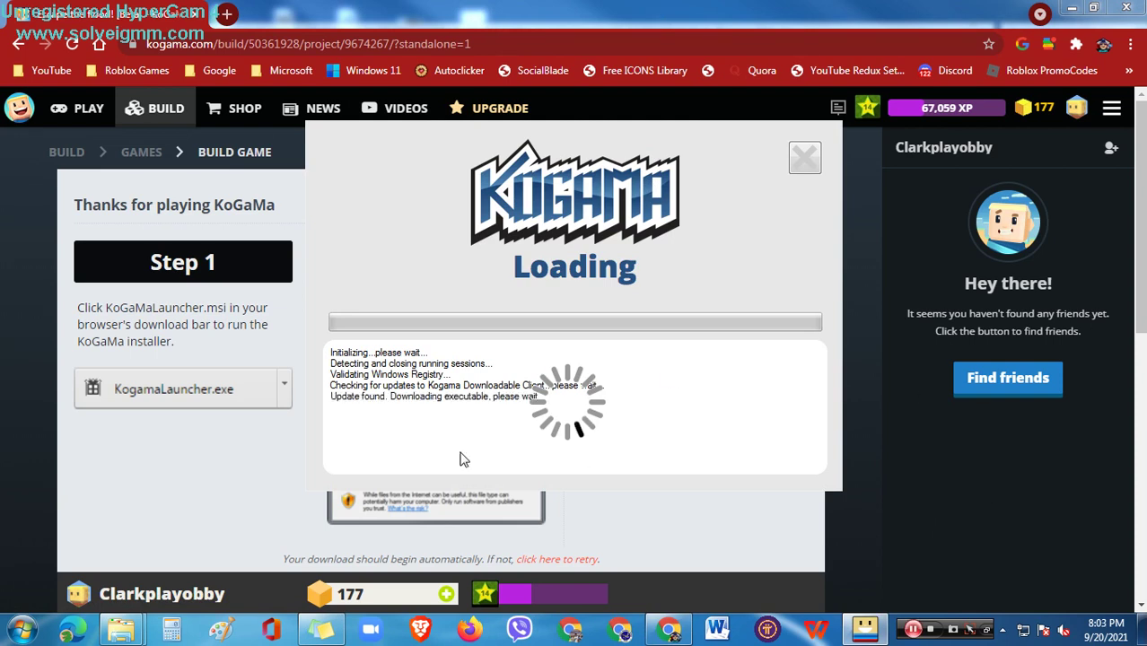
left_click_drag(428, 426, 462, 399)
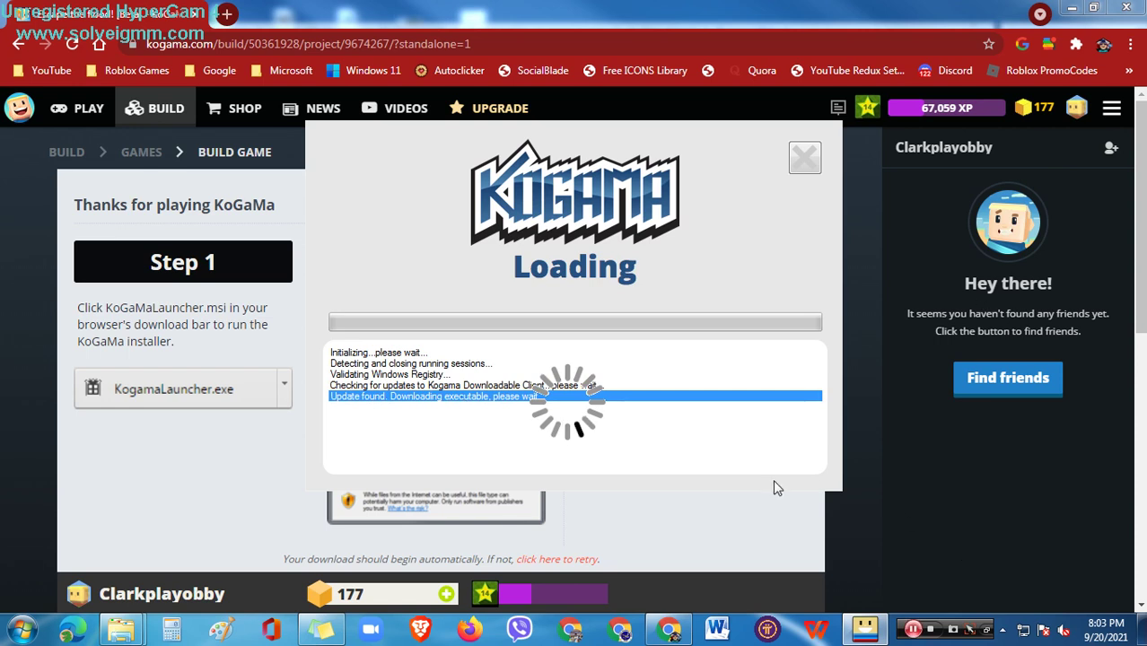
left_click(25, 628)
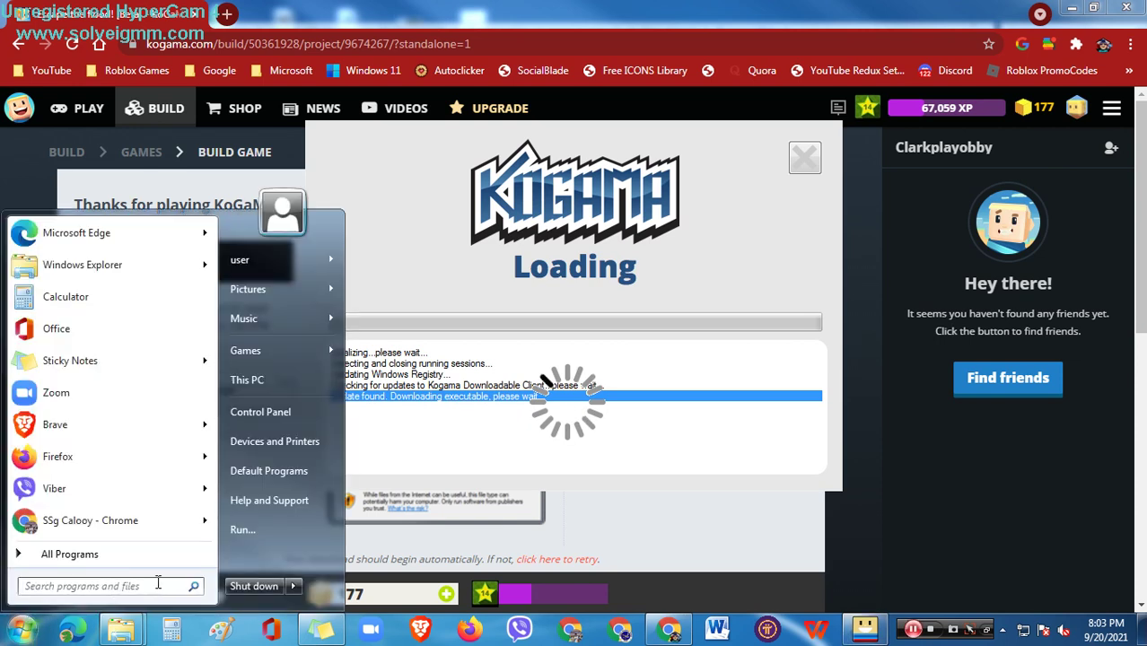
type("KoGaMa")
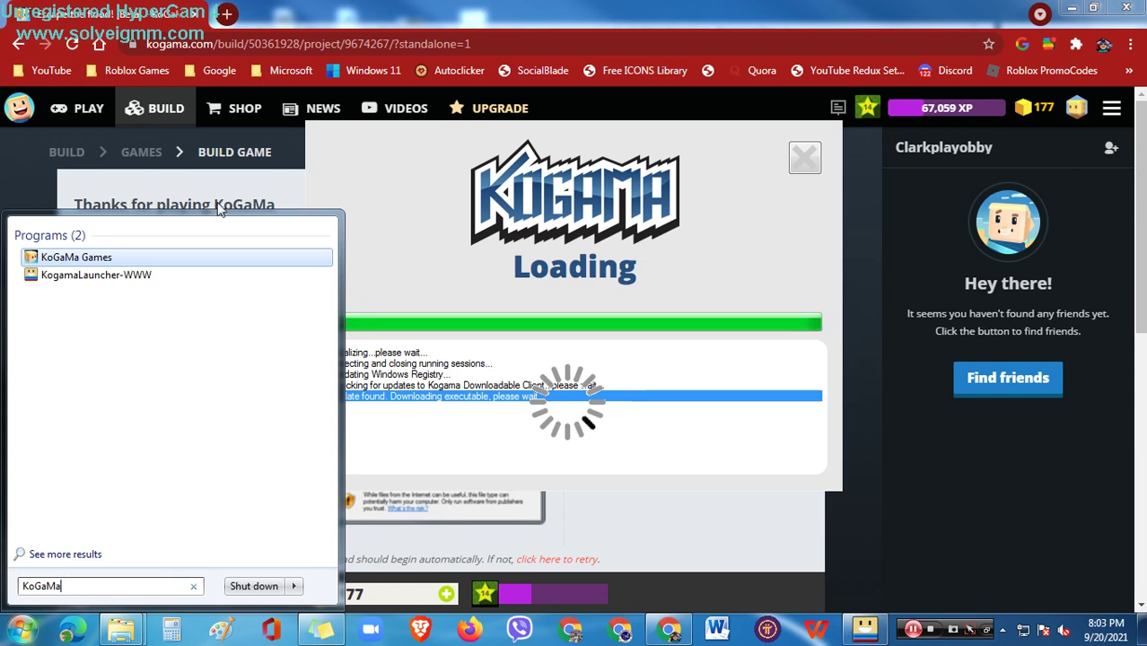
left_click(623, 183)
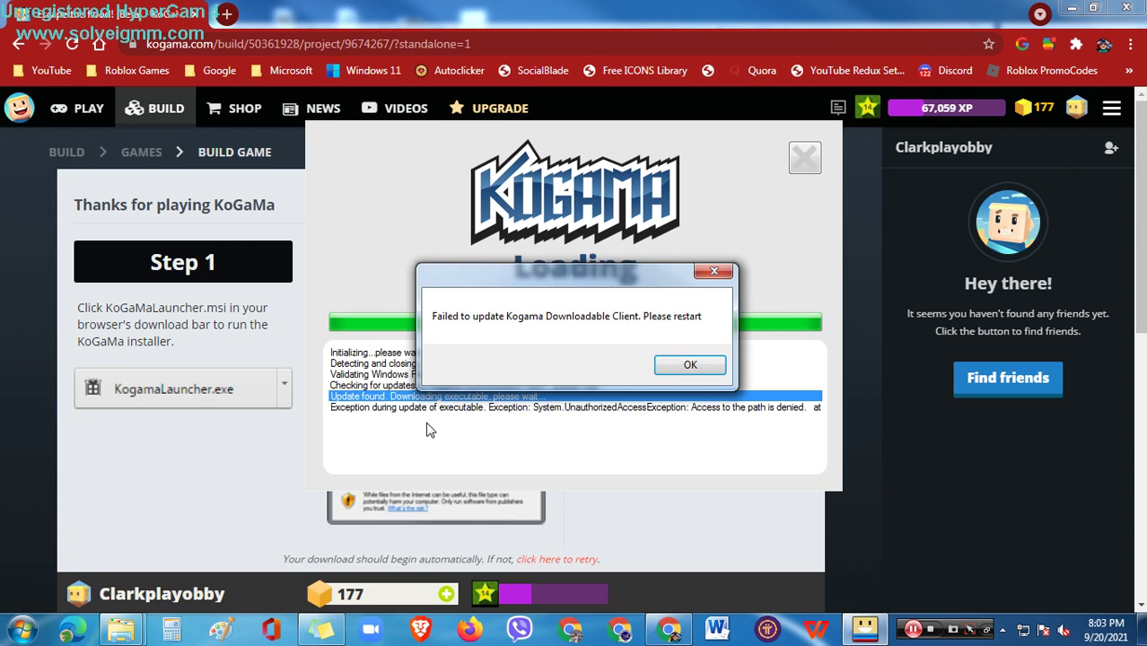
left_click(688, 367)
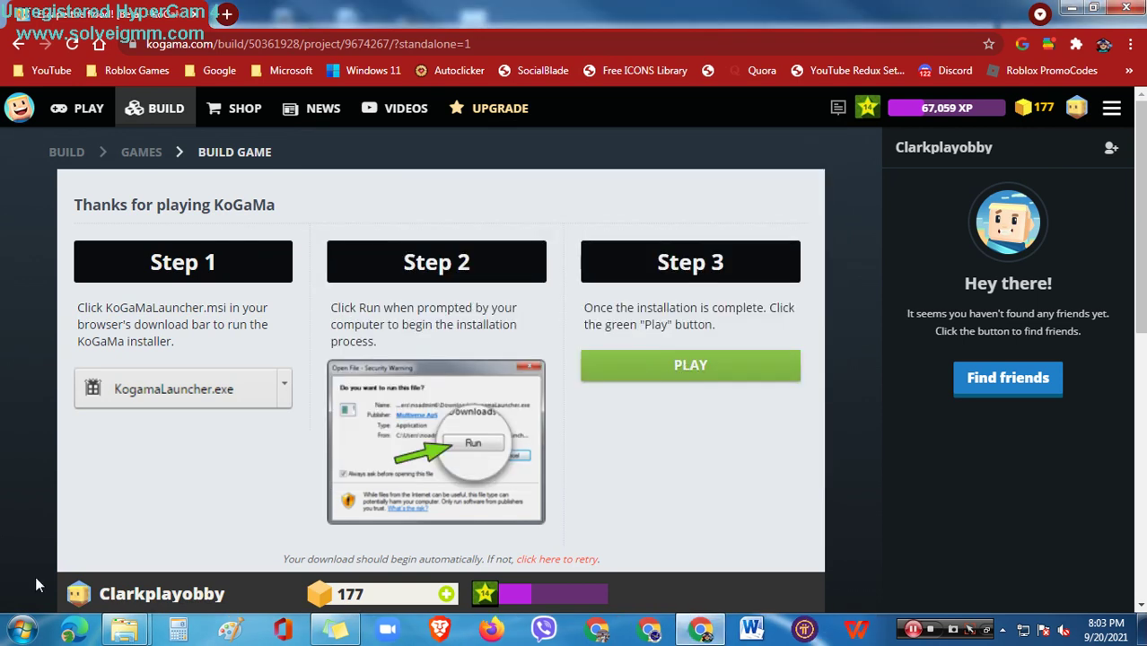
left_click(33, 631)
left_click(90, 585)
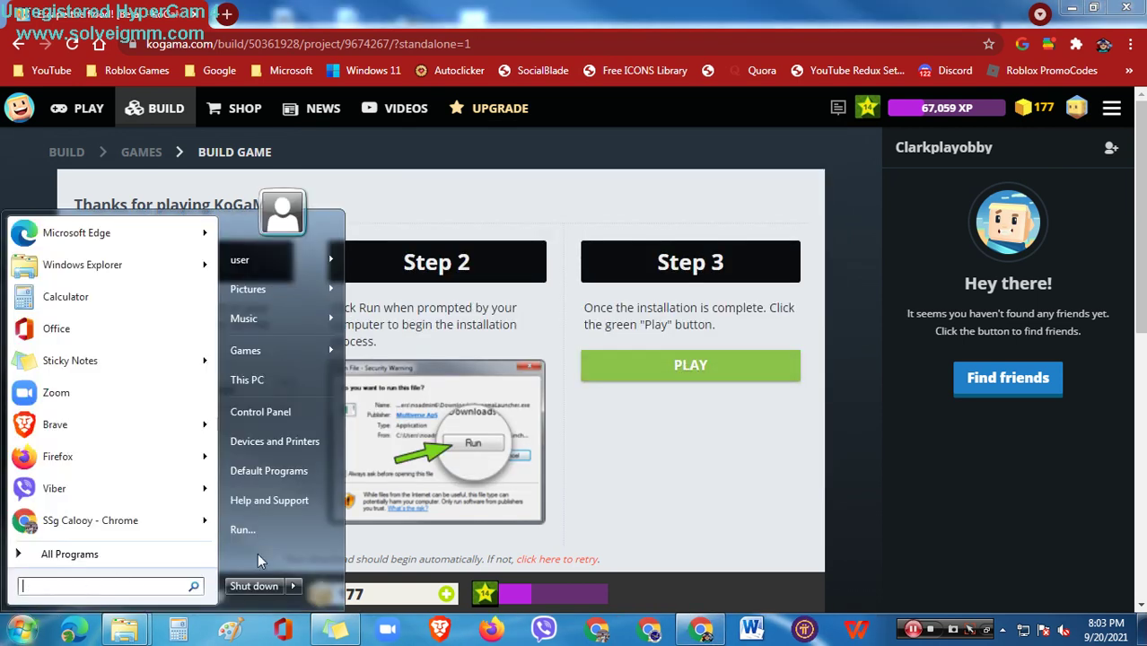
type("oGaMa")
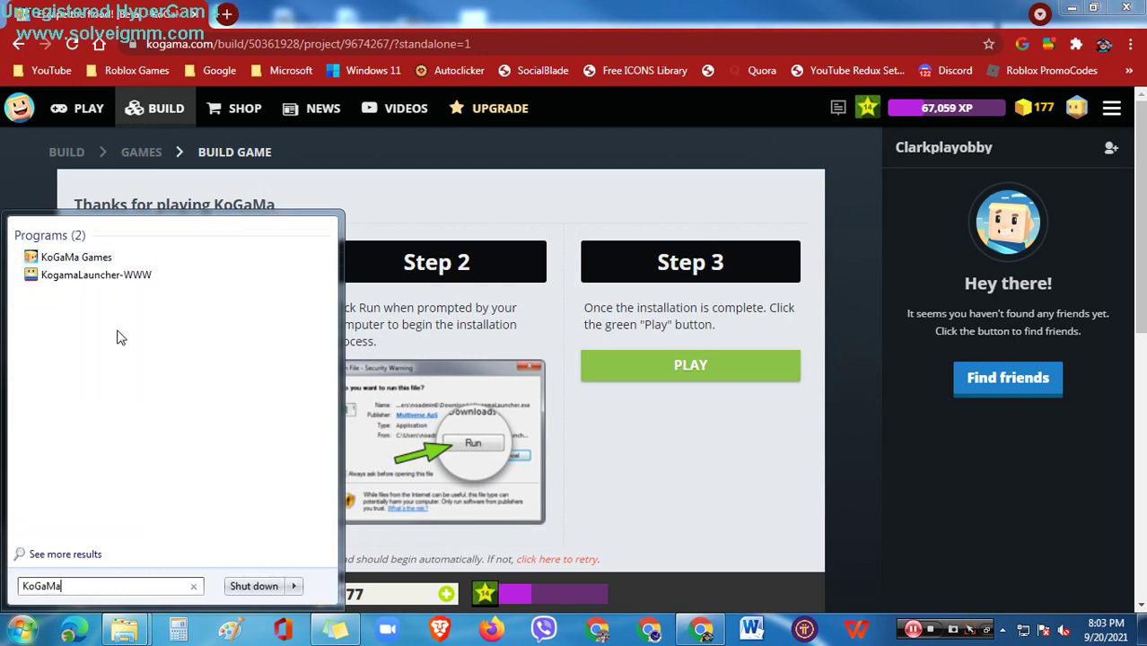
left_click(106, 278)
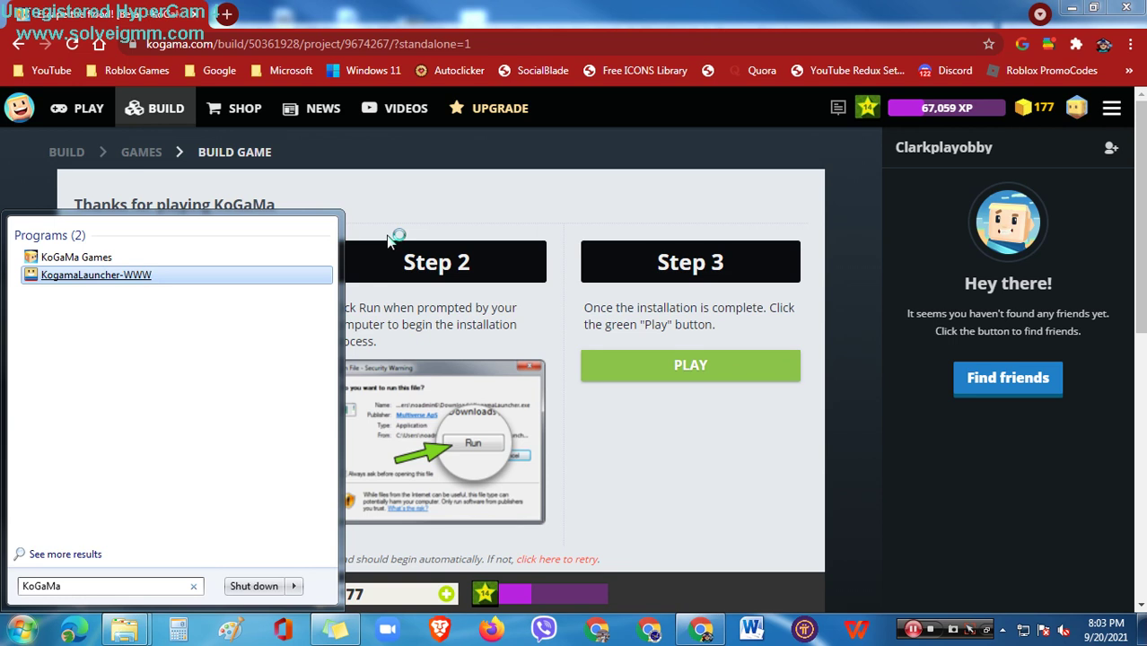
key("shift+F10")
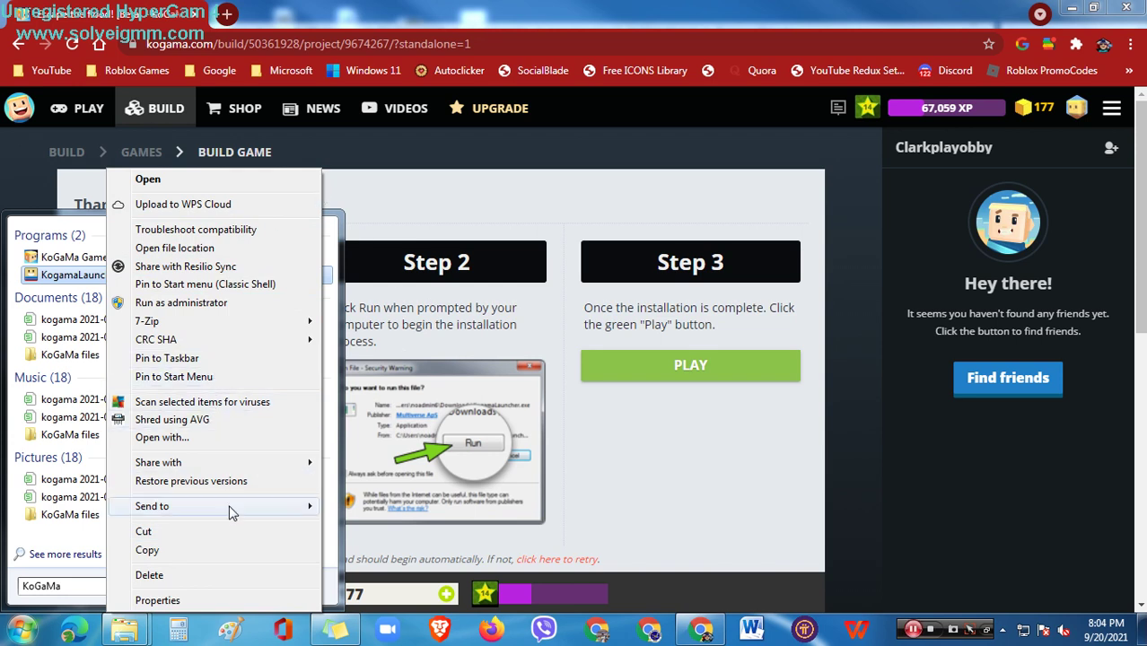
mouse_move(270, 508)
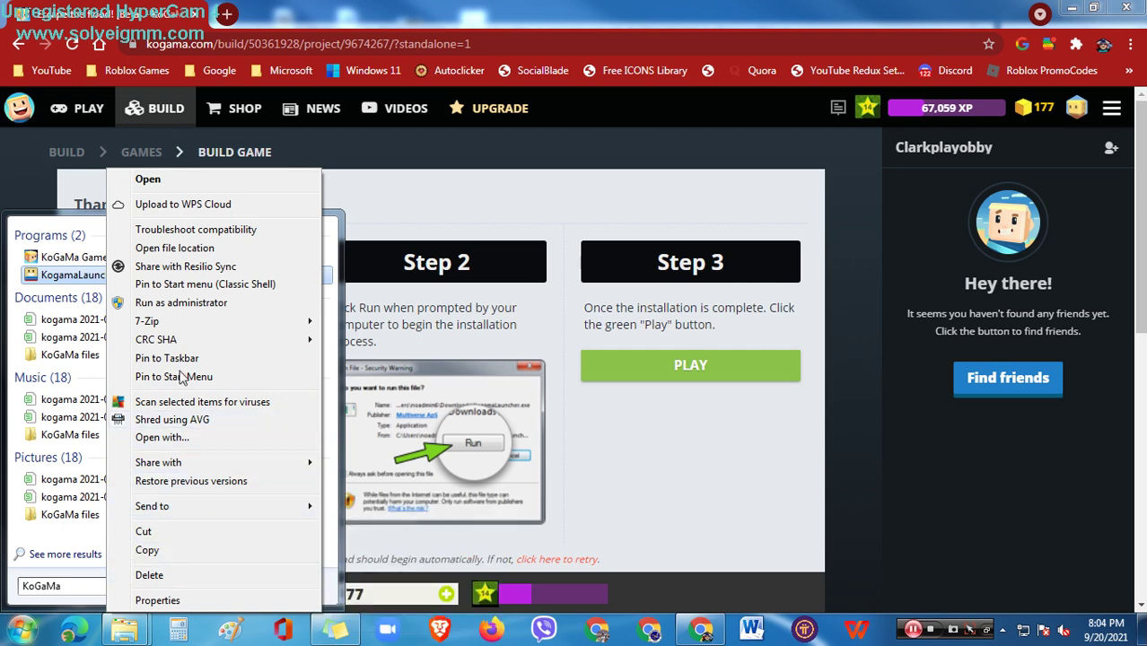
left_click(175, 248)
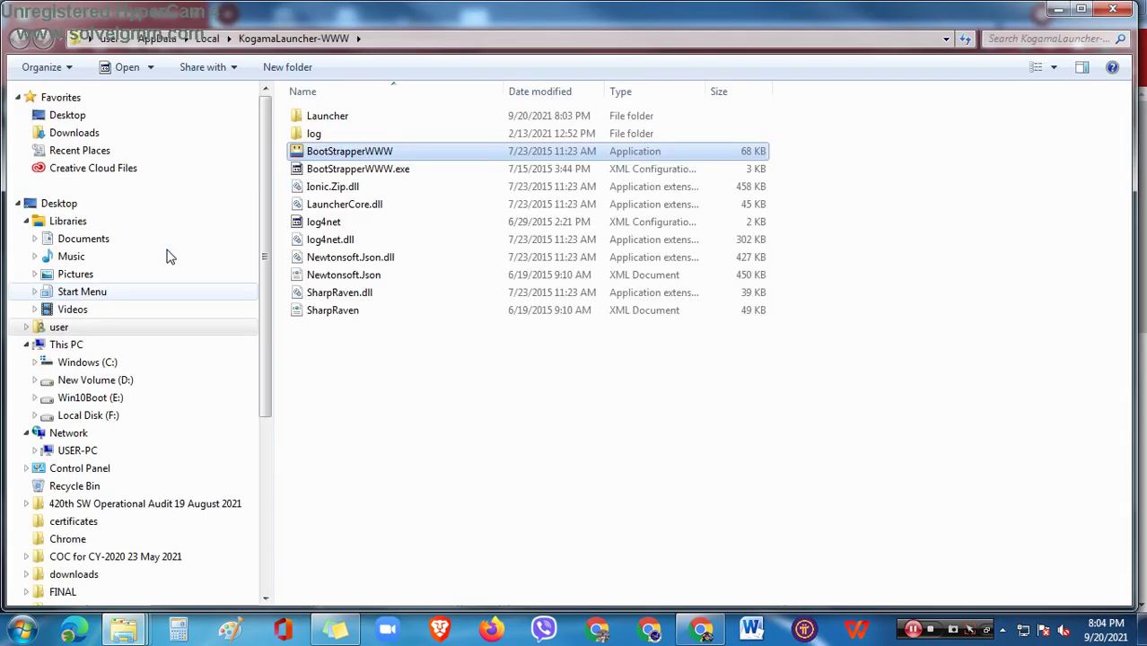
Open the Launcher folder, try to run the Launcher application in it, and dismiss the error message.
left_click(426, 461)
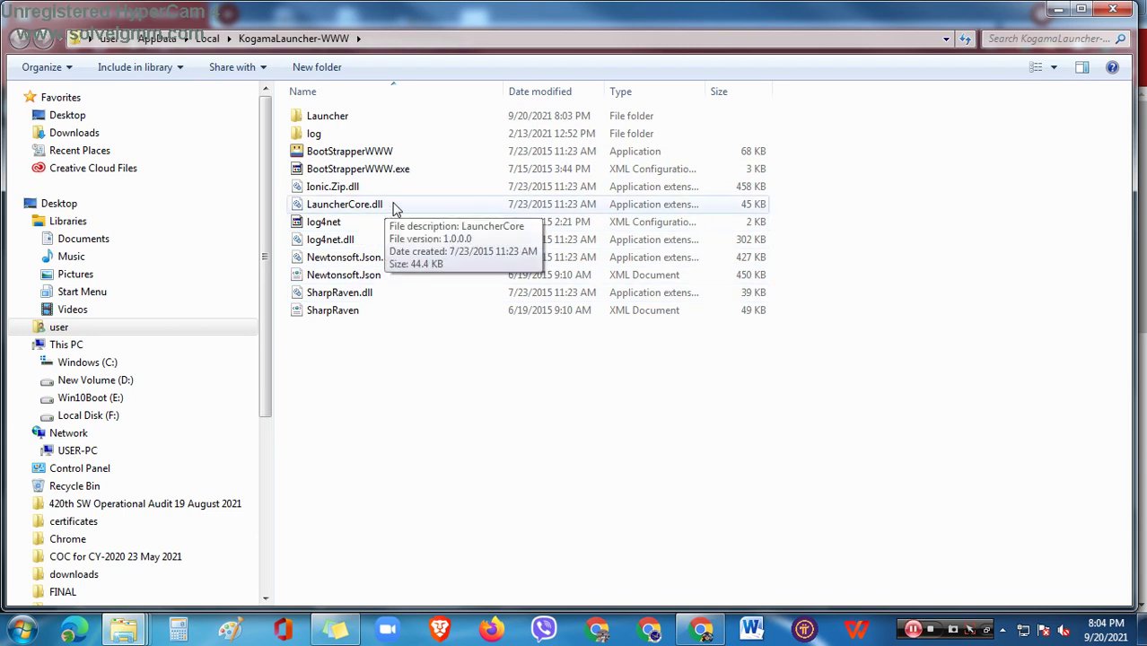
left_click(354, 128)
left_click(355, 128)
double_click(403, 127)
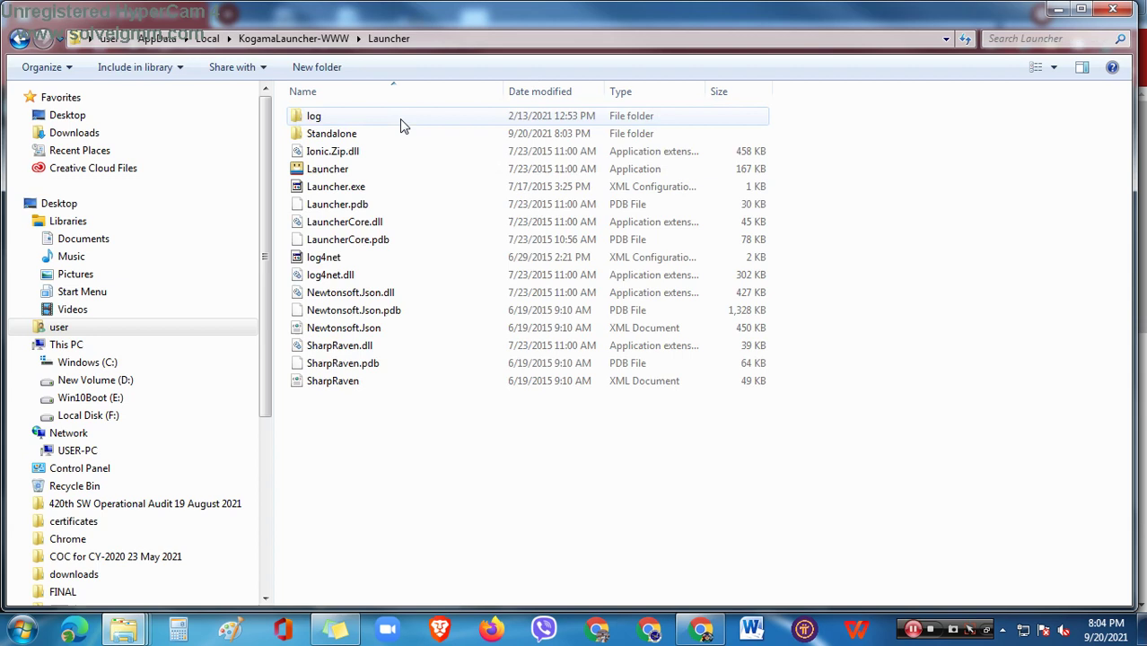
double_click(413, 168)
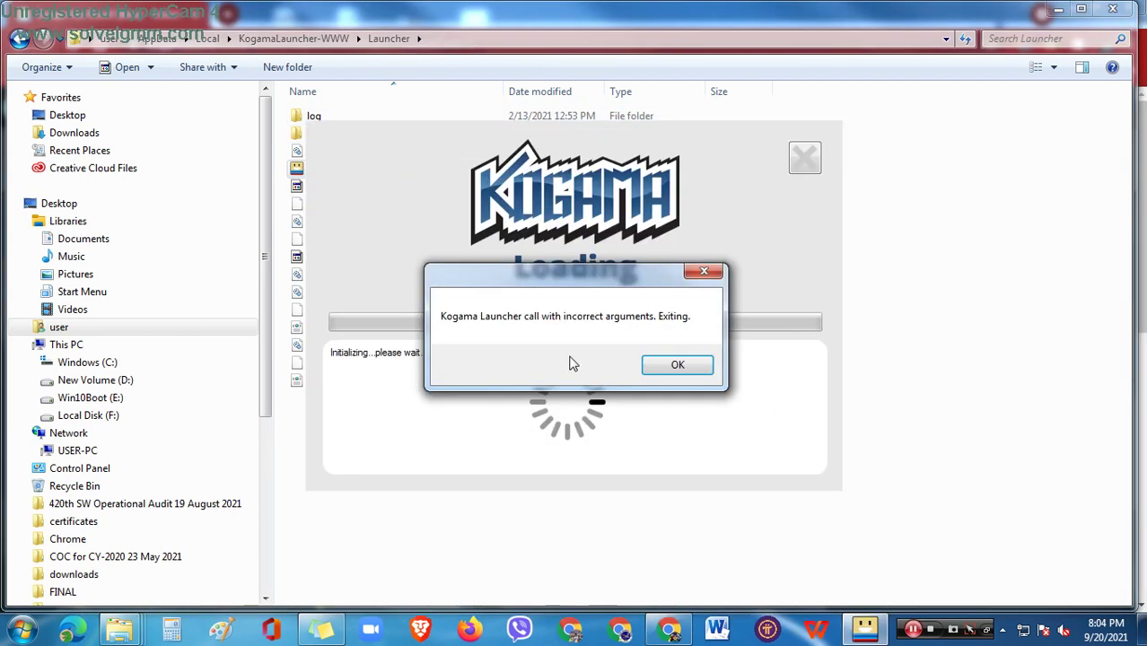
left_click(677, 366)
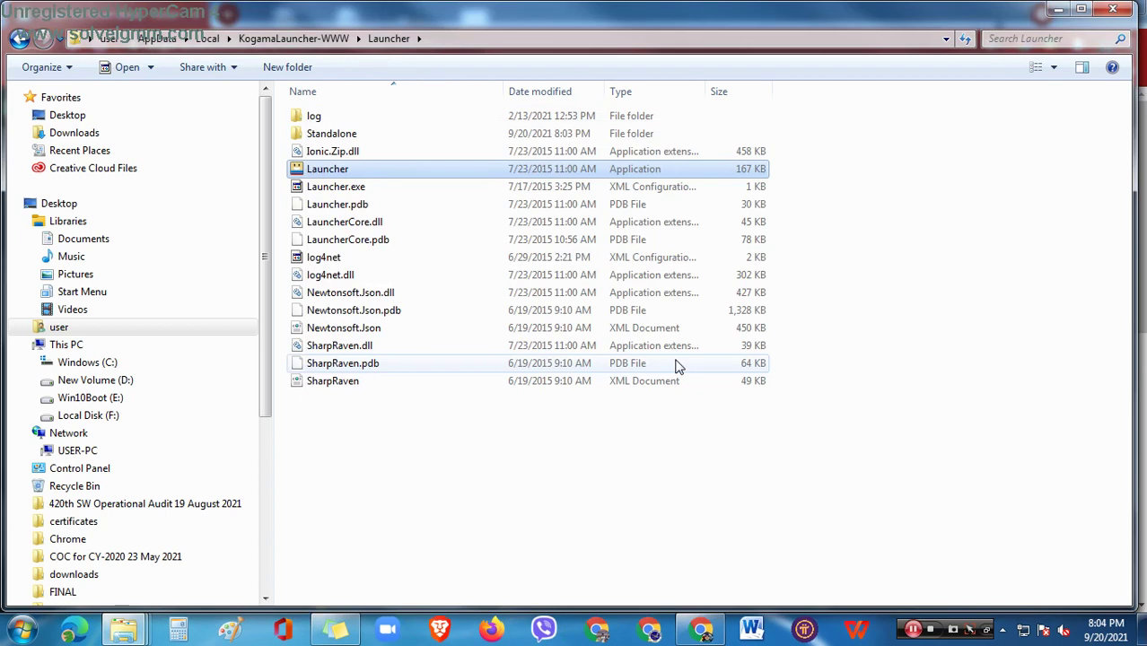
View the contents of the Launcher.exe configuration file in Notepad and close it.
left_click(408, 189)
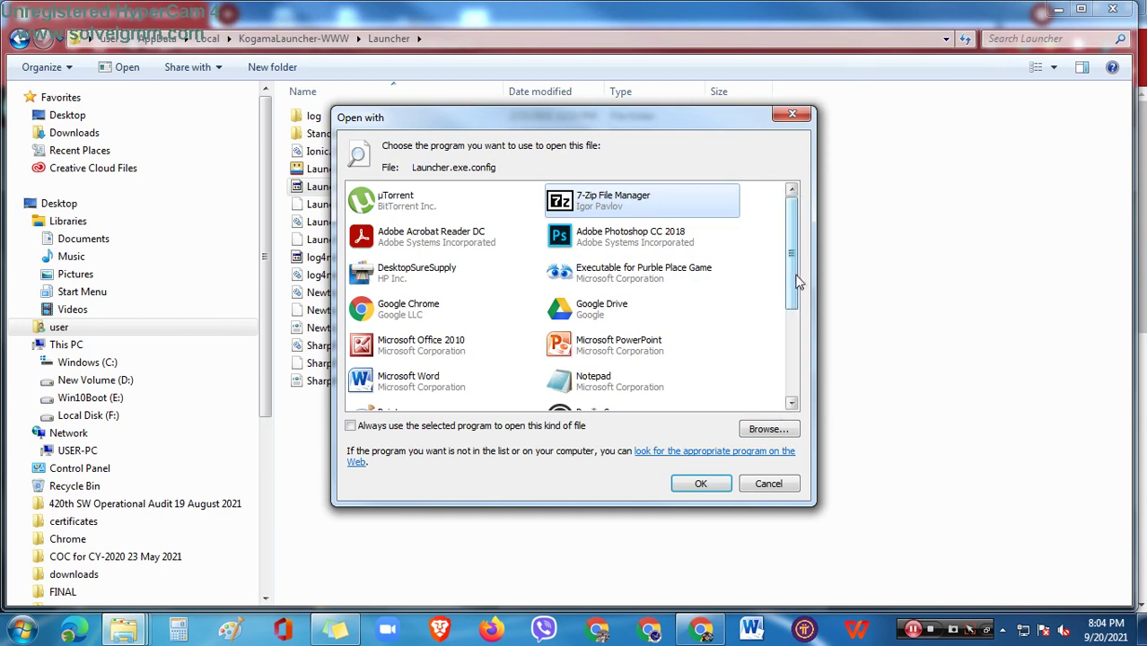
left_click_drag(791, 281, 798, 308)
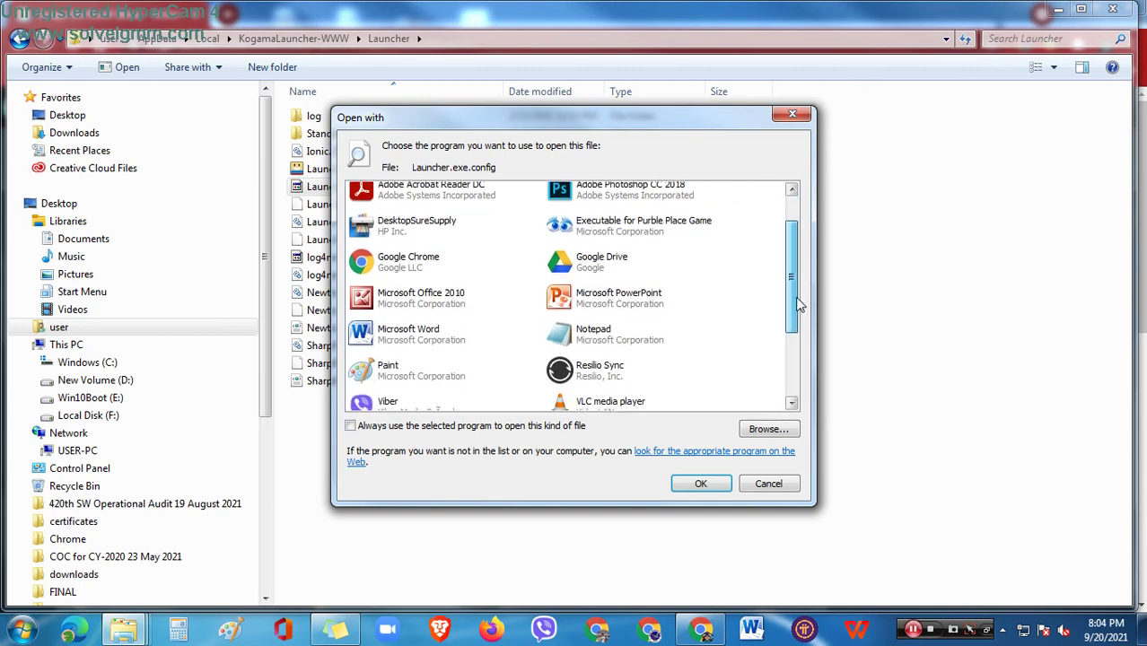
left_click(668, 331)
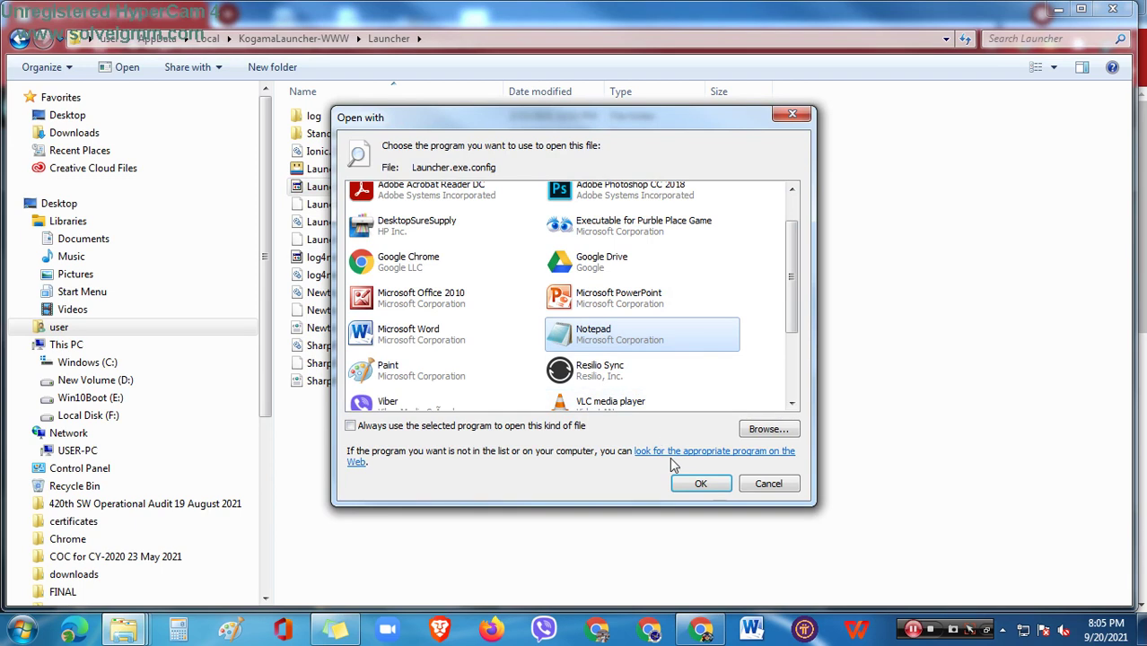
left_click(684, 483)
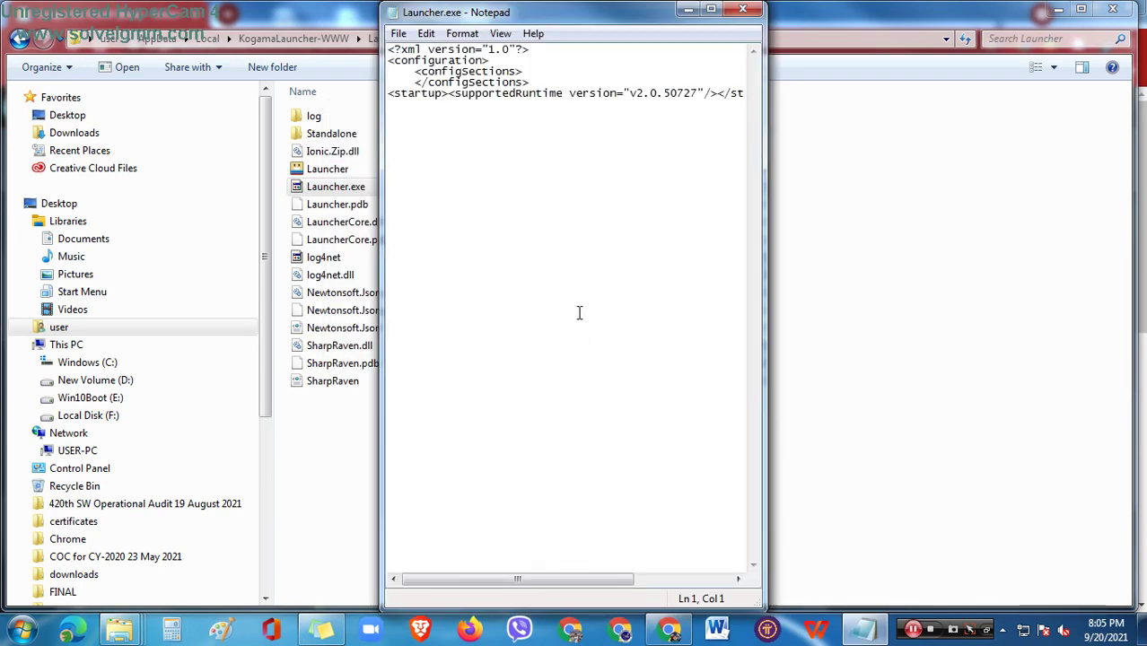
left_click(558, 300)
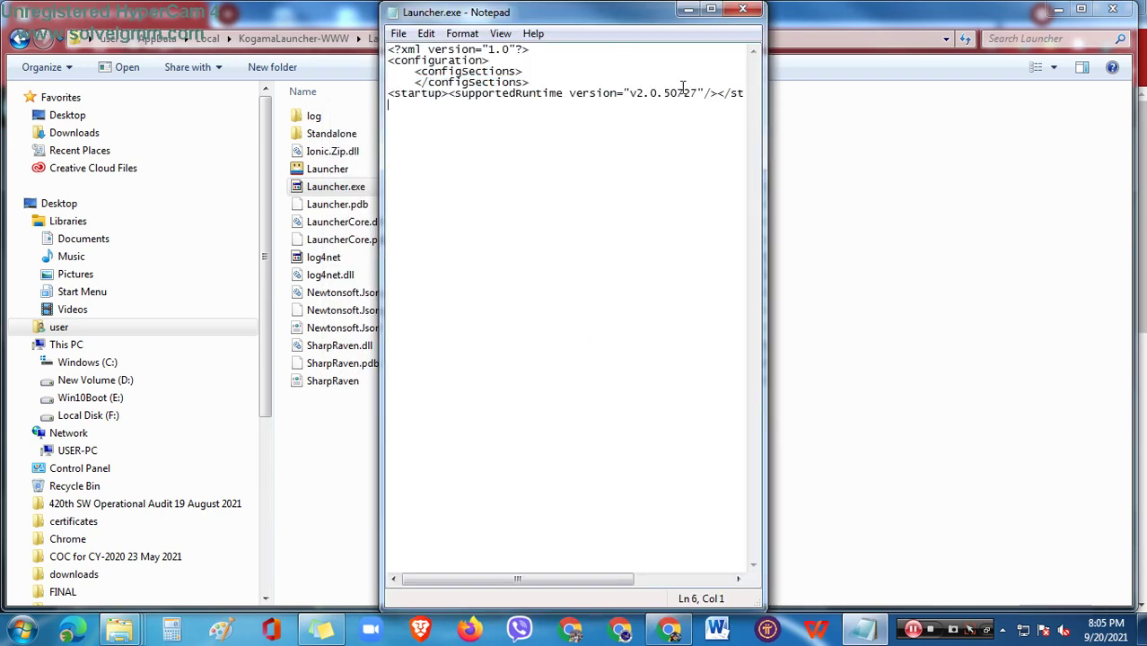
left_click(742, 9)
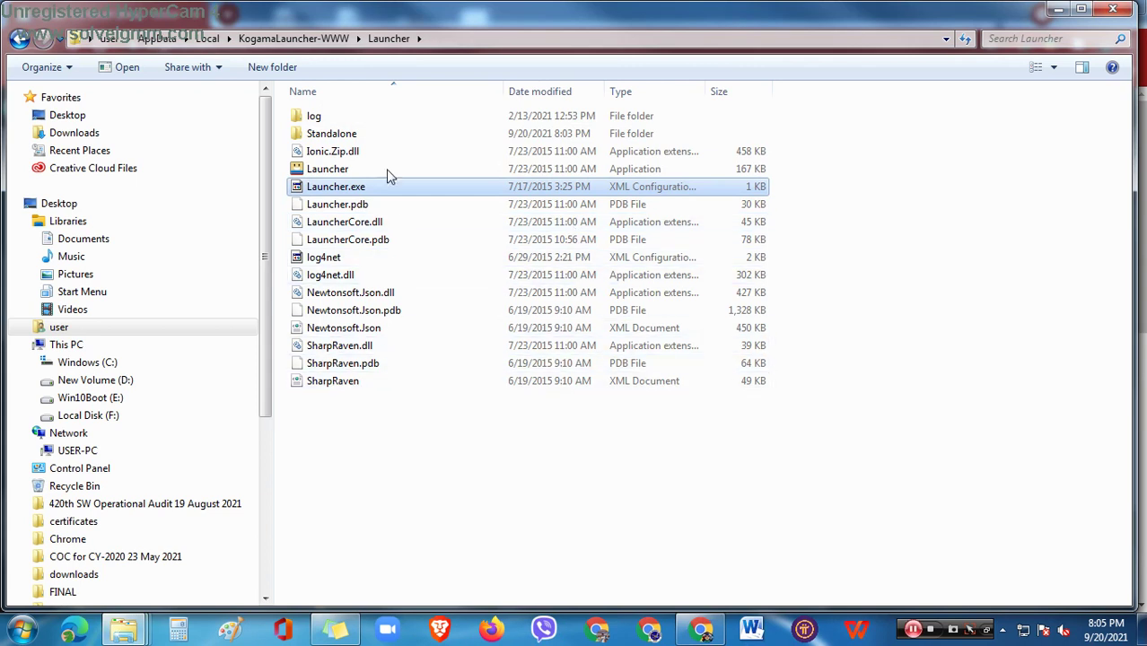
Open the kogama.exe ZIP archive in the Standalone folder and check the contents of its Version.txt file.
double_click(365, 134)
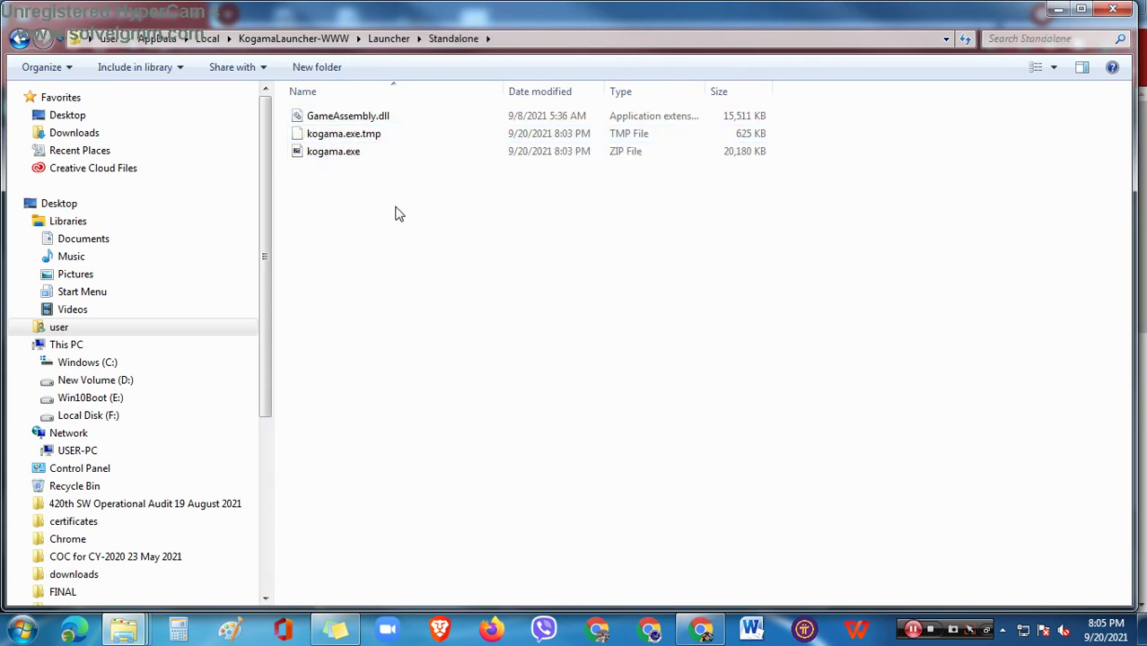
double_click(392, 155)
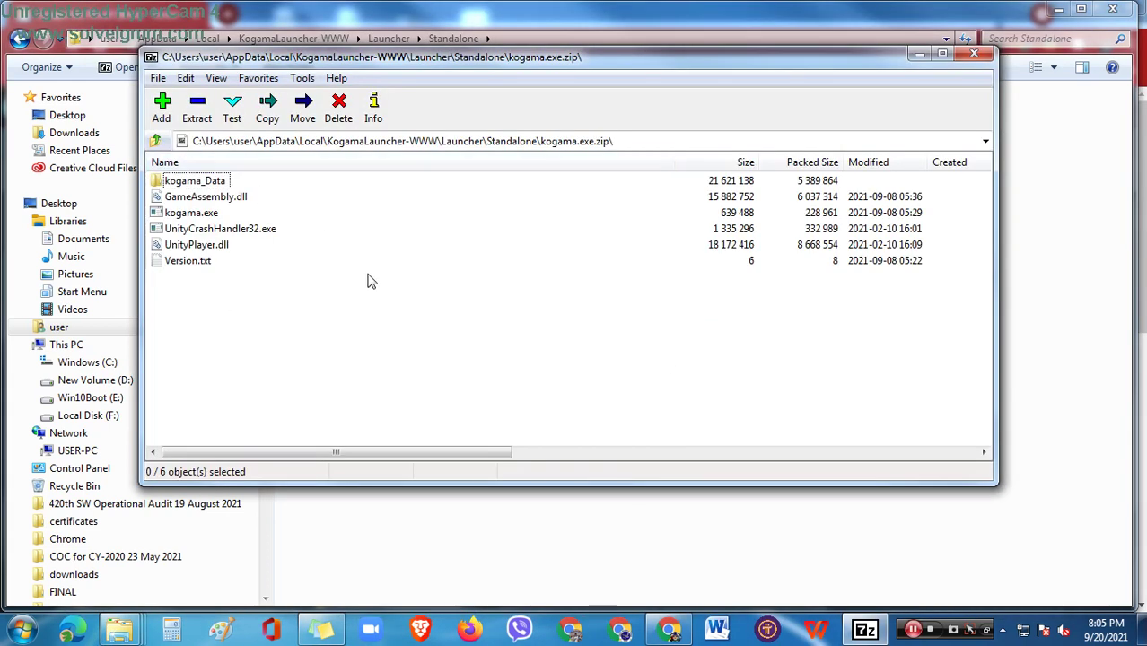
double_click(189, 261)
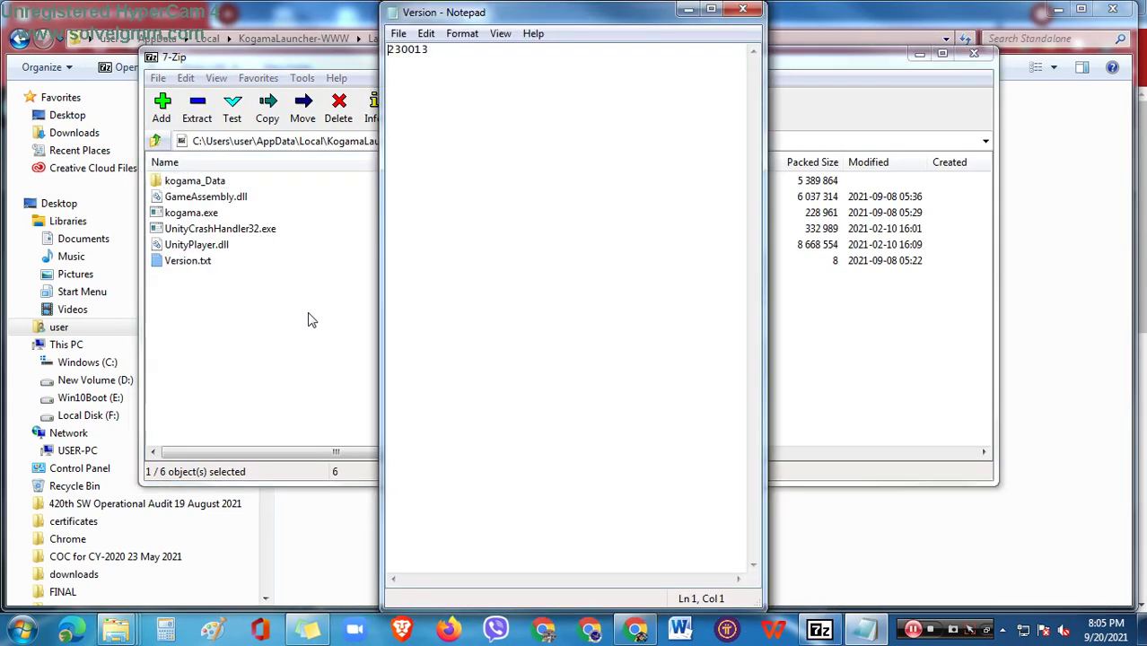
key("ctrl+a")
left_click(742, 9)
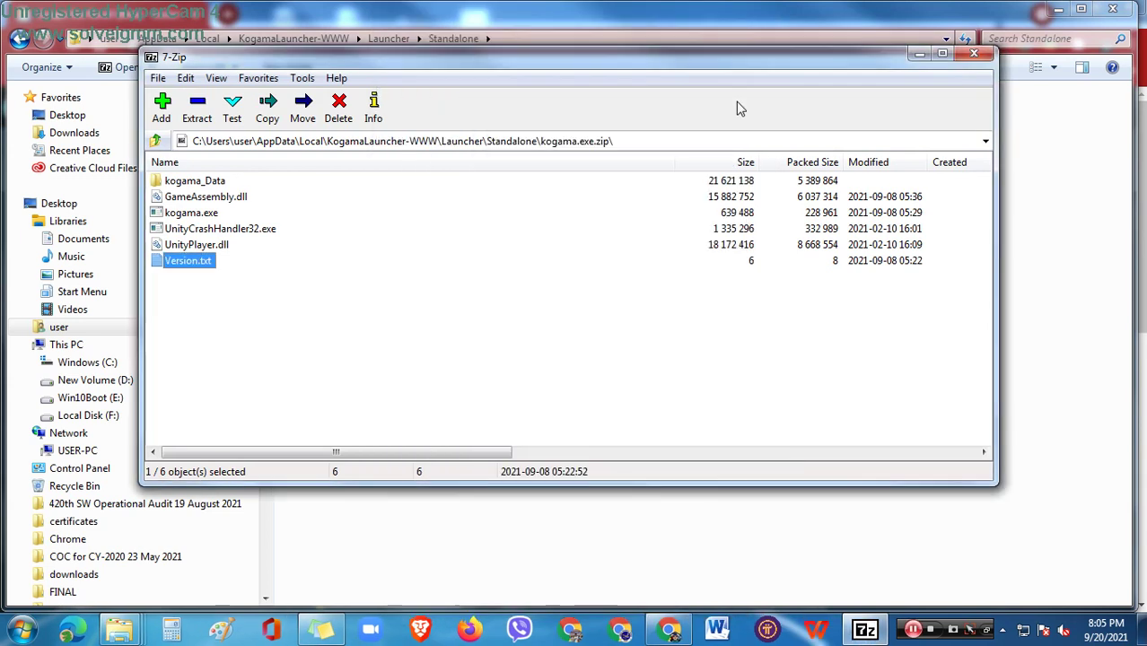
Try to run kogama.exe directly from the archive and dismiss the system error.
double_click(184, 213)
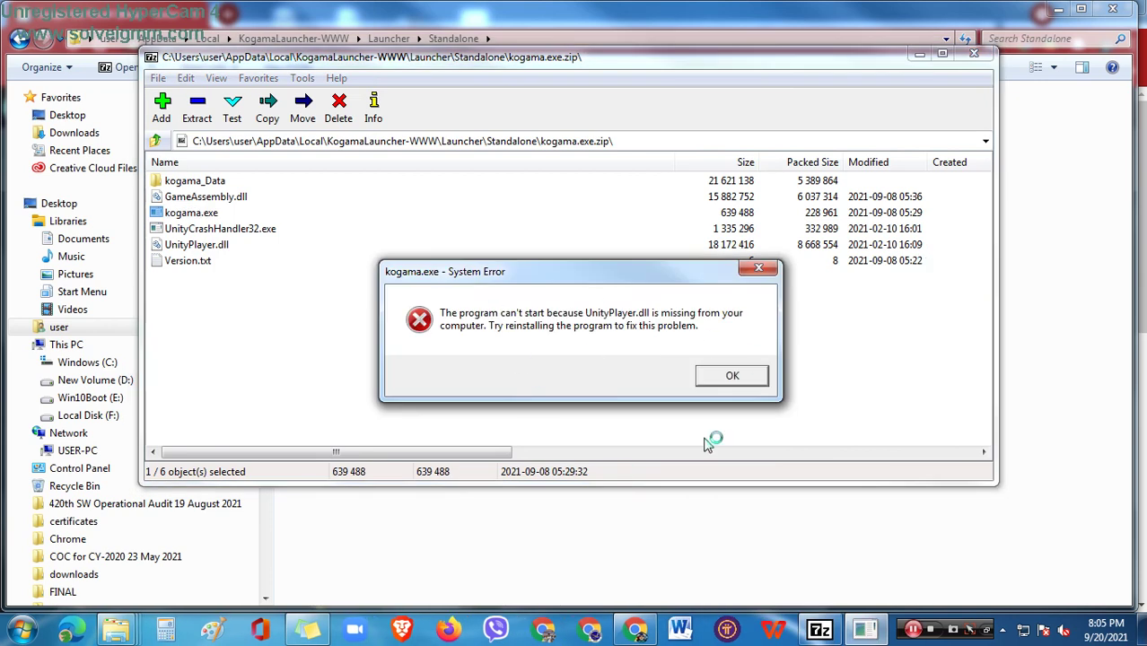
left_click(756, 275)
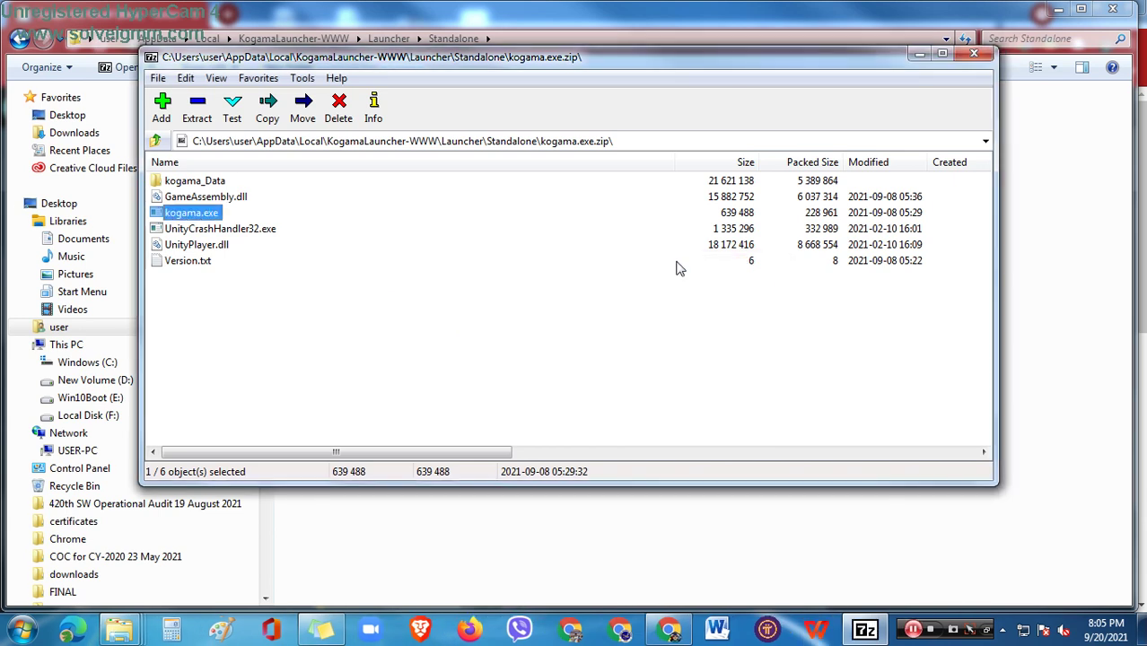
Start extracting kogama.exe from the archive and select the tempdownloads folder under My Documents as the destination.
left_click(196, 121)
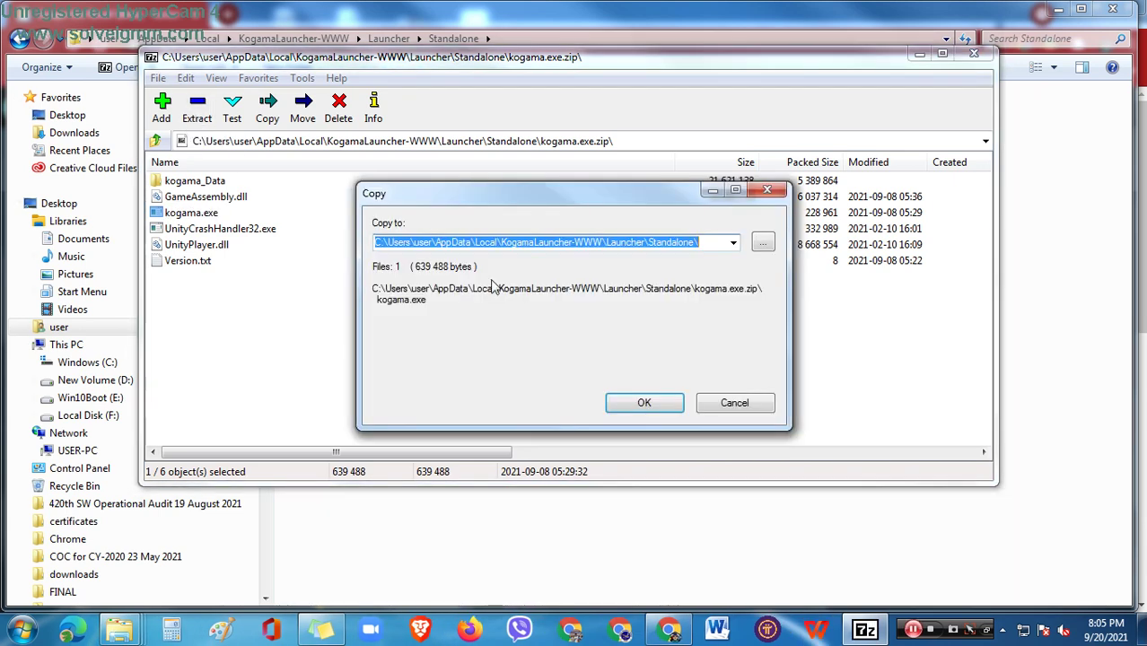
left_click(762, 243)
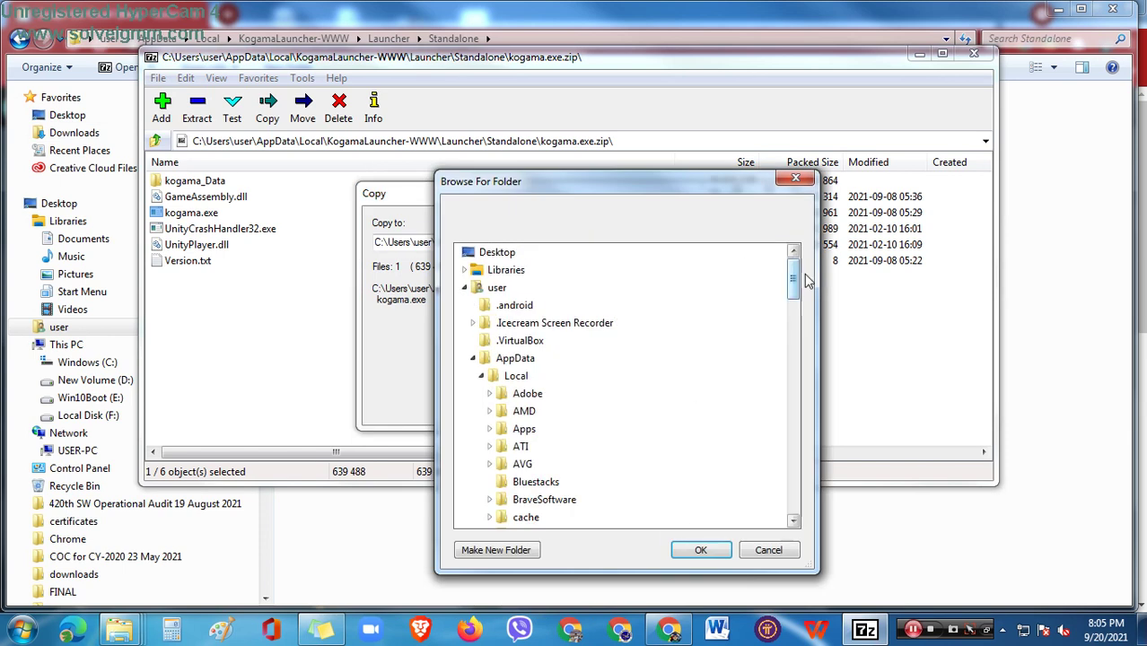
left_click_drag(793, 276, 813, 349)
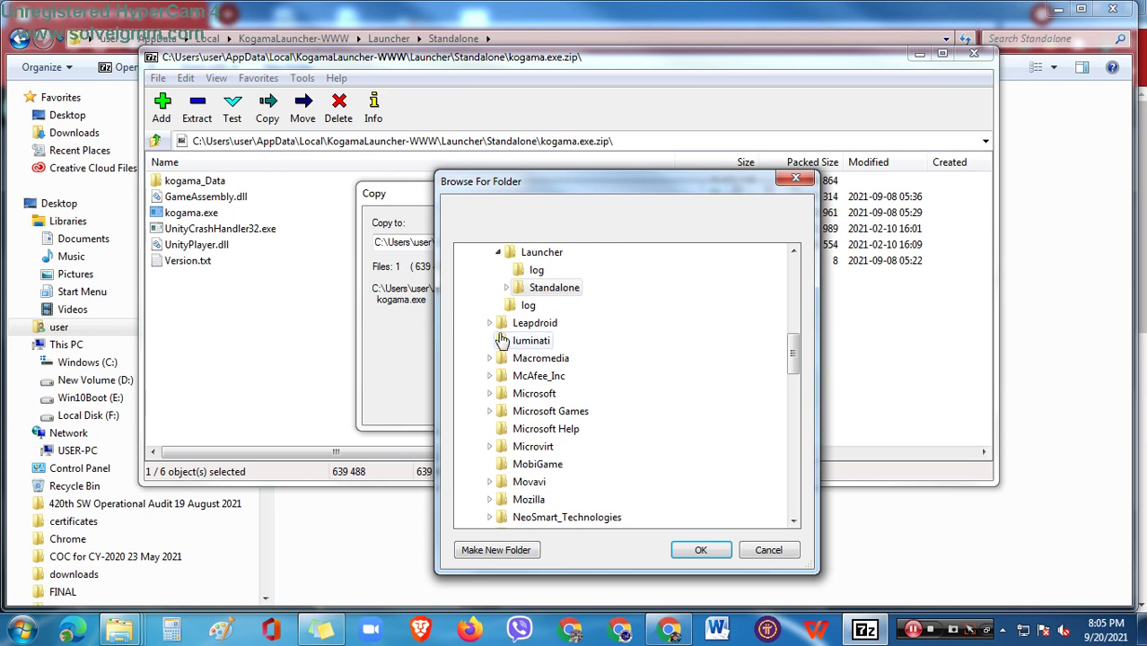
left_click_drag(793, 371, 802, 470)
left_click(472, 429)
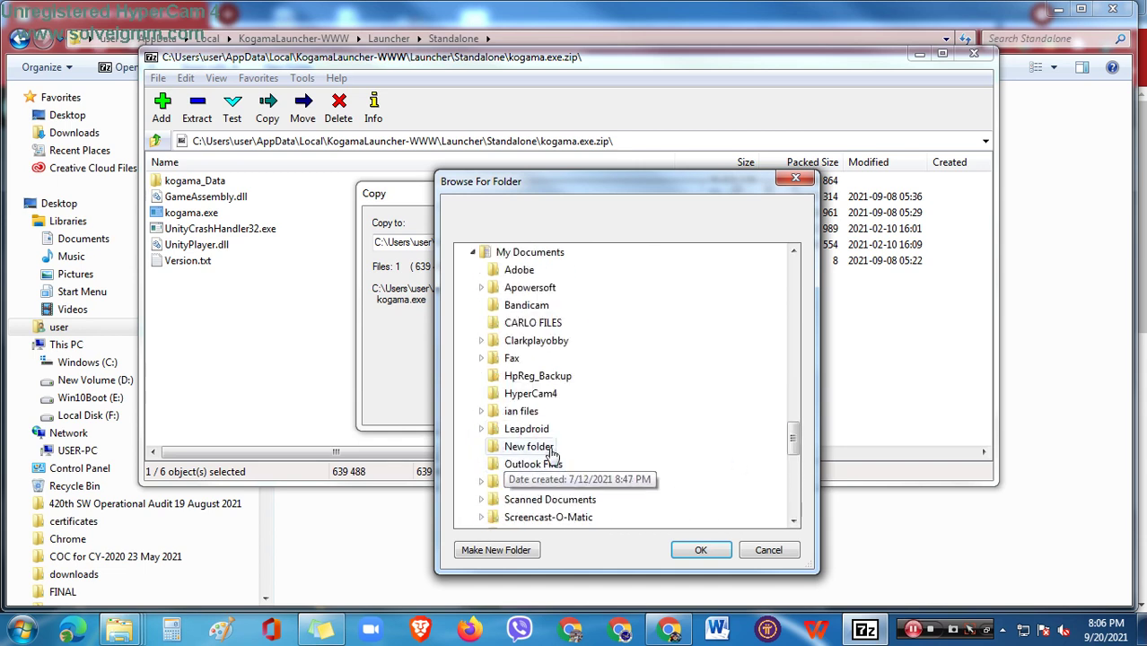
mouse_move(794, 456)
left_mouse_down()
mouse_move(793, 468)
mouse_move(793, 458)
left_mouse_up()
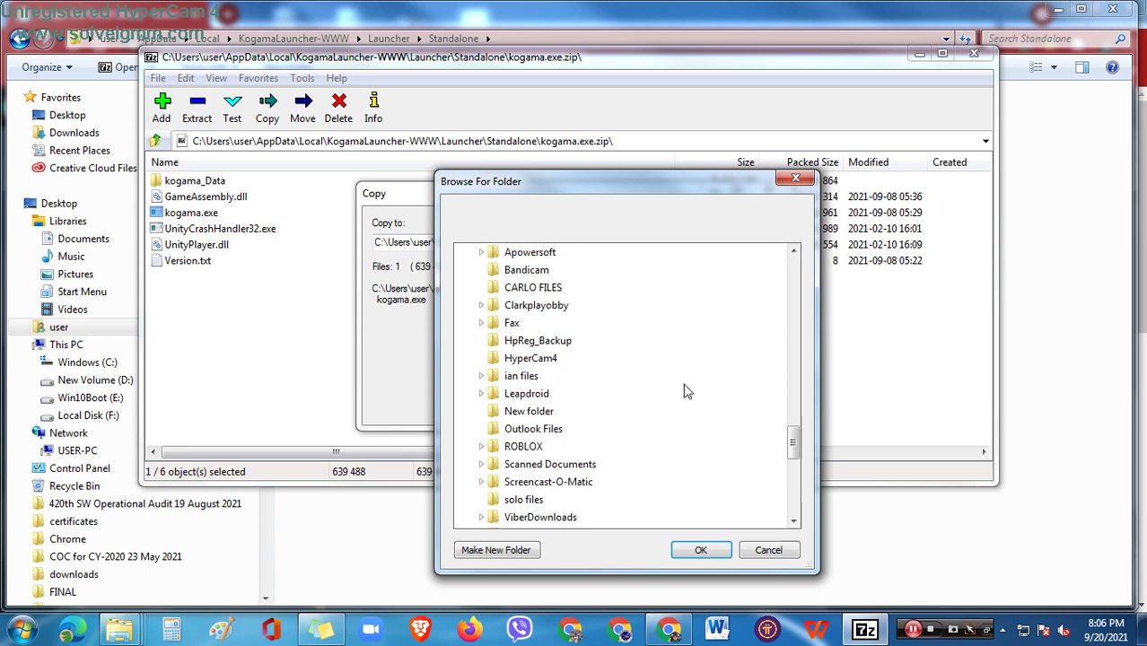
left_click(480, 305)
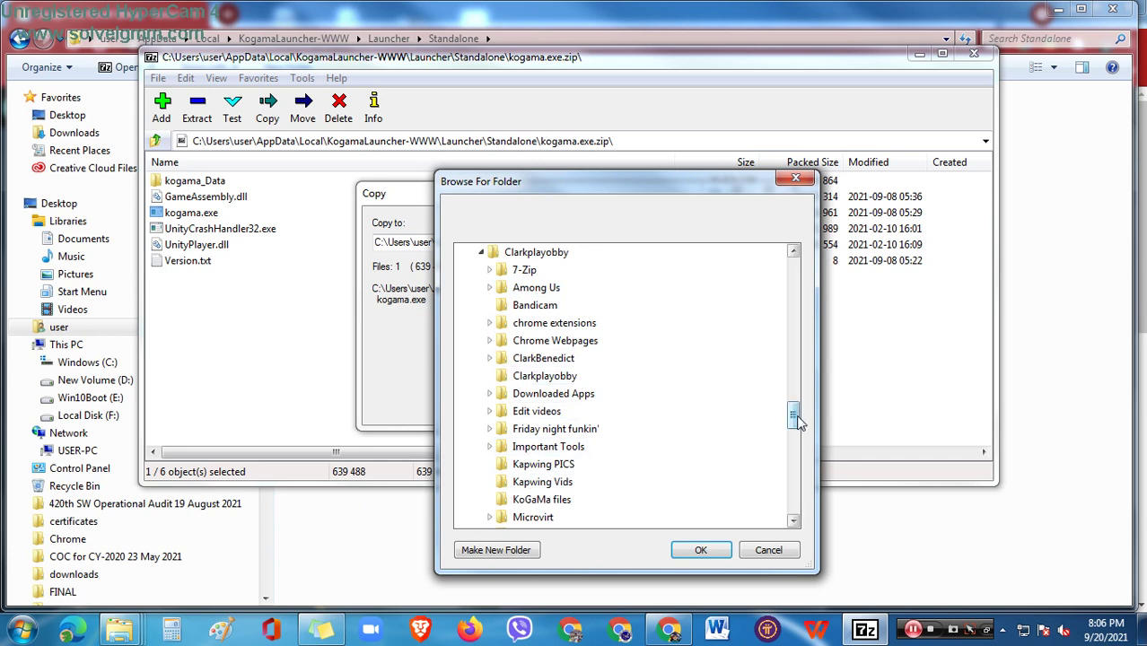
left_click_drag(799, 422, 797, 436)
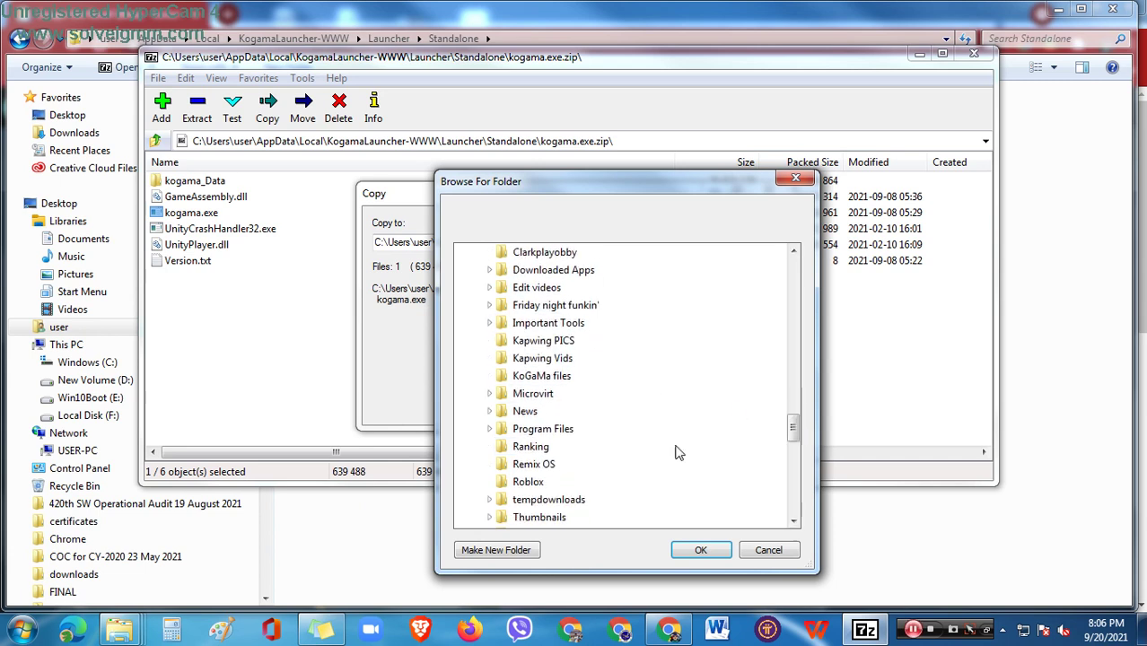
left_click(489, 499)
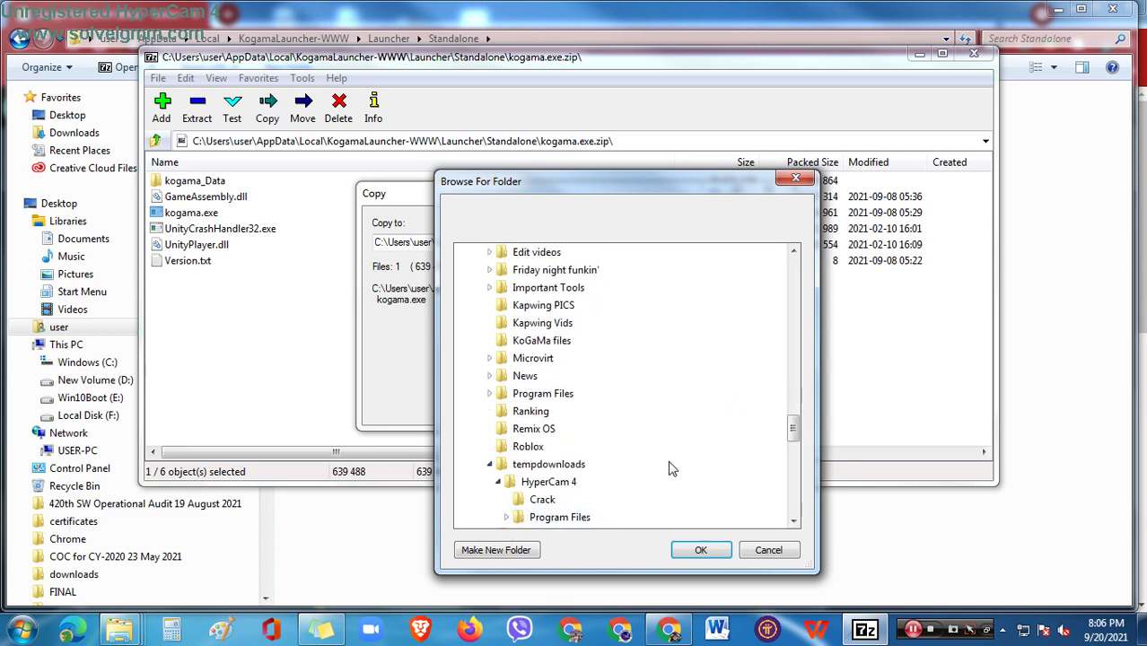
left_click(538, 465)
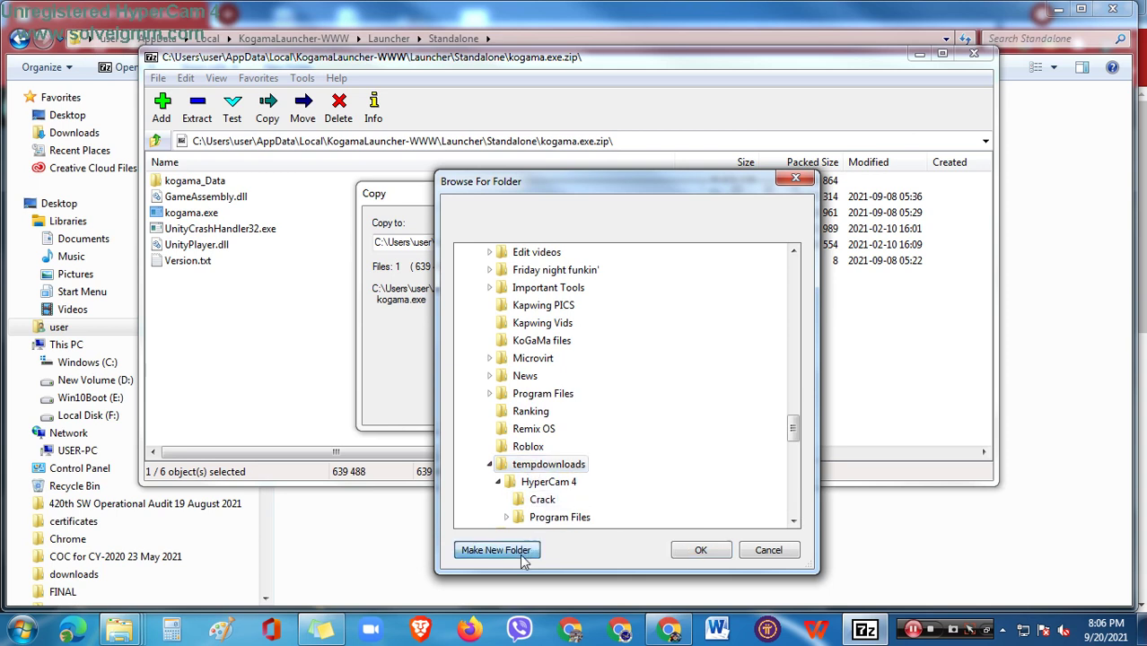
Create a new folder named kogama.exe Standalone inside tempdownloads and accept it as the extraction destination.
left_click(524, 551)
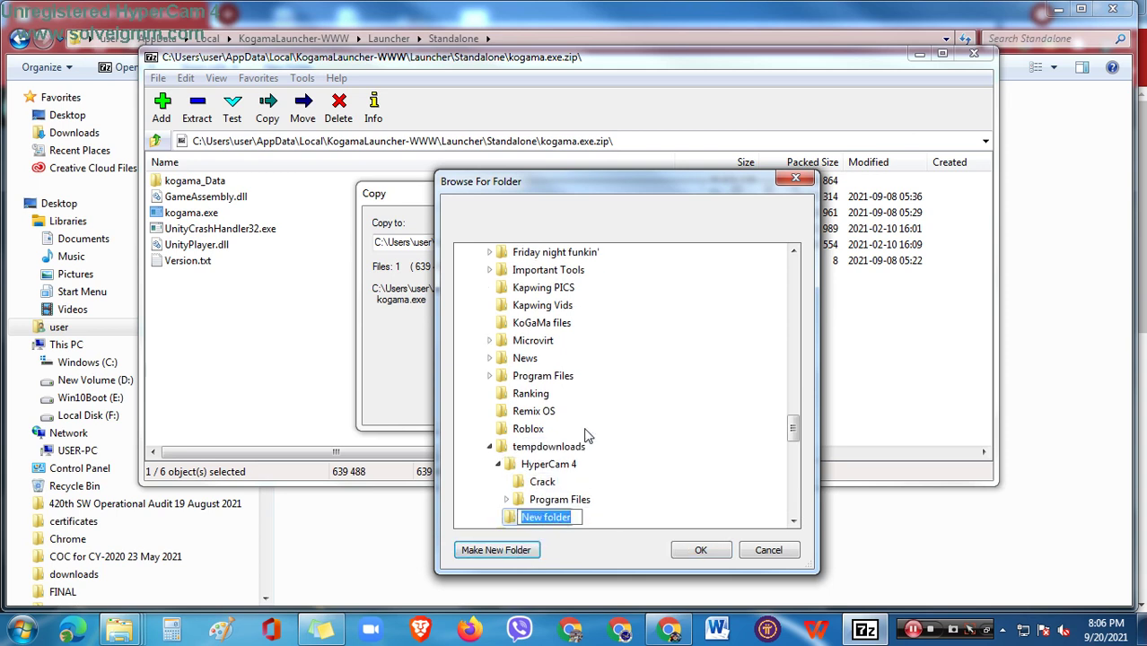
type("kogama.exe Standalone")
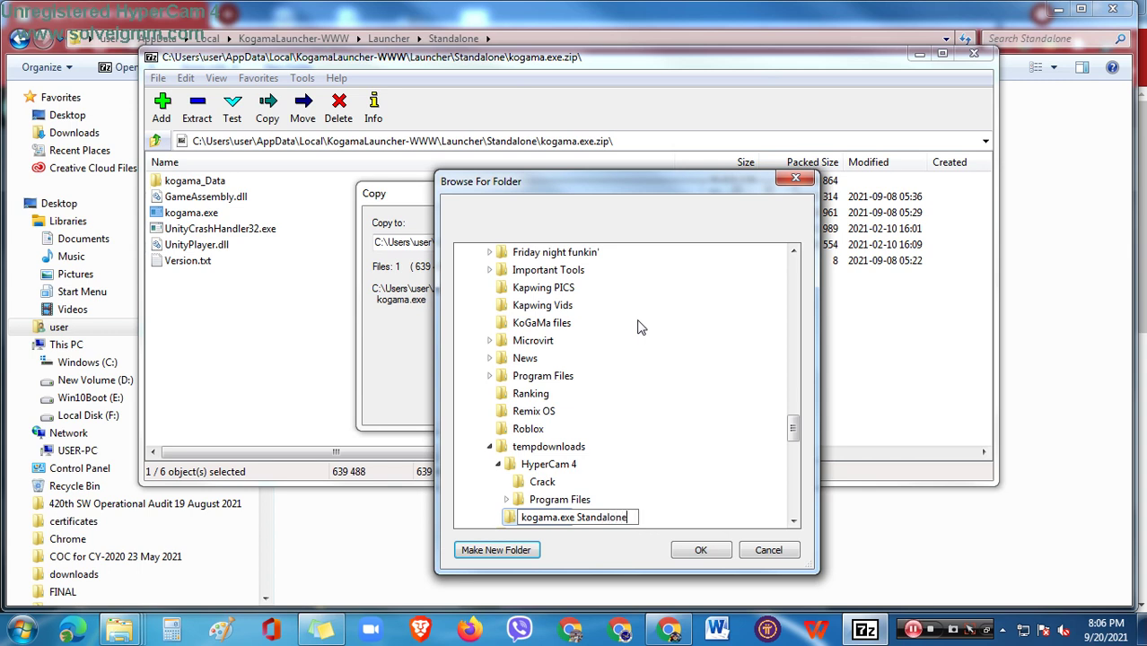
left_click(701, 549)
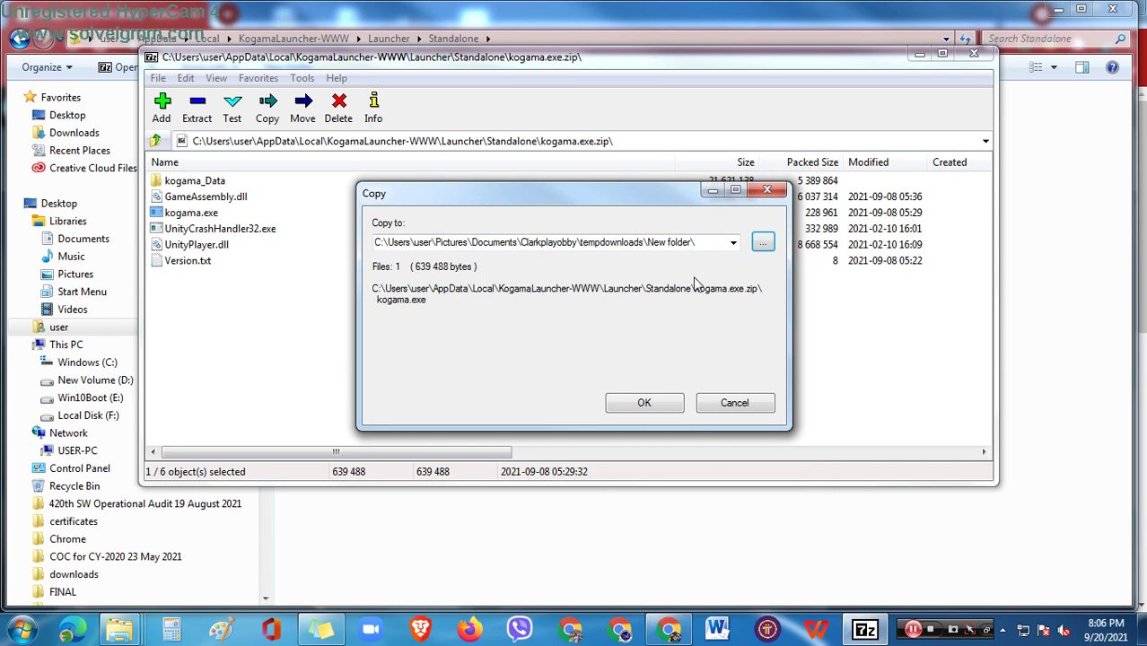
Set the extraction destination to the kogama.exe Standalone folder inside tempdownloads and extract kogama.exe there.
left_click(762, 242)
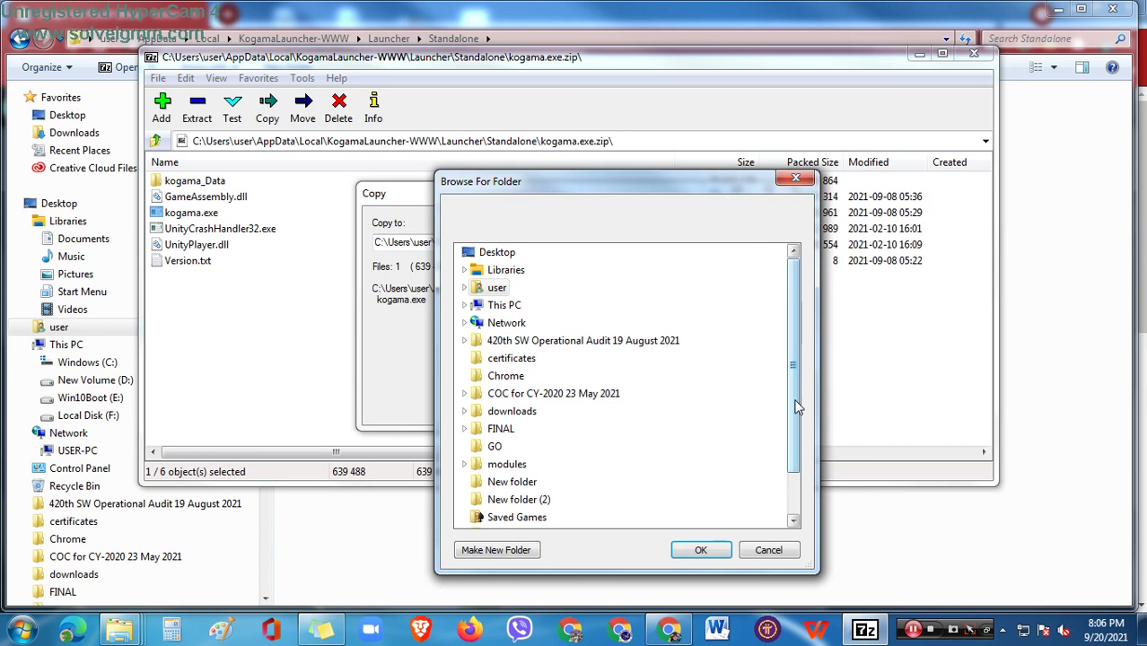
left_click_drag(797, 407, 792, 471)
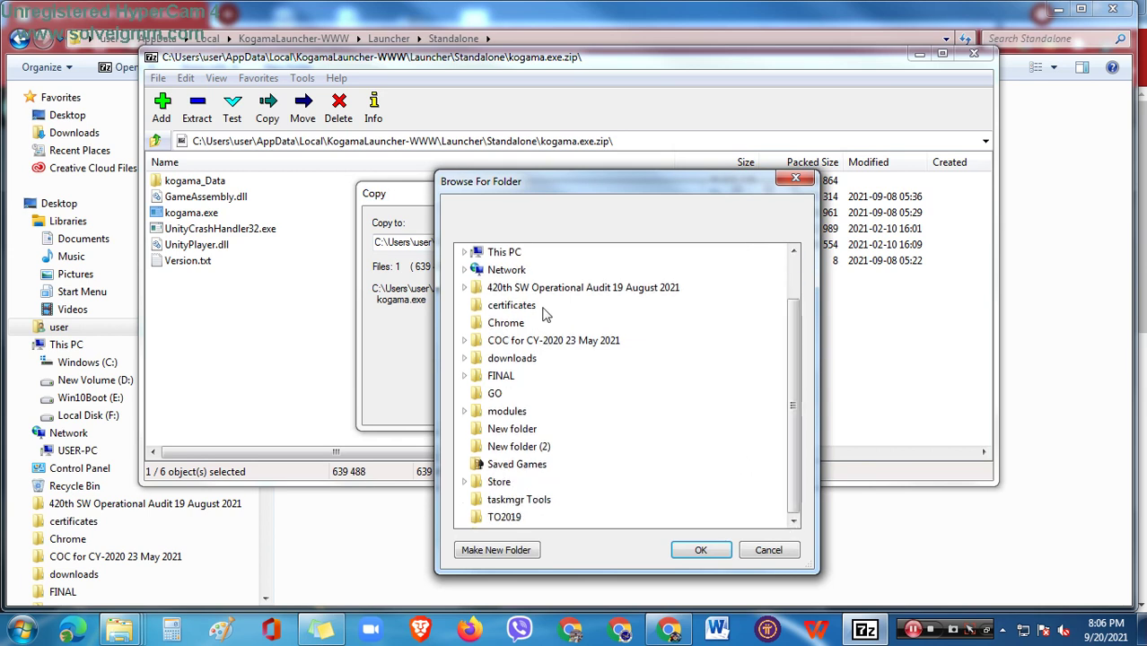
scroll(790, 379, "up", 1)
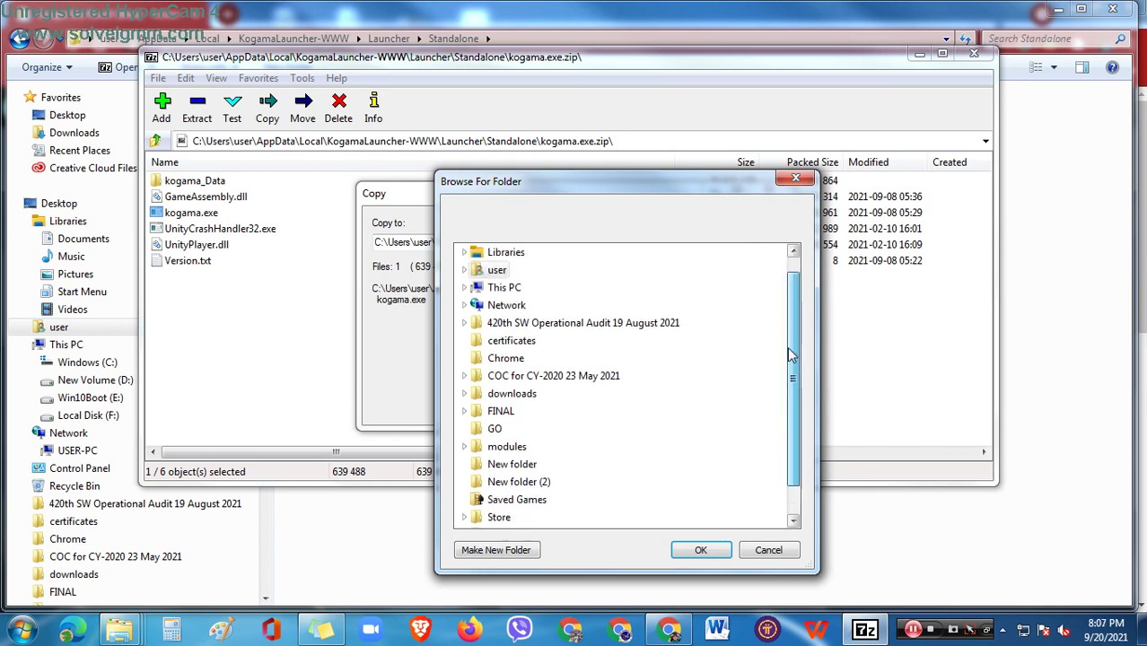
left_click(465, 270)
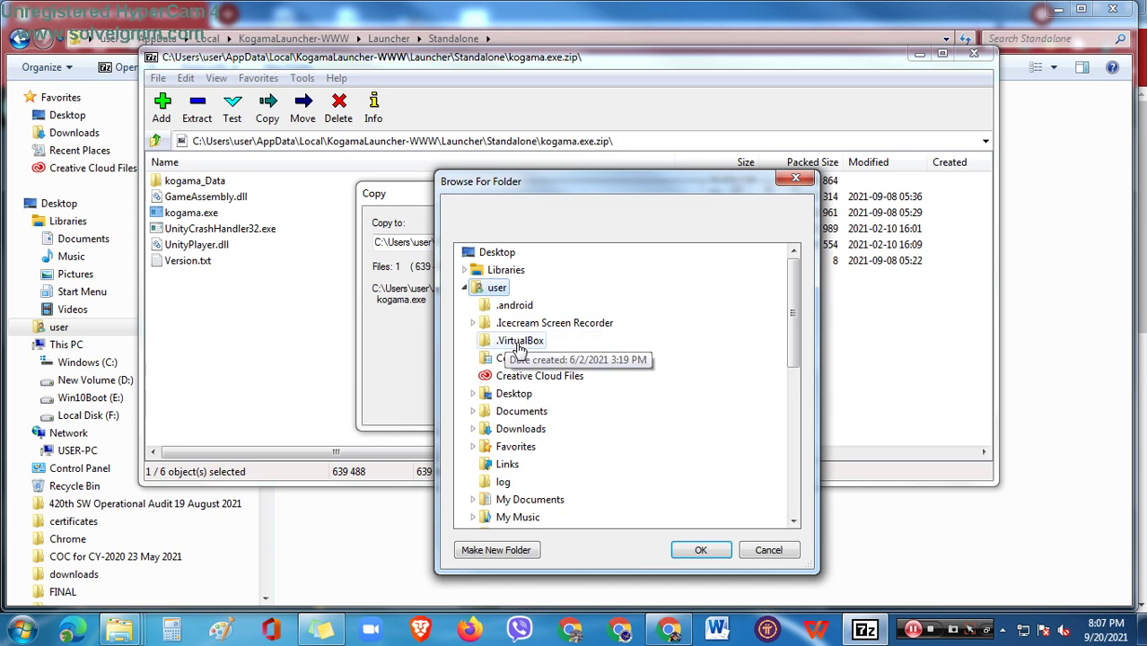
left_click_drag(799, 356, 794, 384)
left_click(471, 407)
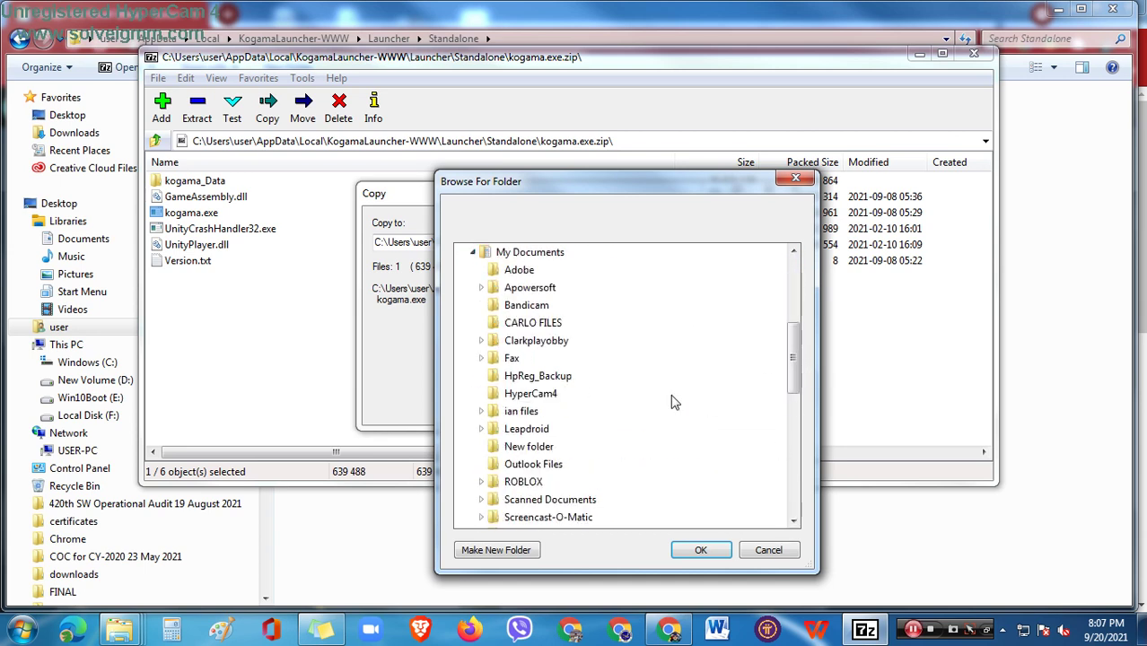
left_click(481, 340)
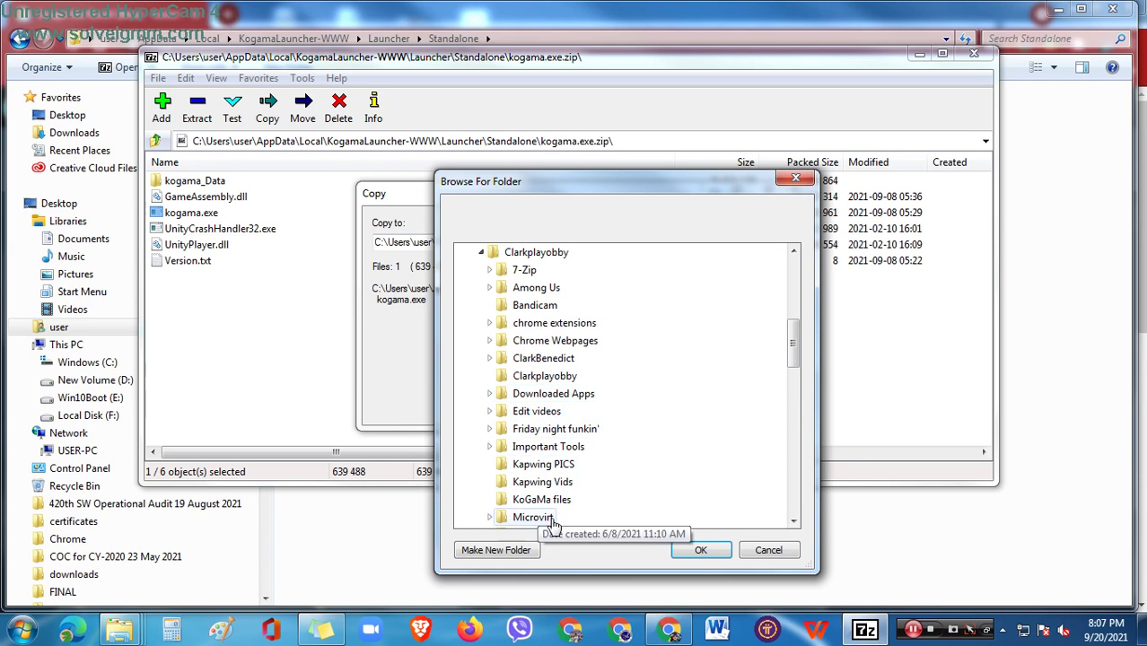
scroll(617, 436, "down", 2)
scroll(574, 466, "down", 1)
double_click(529, 465)
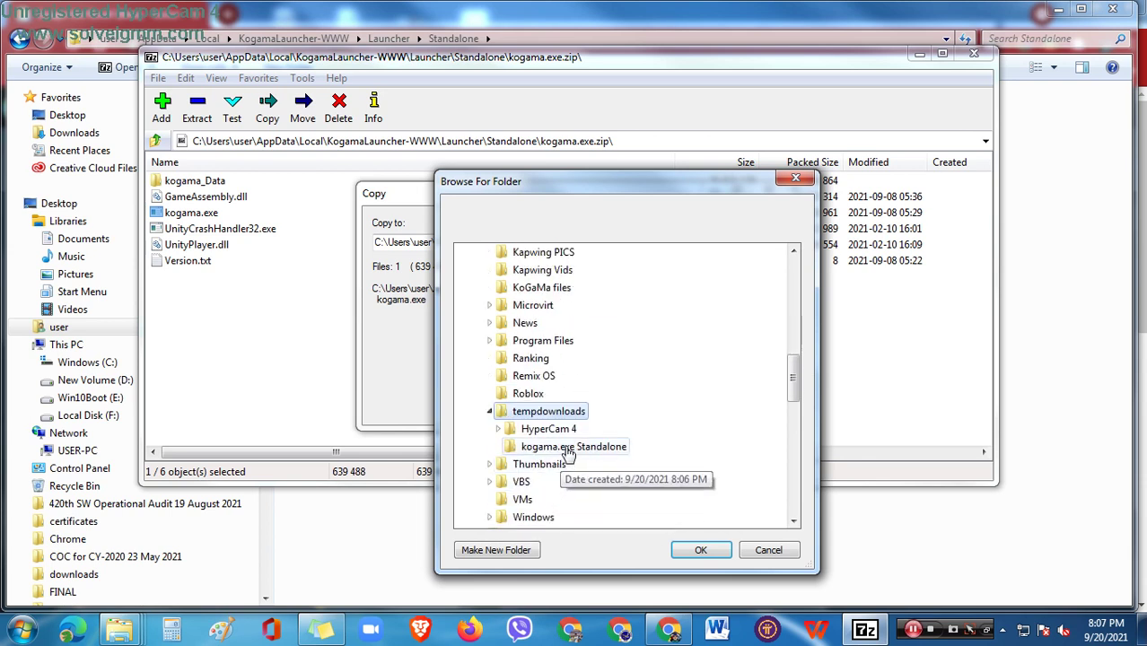
left_click(573, 446)
left_click(696, 550)
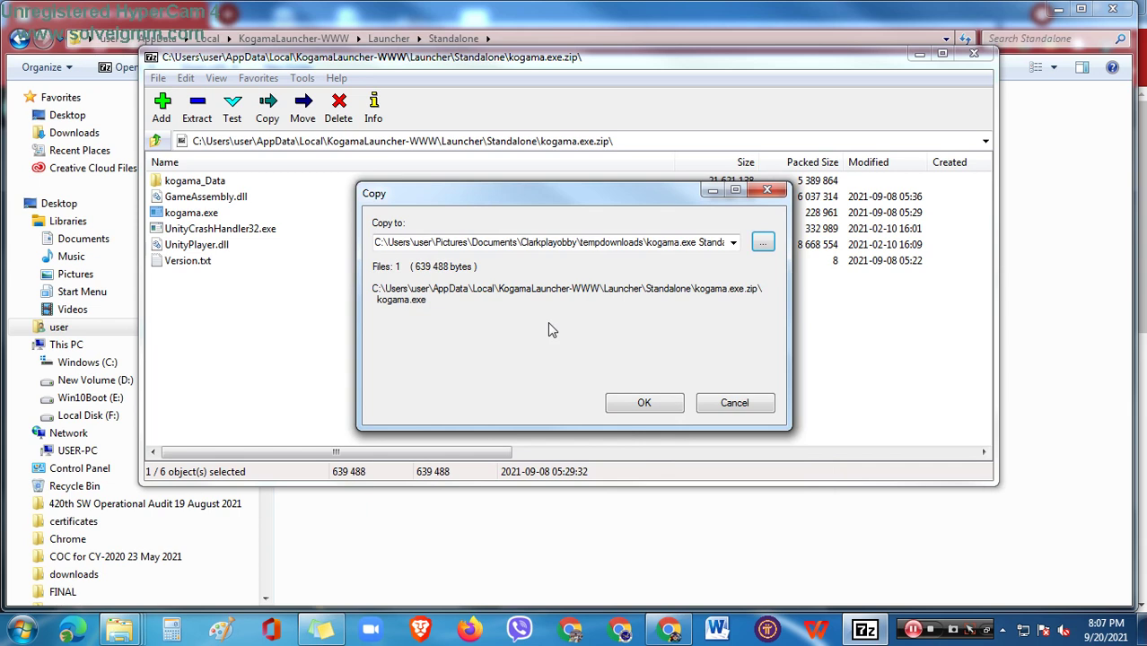
left_click(644, 403)
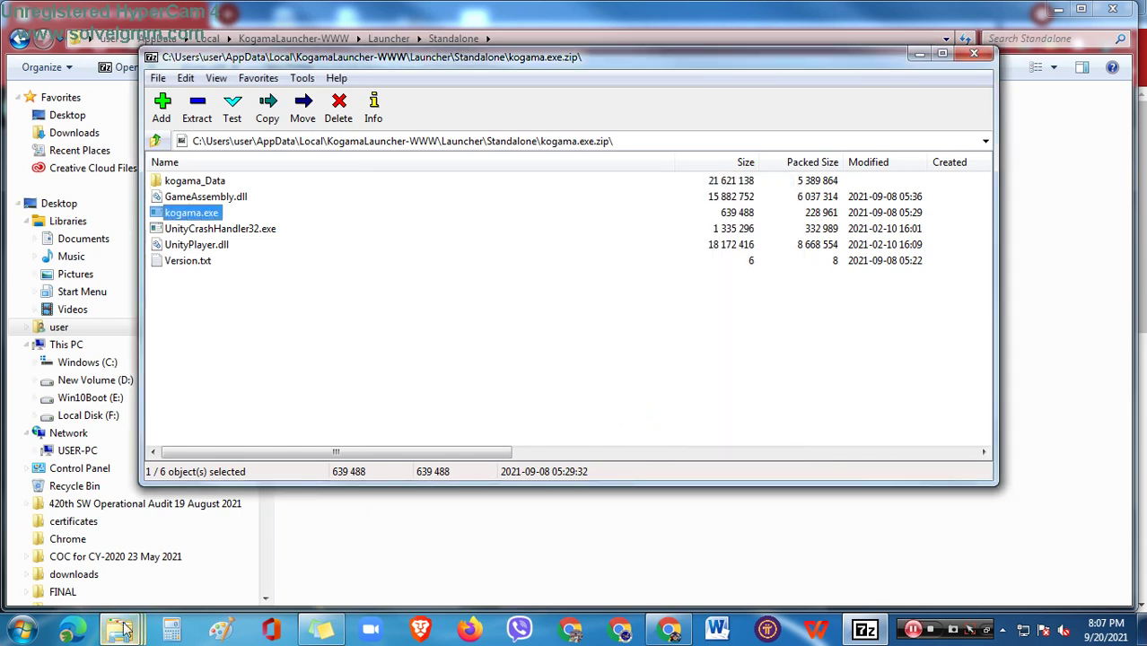
Open the kogama.exe Standalone folder in tempdownloads, try to run the extracted kogama application and dismiss the system error.
mouse_move(119, 628)
left_click(443, 578)
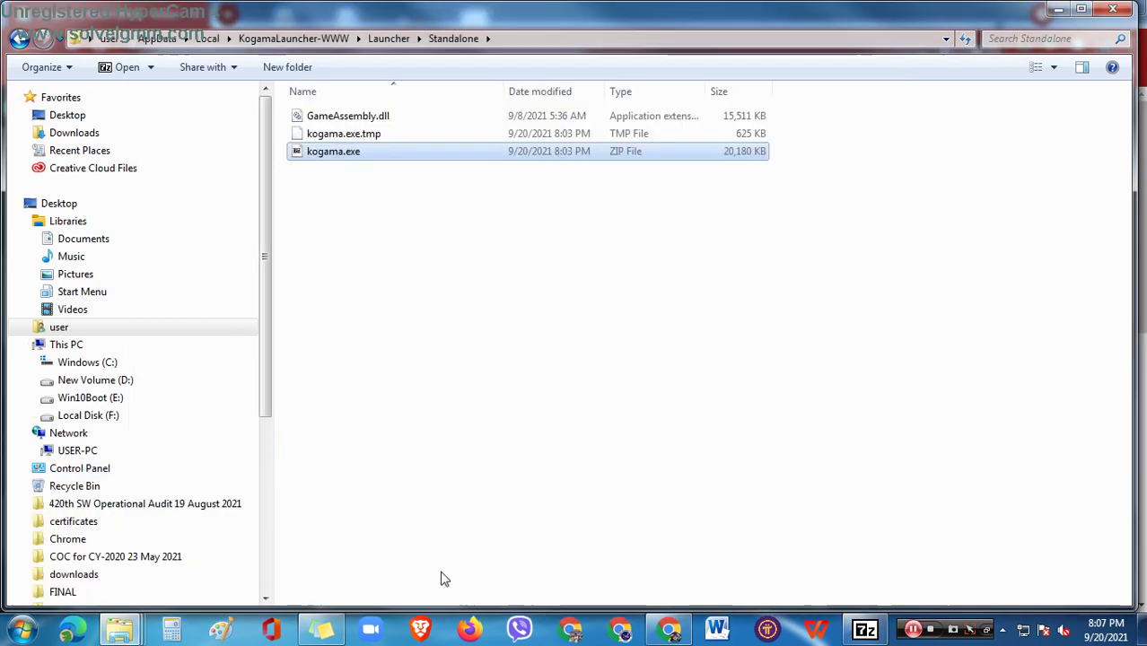
mouse_move(130, 633)
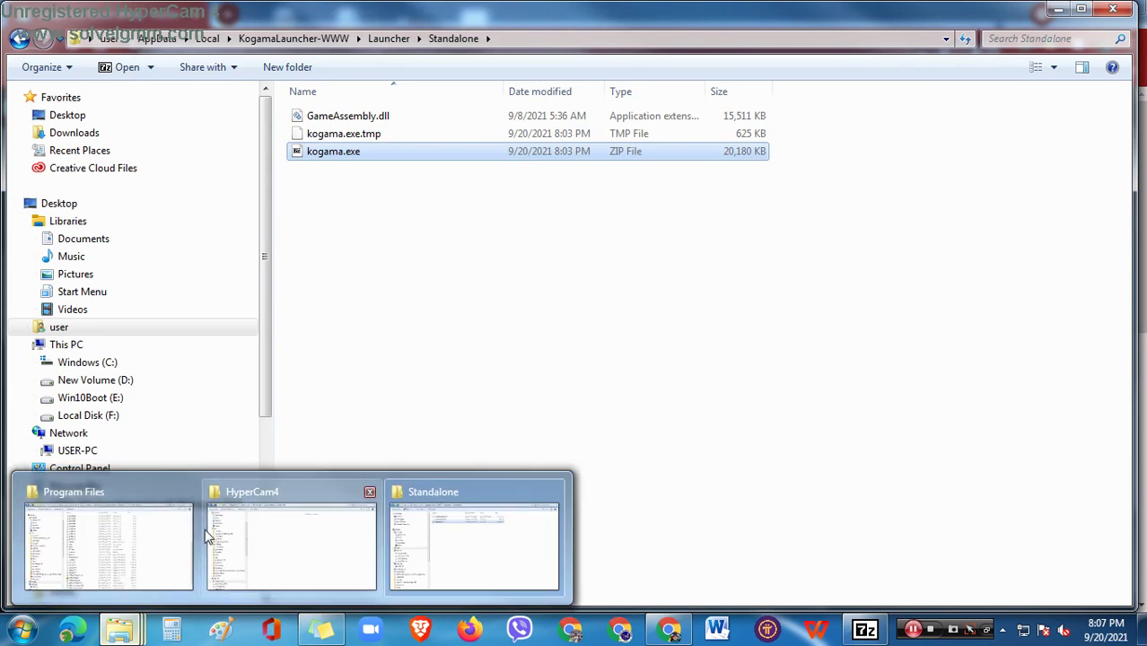
left_click(147, 562)
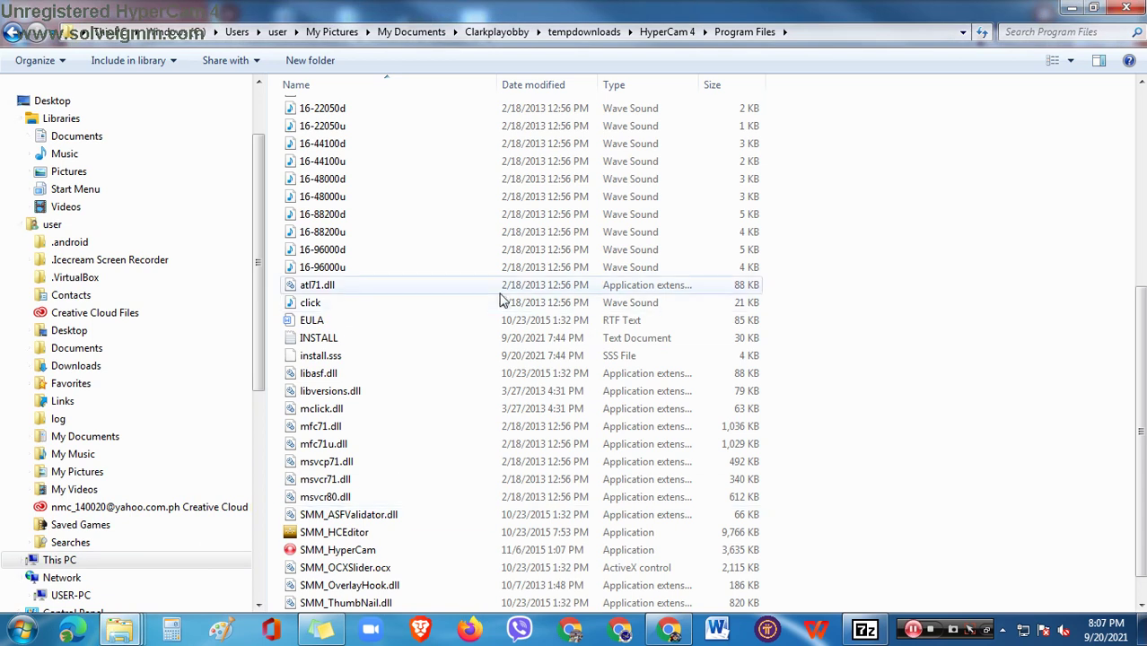
left_click(585, 33)
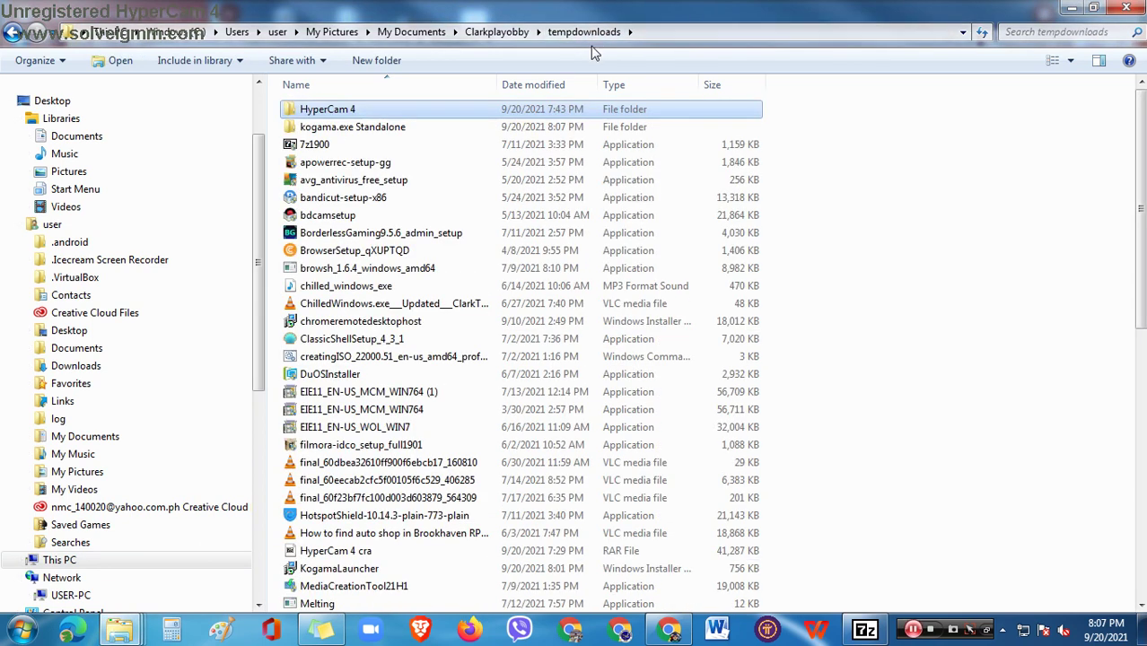
double_click(583, 128)
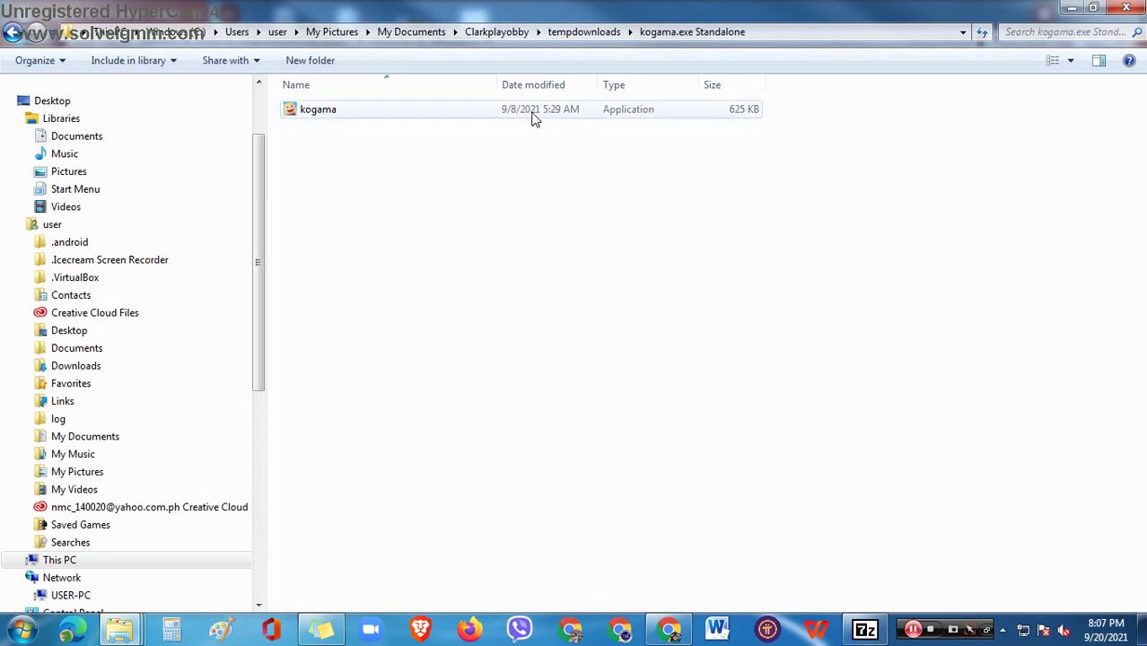
double_click(530, 116)
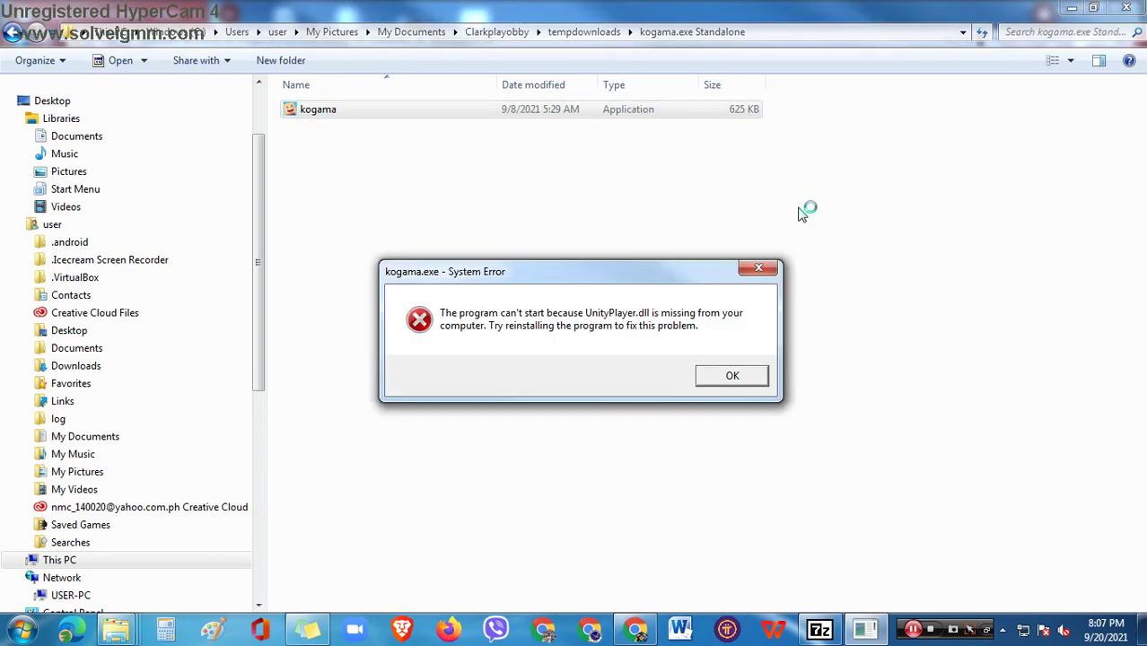
left_click(736, 375)
Return to the kogama.exe.zip archive, select every item except kogama.exe and start extracting them.
left_click(1072, 7)
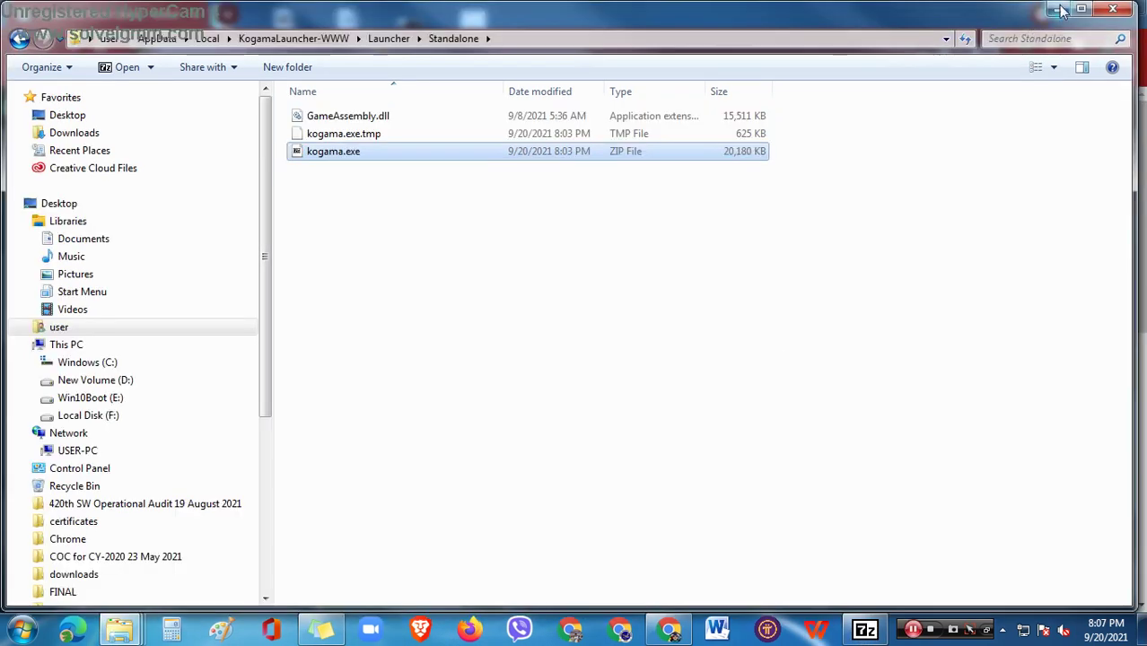
left_click(1068, 9)
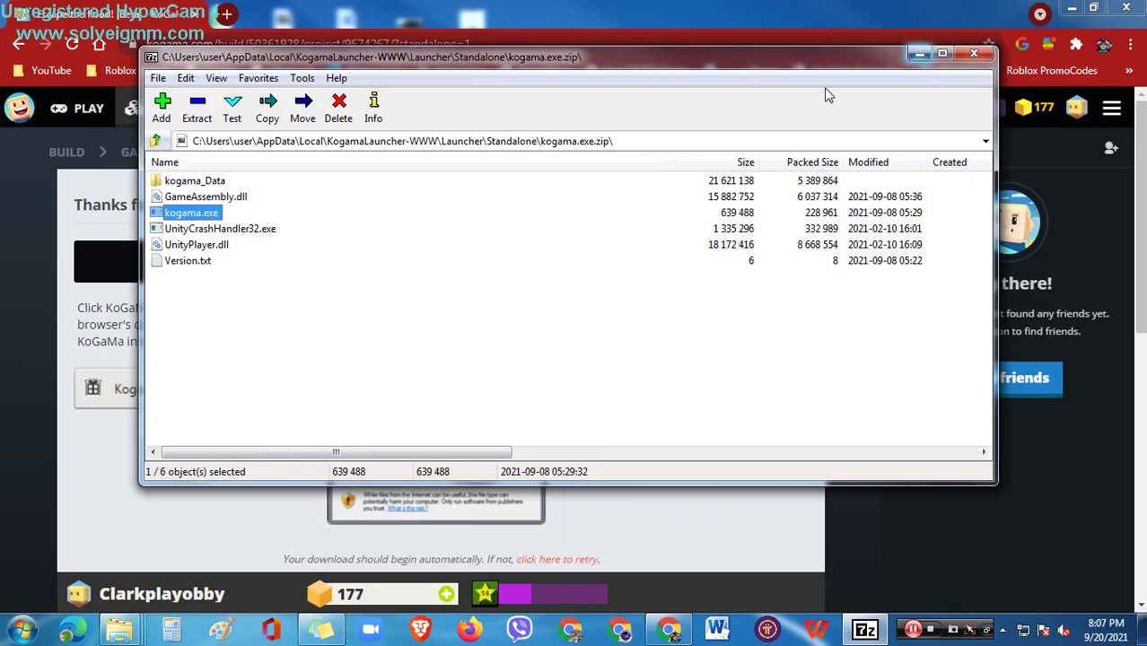
left_click_drag(273, 341, 148, 175)
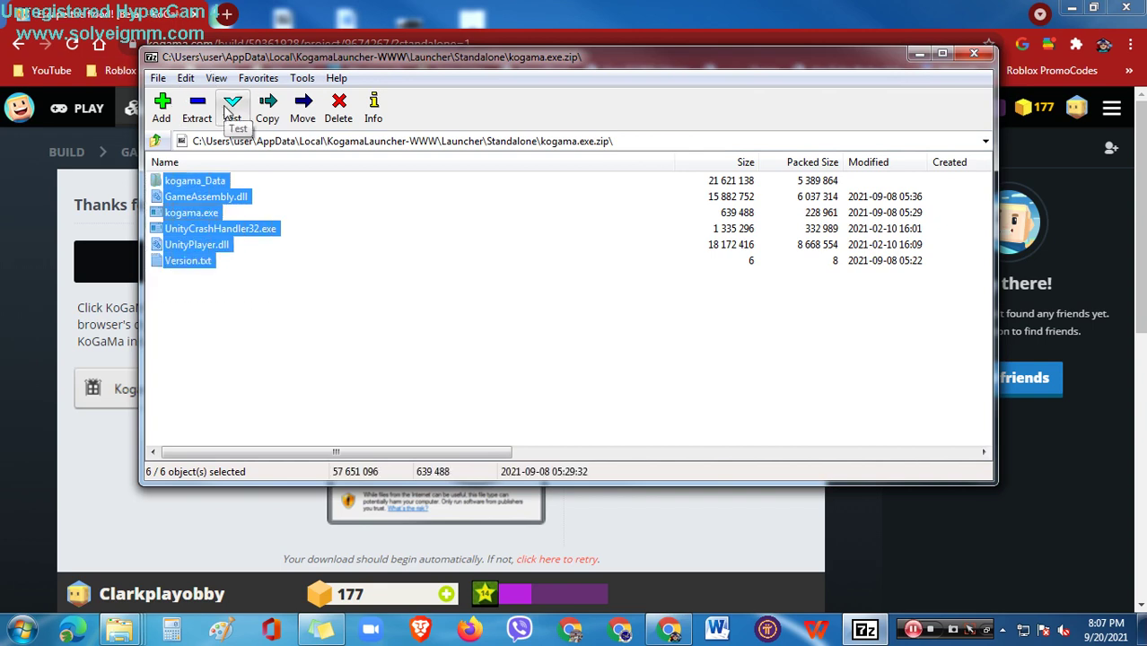
left_click_drag(204, 287, 191, 235)
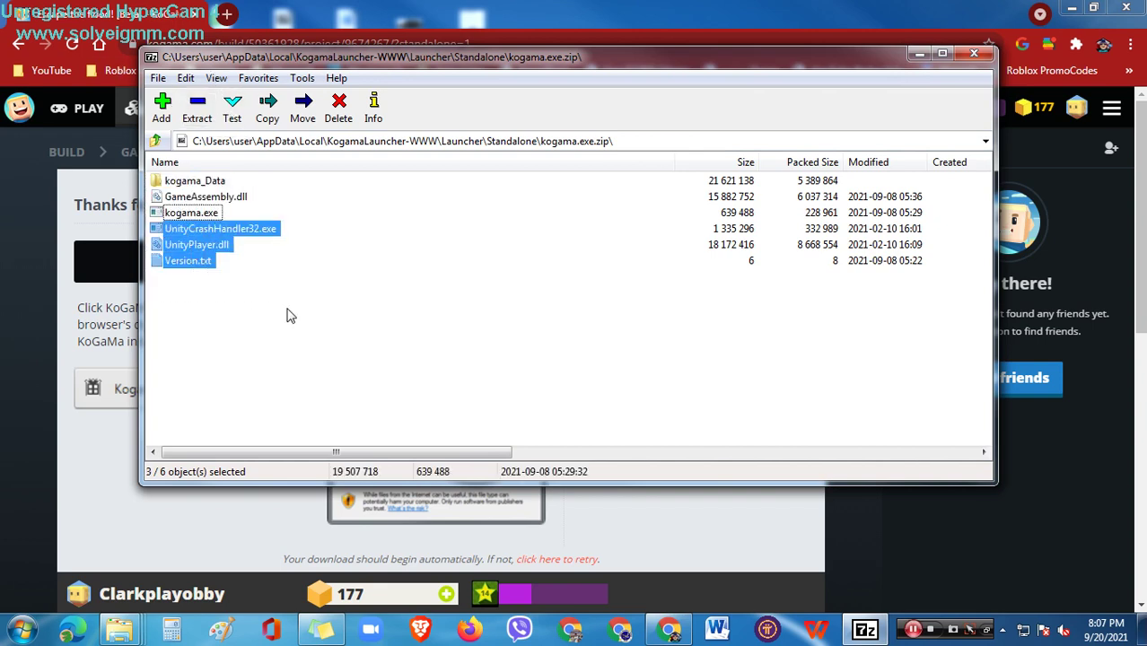
left_click_drag(287, 307, 192, 134)
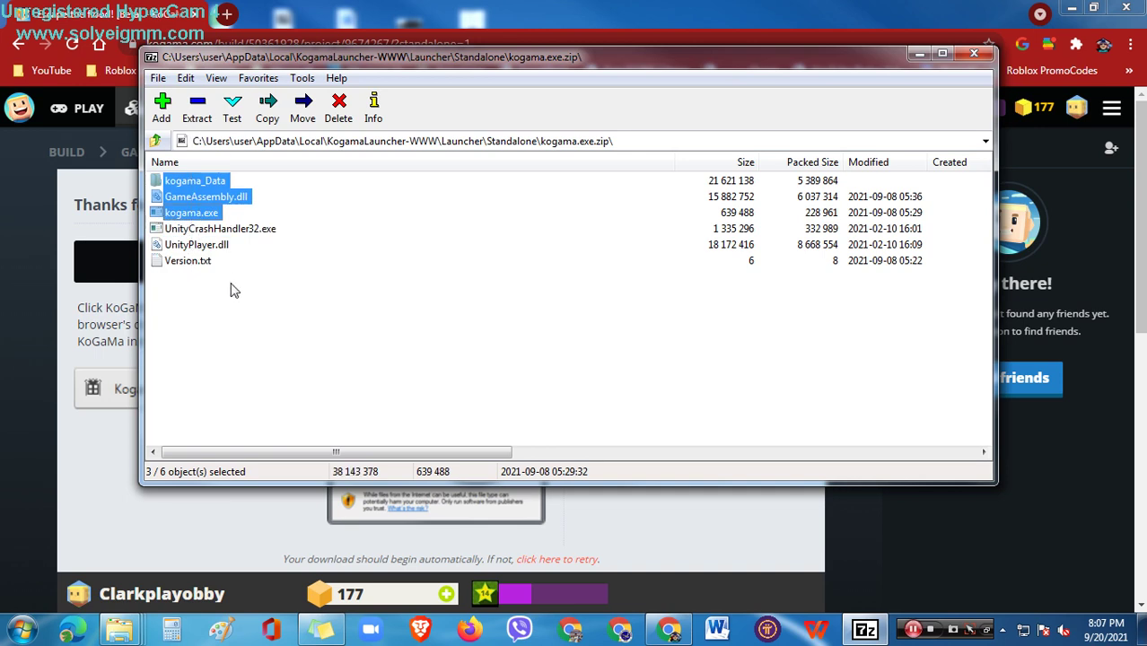
left_click(204, 215)
left_click_drag(239, 303, 199, 115)
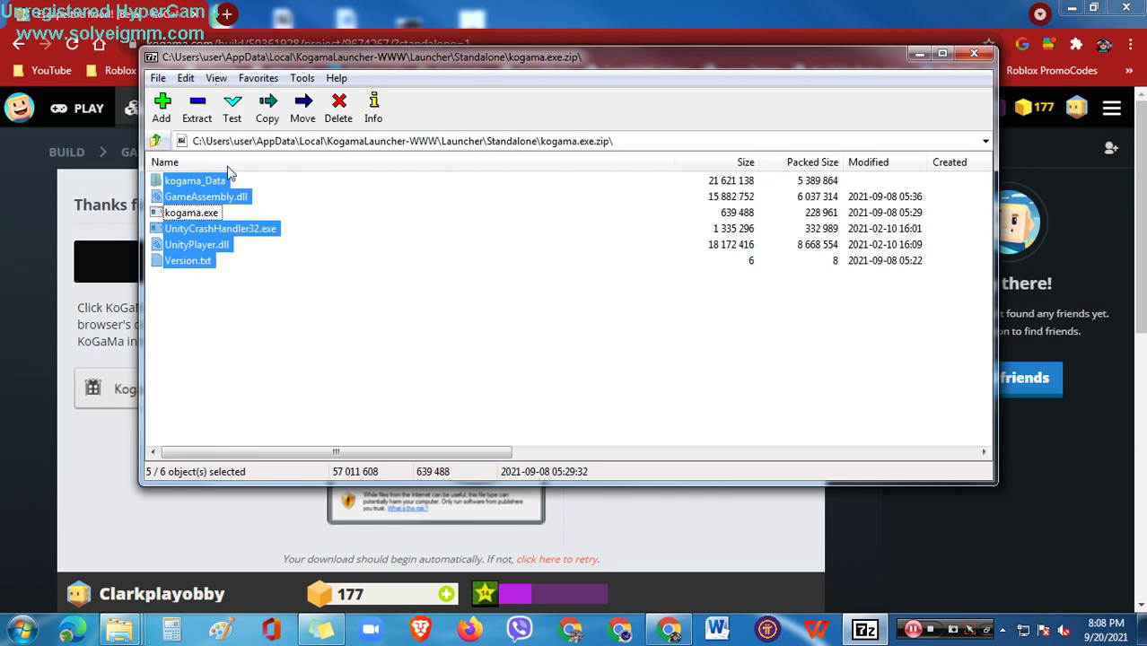
left_click(197, 108)
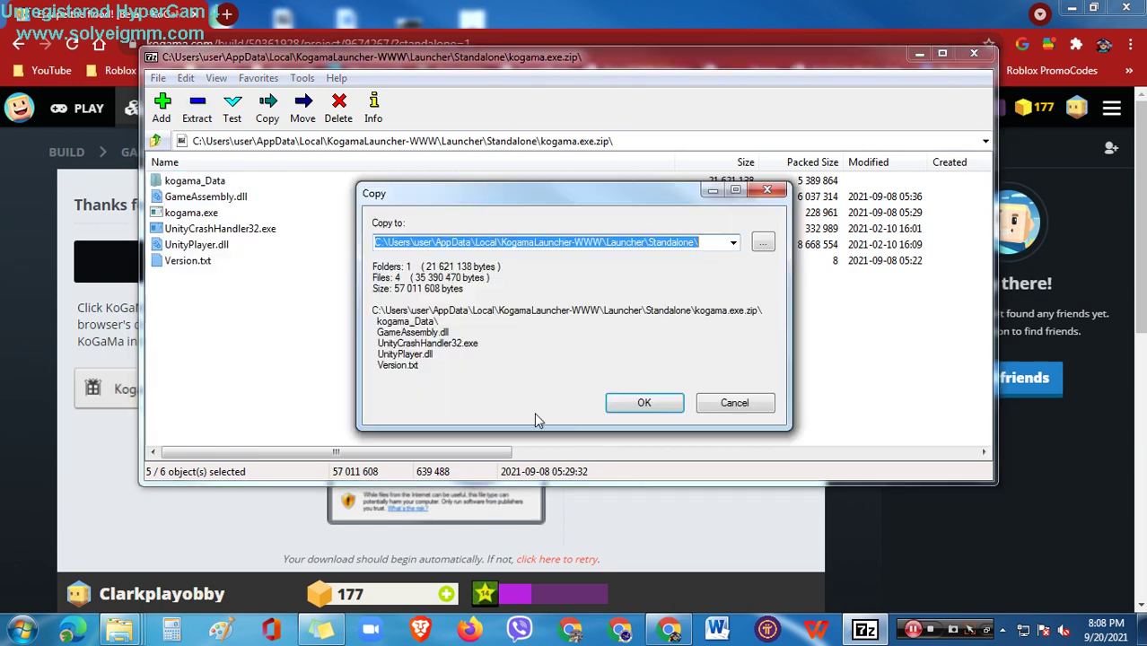
Copy the full path of the kogama.exe Standalone folder from its open Explorer window.
left_click(762, 244)
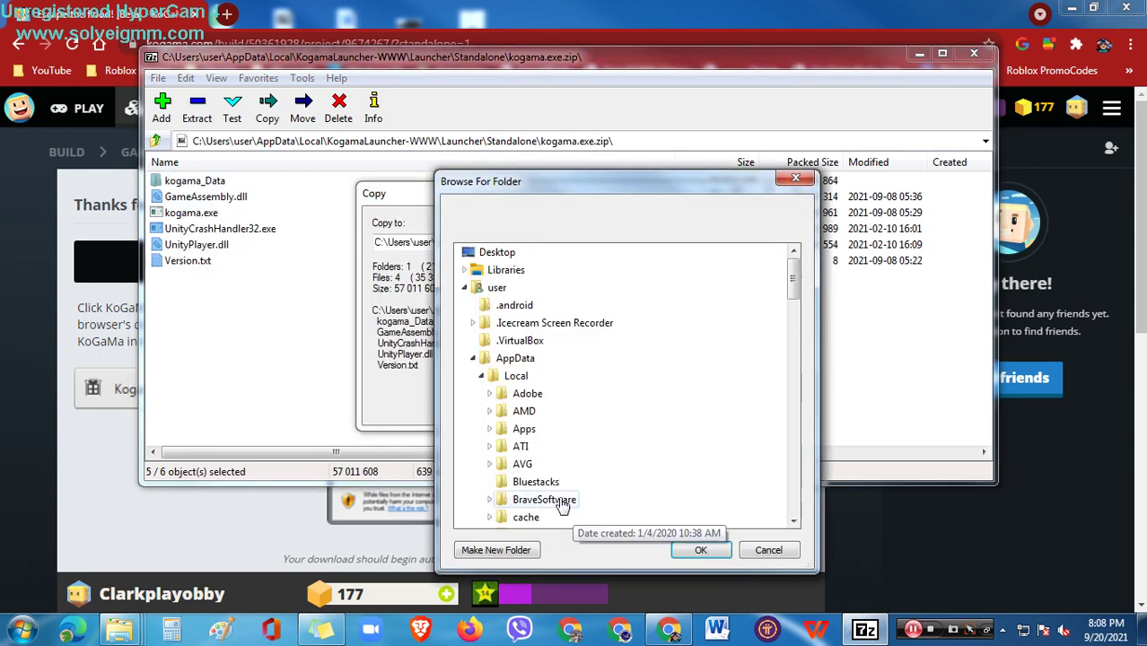
mouse_move(119, 630)
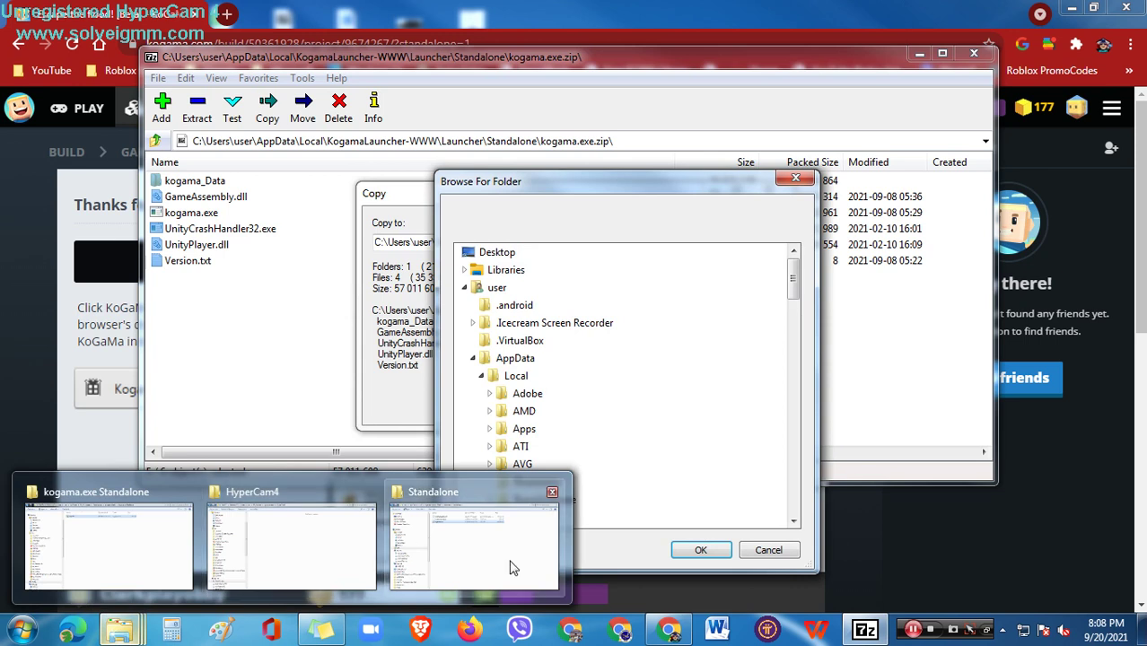
left_click(153, 531)
left_click(799, 34)
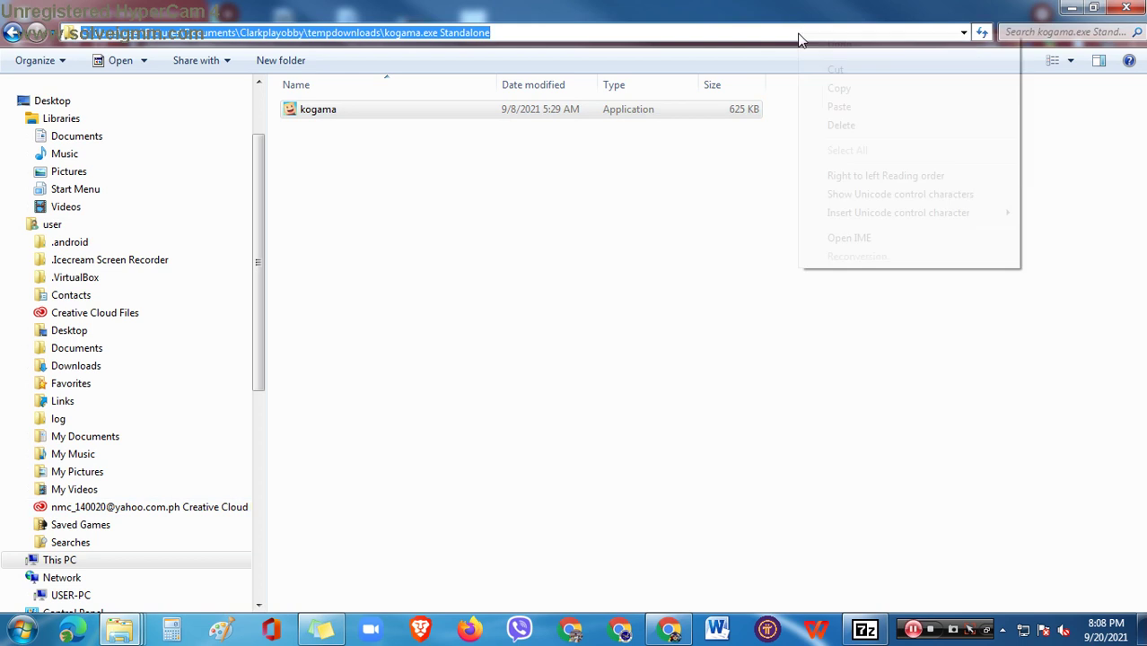
right_click(800, 33)
left_click(838, 88)
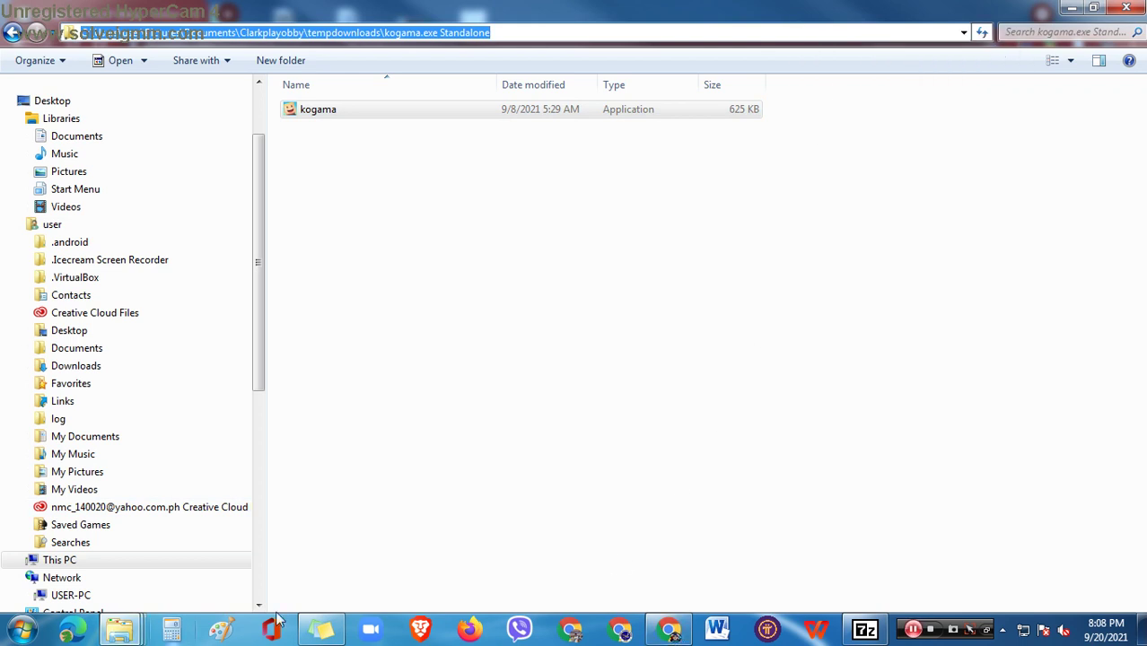
Cancel the folder browser in 7-Zip, paste the copied path as the destination and extract the selected items.
left_click(864, 630)
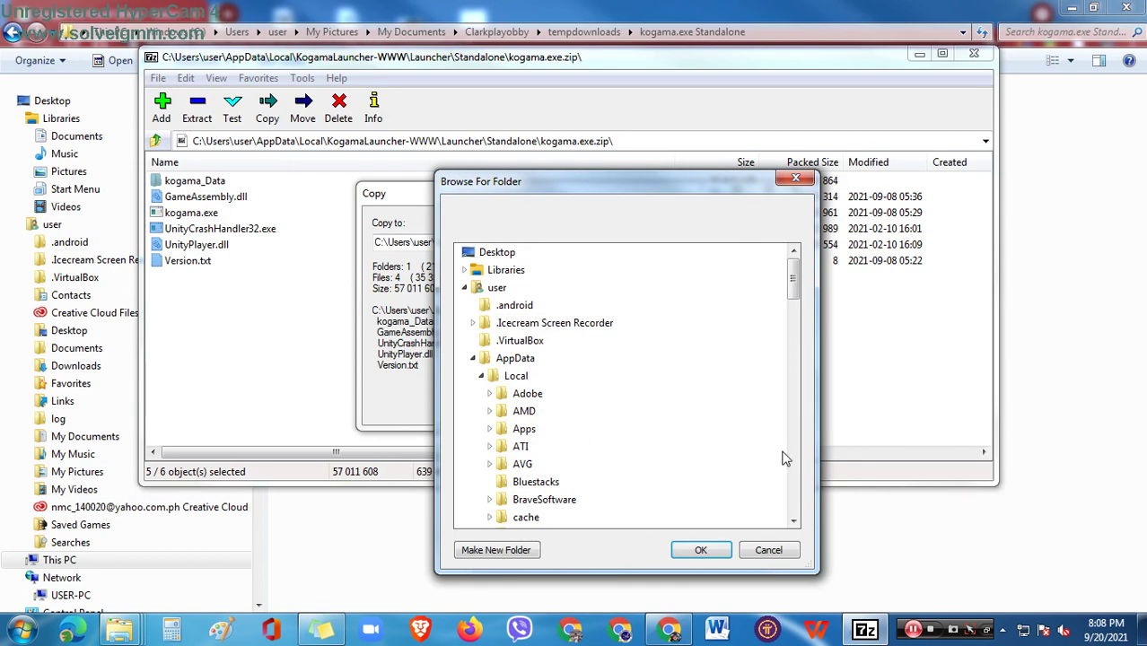
left_click(768, 550)
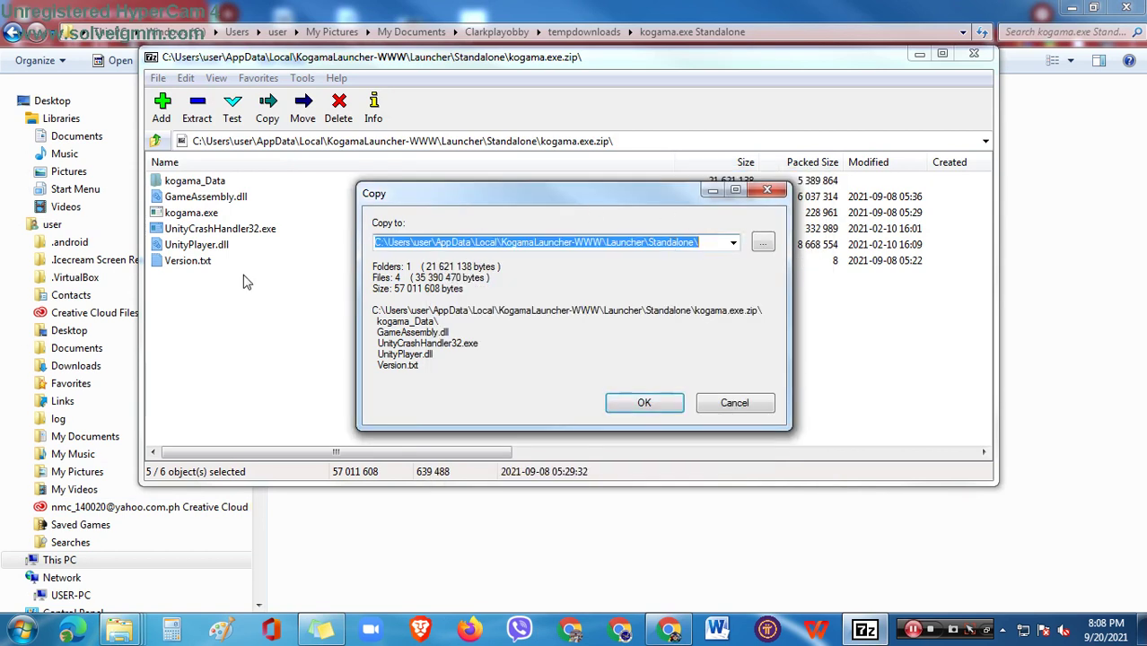
key("ctrl+v")
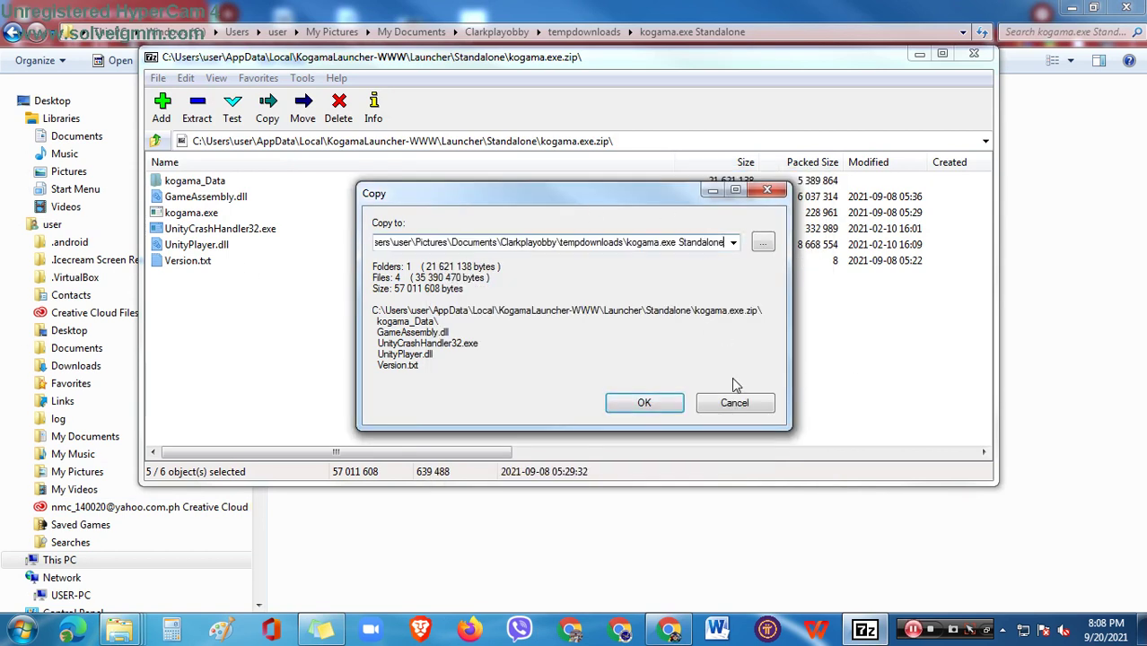
left_click(643, 402)
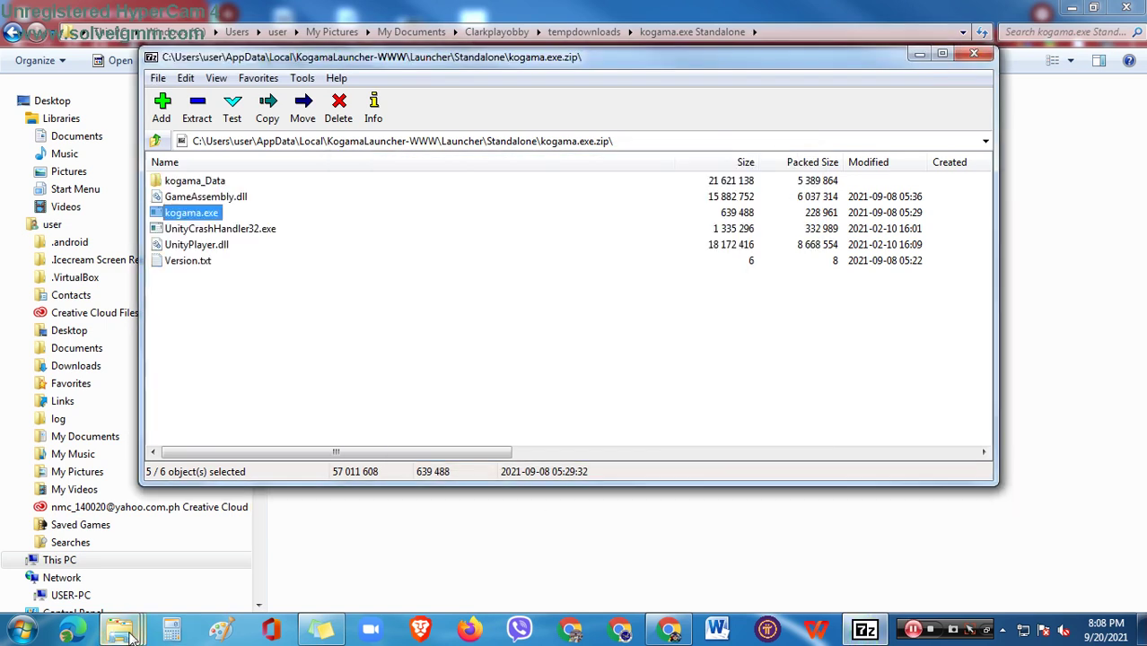
Run the kogama application from the kogama.exe Standalone folder and close the game window after it loads.
mouse_move(131, 636)
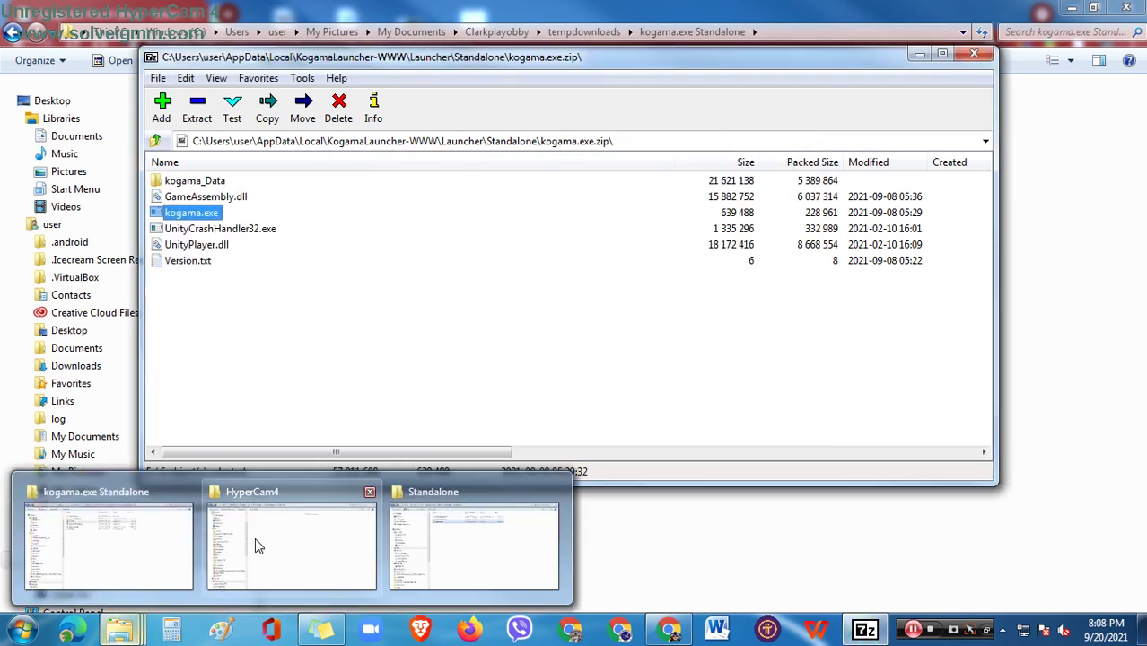
left_click(98, 529)
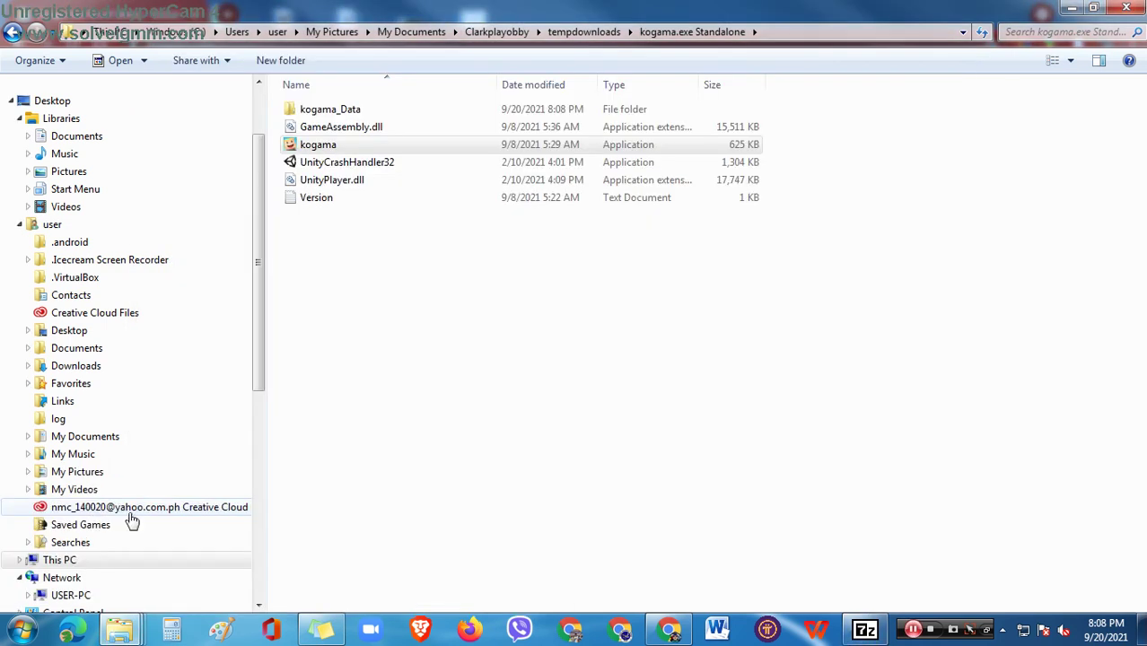
double_click(374, 146)
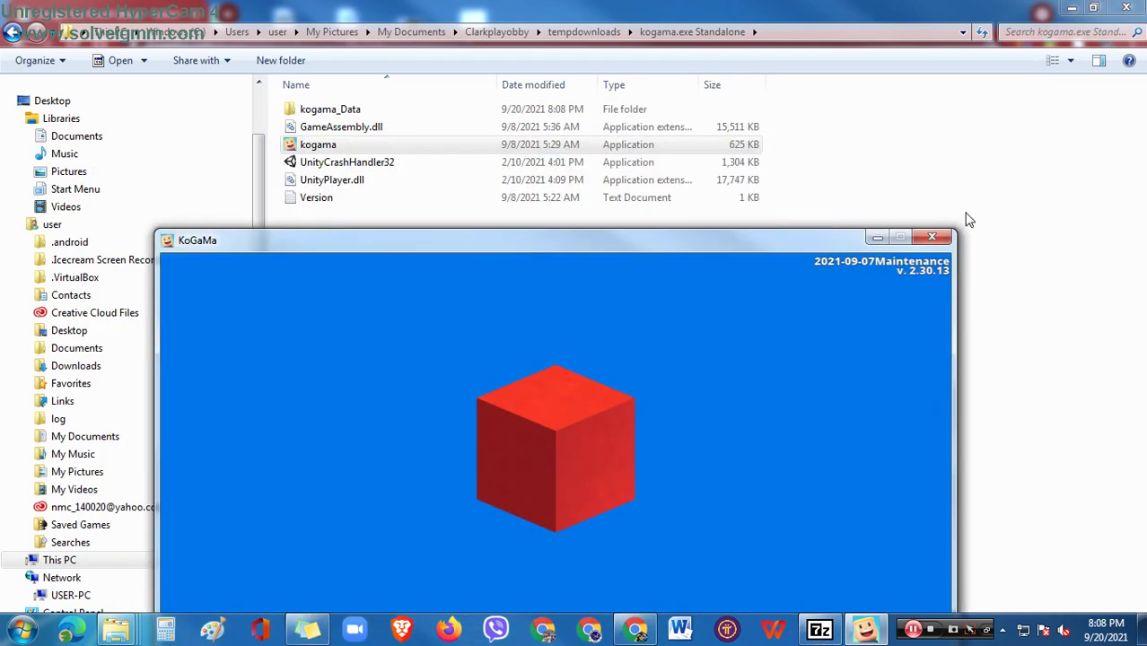
left_click(937, 235)
Minimize the kogama.exe Standalone folder and the 7-Zip archive window to return to the KoGaMa page.
left_click(1064, 7)
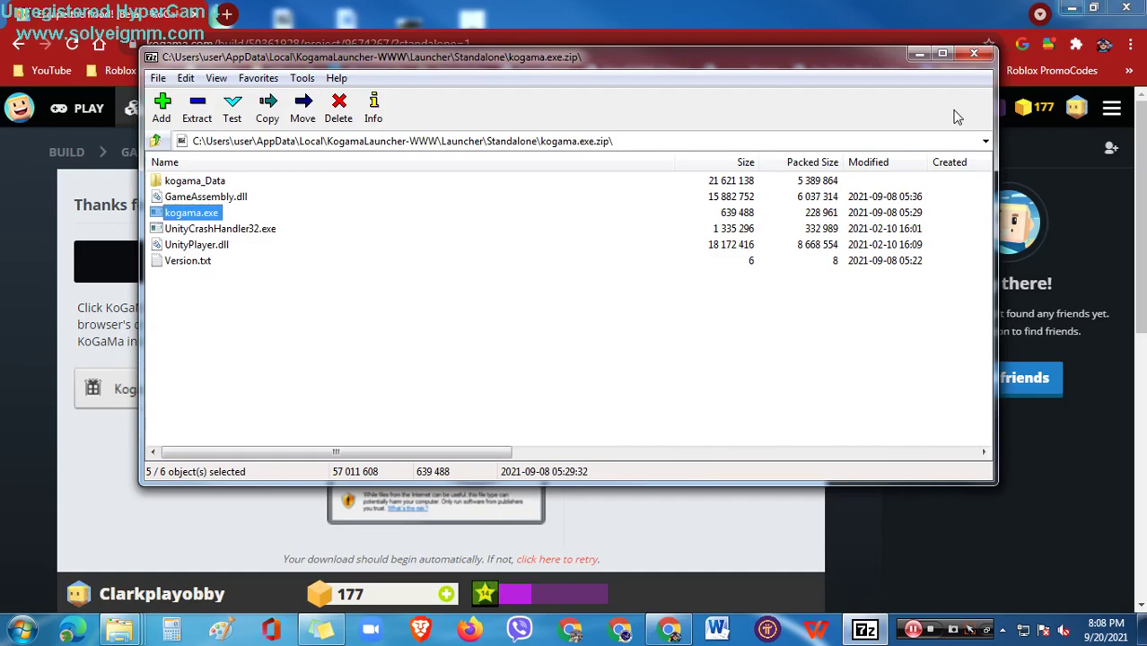
left_click(919, 56)
mouse_move(121, 630)
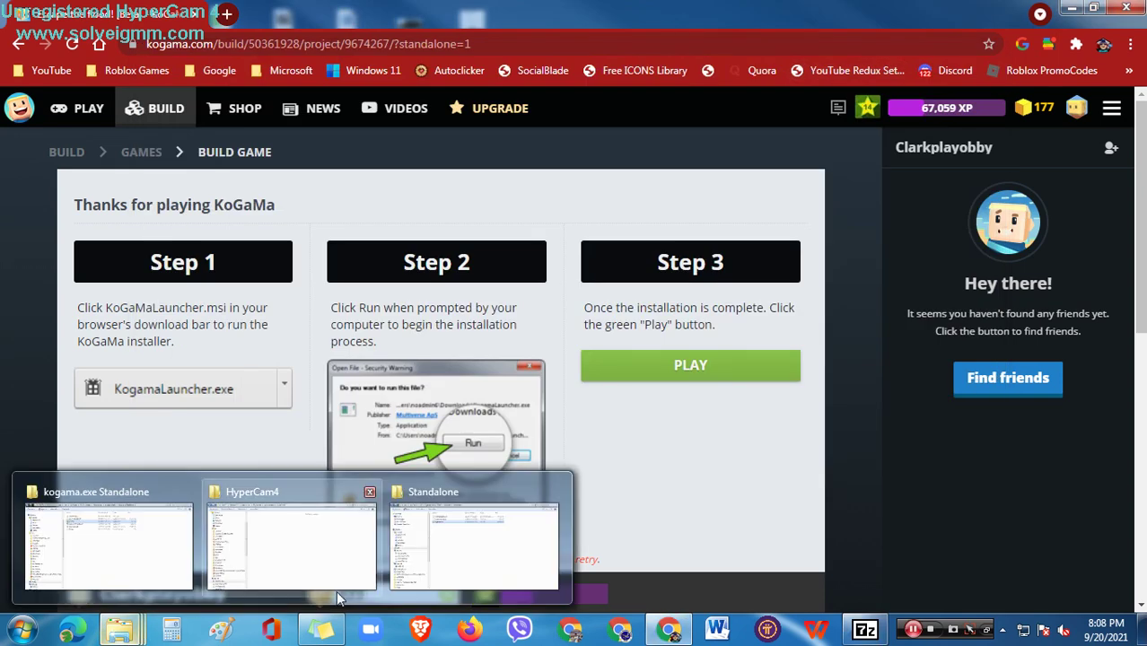
Go up from the launcher's Standalone folder to KogamaLauncher-WWW and check its log folder.
left_click(455, 550)
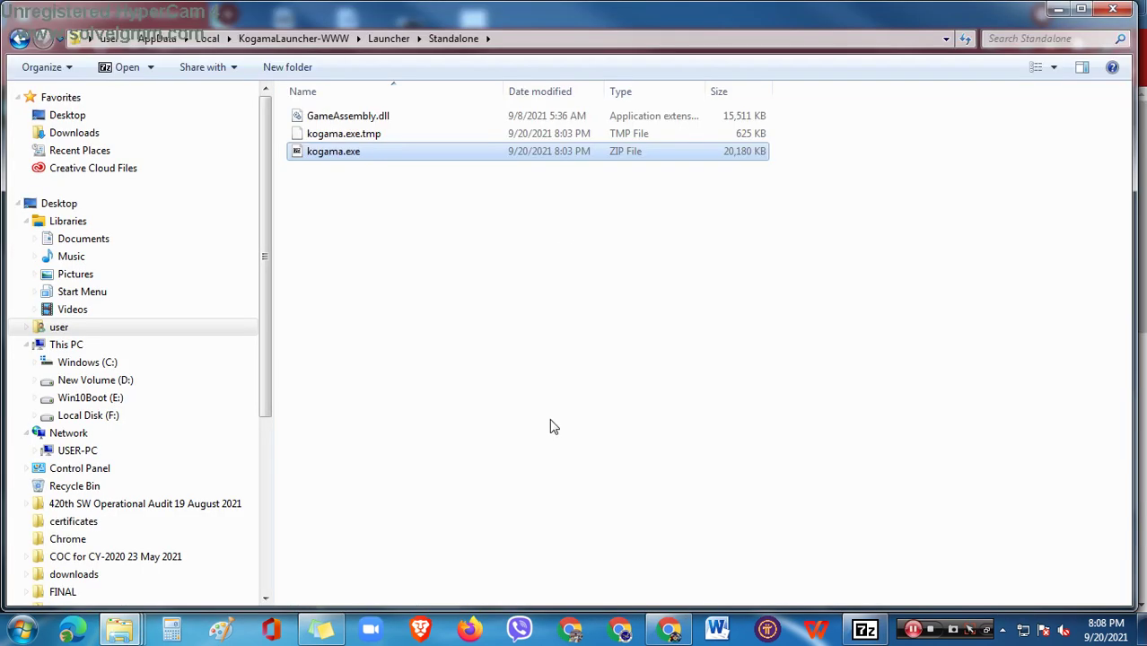
left_click(395, 38)
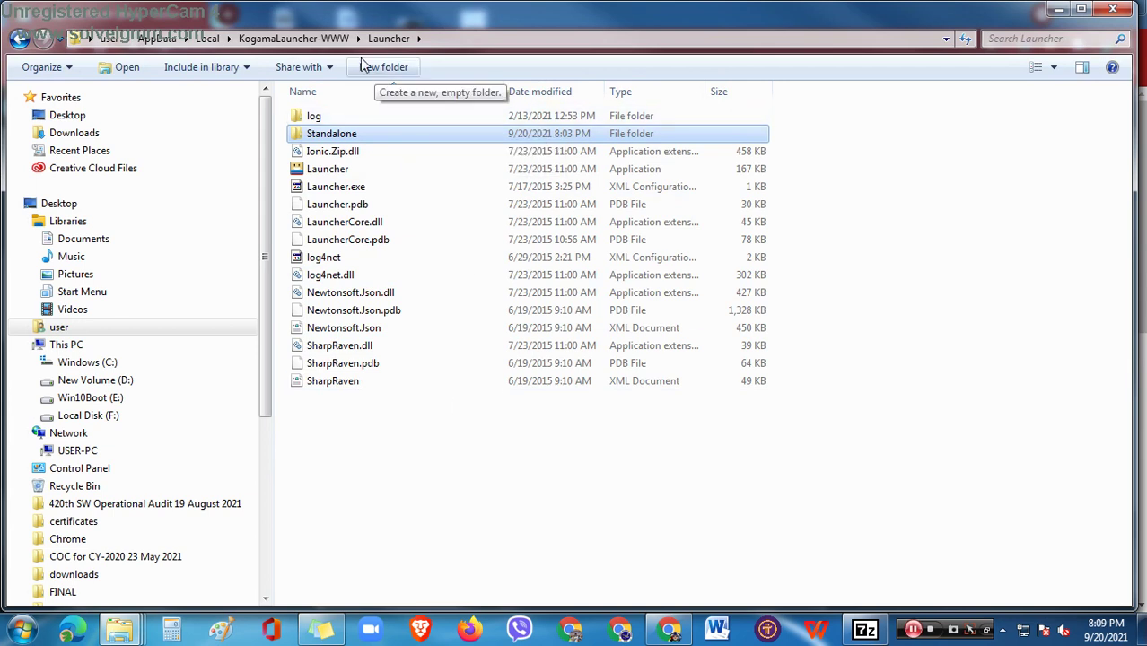
double_click(368, 136)
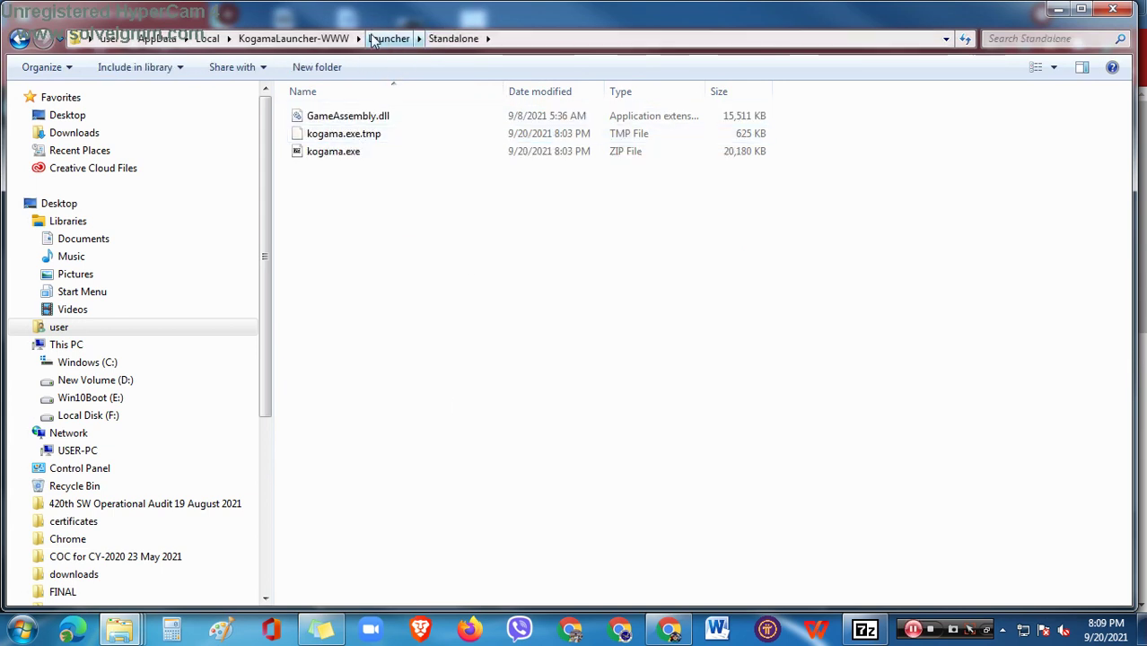
left_click(375, 40)
left_click(332, 45)
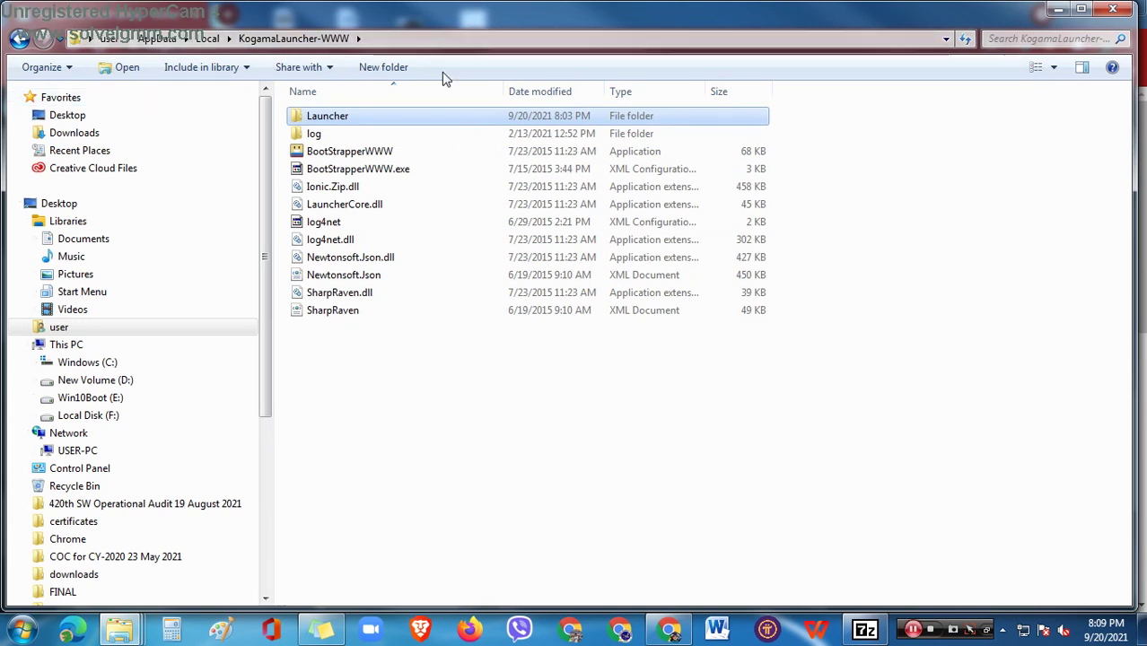
double_click(427, 139)
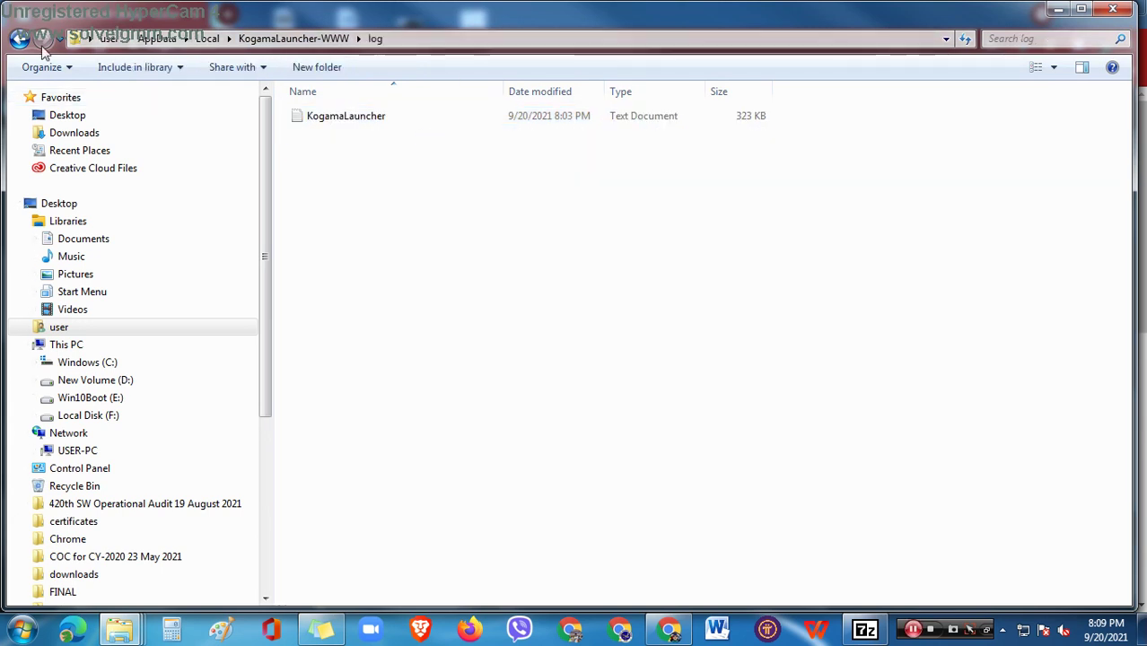
key("BackSpace")
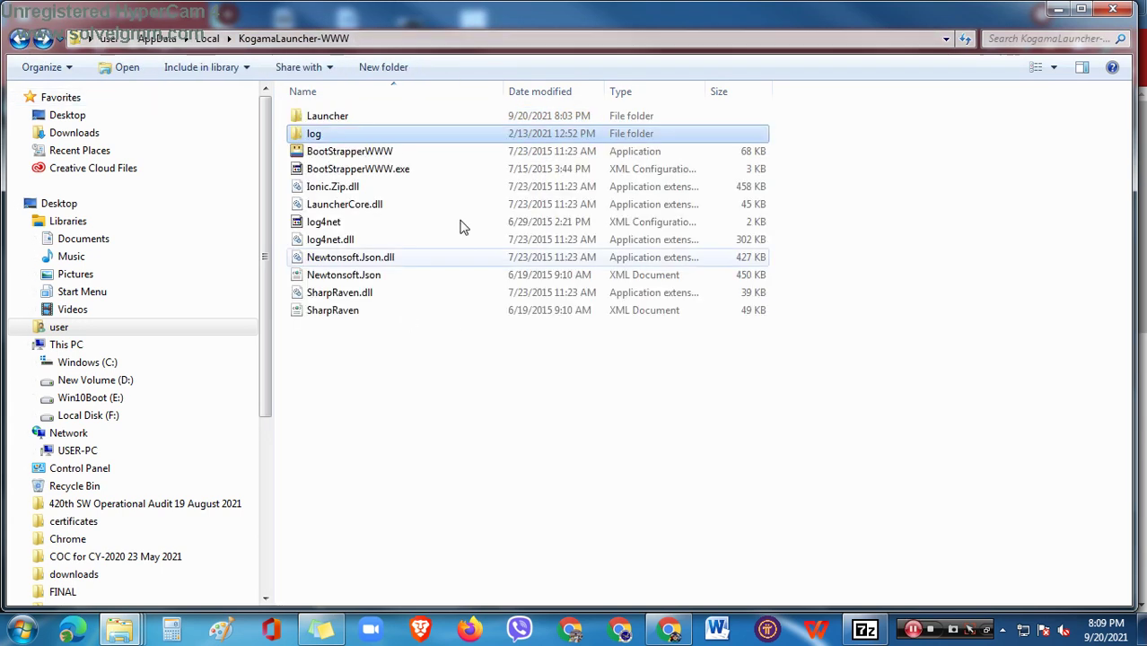
left_click(431, 427)
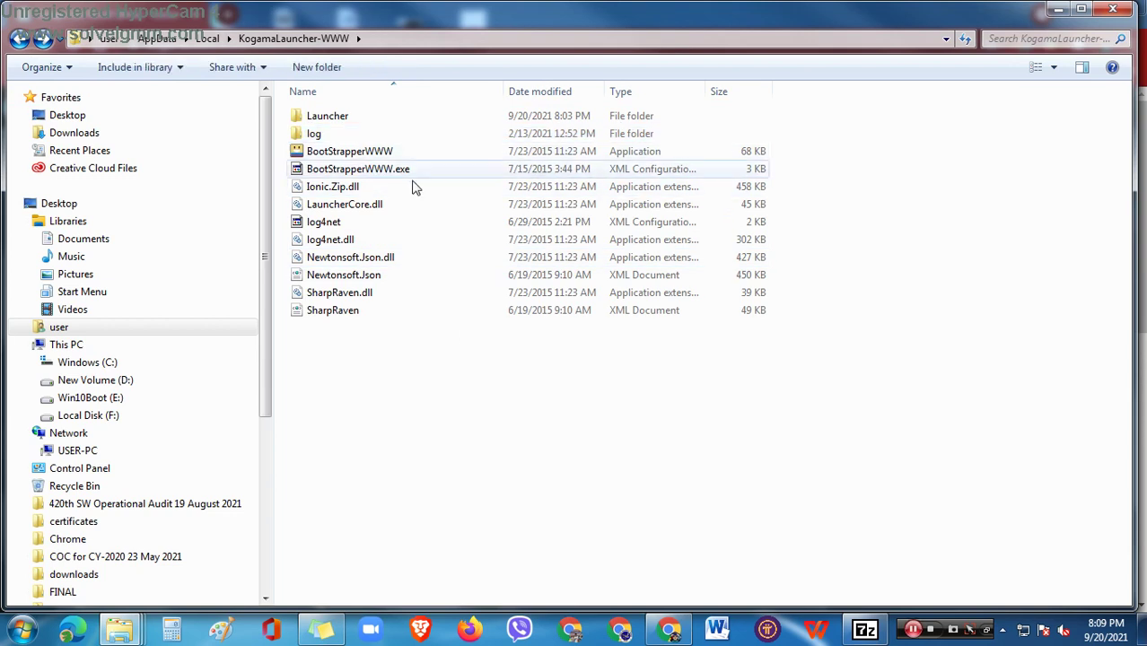
Run the BootStrapperWWW application from the KogamaLauncher-WWW folder and let it attempt the client update.
double_click(404, 151)
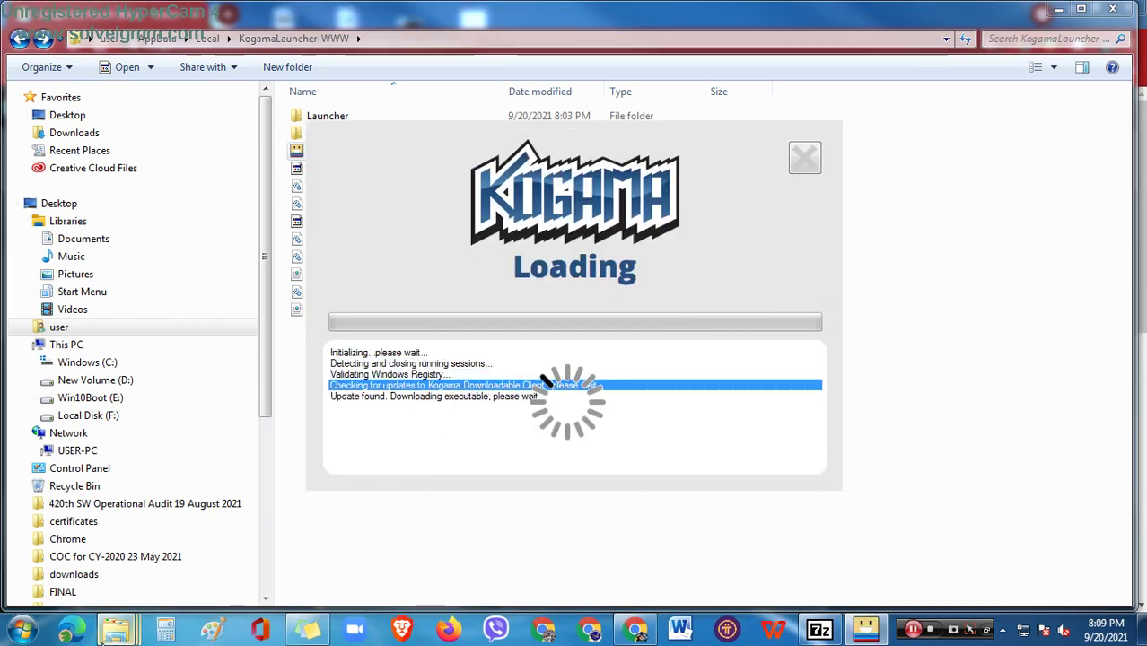
mouse_move(115, 631)
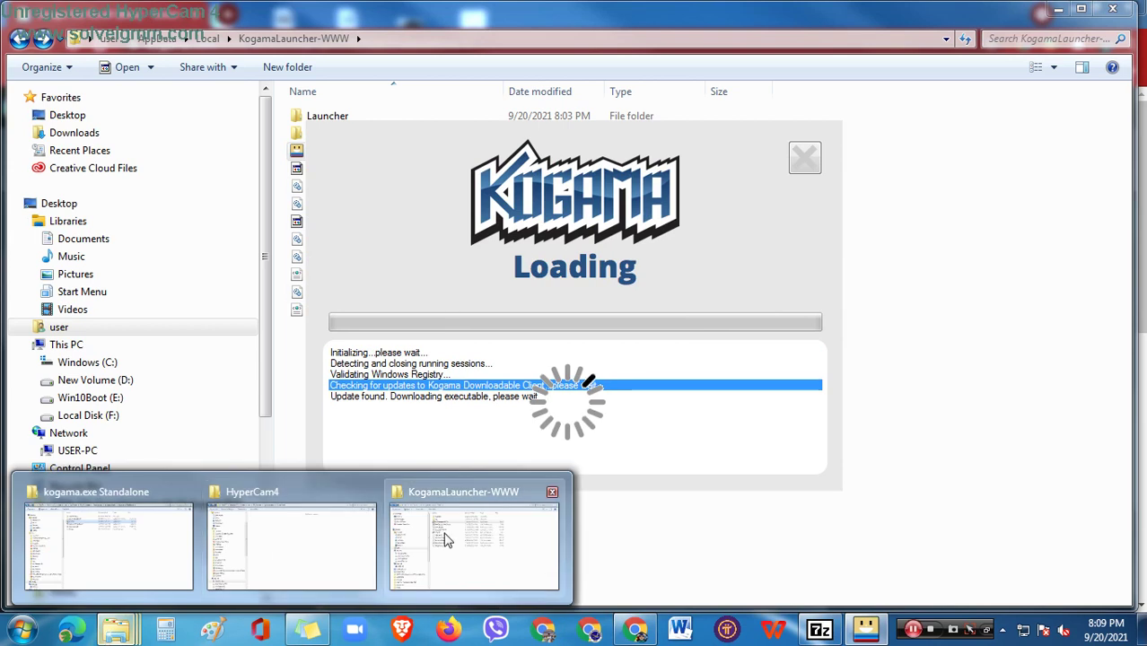
mouse_move(867, 632)
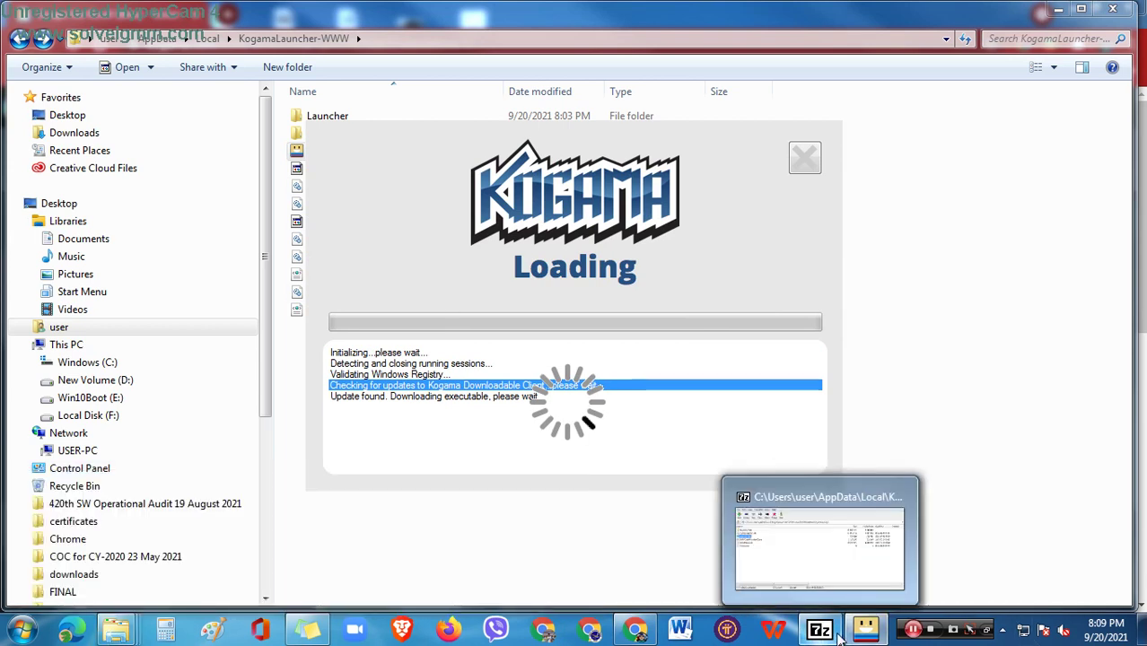
left_click(683, 396)
left_click_drag(683, 402, 722, 397)
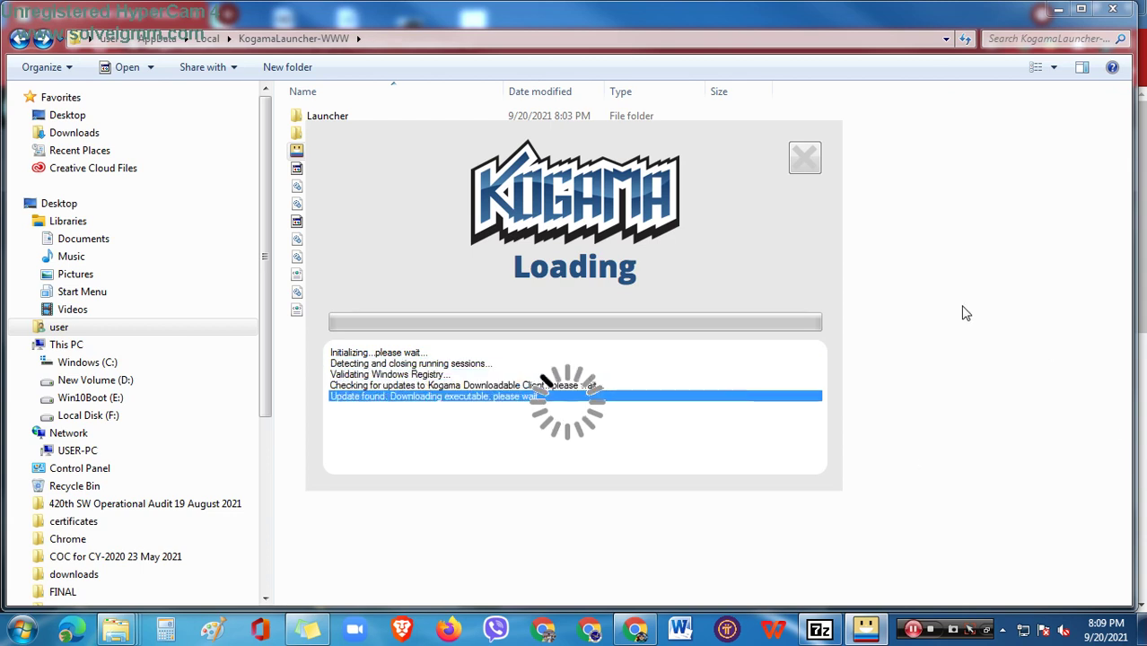
mouse_move(757, 409)
left_mouse_down()
mouse_move(757, 347)
mouse_move(756, 400)
left_mouse_up()
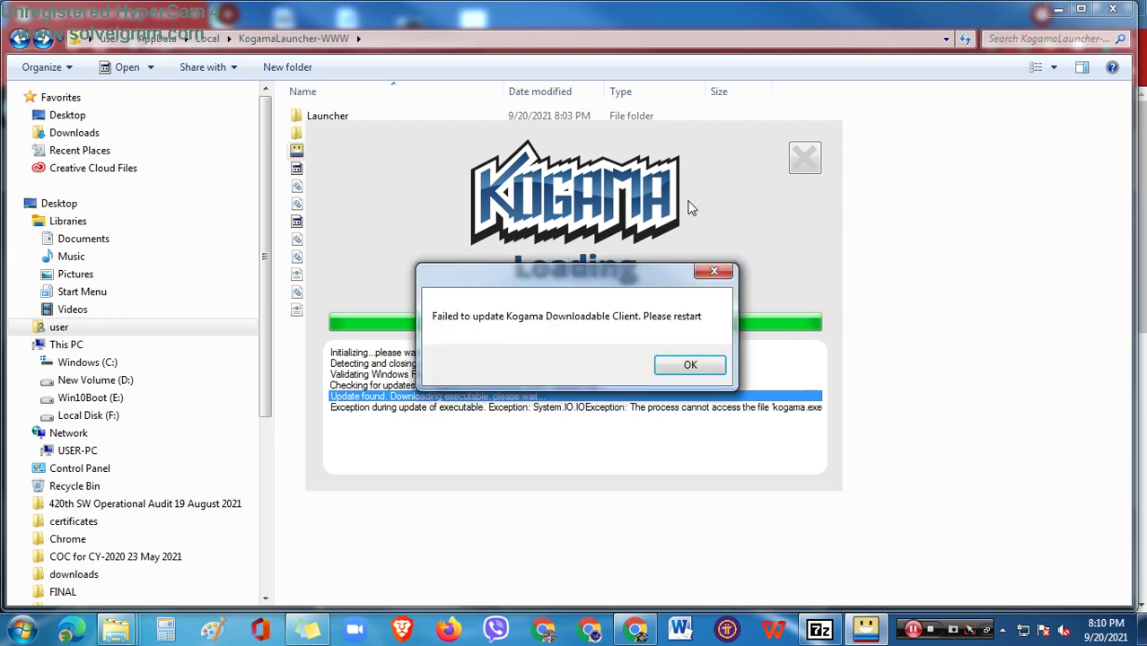
Move the update error message off the launcher window and open Task Manager, expanding it to full height.
left_click_drag(634, 287, 1050, 442)
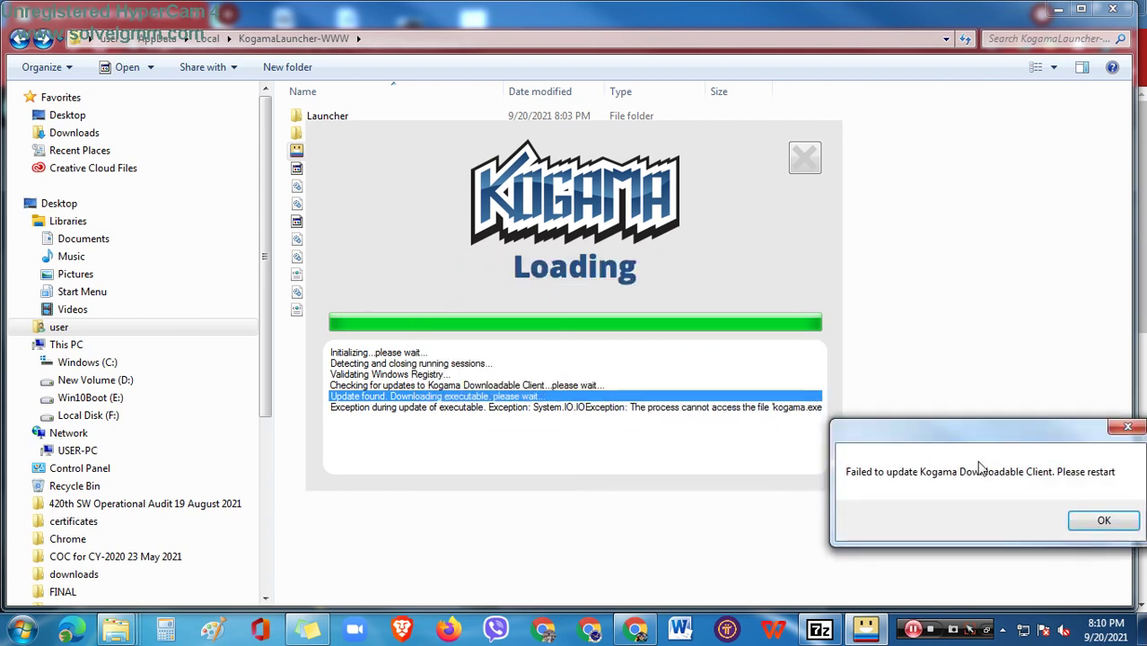
right_click(916, 632)
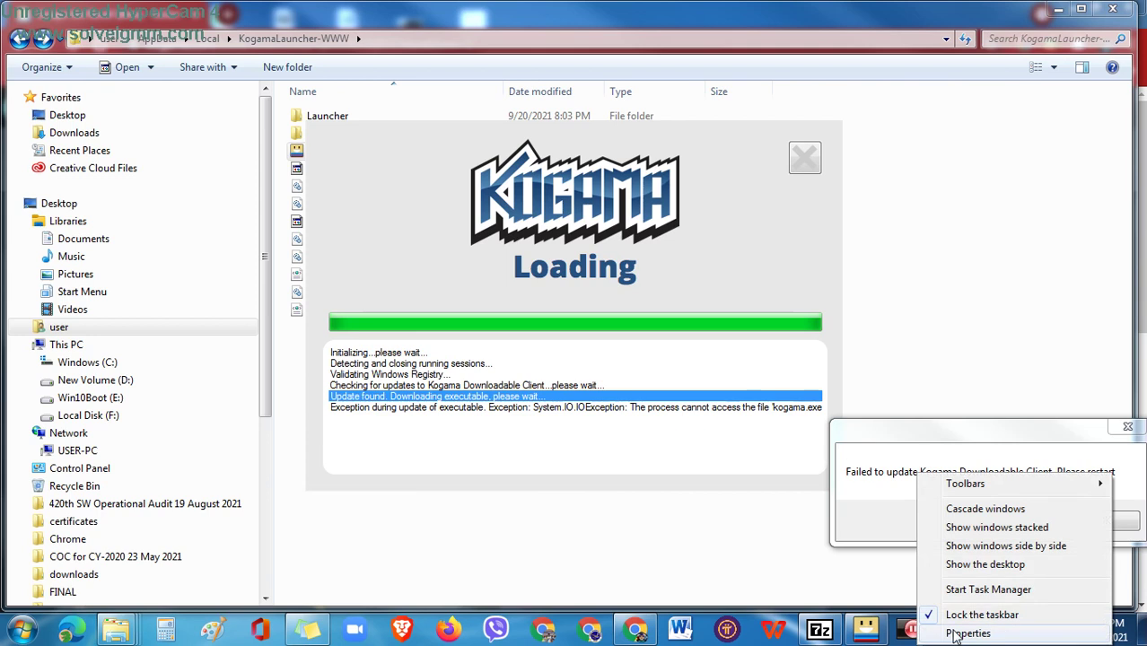
left_click(982, 585)
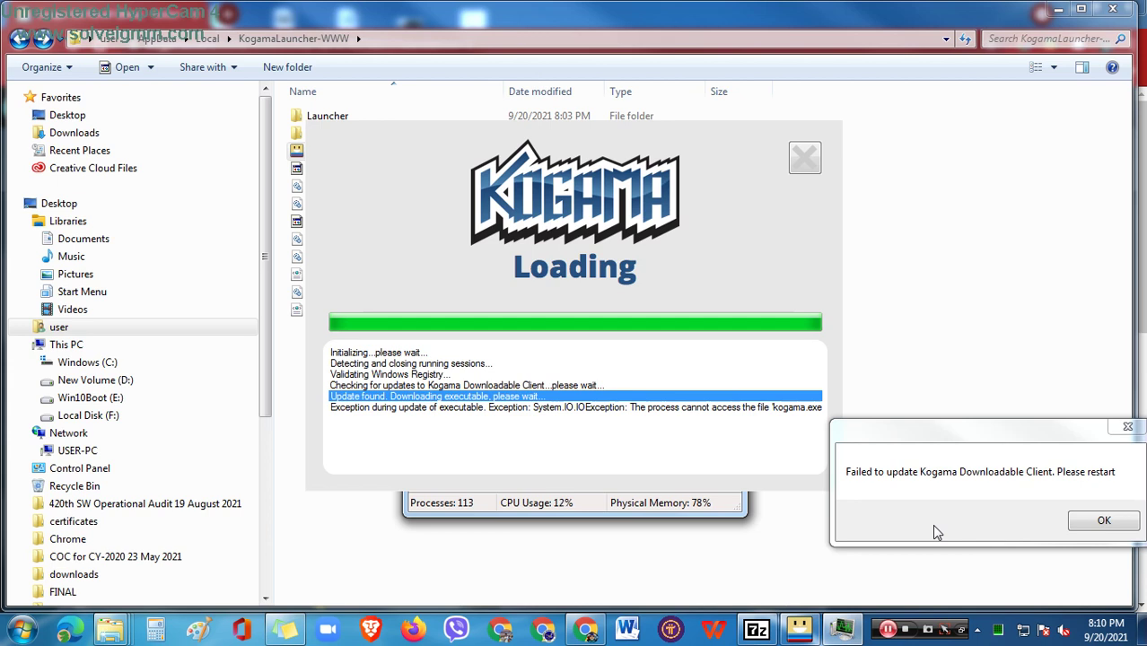
left_click(837, 635)
left_click(830, 637)
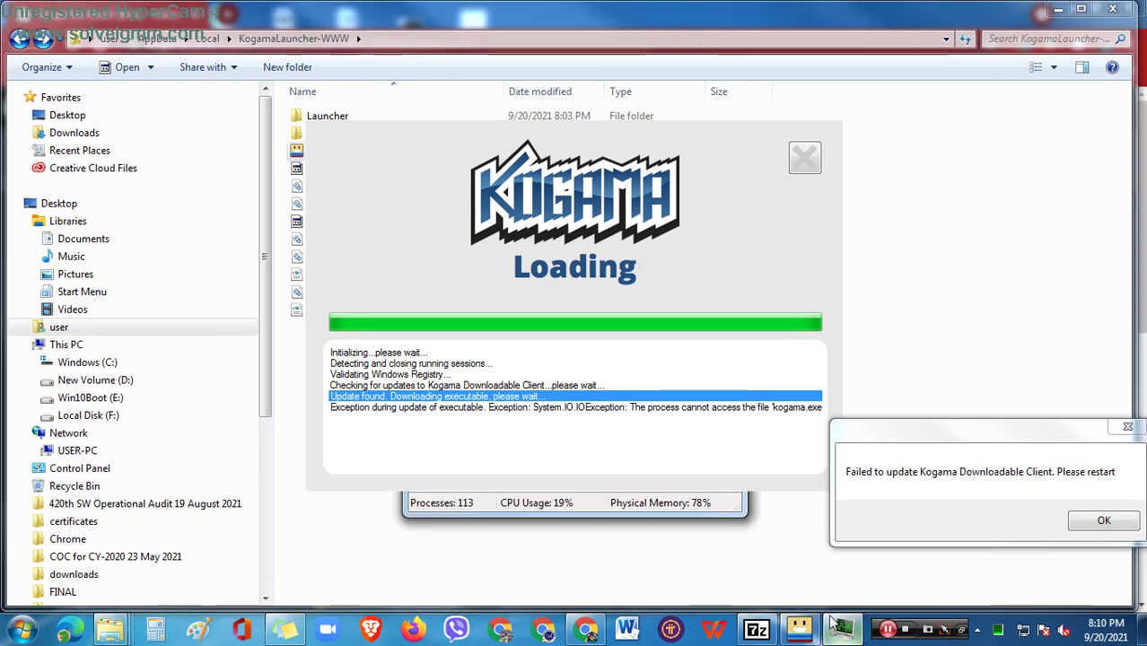
double_click(697, 513)
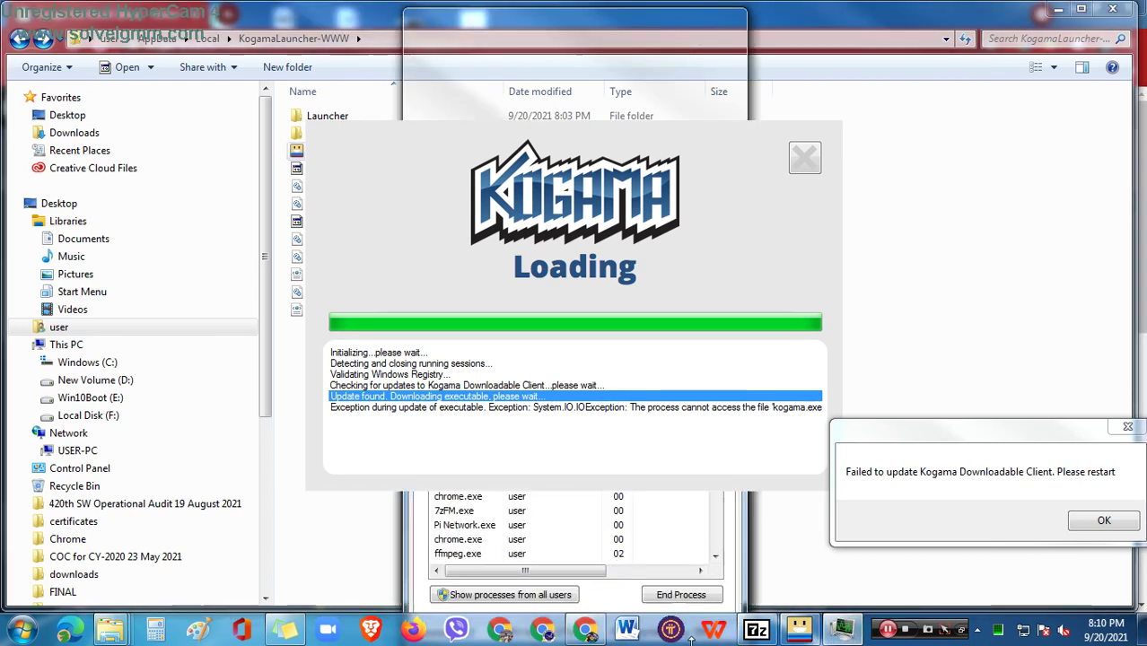
Maximize Task Manager and switch to the Kogama Launcher task from its list of running applications.
left_click_drag(705, 34, 171, 2)
left_click(45, 51)
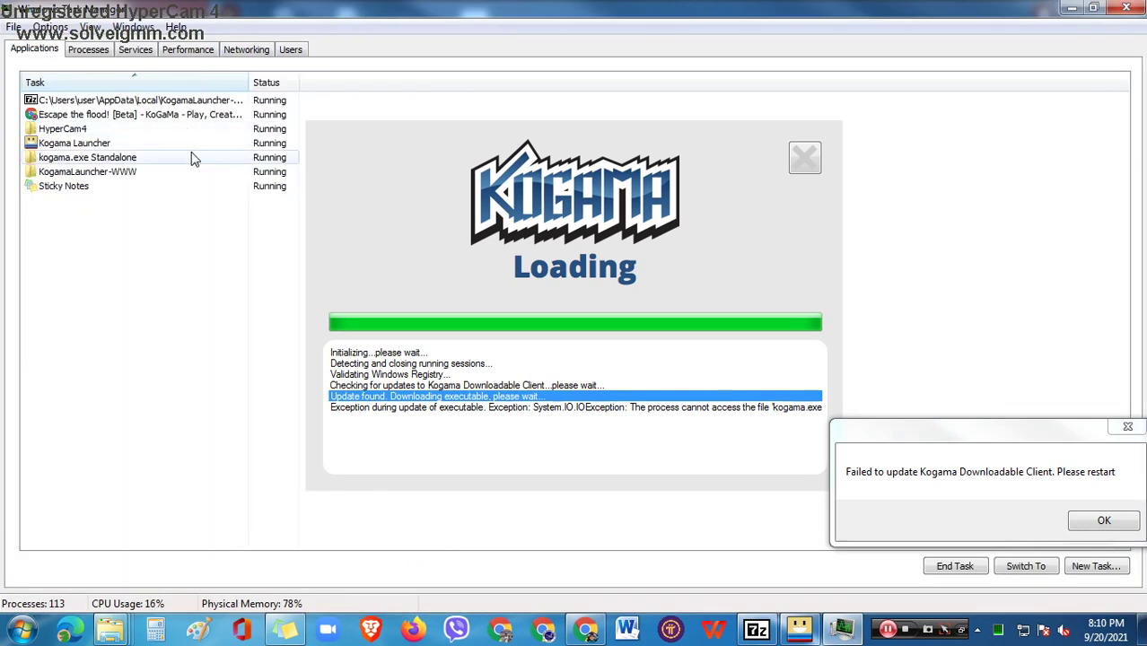
left_click(128, 143)
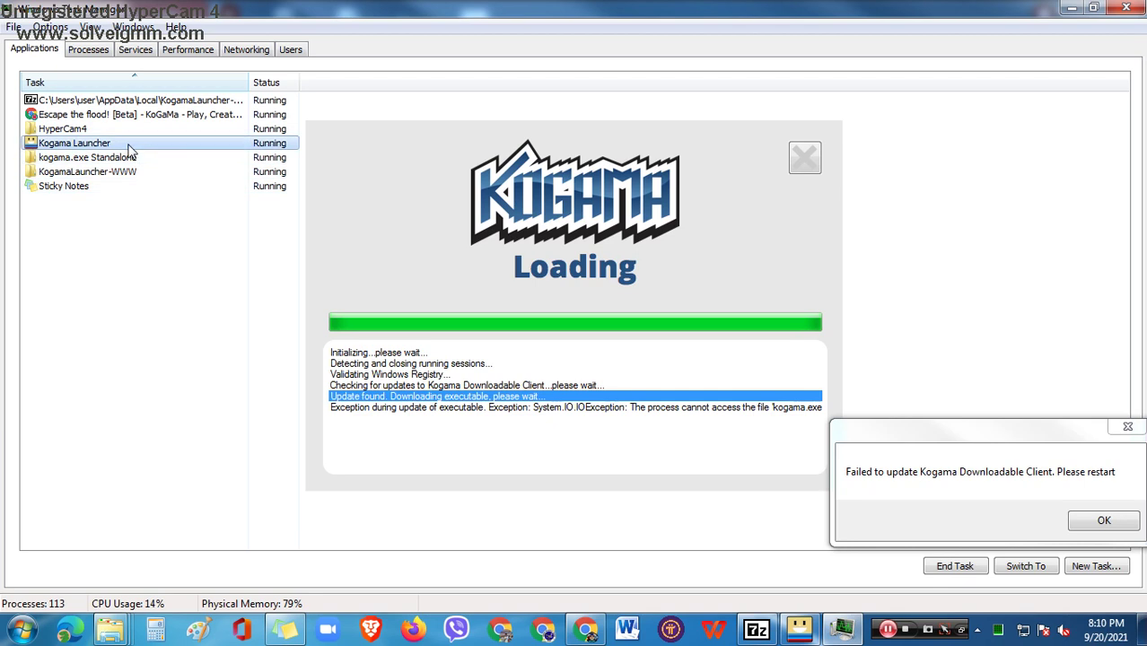
left_click(1027, 566)
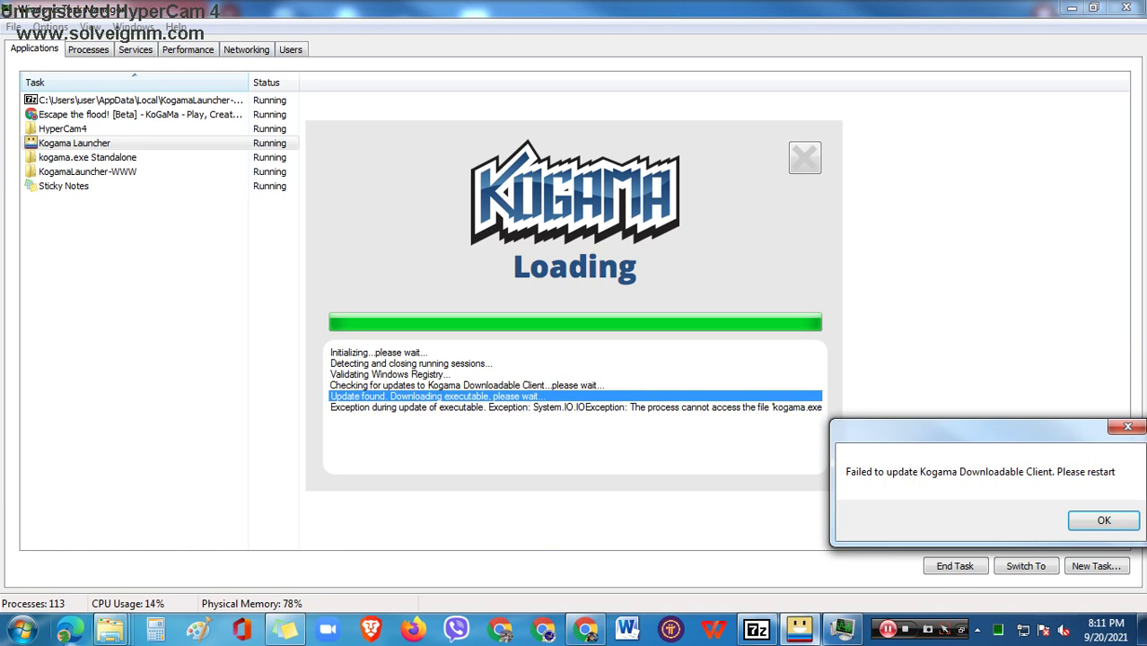
Return to the KogamaLauncher-WWW folder and dismiss the launcher's update error message.
left_click(111, 629)
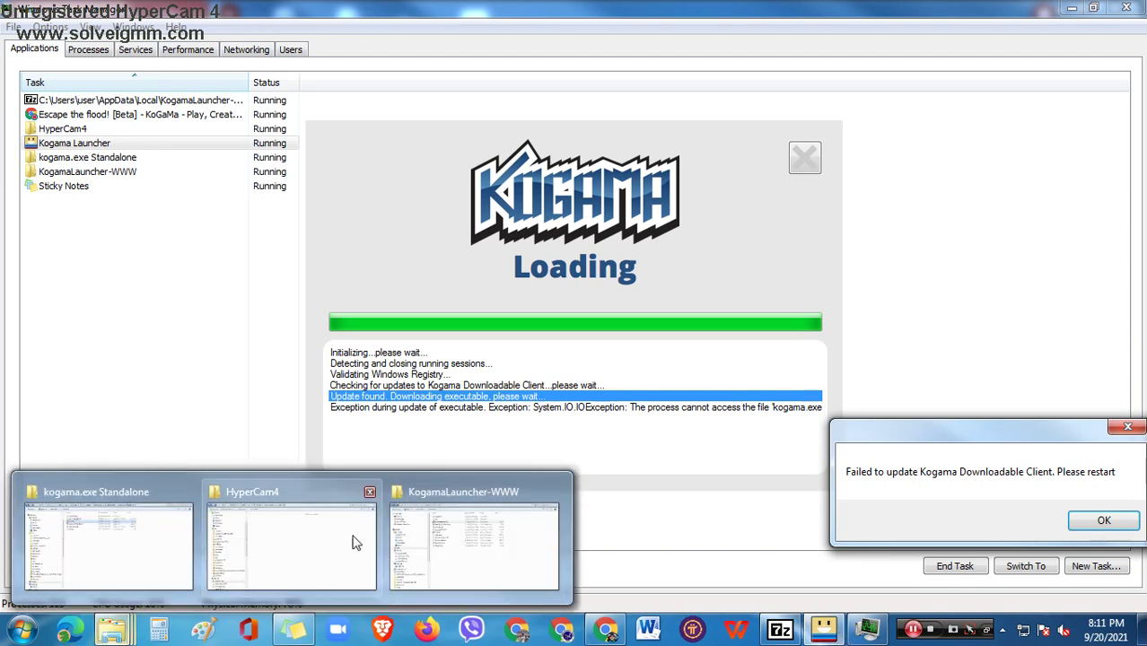
left_click(435, 536)
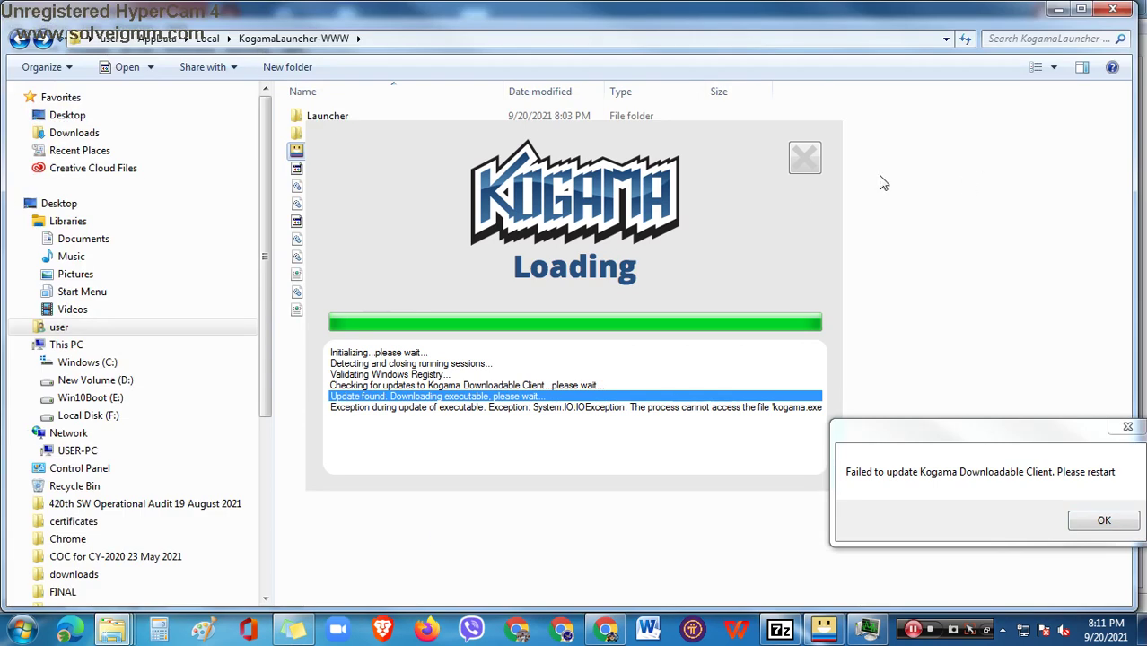
left_click(1104, 522)
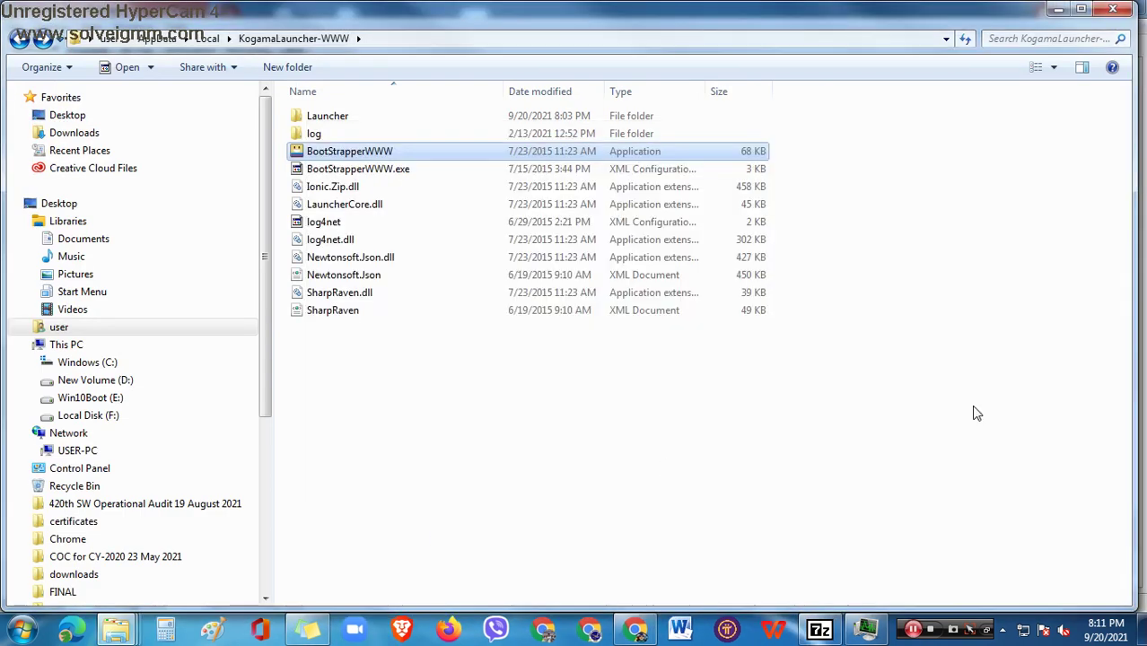
left_click_drag(555, 446, 735, 405)
double_click(481, 120)
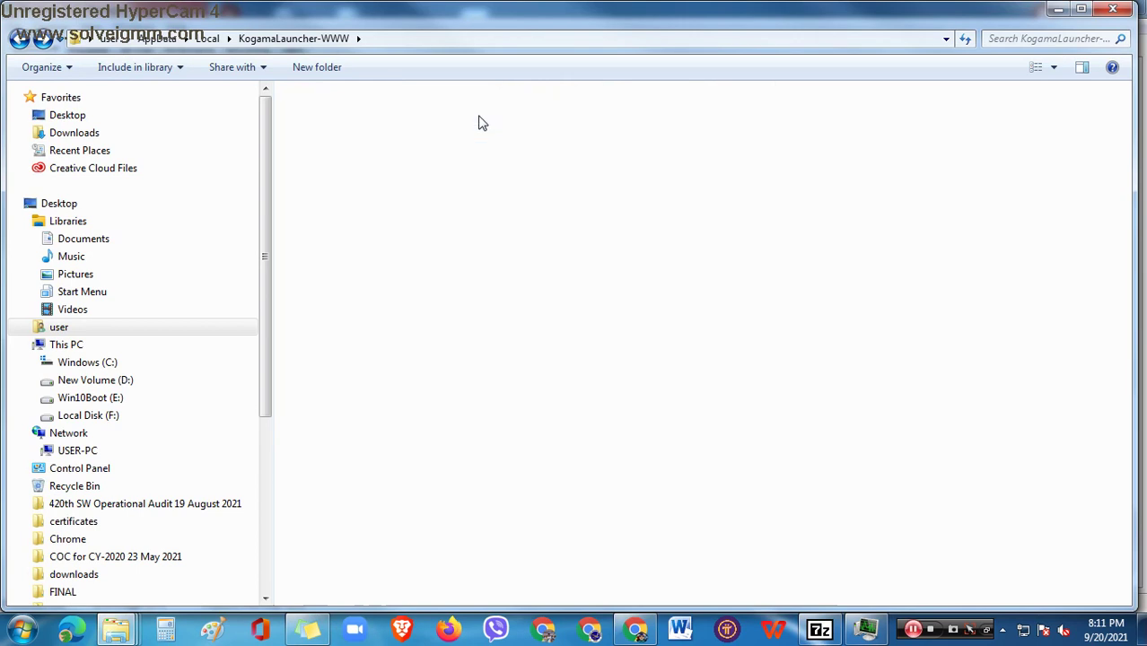
double_click(339, 139)
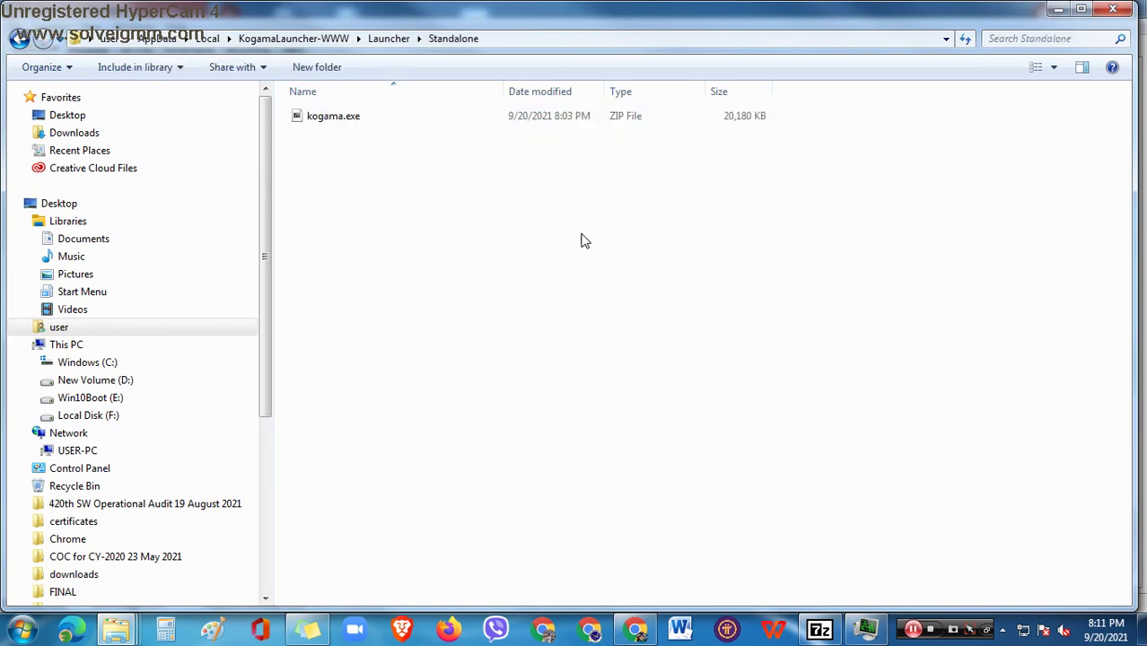
left_click_drag(556, 345, 401, 217)
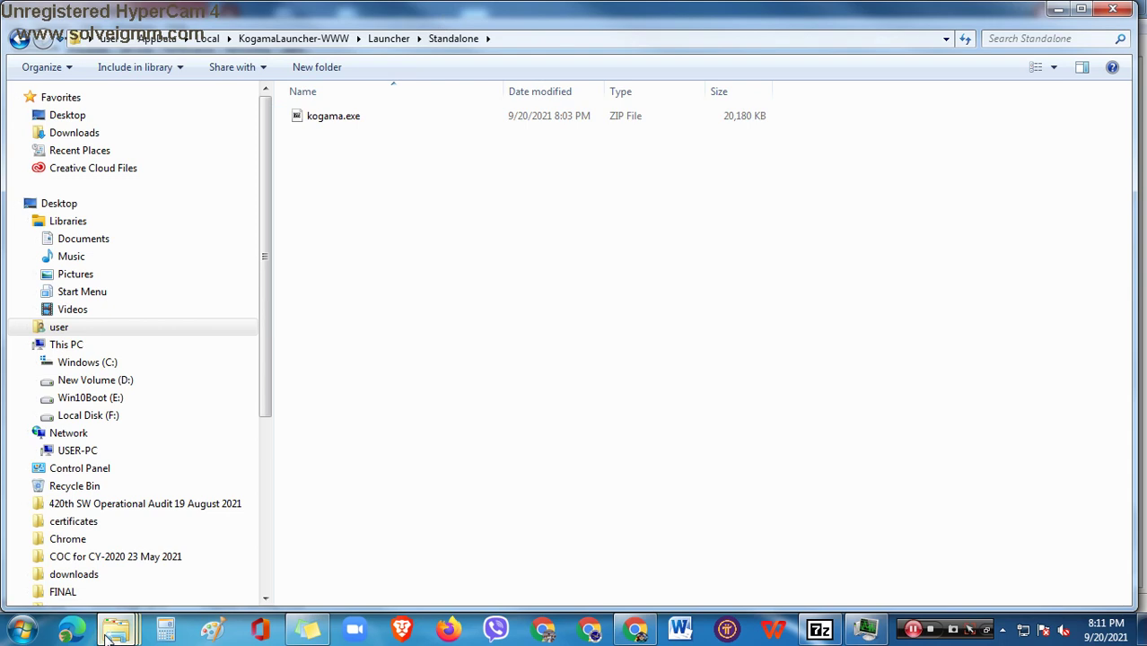
Copy all items in the kogama.exe Standalone folder and minimize its window.
mouse_move(114, 630)
left_click(114, 582)
left_click_drag(447, 471, 558, 192)
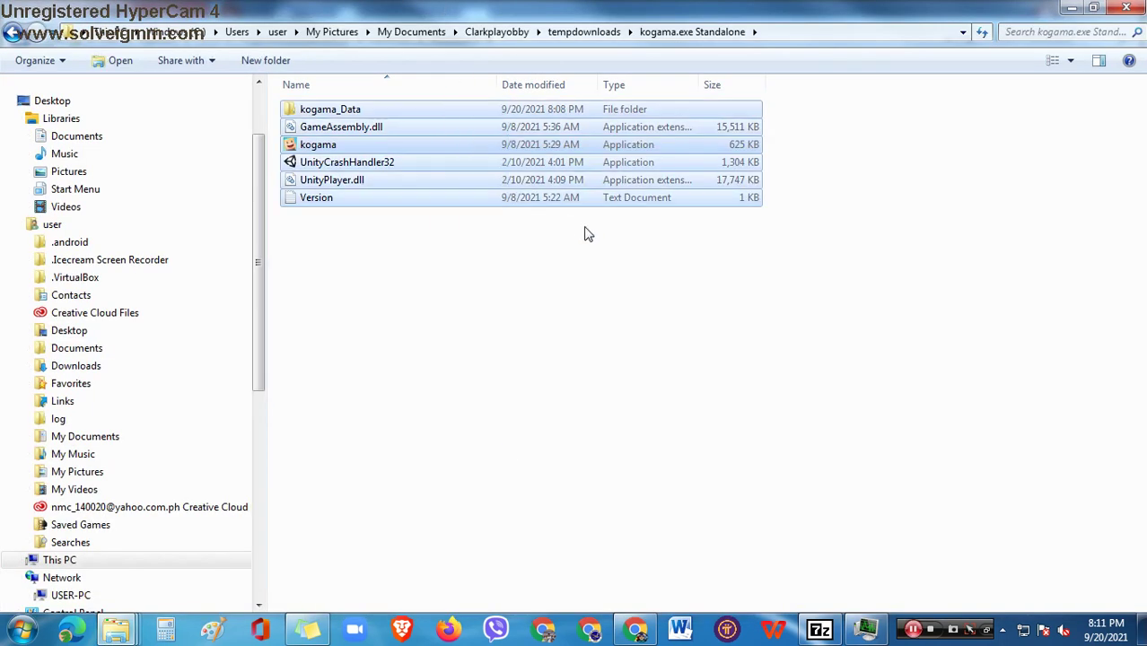
left_click(1070, 7)
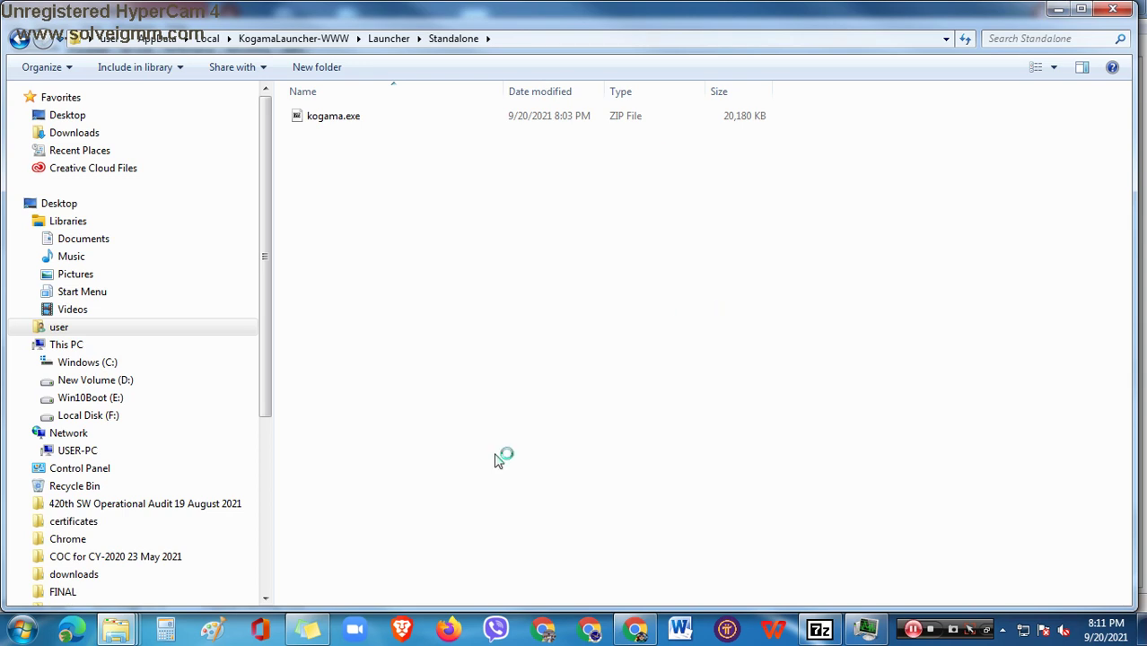
Paste the copied files into the launcher's Standalone folder, try continuing as administrator, and skip the item that is denied access.
key("ctrl+v")
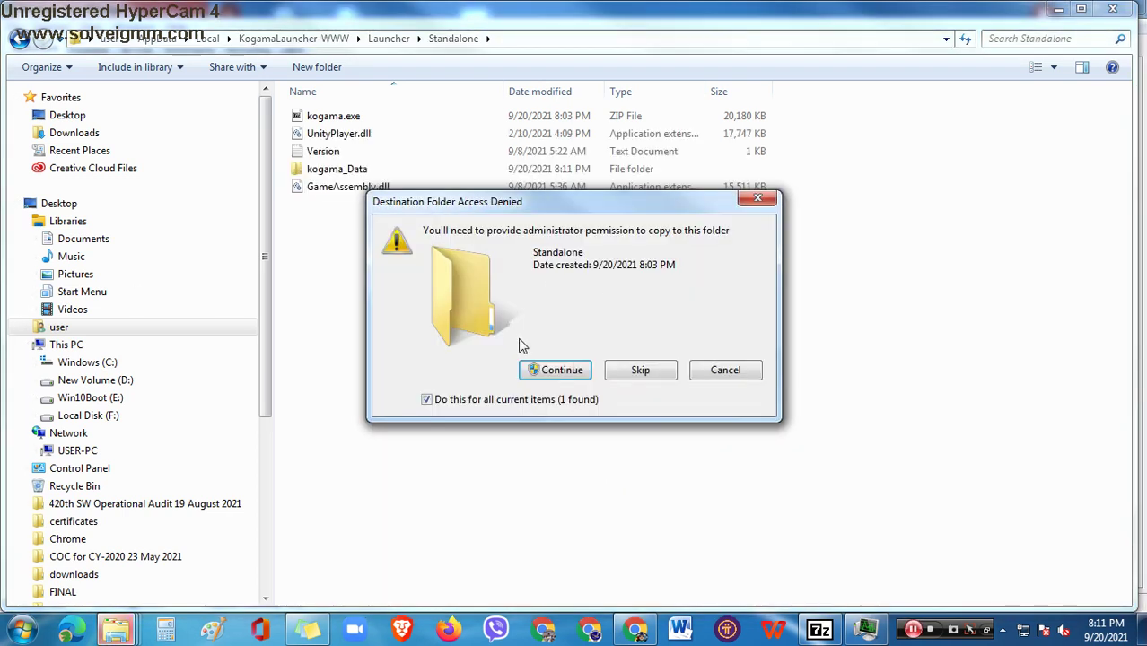
left_click(562, 373)
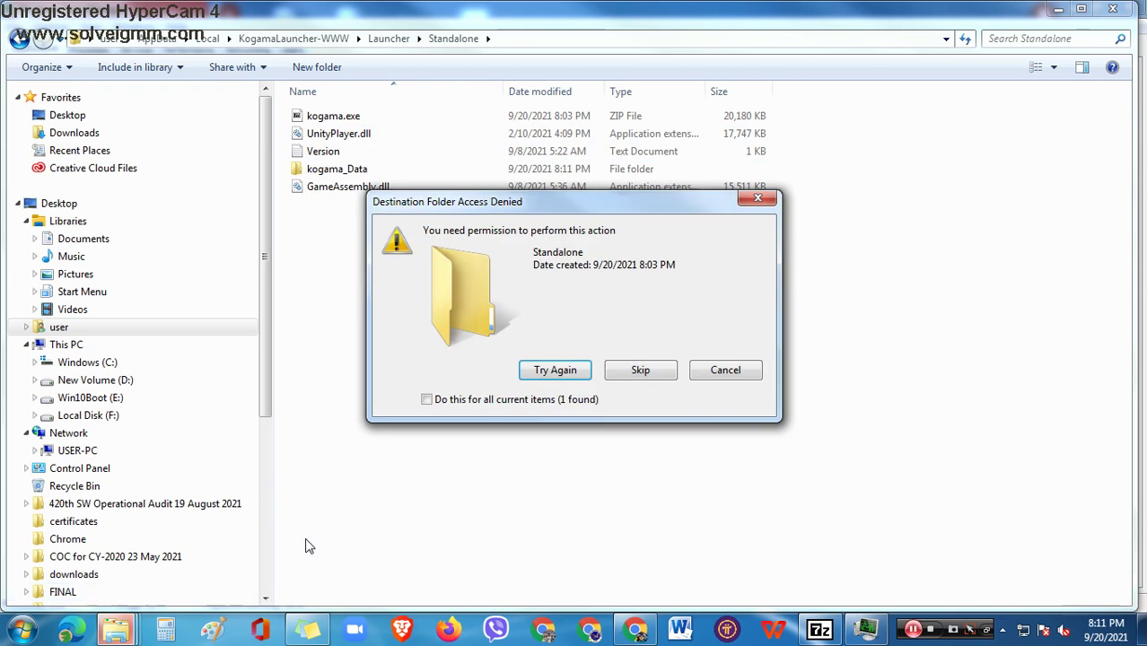
left_click(526, 402)
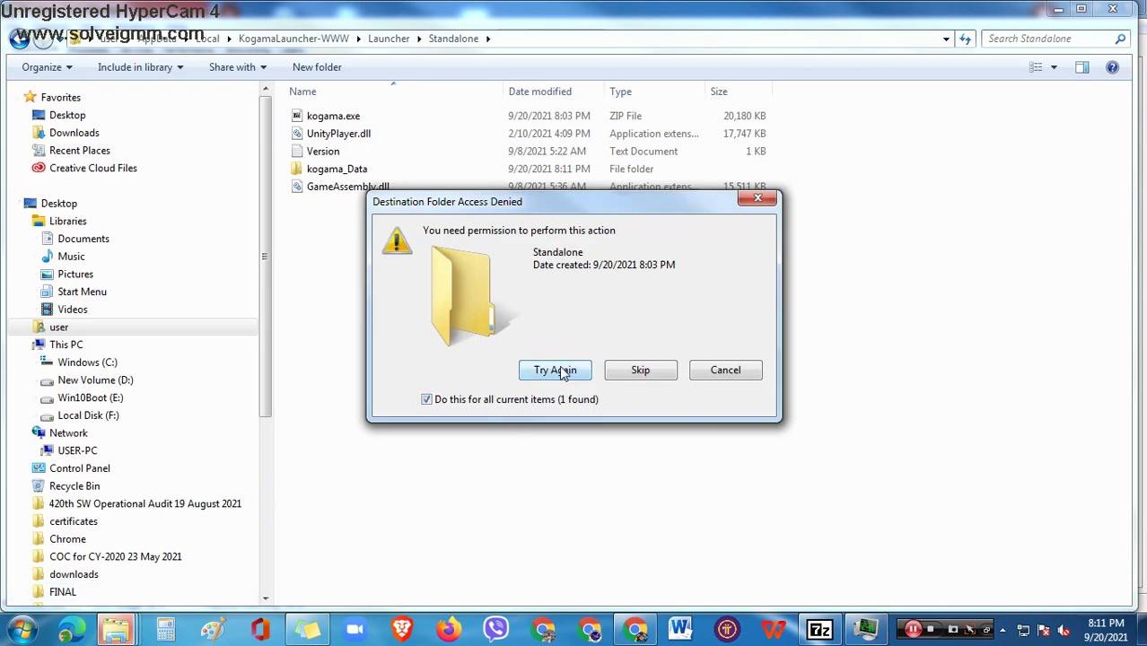
left_click(635, 371)
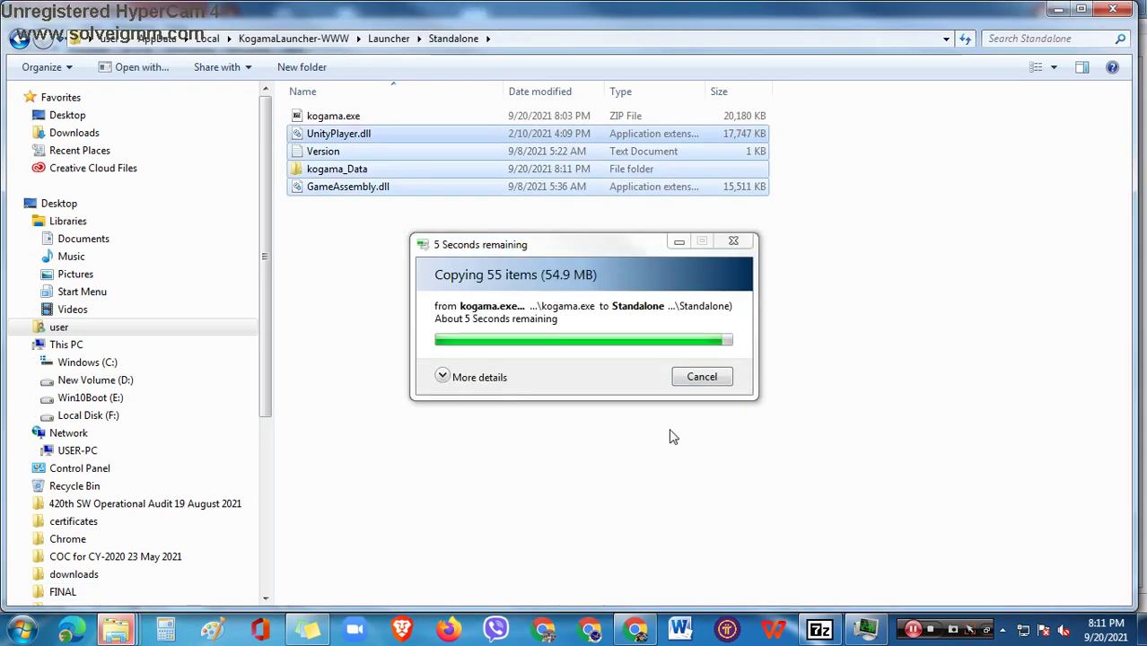
Inspect the contents of the pasted kogama_Data folder and return to the Standalone folder.
left_click(543, 407)
left_click_drag(535, 420, 476, 405)
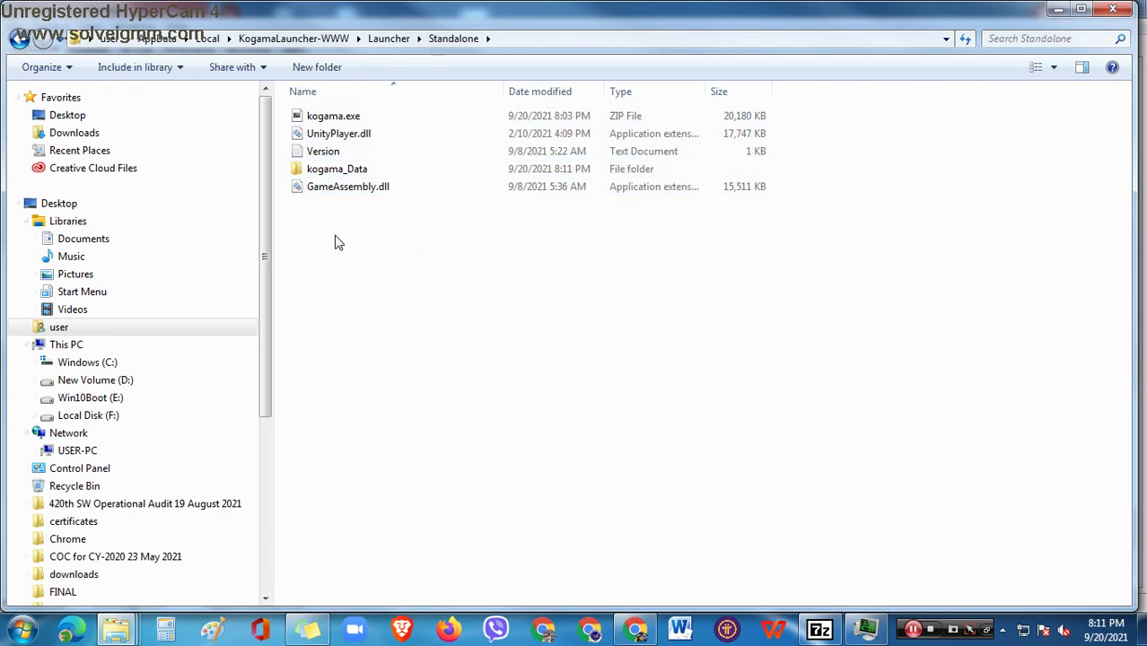
double_click(339, 171)
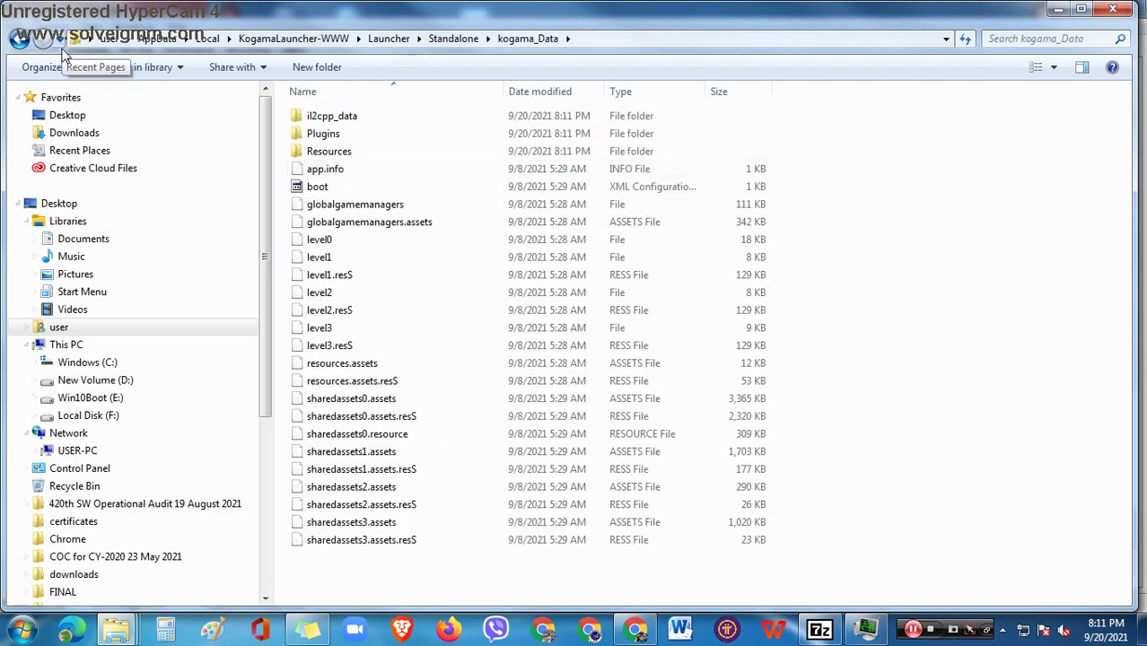
left_click(18, 39)
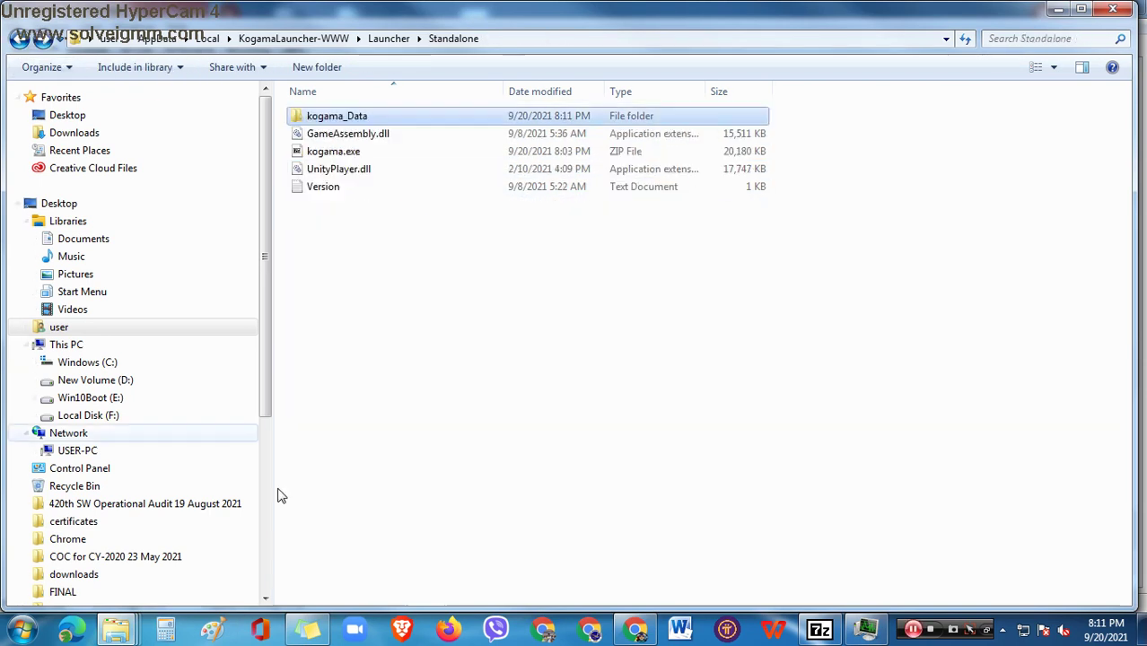
Check the client files in the kogama.exe Standalone folder, then minimize that window and the HyperCam4 window.
mouse_move(128, 636)
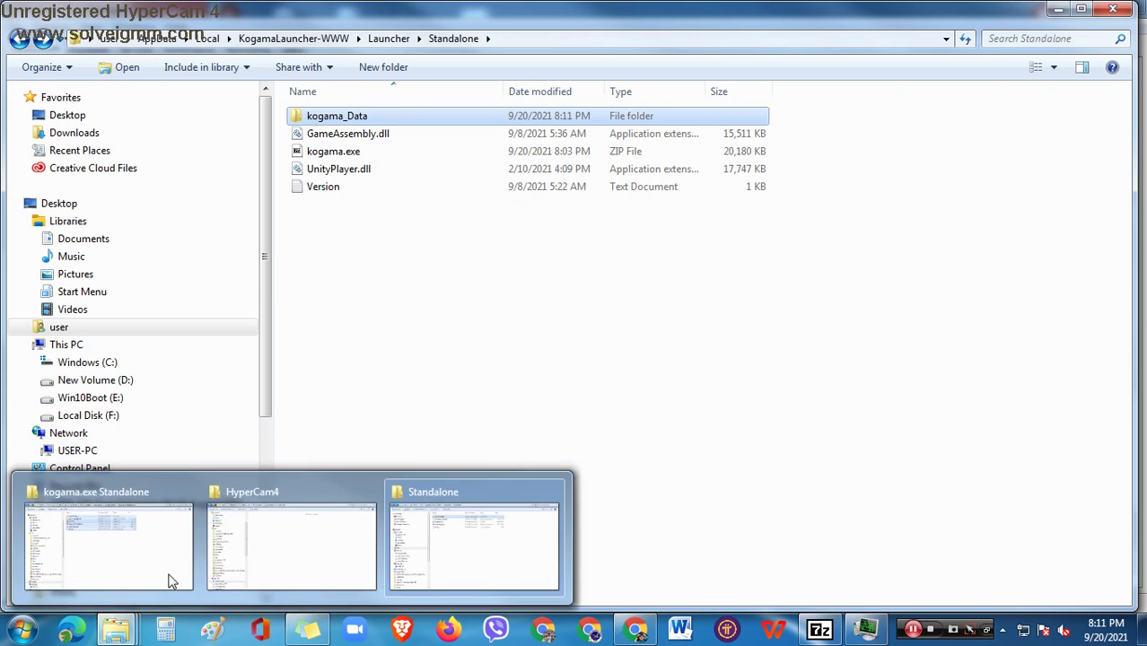
left_click(237, 539)
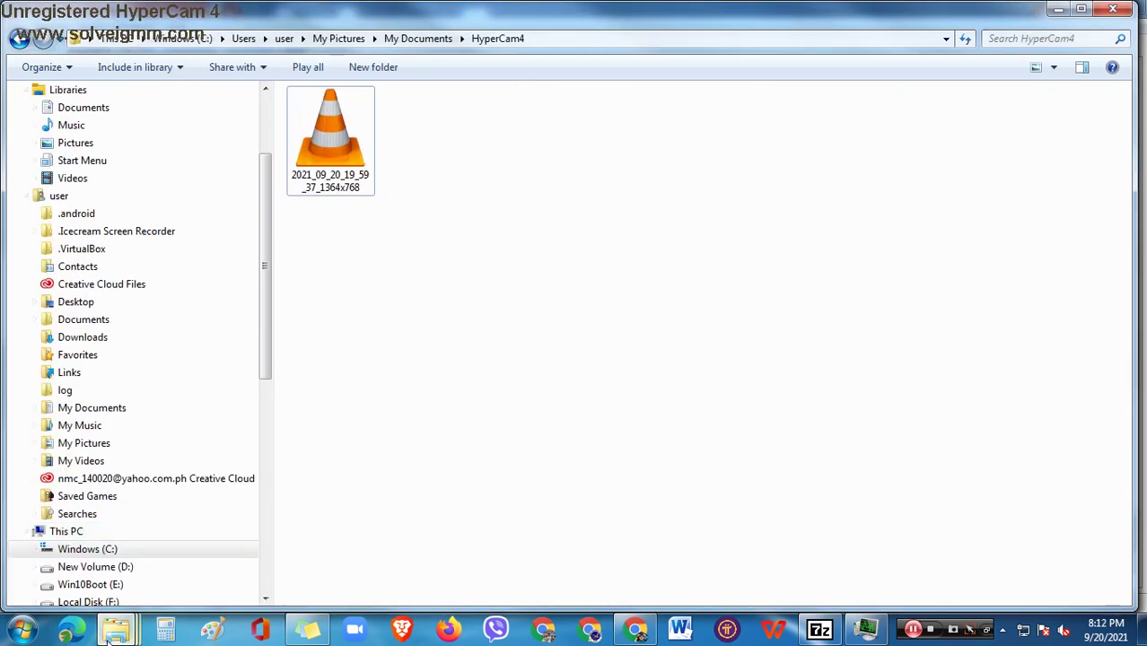
mouse_move(128, 634)
left_click(115, 570)
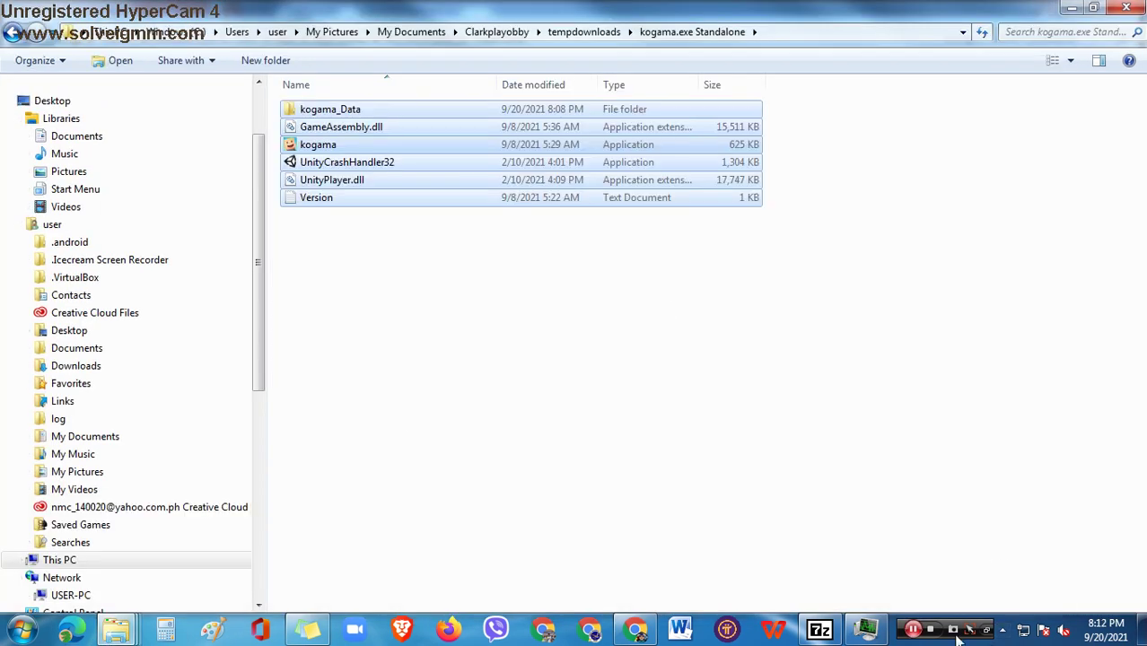
left_click_drag(636, 444, 465, 125)
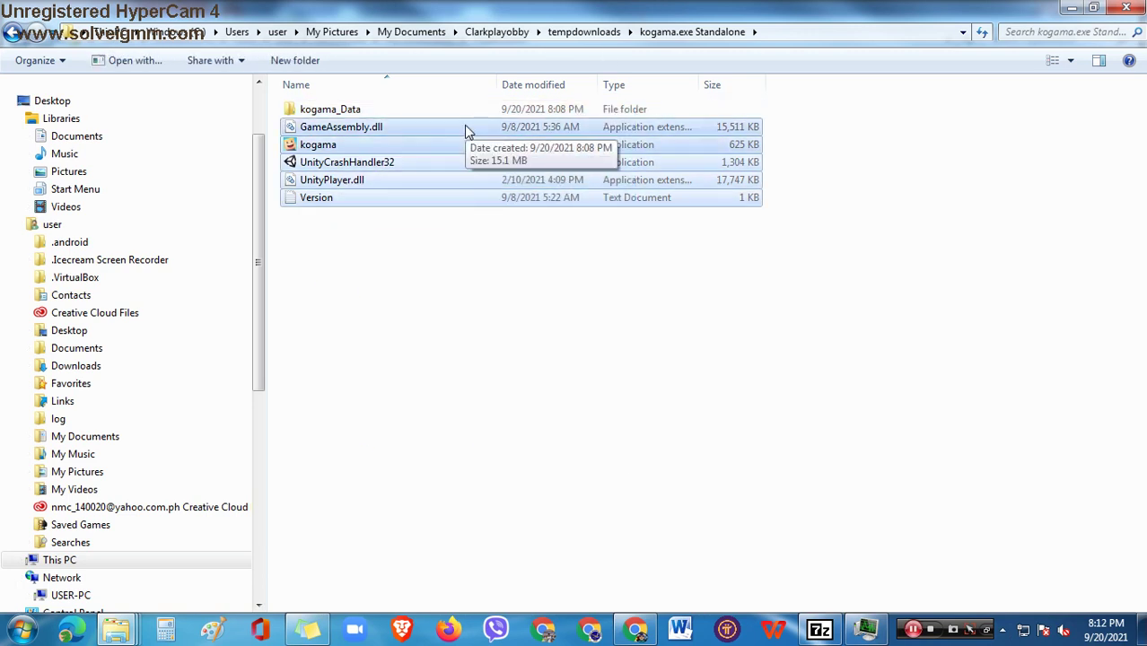
left_click_drag(451, 277, 378, 251)
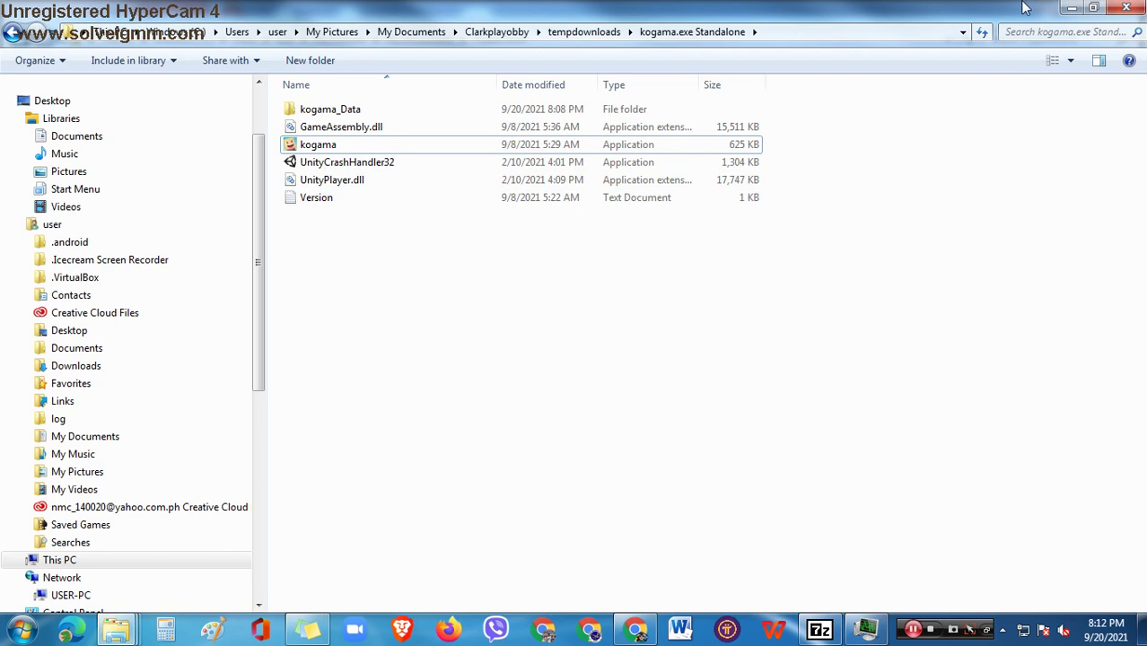
left_click(1072, 7)
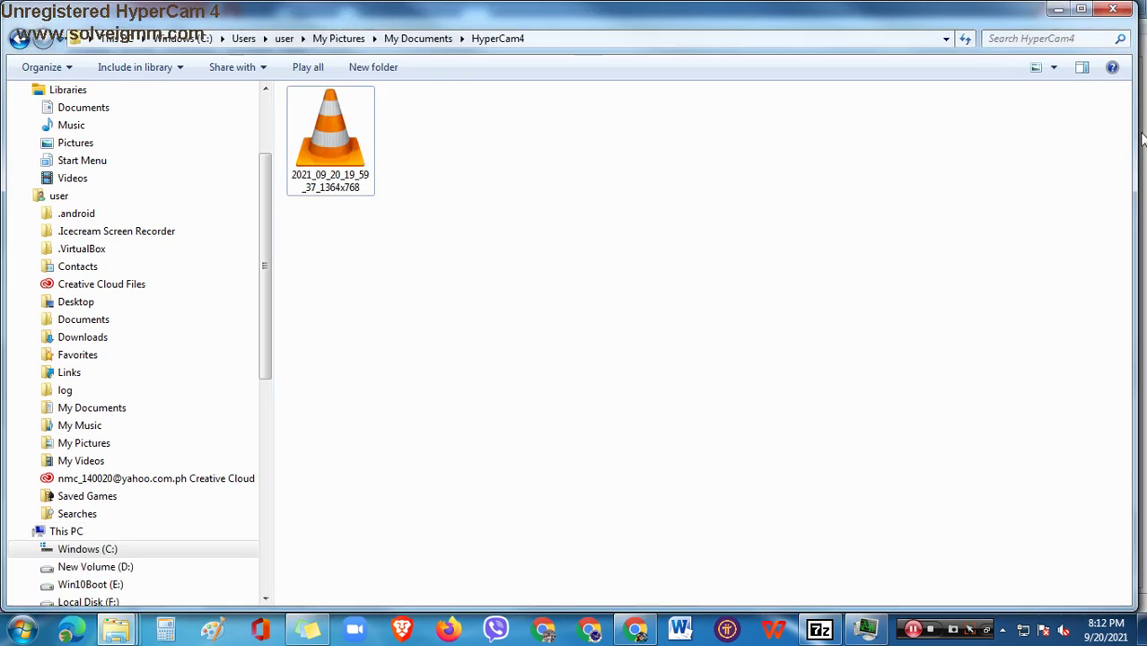
left_click(1058, 8)
Paste the copied files into the launcher's Standalone folder again, replacing all existing files and skipping the item that is denied access.
left_click(405, 311)
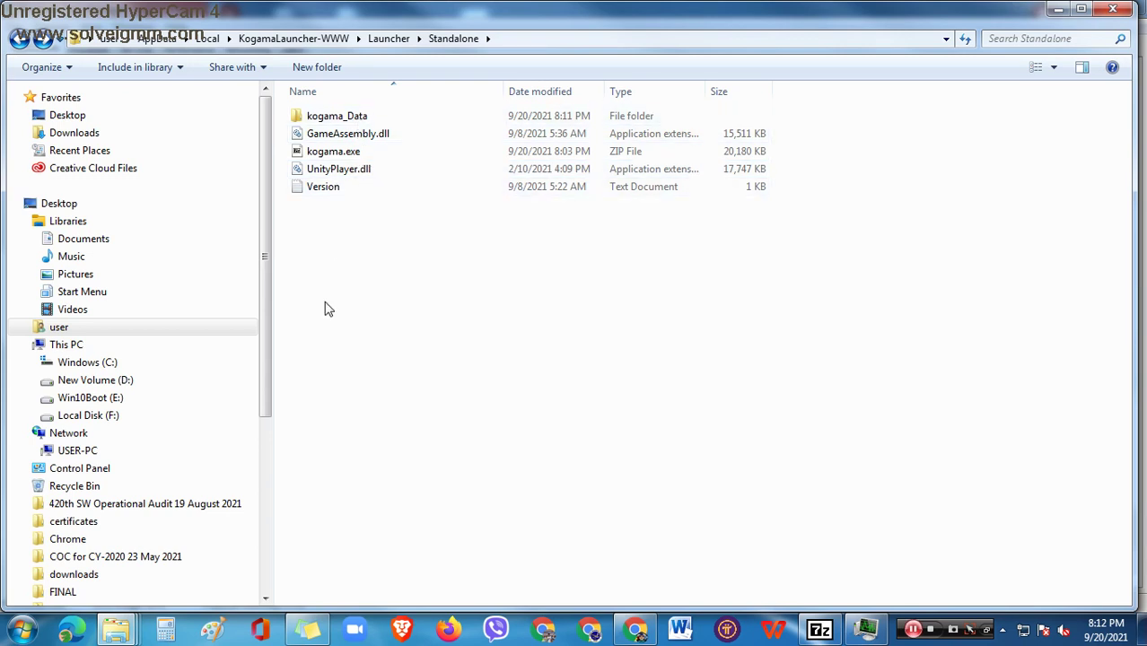
right_click(474, 319)
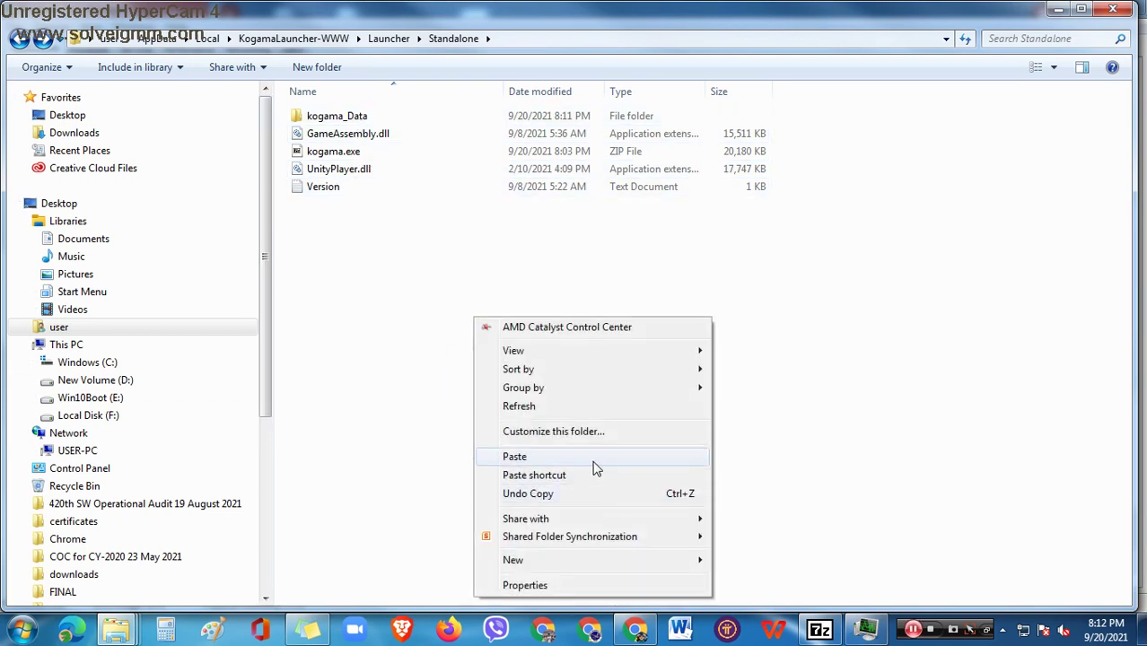
left_click(514, 457)
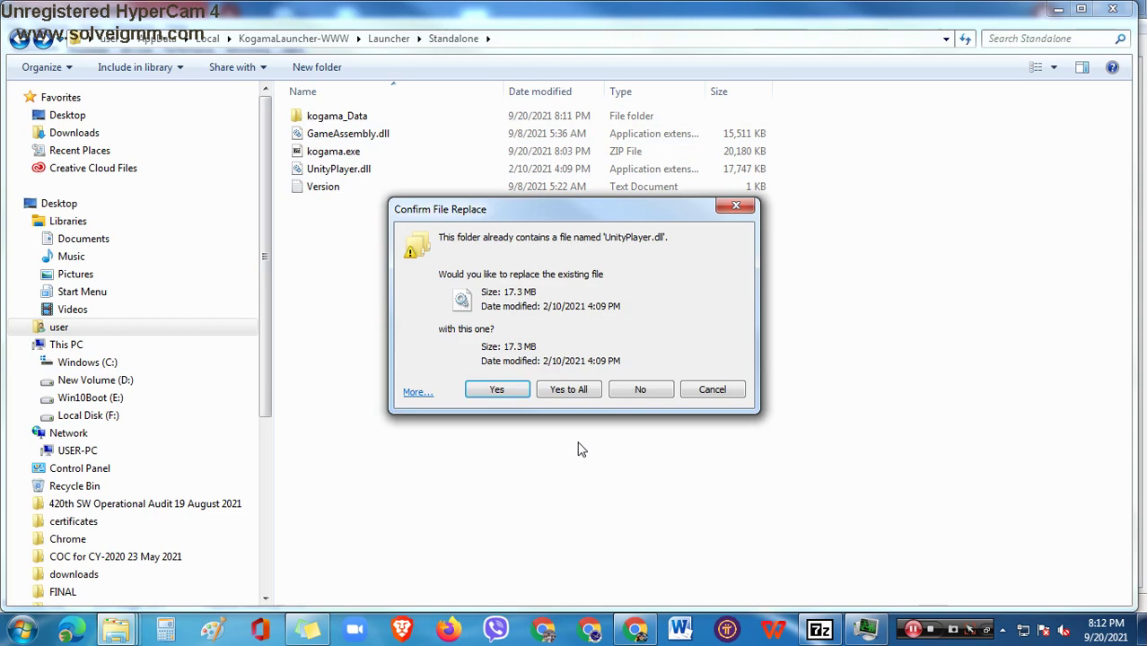
left_click(570, 390)
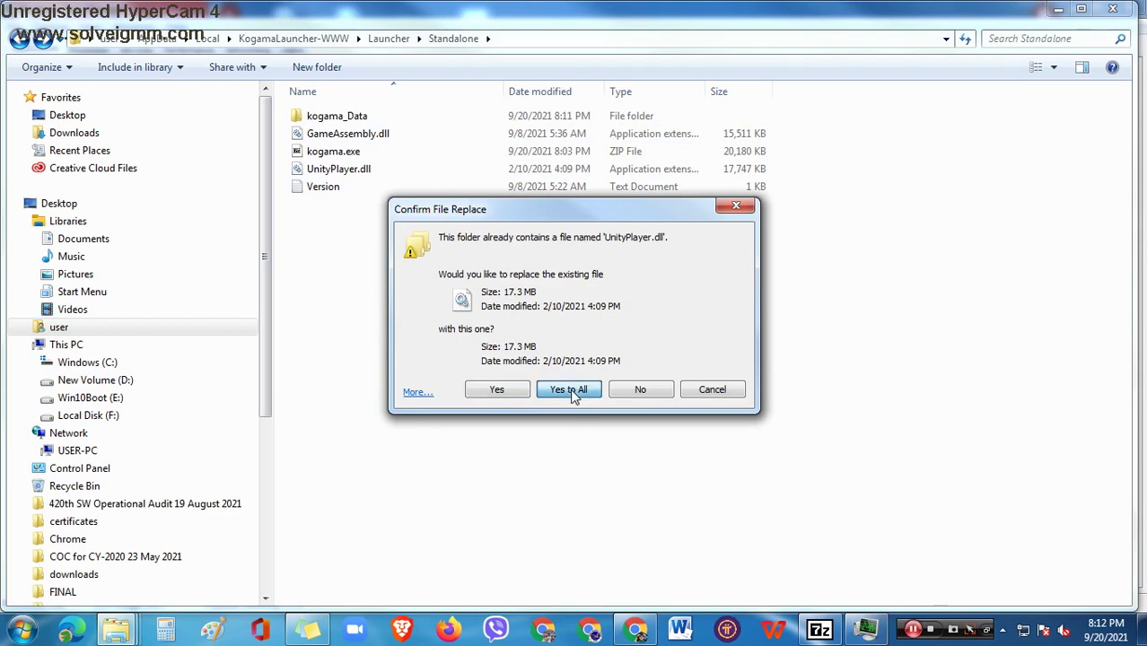
left_click(574, 364)
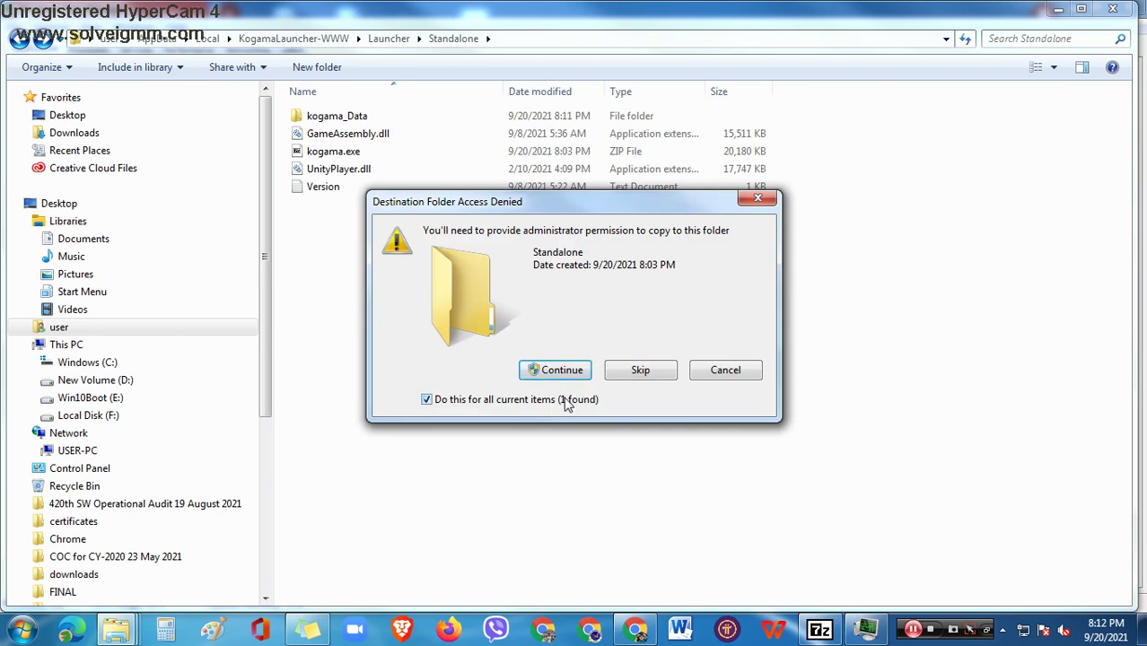
left_click(660, 370)
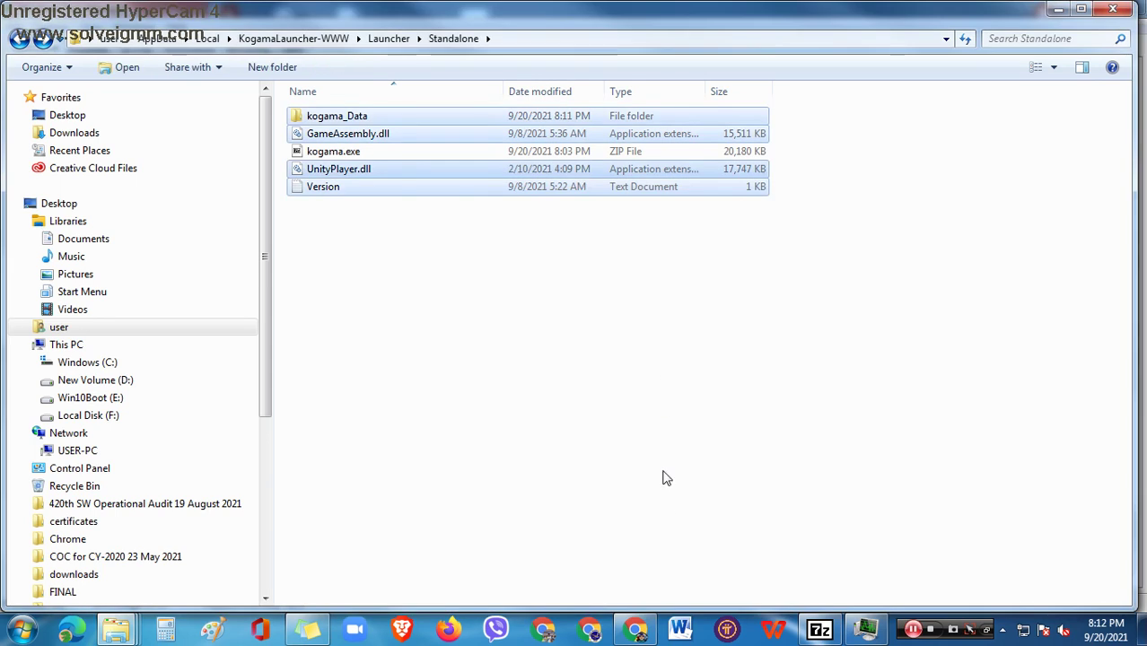
Inspect the kogama_Data folder in the launcher's Standalone folder, close that window, and minimize Task Manager.
left_click_drag(667, 418, 377, 175)
double_click(337, 116)
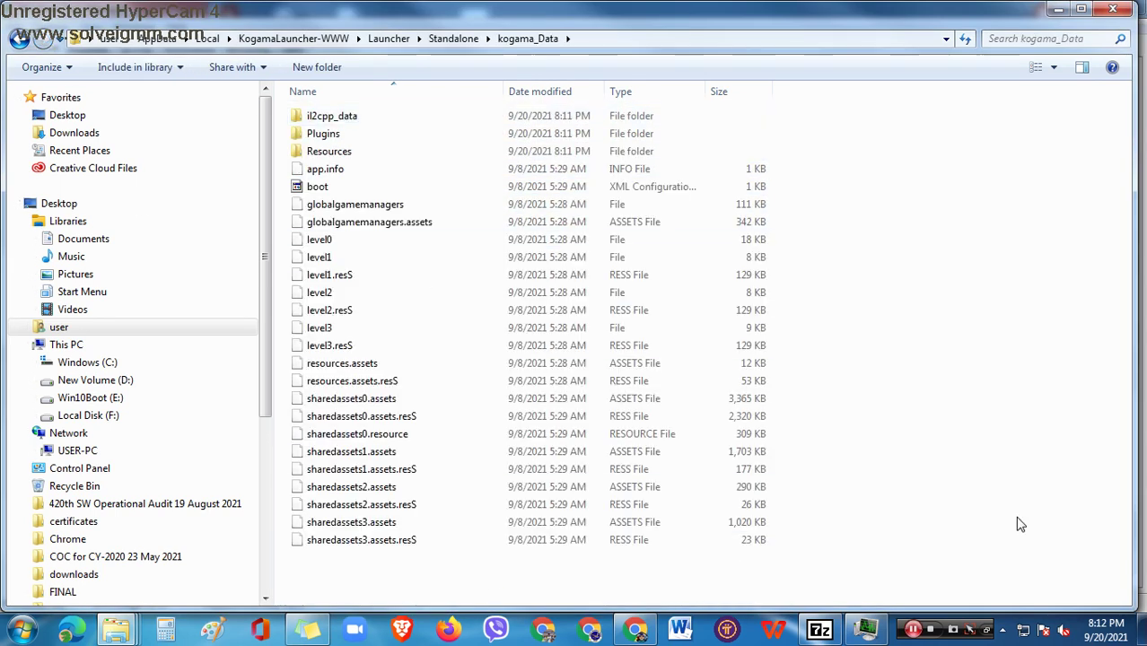
left_click(1112, 8)
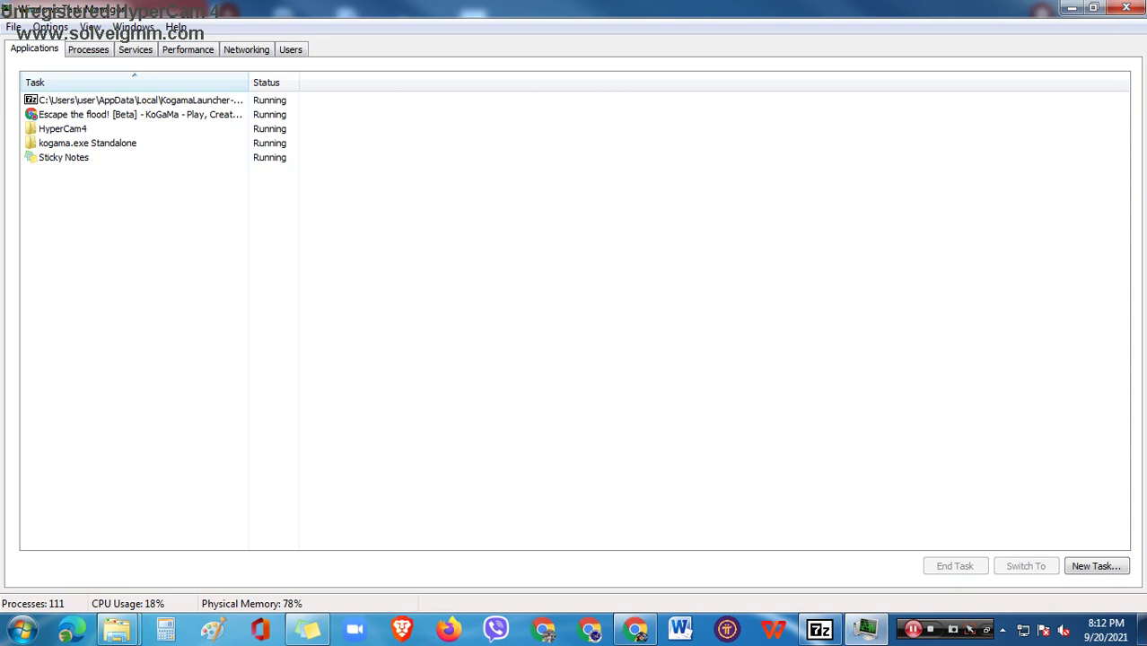
left_click(1070, 8)
Play the game from the KoGaMa build page through the kogama2-www Protocol link and dismiss the launcher's update error.
left_click(722, 368)
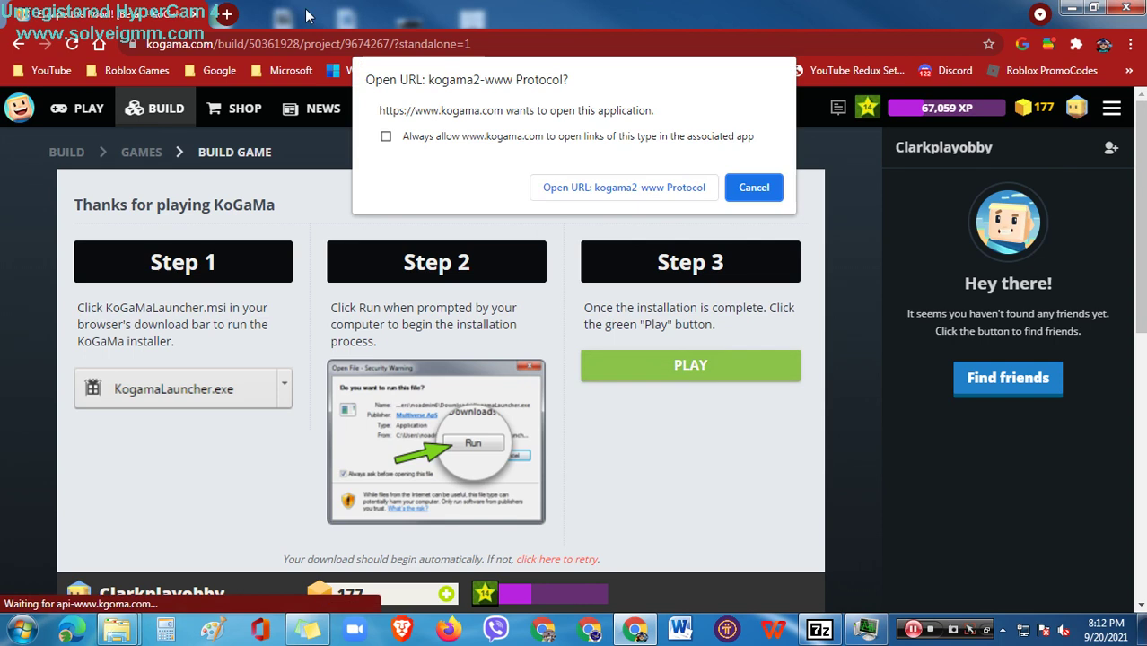
left_click(627, 188)
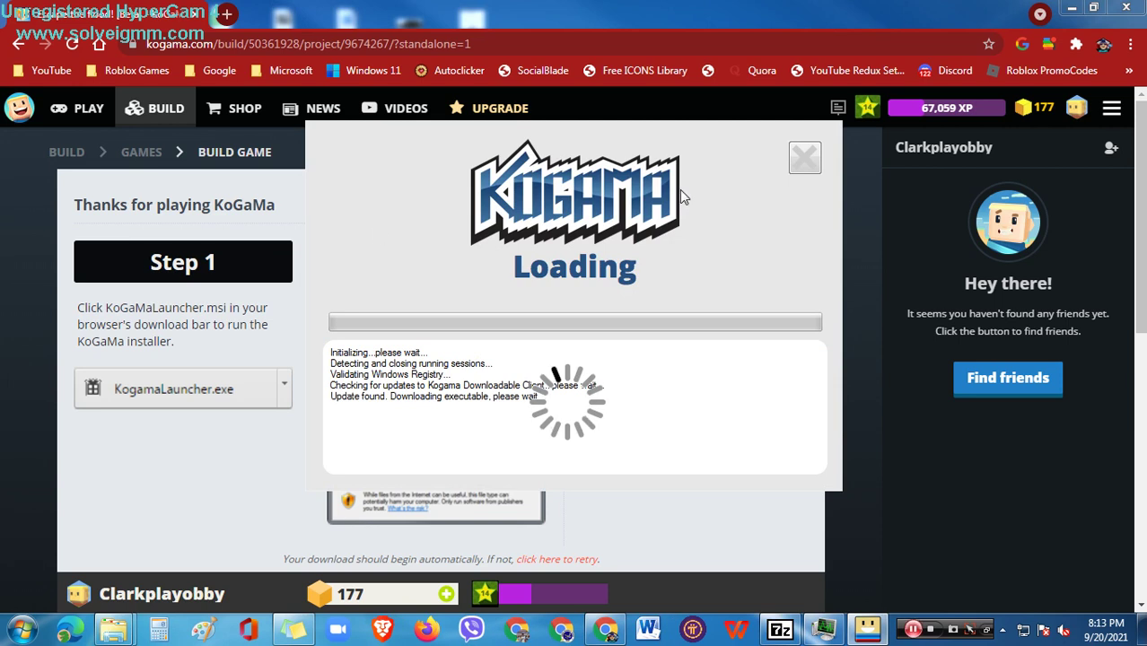
left_click(390, 356)
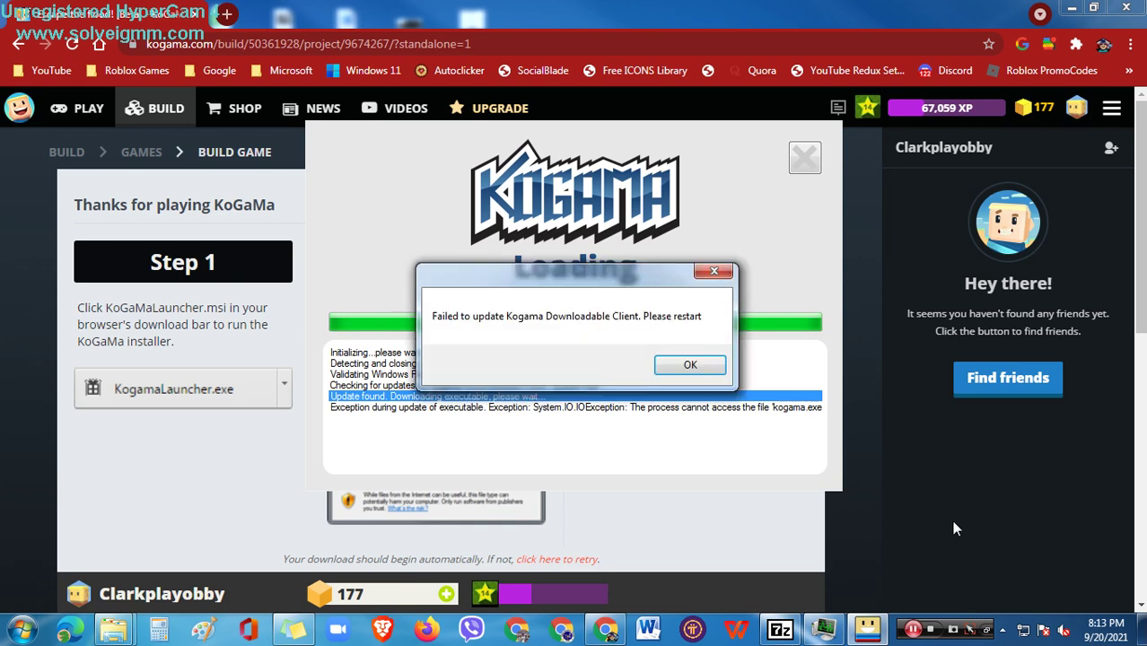
left_click(693, 367)
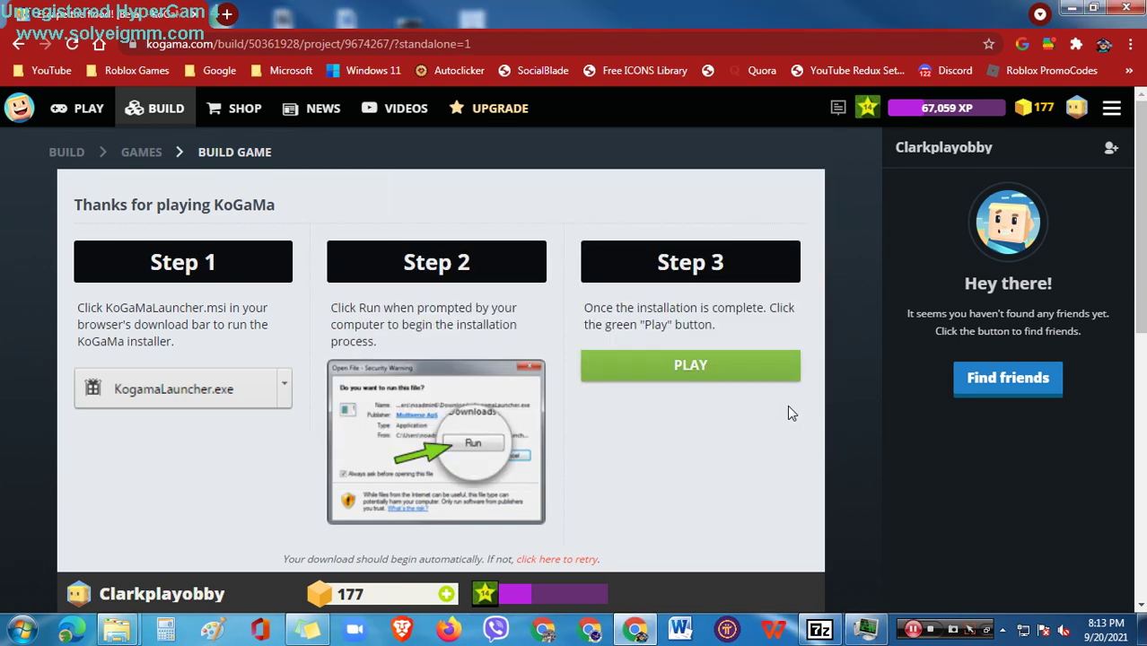
Review the extracted files in the kogama.exe Standalone folder and minimize its window.
mouse_move(122, 630)
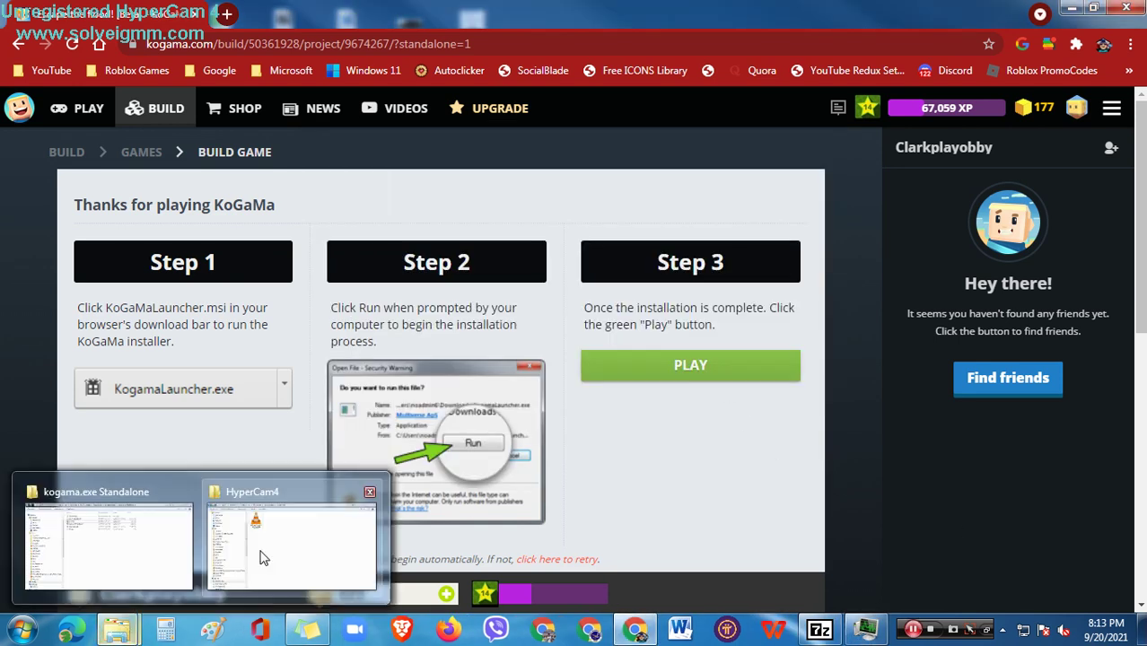
left_click(174, 558)
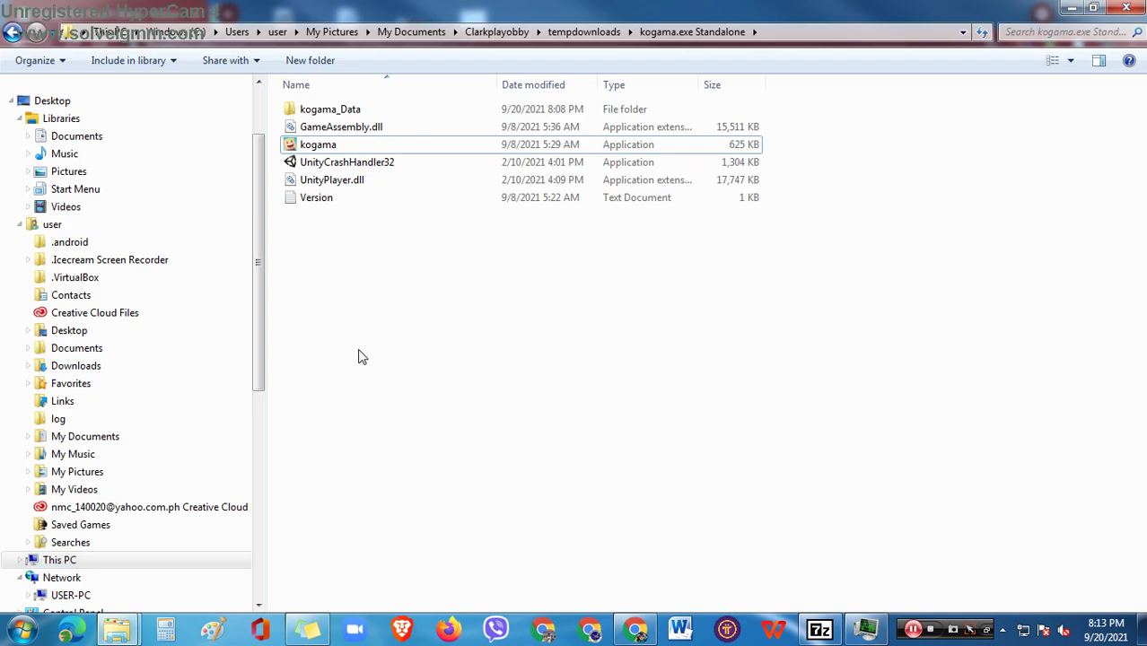
left_click_drag(616, 320, 412, 108)
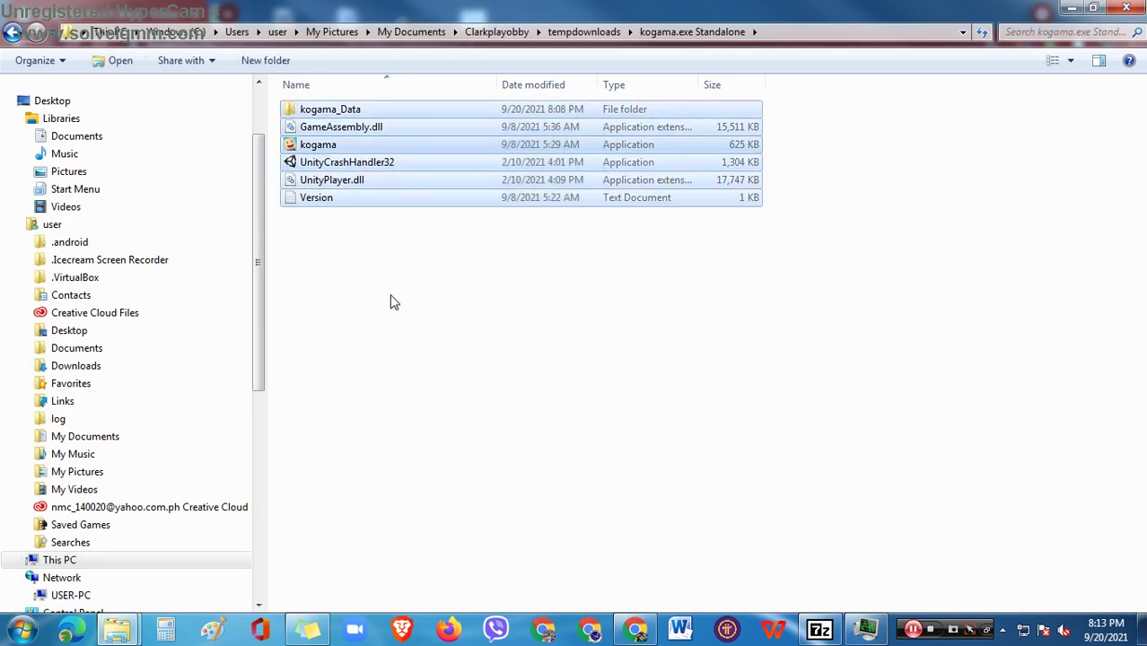
left_click(417, 272)
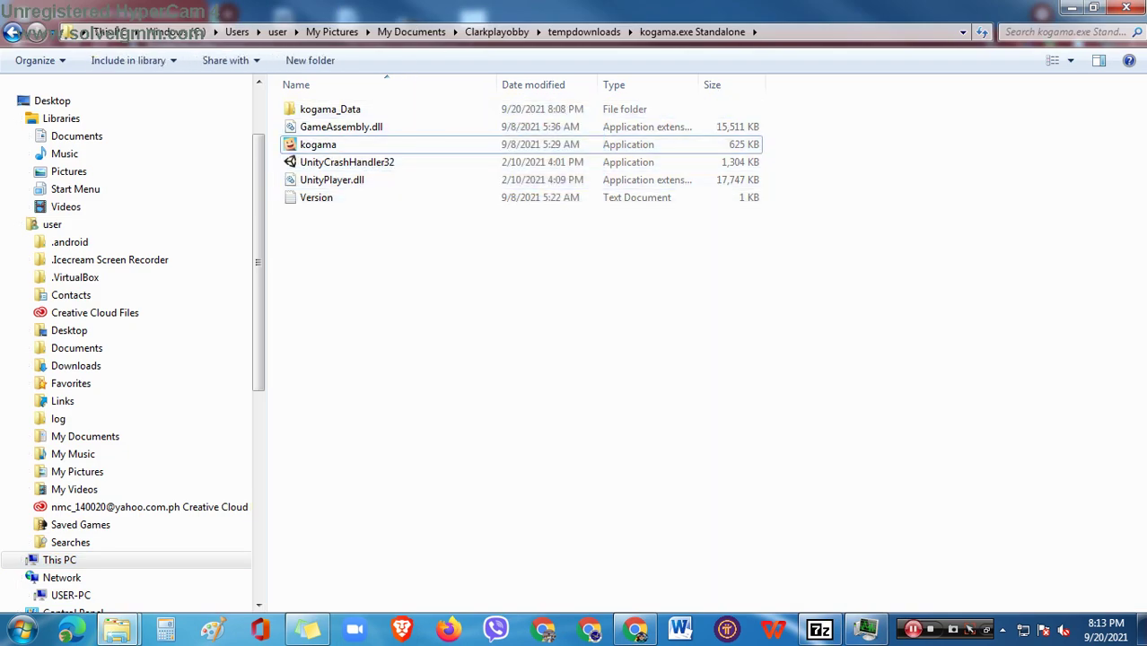
left_click(1061, 7)
Extract all contents of the kogama.exe.zip archive in 7-Zip into the launcher's Standalone folder, then close the archive.
mouse_move(866, 628)
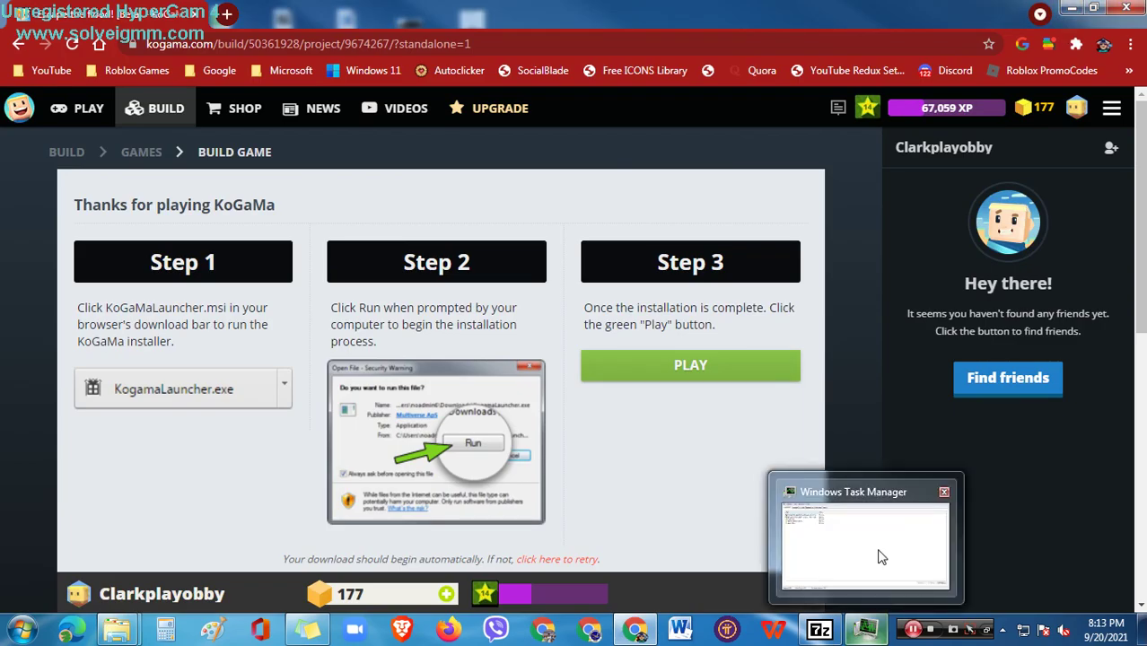
left_click(827, 631)
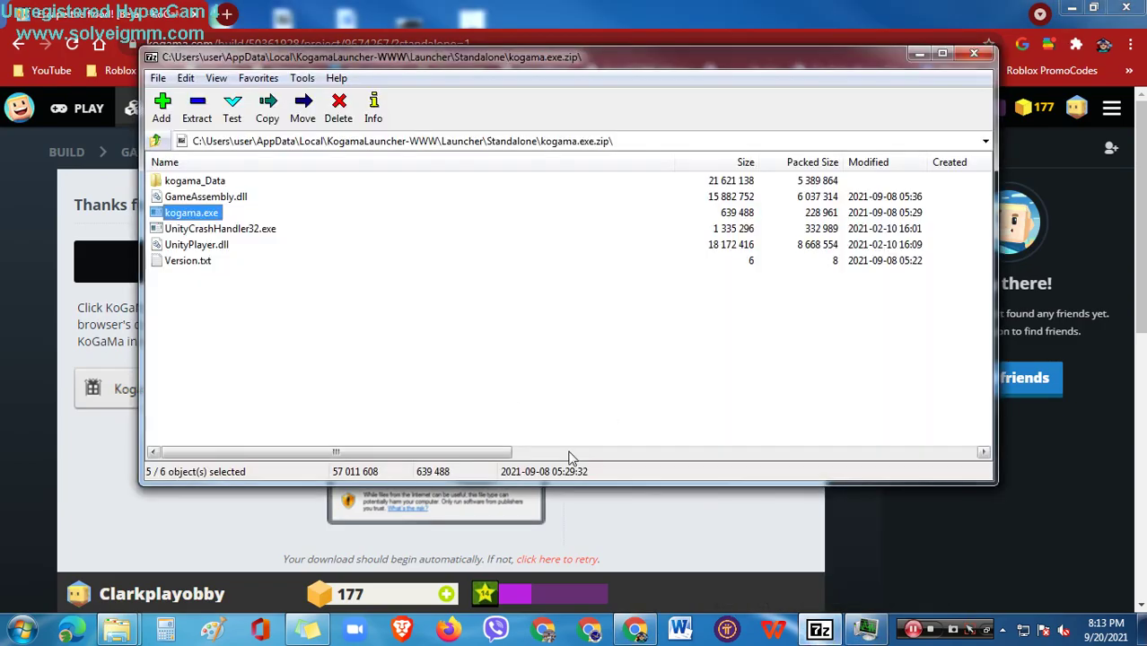
left_click_drag(248, 303, 239, 408)
left_click(197, 105)
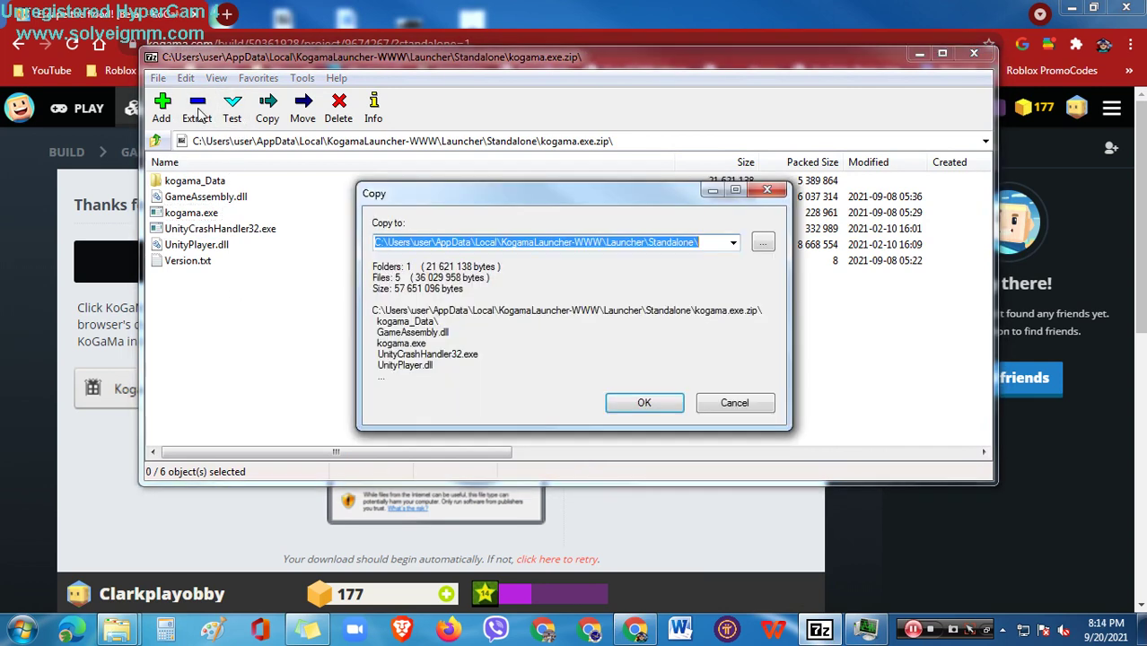
left_click(642, 403)
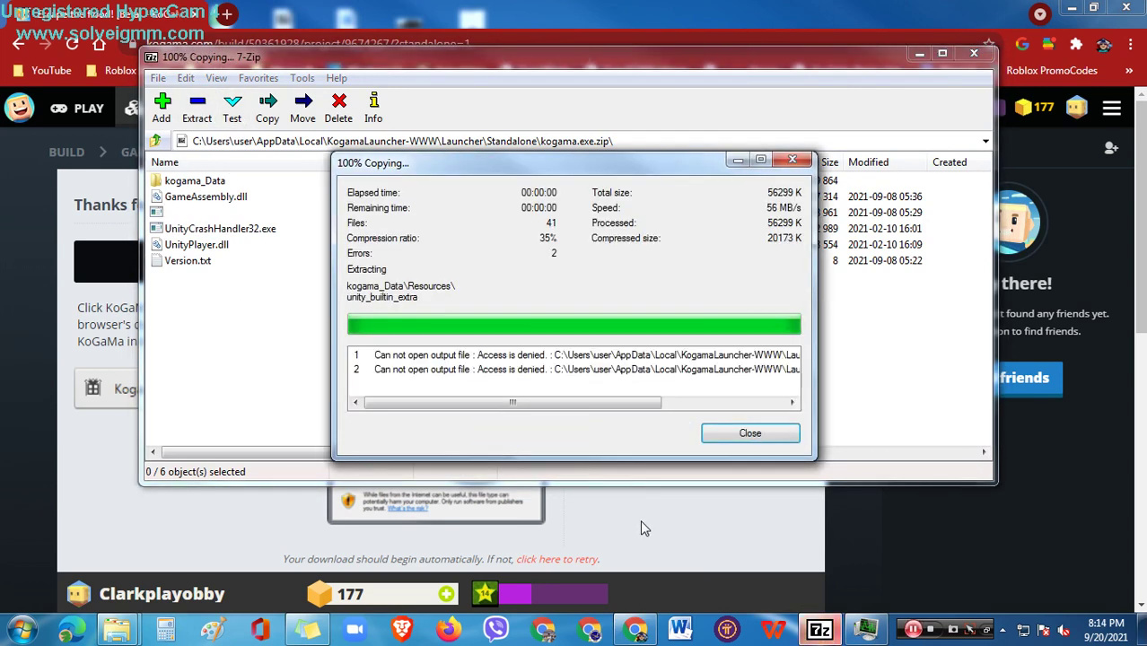
left_click(759, 435)
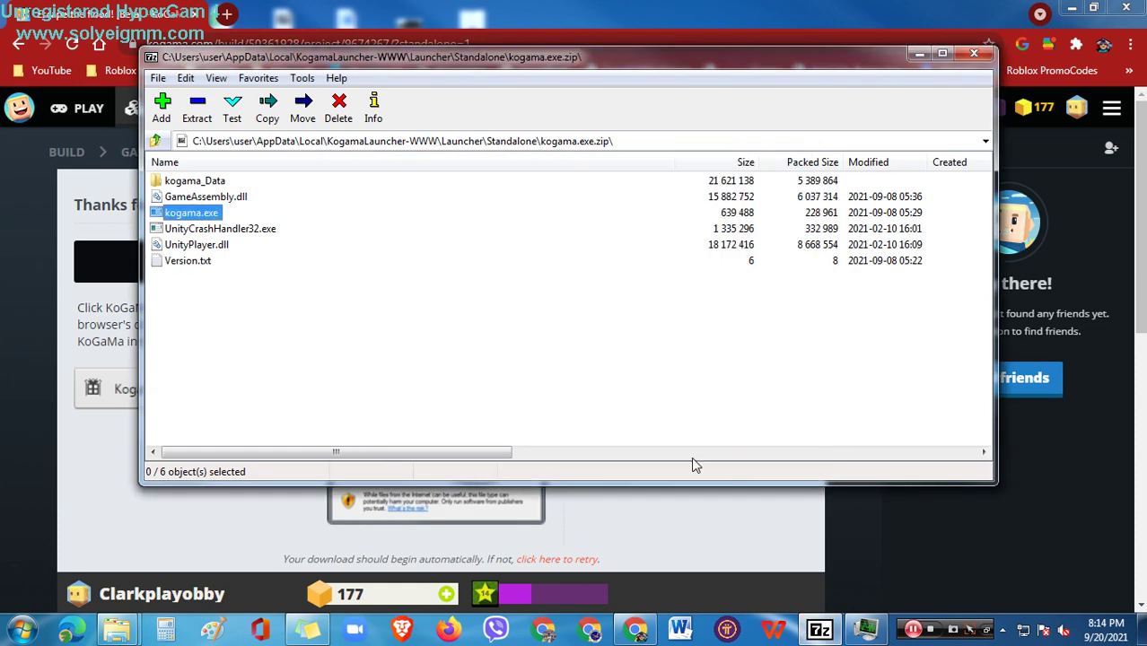
left_click(974, 54)
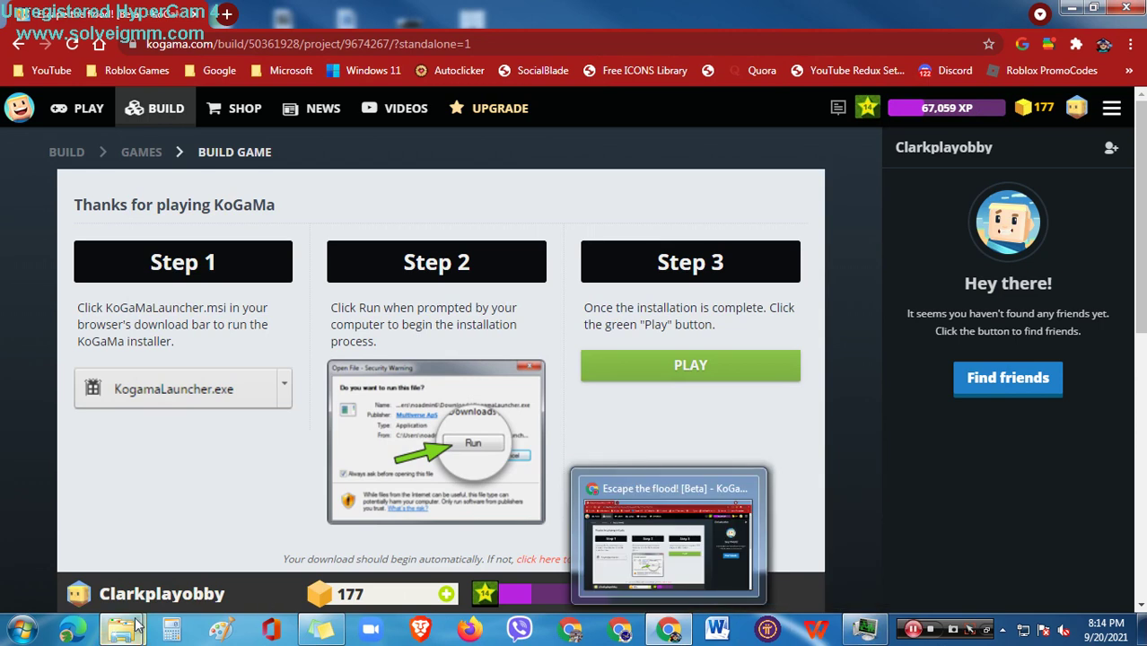
Bring up the kogama.exe Standalone folder window in tempdownloads and show its full path.
mouse_move(134, 628)
left_click(252, 531)
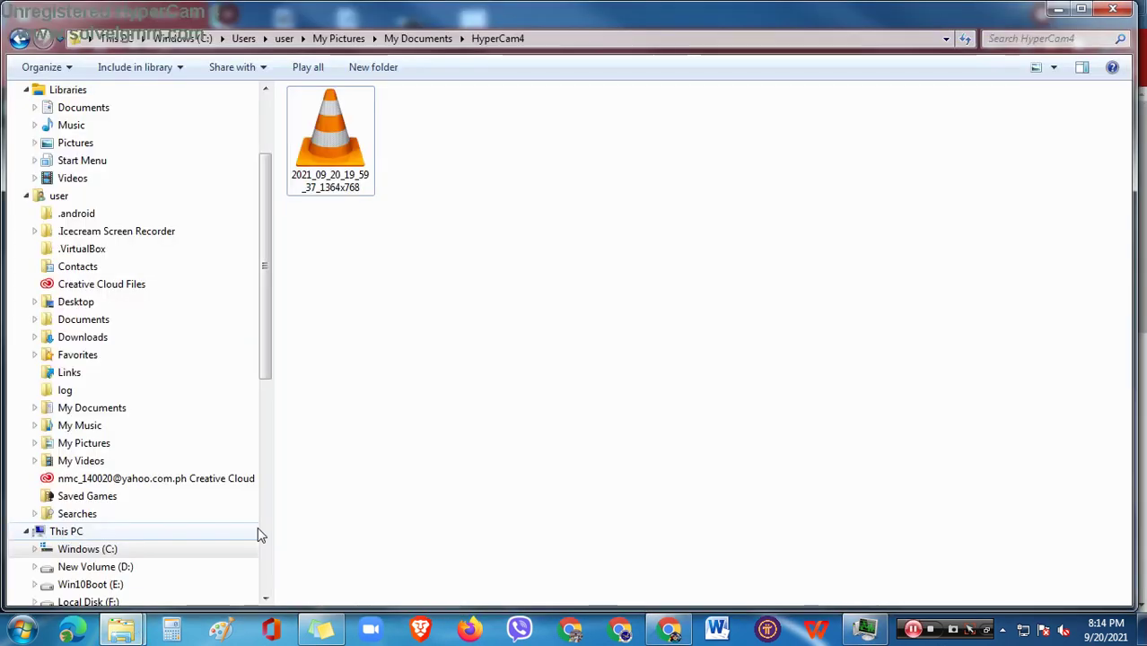
mouse_move(123, 633)
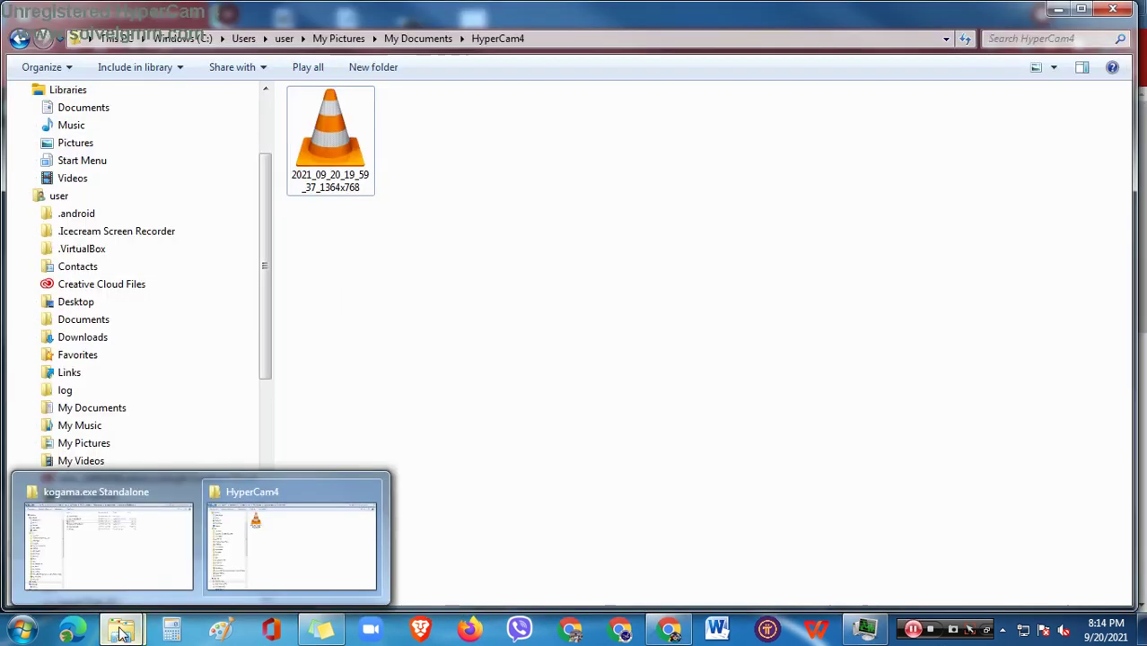
left_click(148, 543)
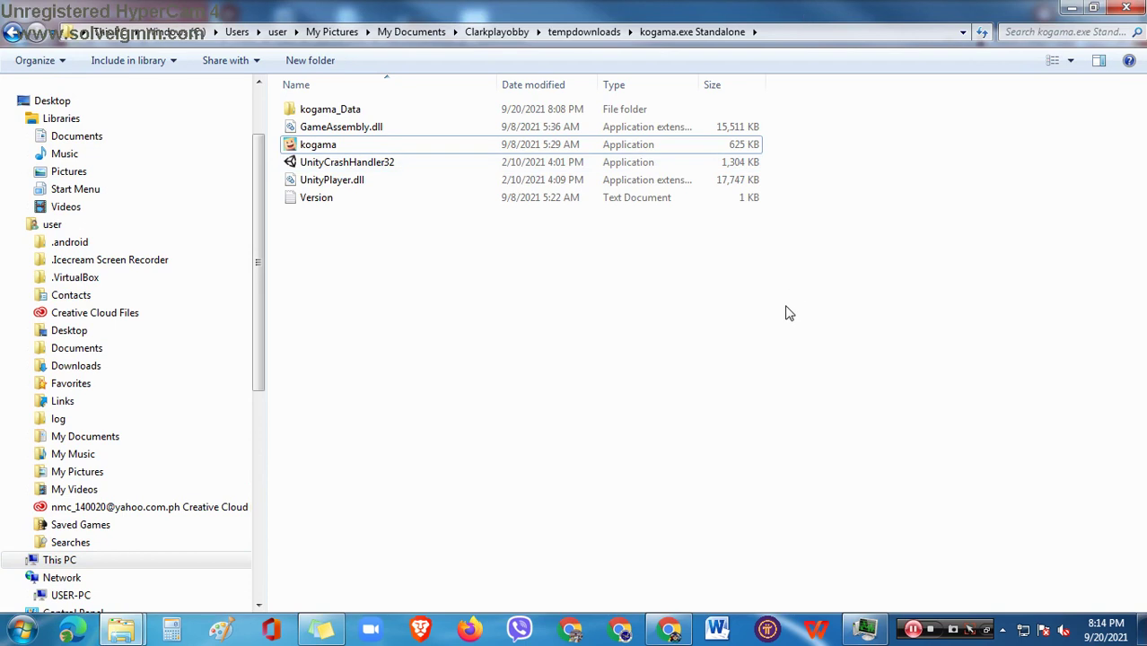
left_click(824, 36)
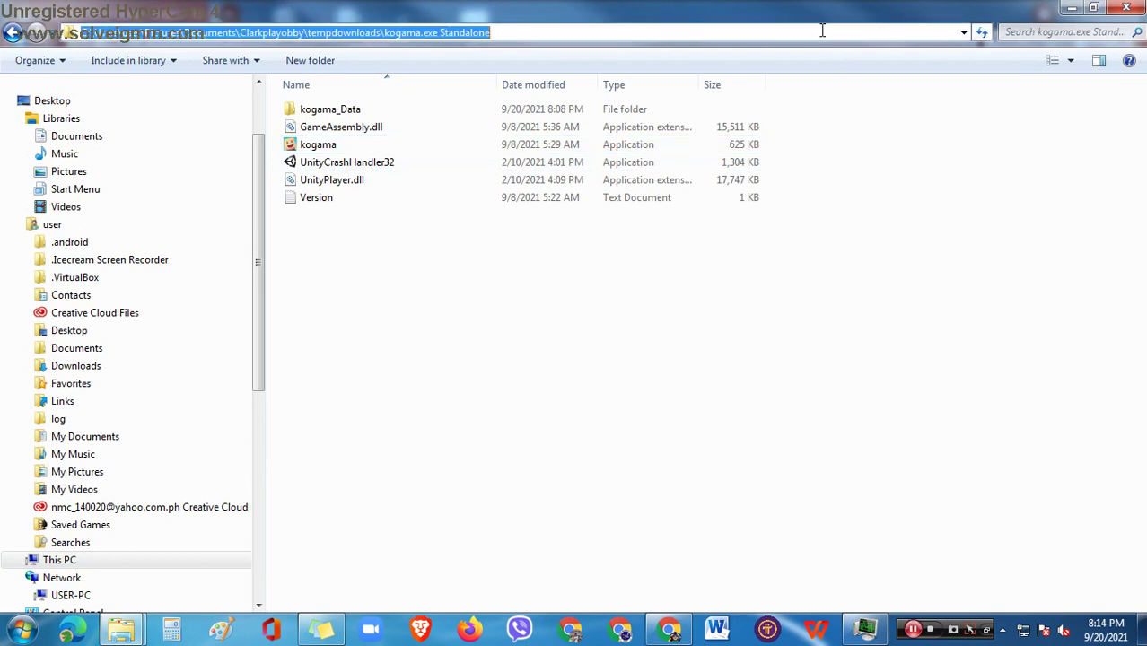
Launch KogamaLauncher-WWW from its program folder among the installed programs.
left_click(26, 635)
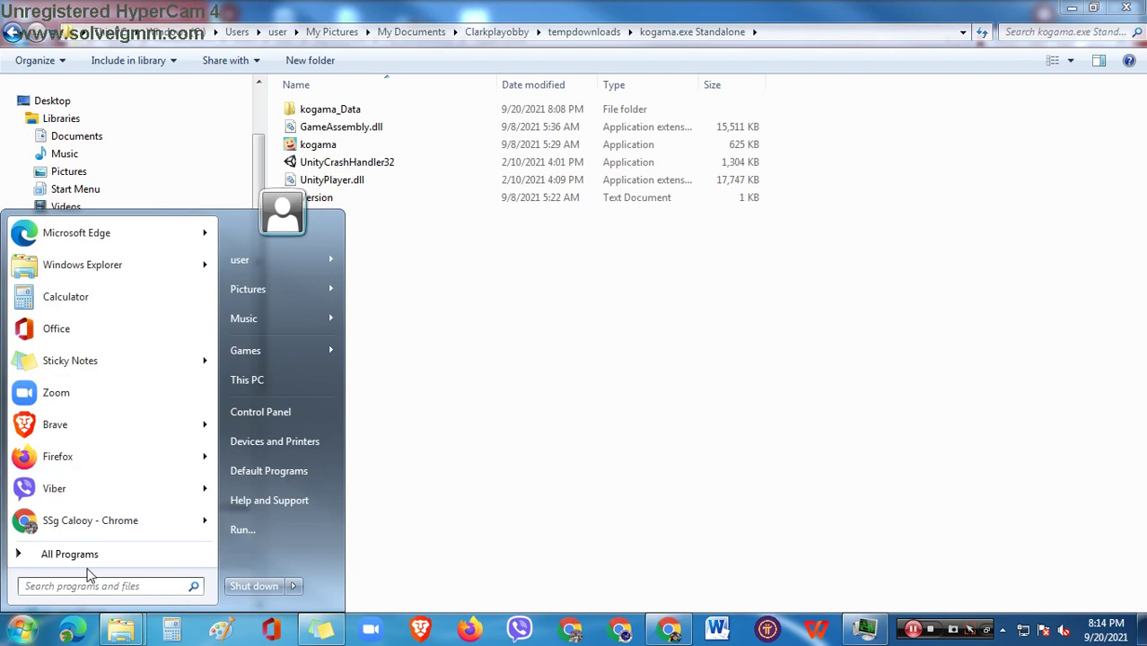
left_click(85, 561)
scroll(216, 404, "down", 1)
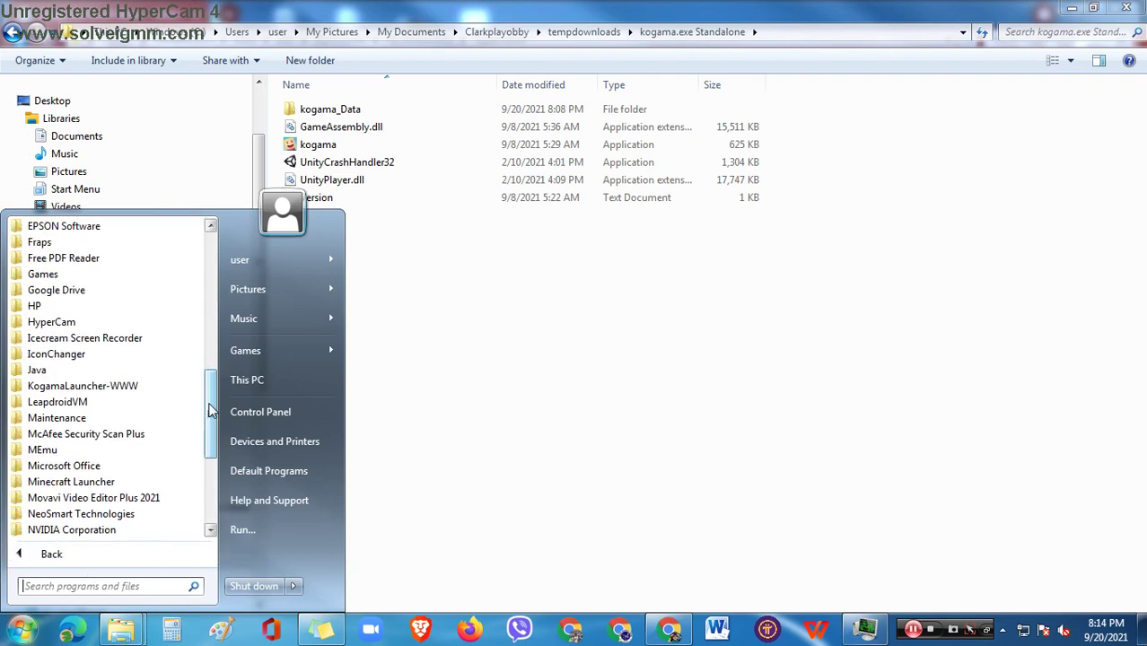
left_click(161, 385)
left_click(168, 404)
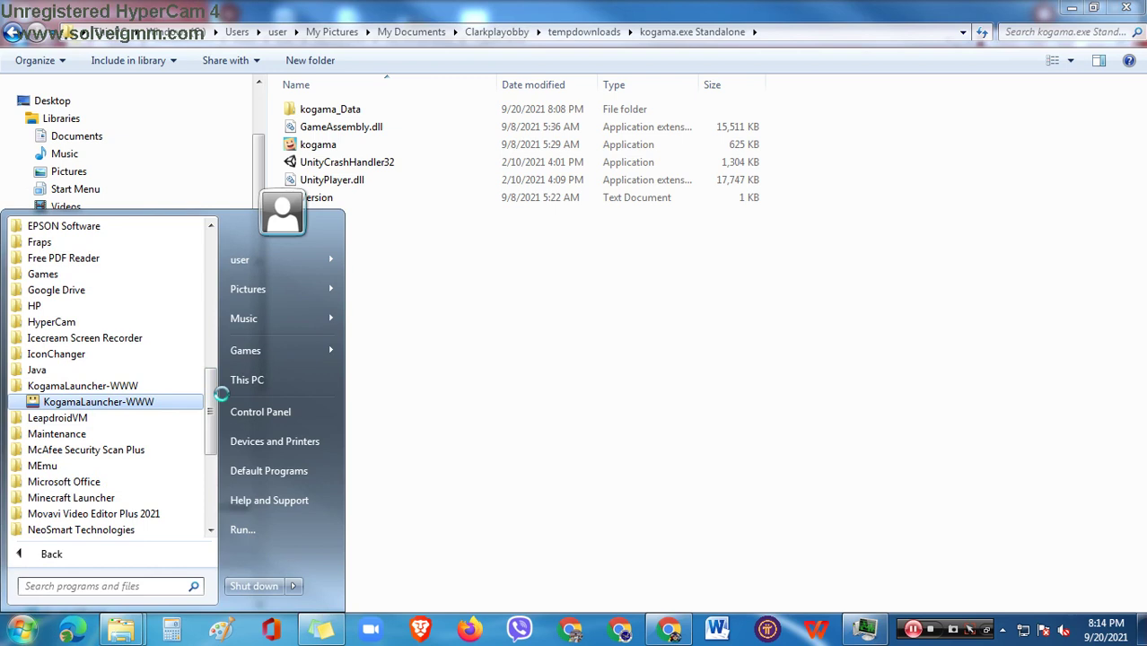
Open the file location of KogamaLauncher-WWW and go into its Launcher\Standalone folder.
right_click(168, 404)
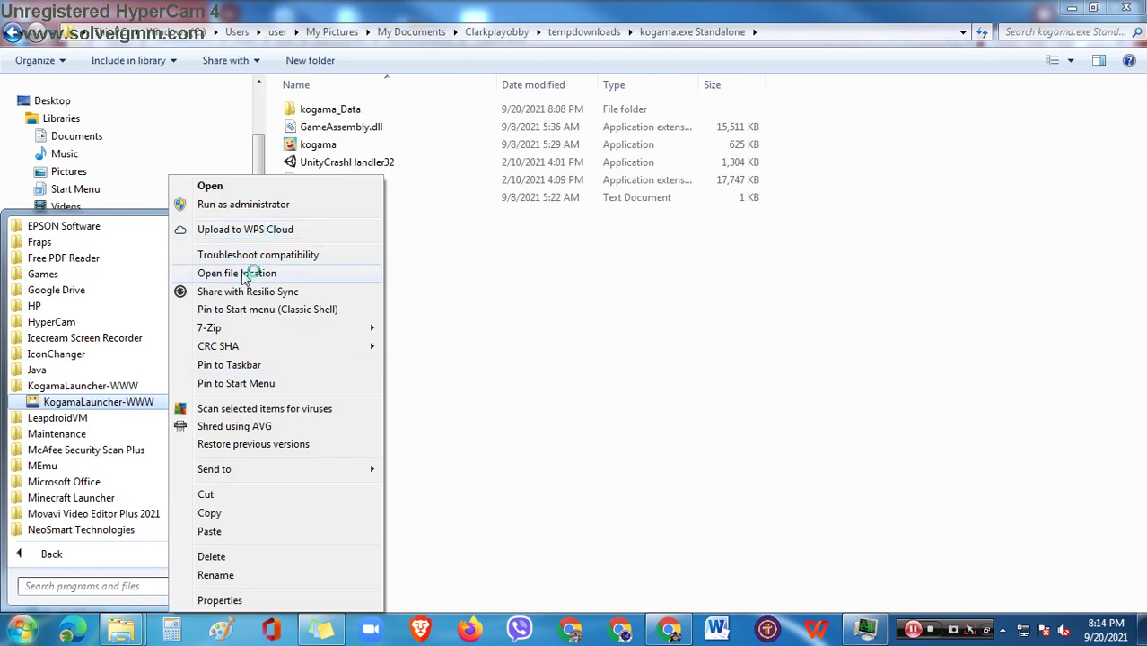
left_click(274, 273)
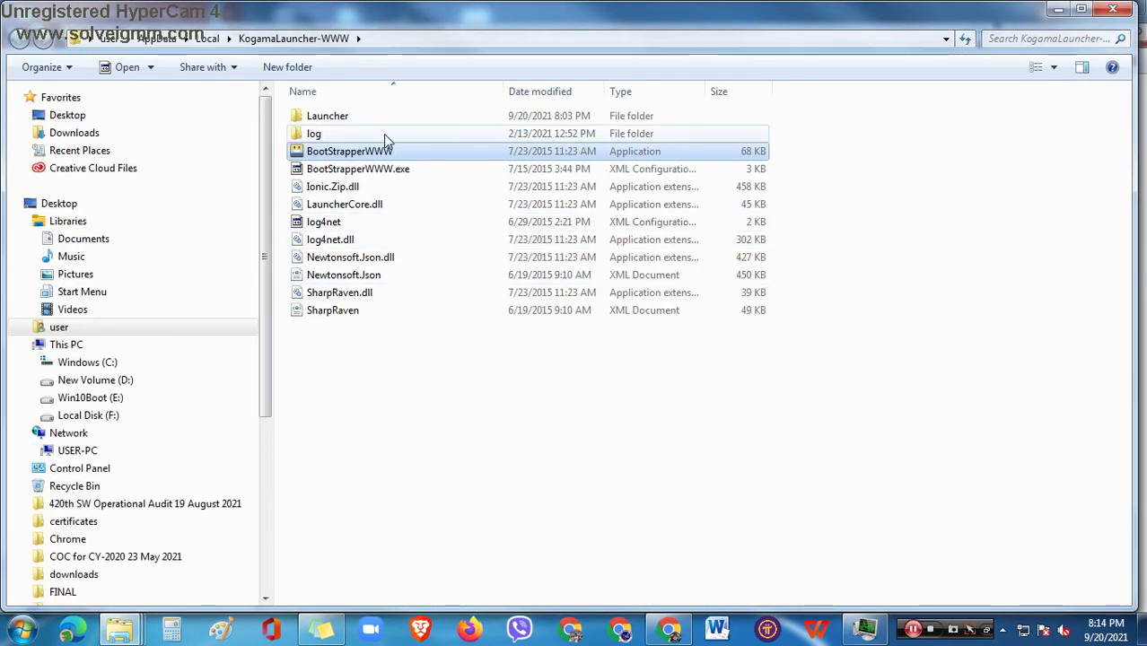
left_click(387, 131)
double_click(387, 120)
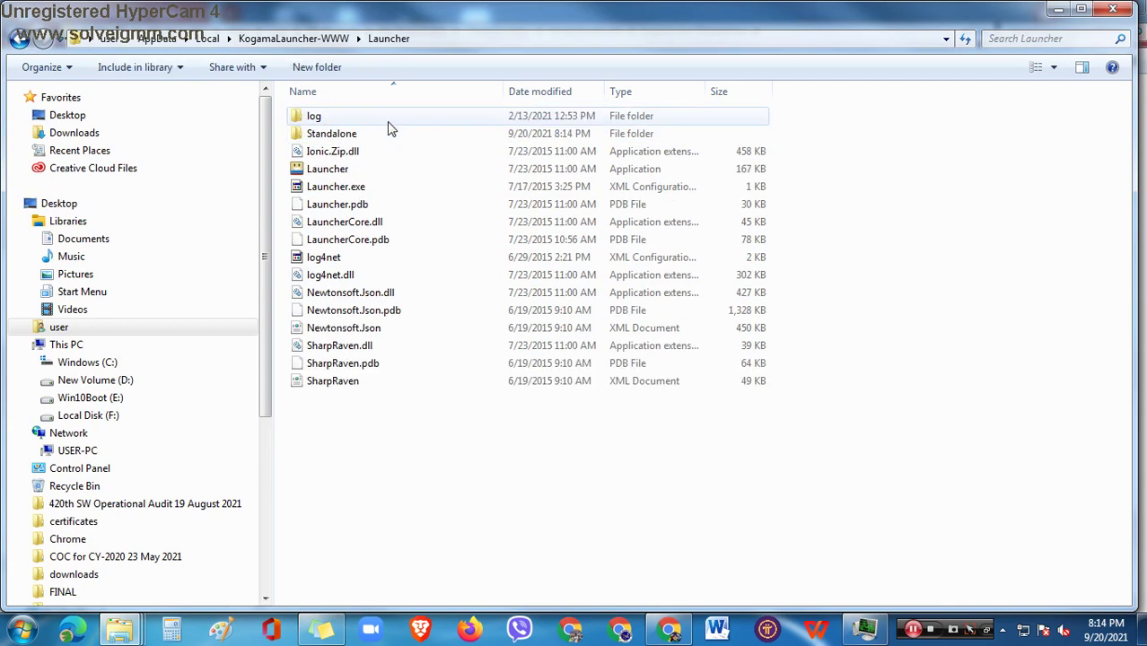
left_click(384, 139)
double_click(384, 139)
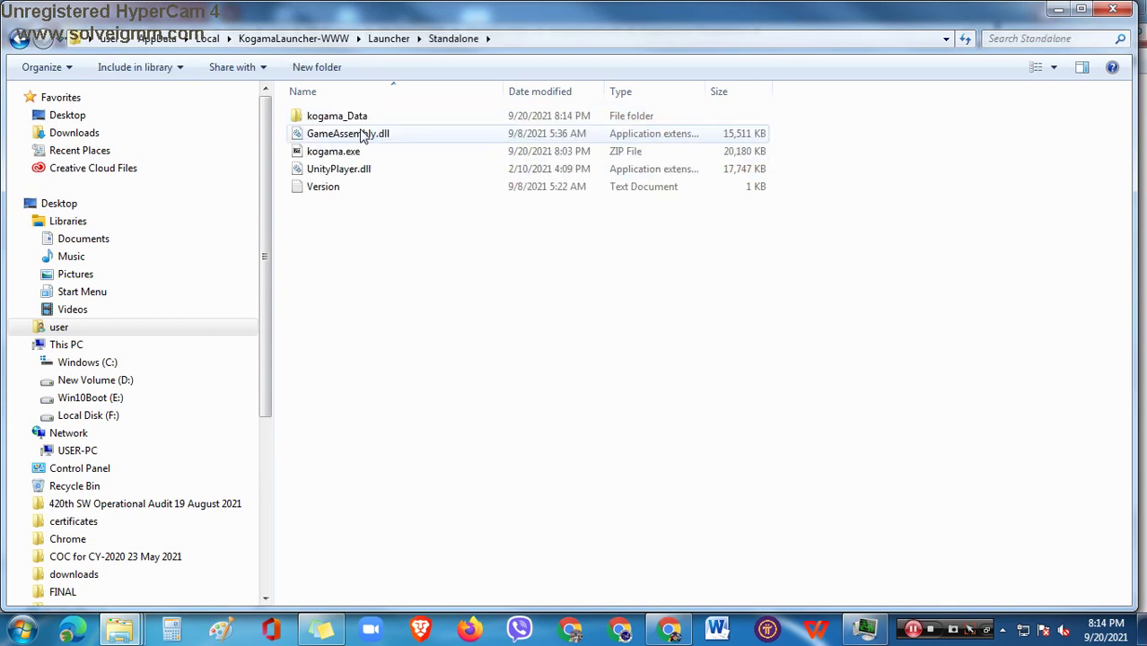
left_click_drag(468, 271, 392, 100)
left_click(377, 323)
Try to extract kogama.exe from the kogama.exe.zip archive into the Standalone folder, retry the move and cancel it.
left_click(337, 154)
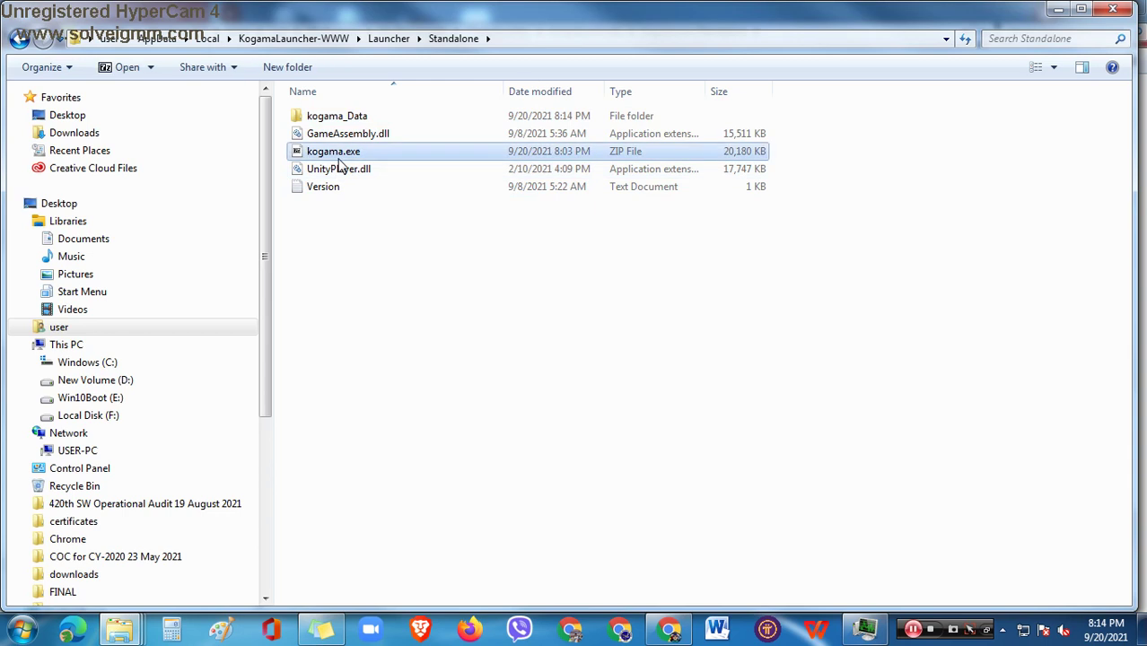
left_click(405, 136)
double_click(409, 150)
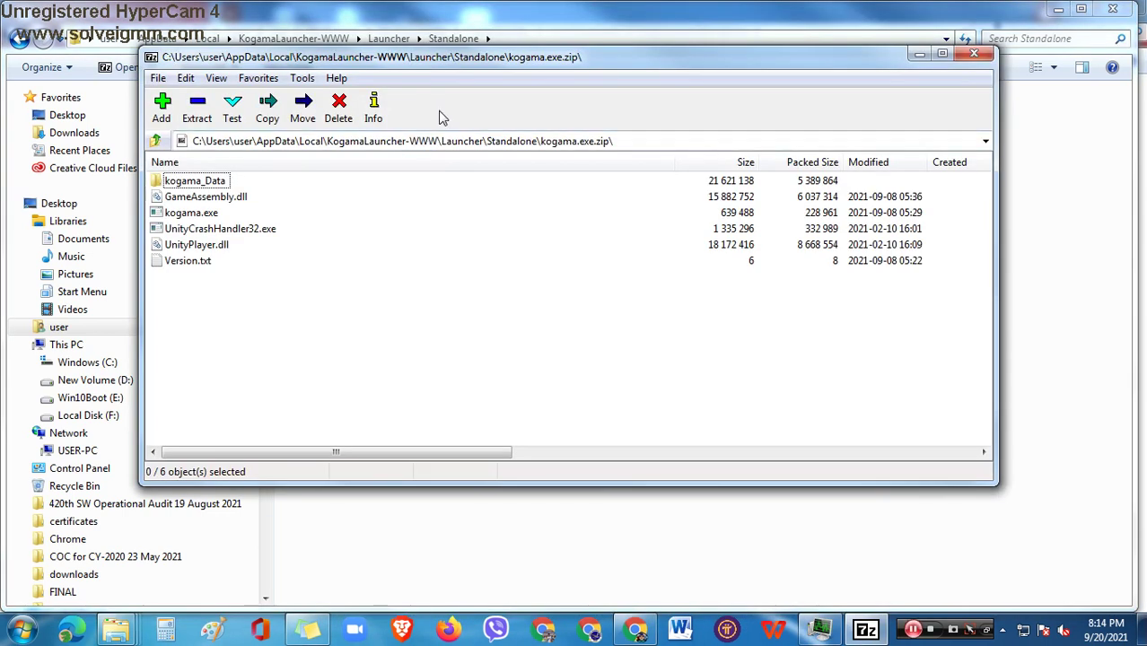
left_click_drag(199, 217, 740, 547)
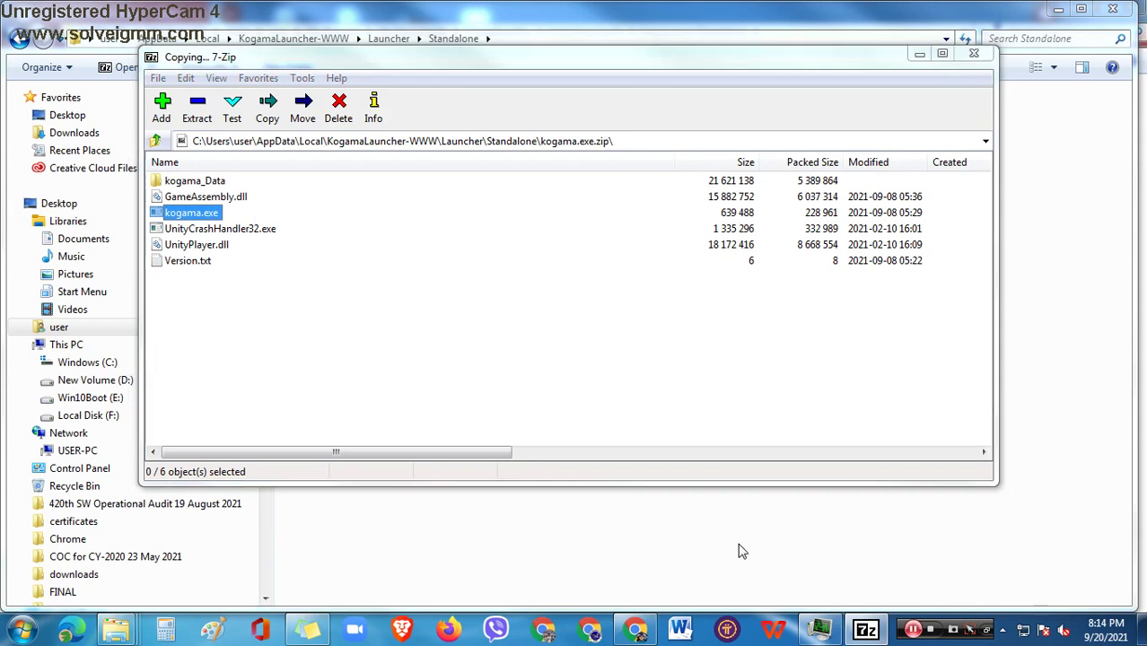
left_click(575, 384)
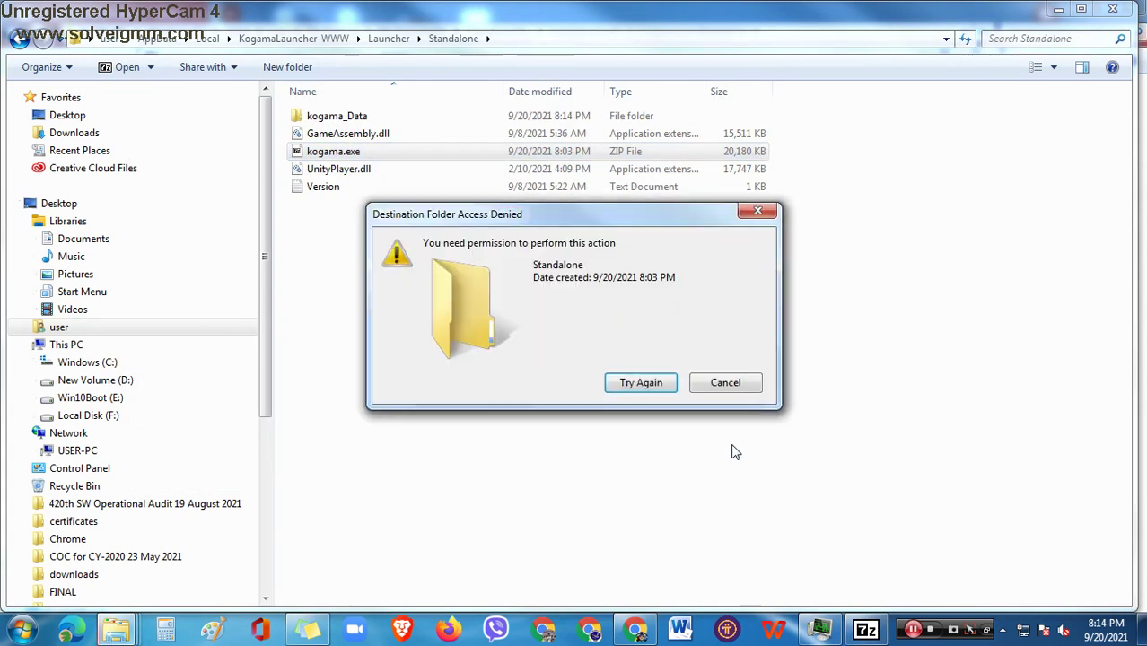
left_click(631, 386)
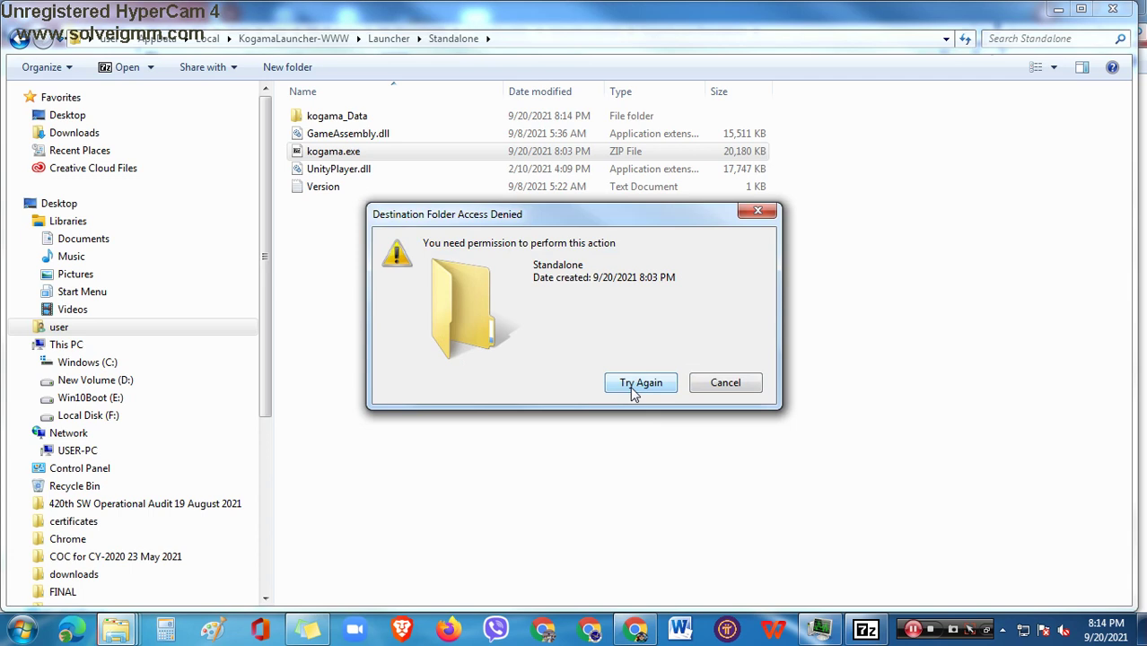
left_click(633, 388)
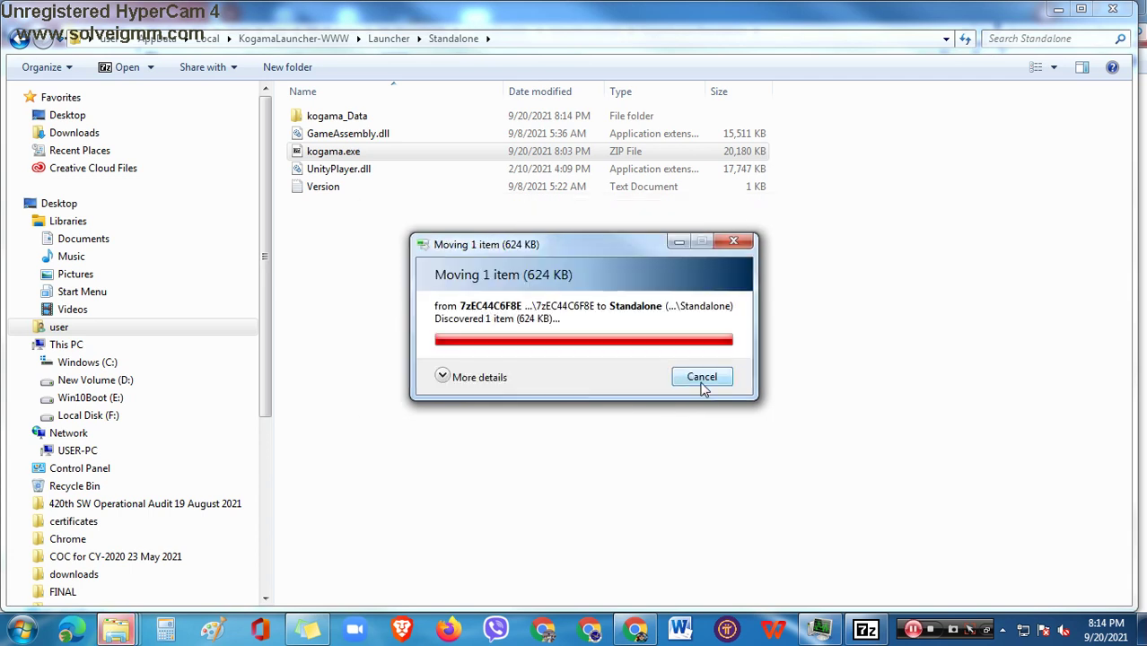
Open the Standalone folder's properties, check its advanced attributes and close them without changes.
right_click(566, 340)
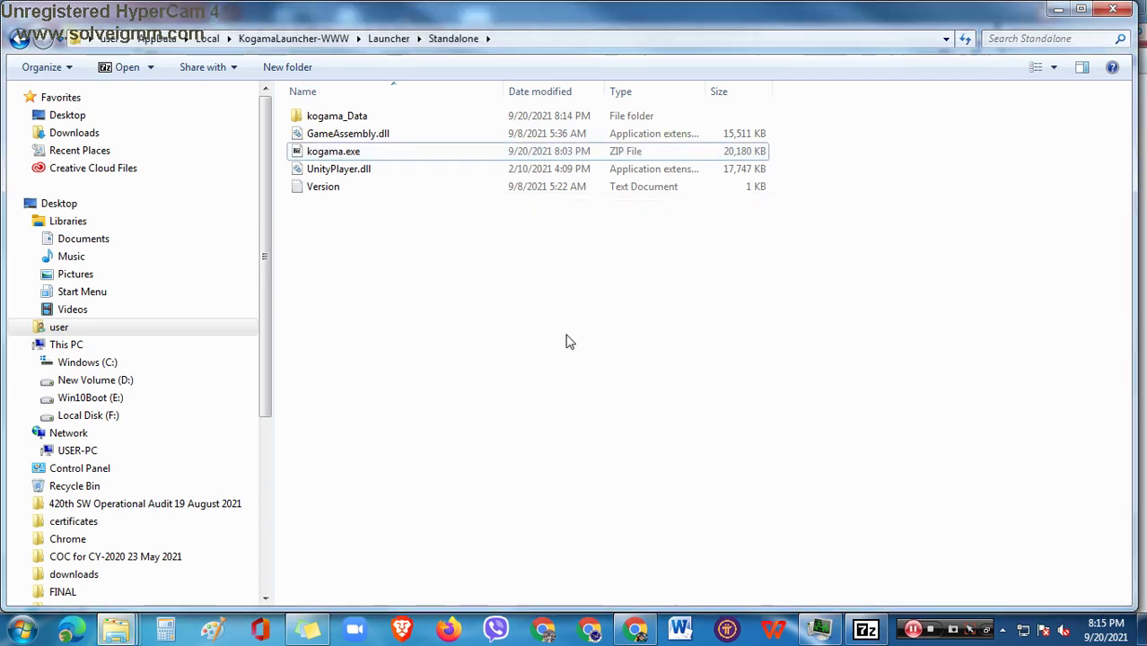
left_click(616, 322)
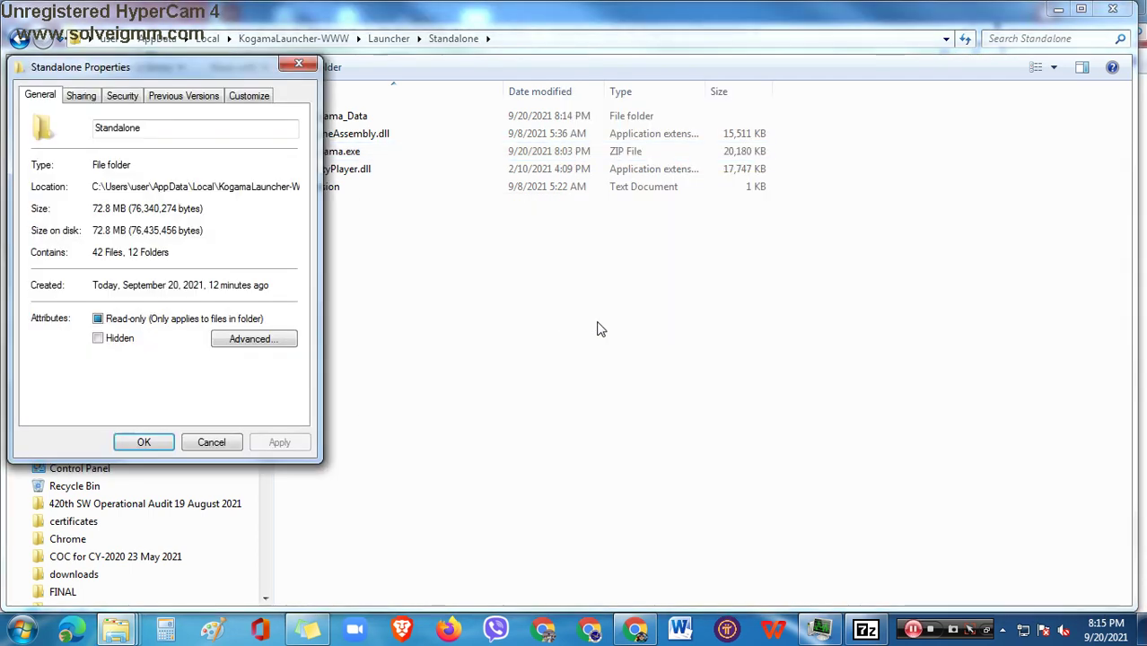
left_click(240, 339)
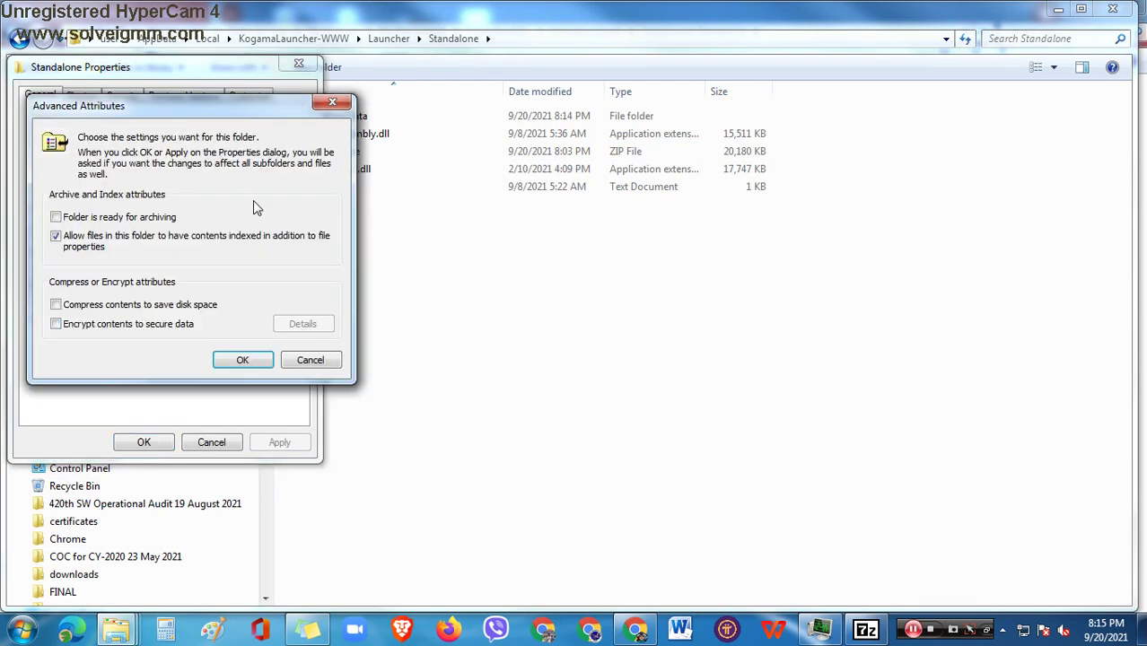
left_click(309, 360)
left_click(287, 340)
left_click(311, 361)
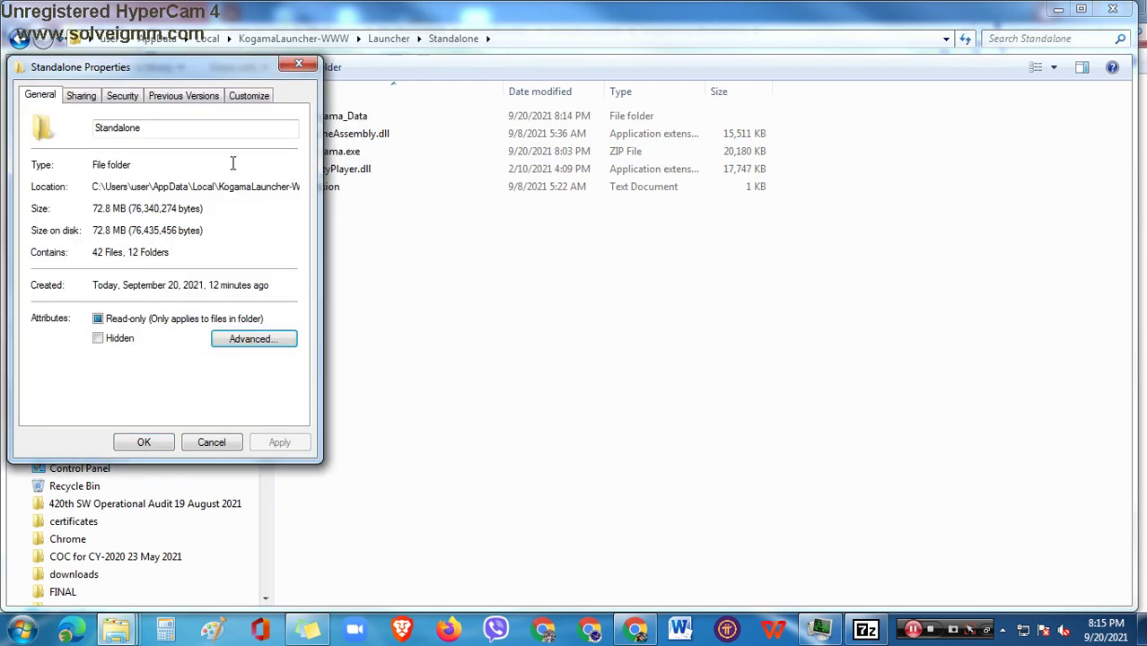
Check the Standalone folder's security permissions and open its advanced security settings.
left_click(81, 95)
left_click(123, 97)
left_click_drag(148, 70, 250, 79)
left_click_drag(392, 316, 389, 376)
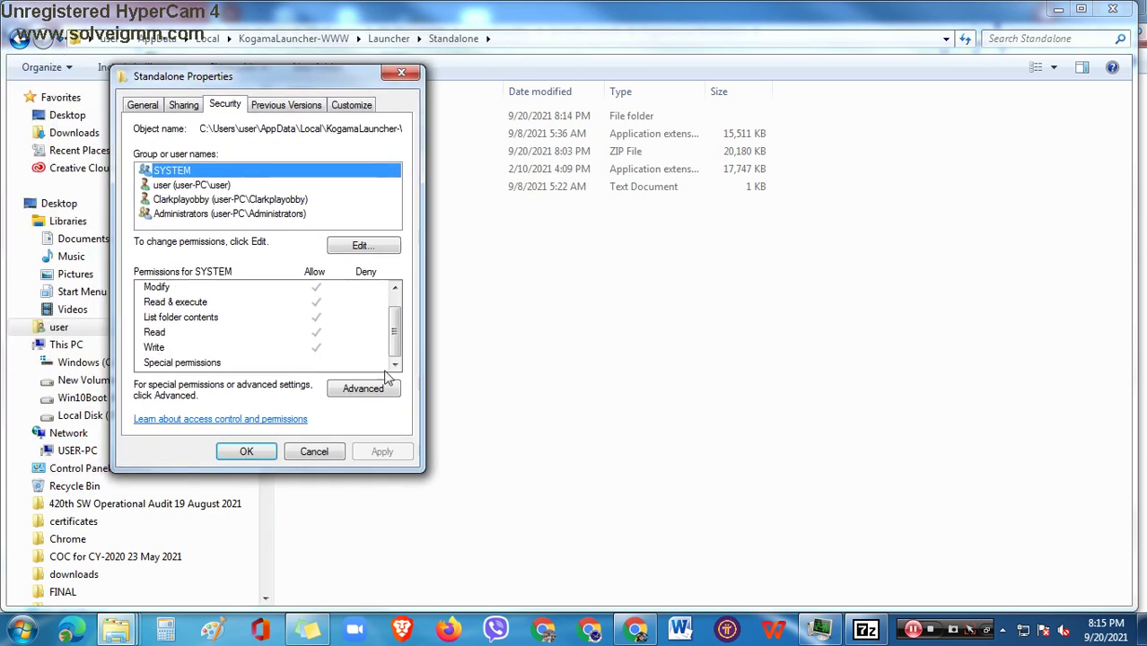
left_click(390, 383)
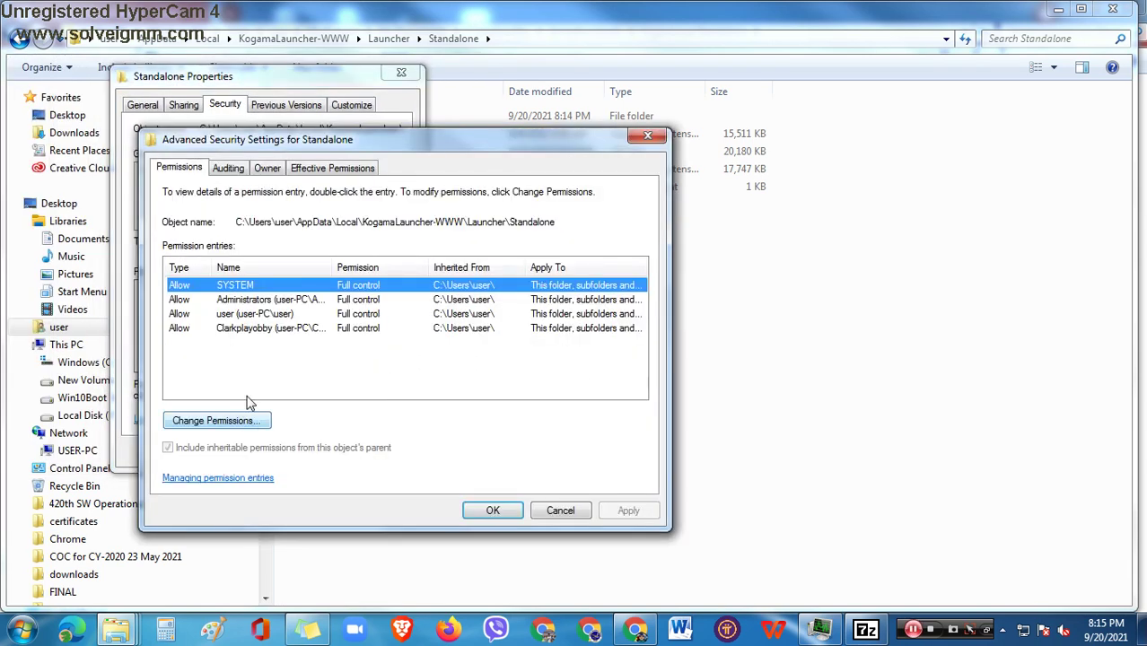
Open the Standalone folder's permission entries for editing, inspect the SYSTEM entry and cancel it.
left_click(264, 316)
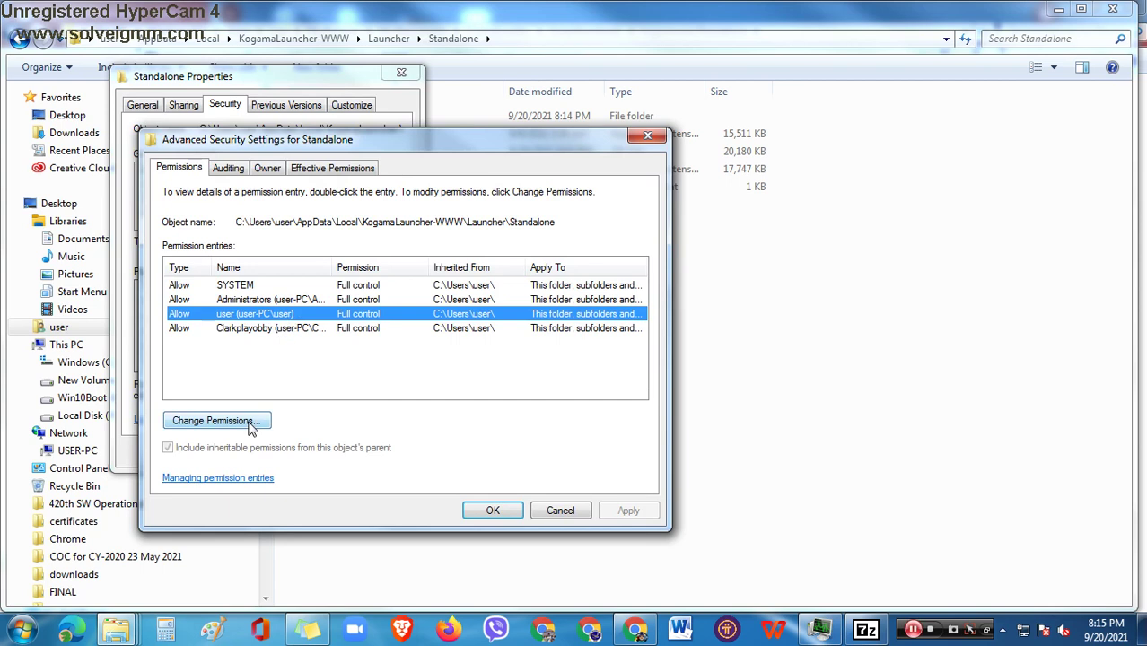
left_click(214, 421)
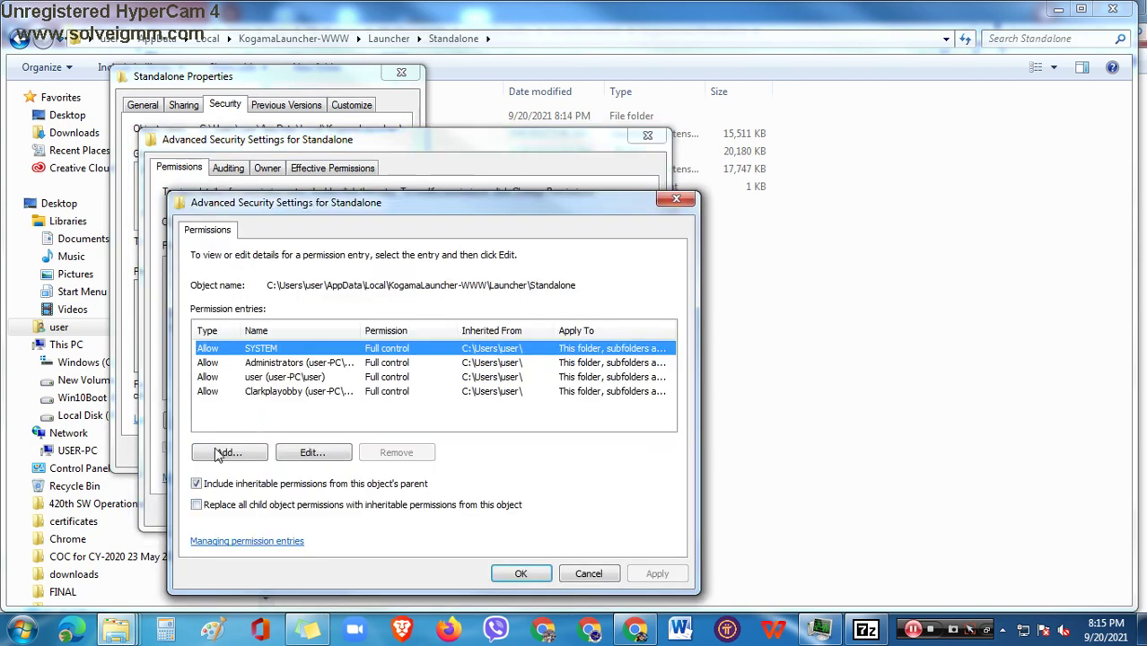
left_click(320, 452)
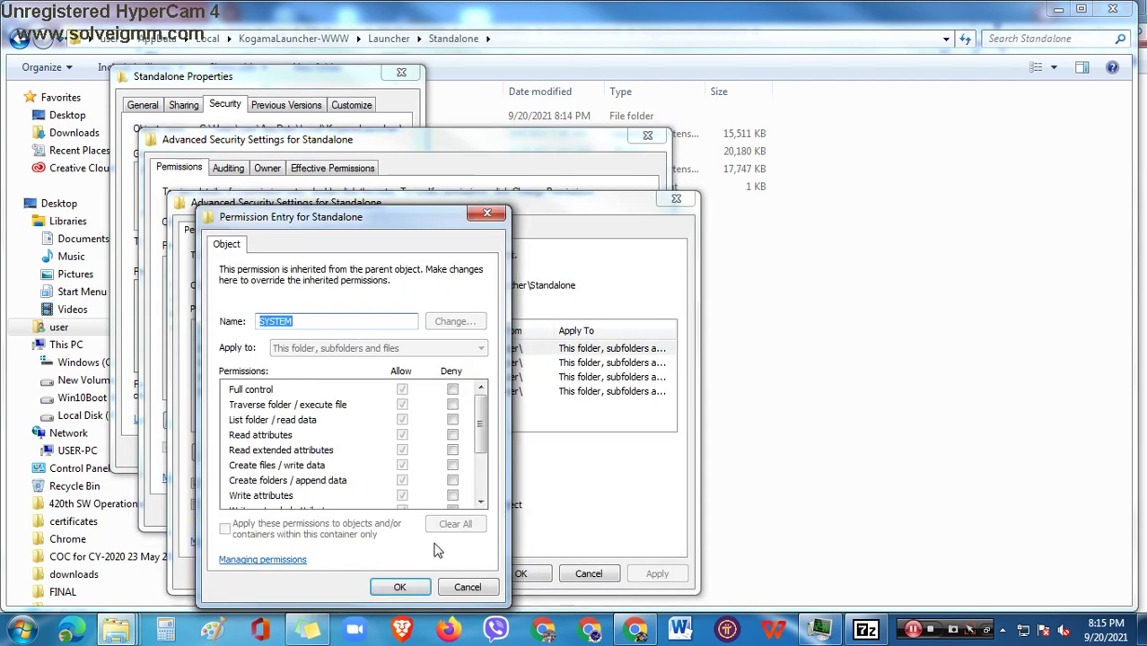
left_click(463, 587)
Try denying Take ownership in the last listed account's permission entry, clear the choice and cancel the permission editing.
left_click(377, 391)
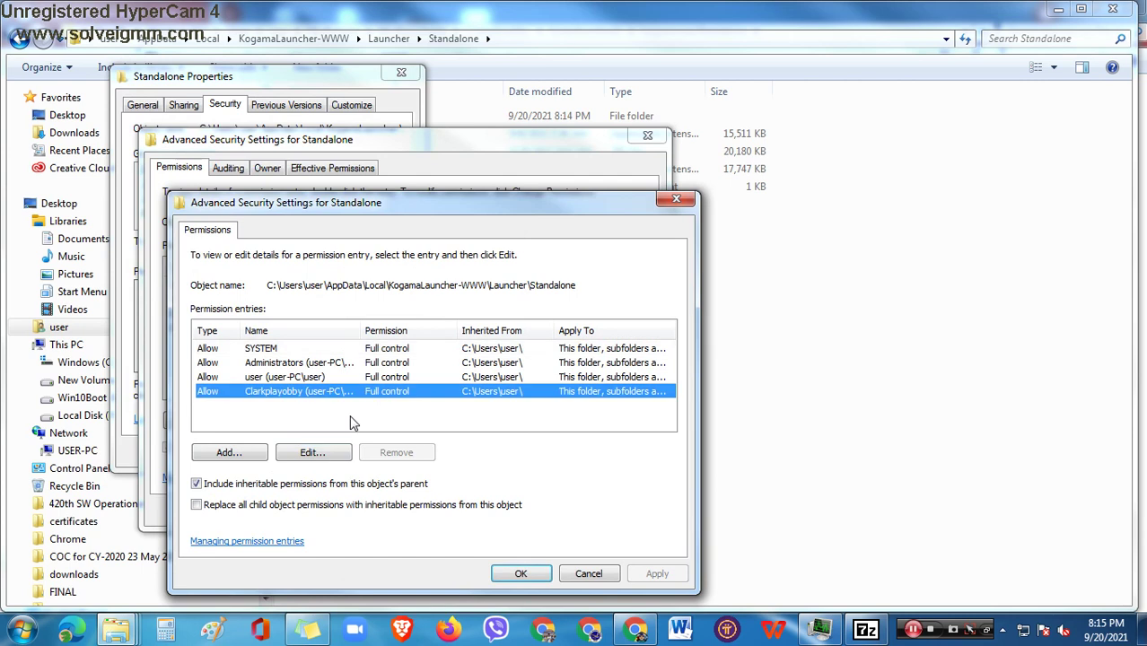
left_click(315, 452)
left_click_drag(481, 429, 489, 487)
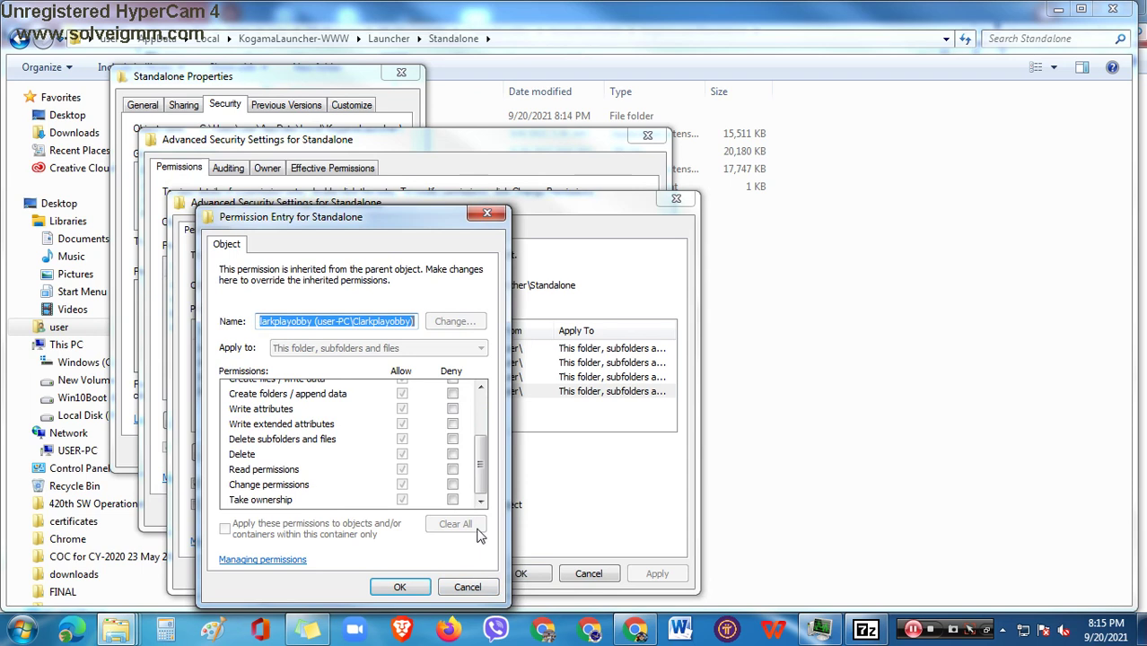
left_click(453, 501)
left_click(453, 500)
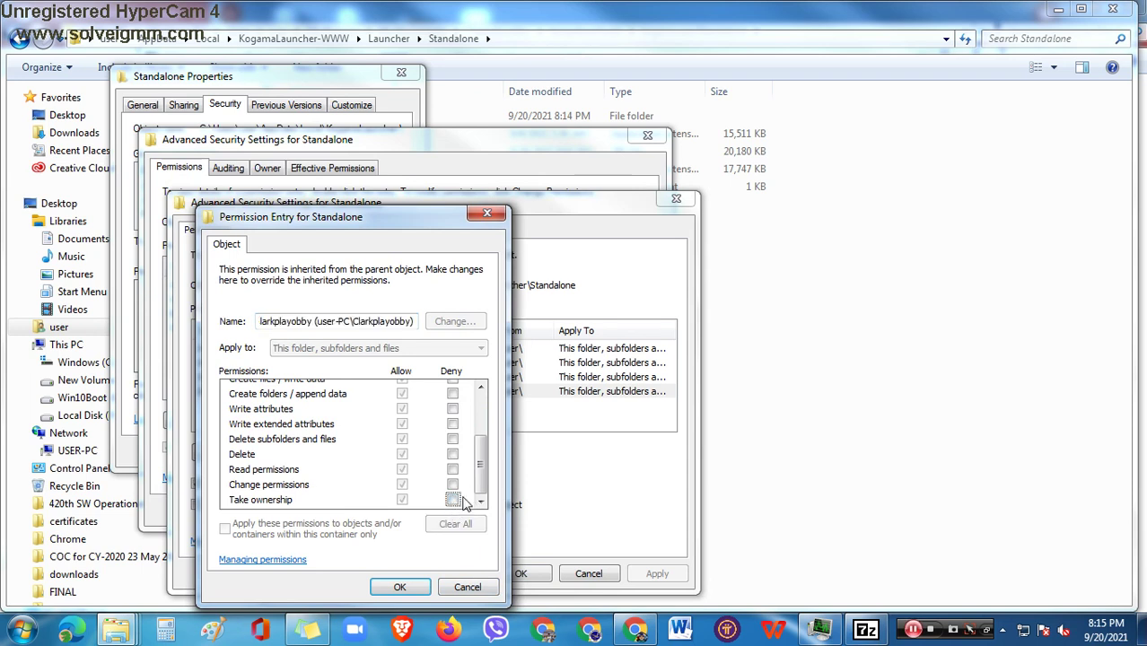
left_click(453, 501)
left_click(455, 523)
left_click(468, 587)
left_click(588, 572)
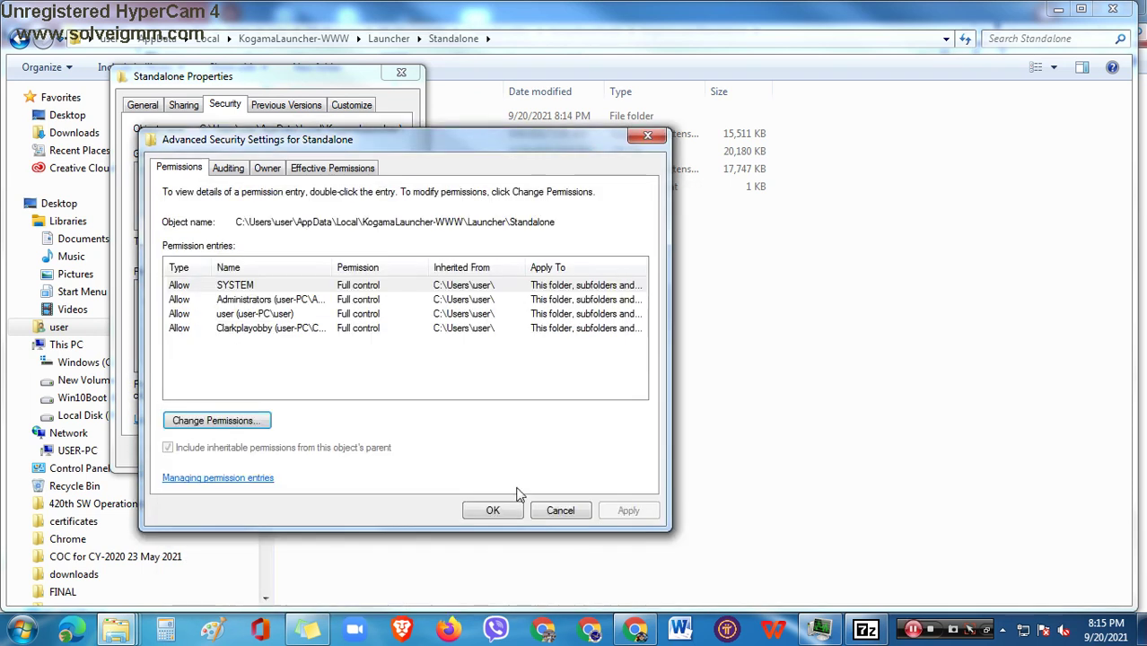
Examine the Standalone folder's auditing, owner and permission settings in the advanced security settings.
left_click_drag(307, 148, 373, 143)
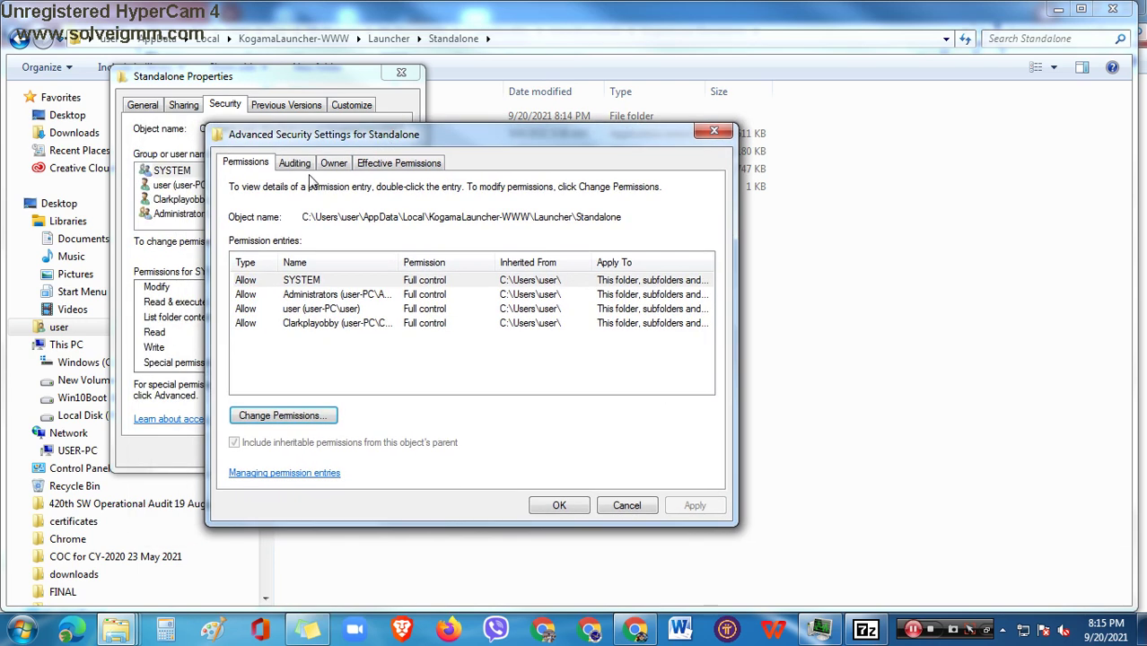
left_click(300, 166)
left_click(328, 166)
left_click(306, 167)
left_click(332, 167)
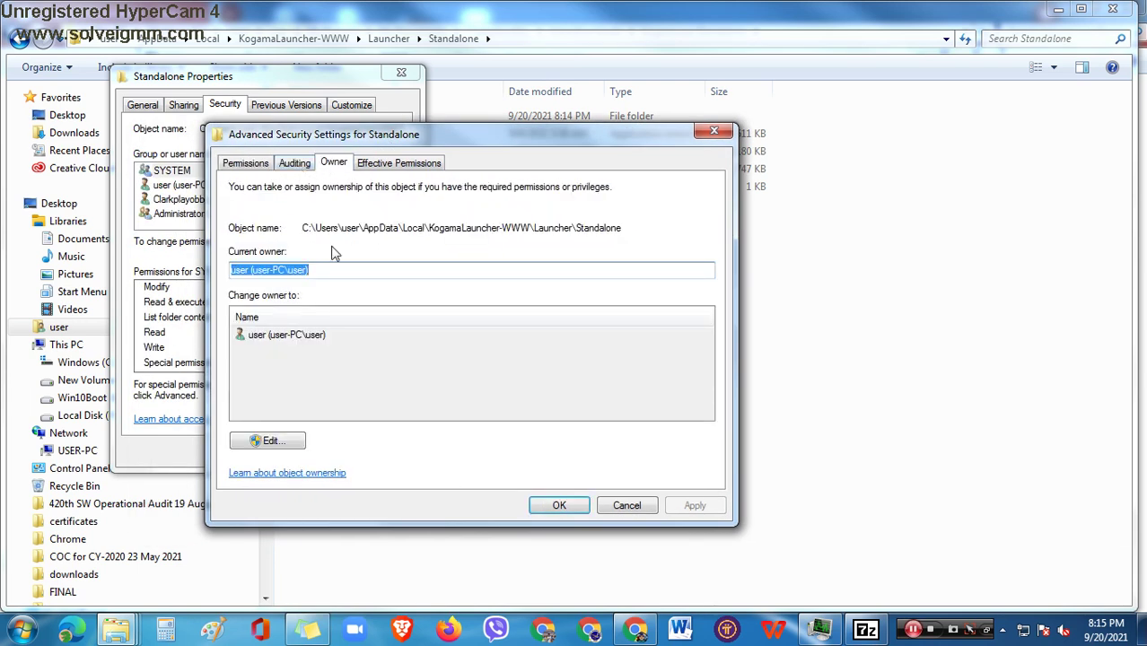
left_click(289, 171)
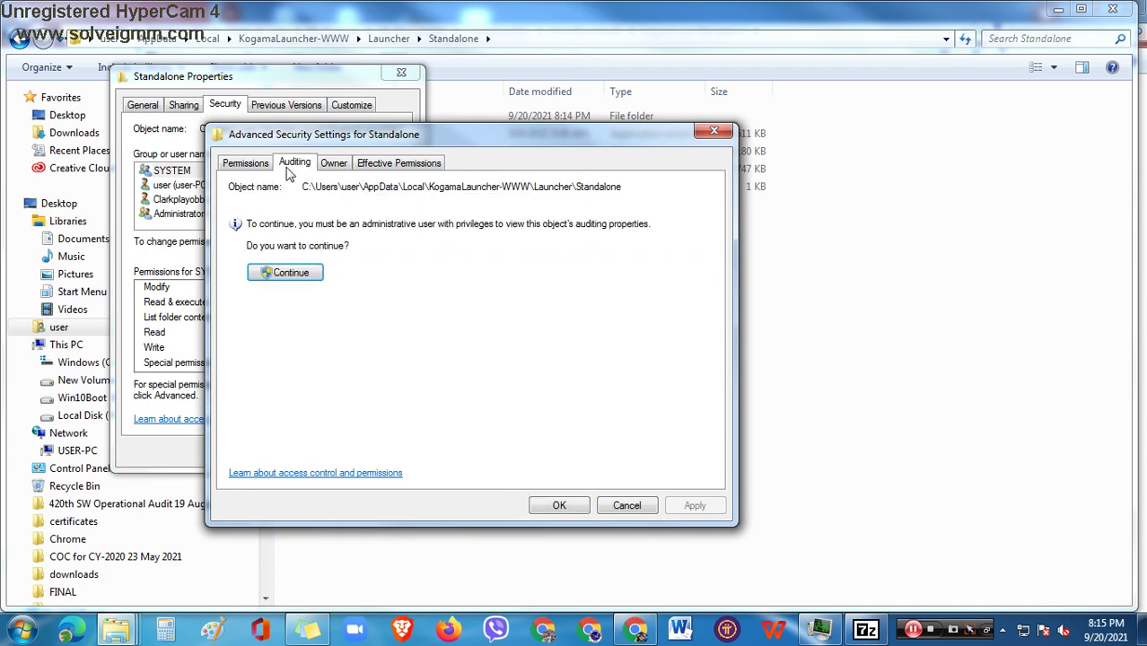
left_click(342, 170)
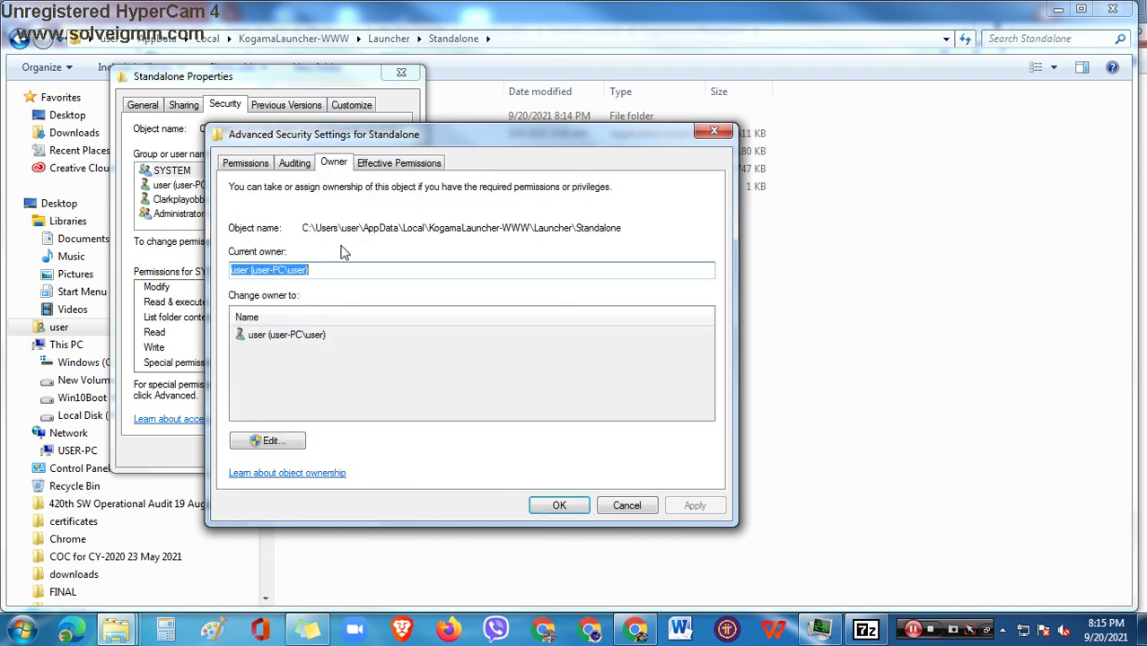
left_click(261, 164)
left_click(357, 320)
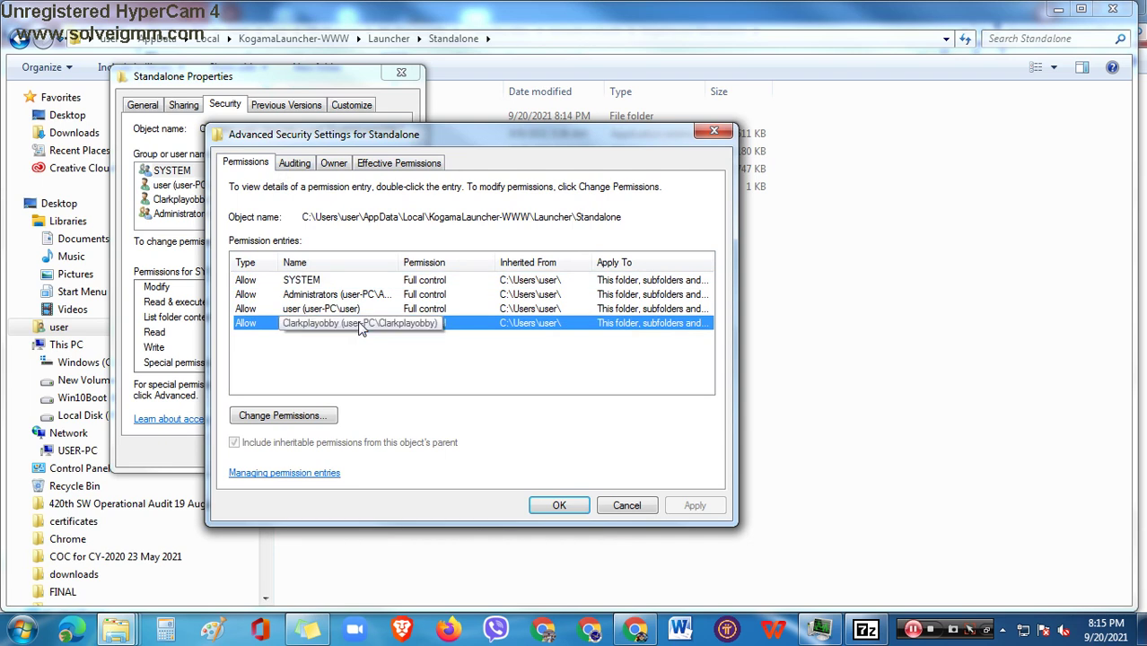
Add an auditing entry for the account "user" that records successful Full control access on this folder, subfolders and files.
left_click(291, 162)
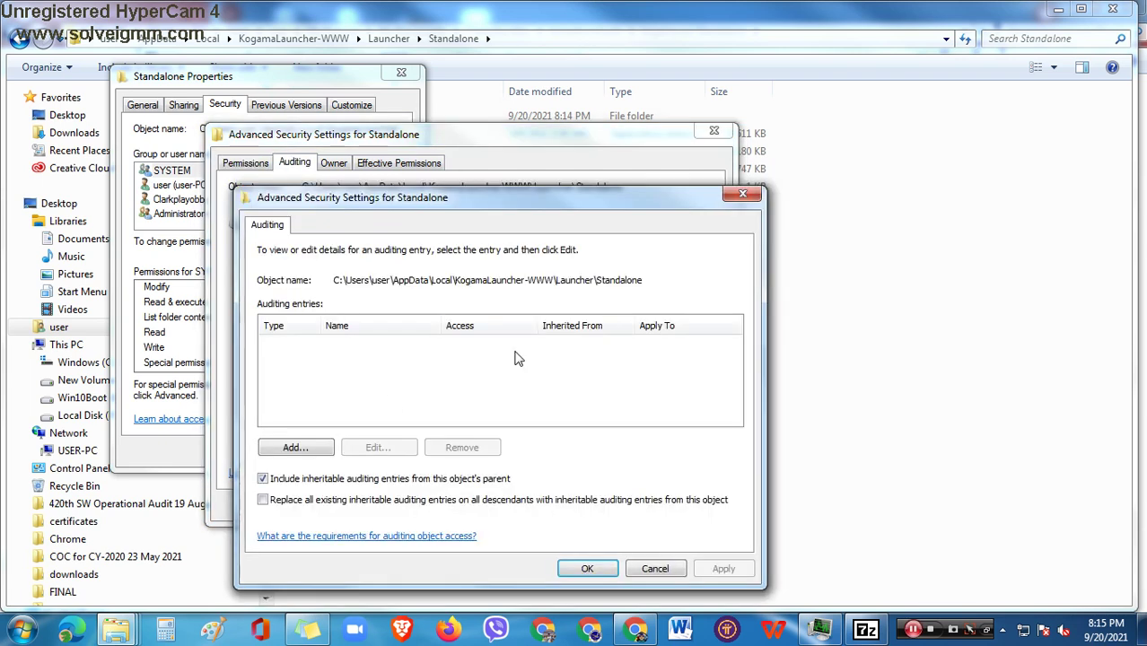
left_click(296, 447)
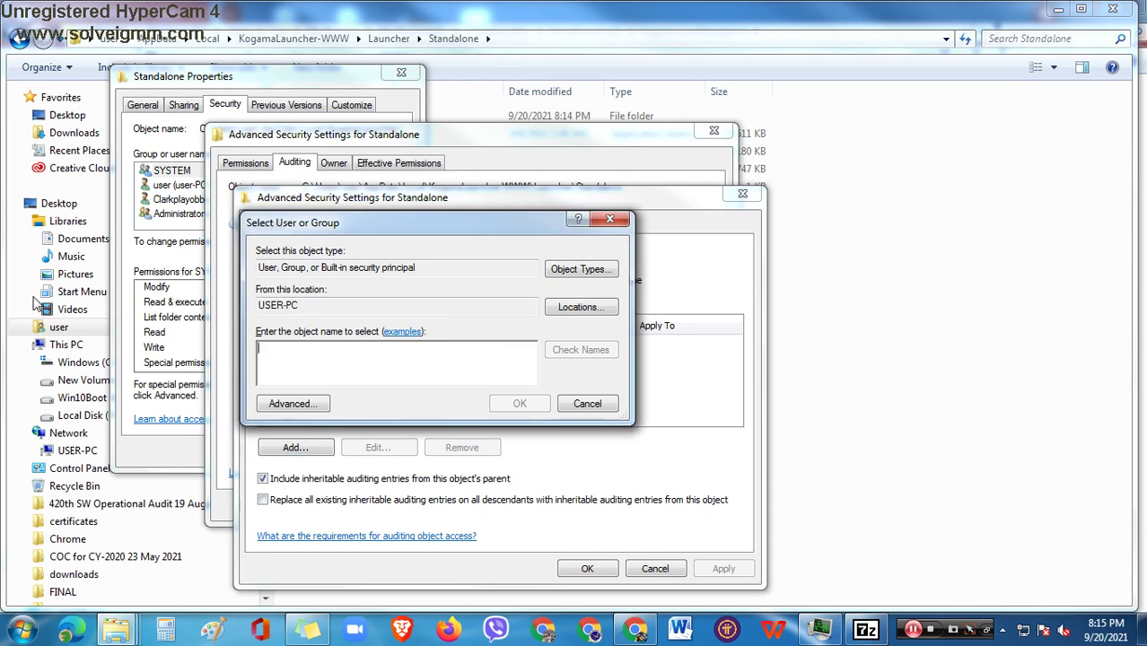
left_click_drag(371, 222, 478, 201)
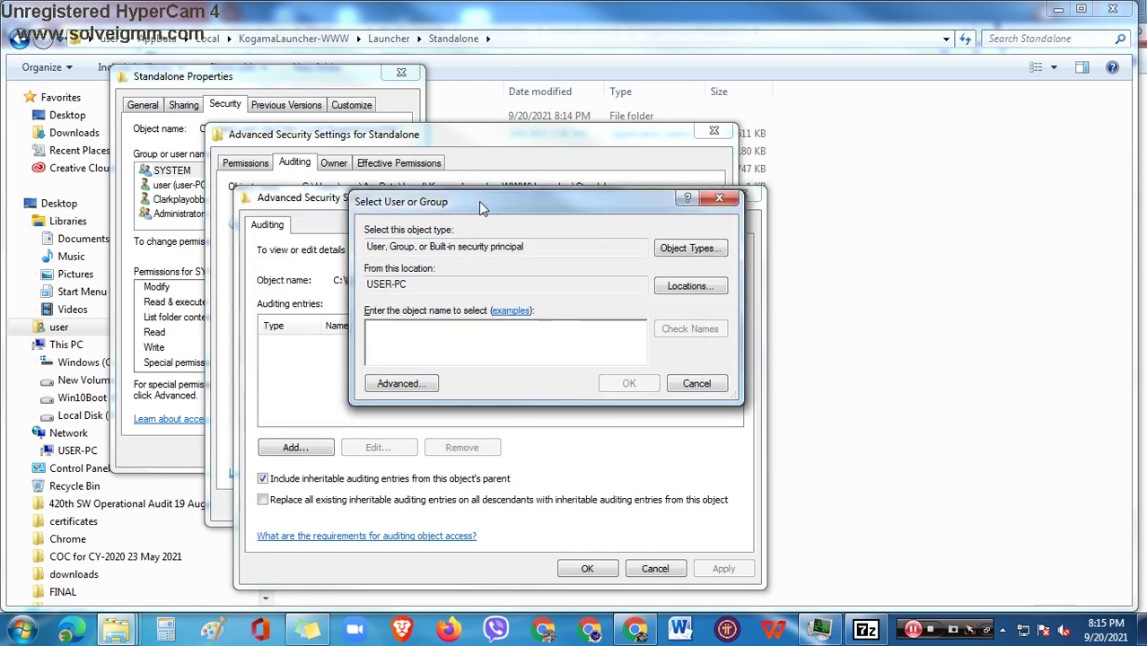
type("user")
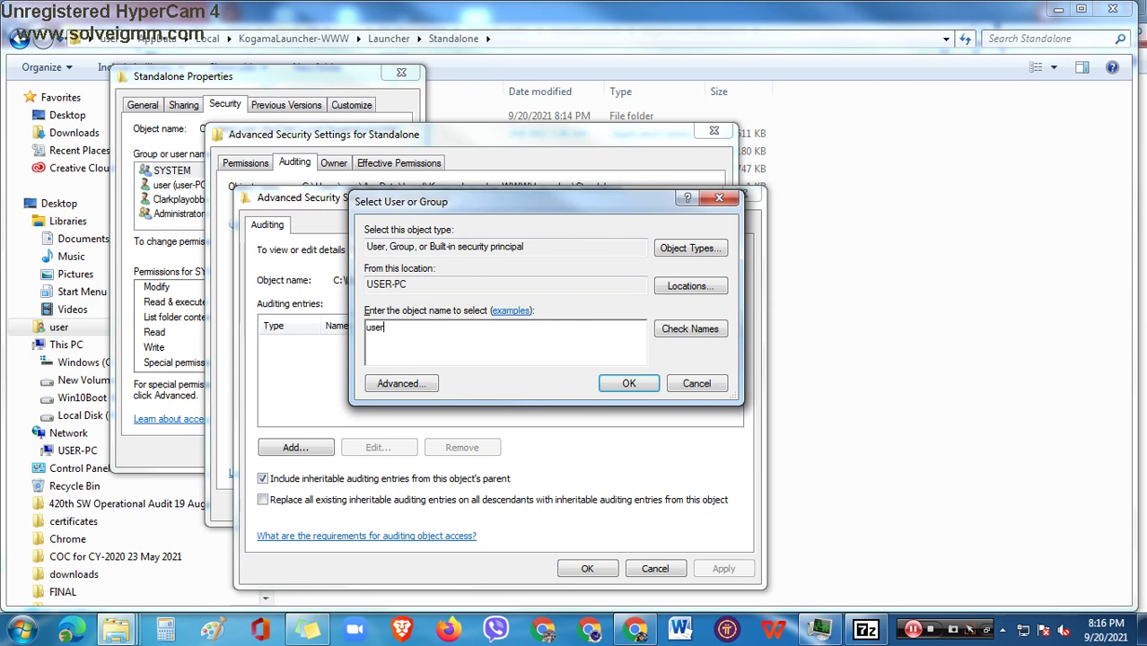
left_click(675, 328)
left_click(627, 386)
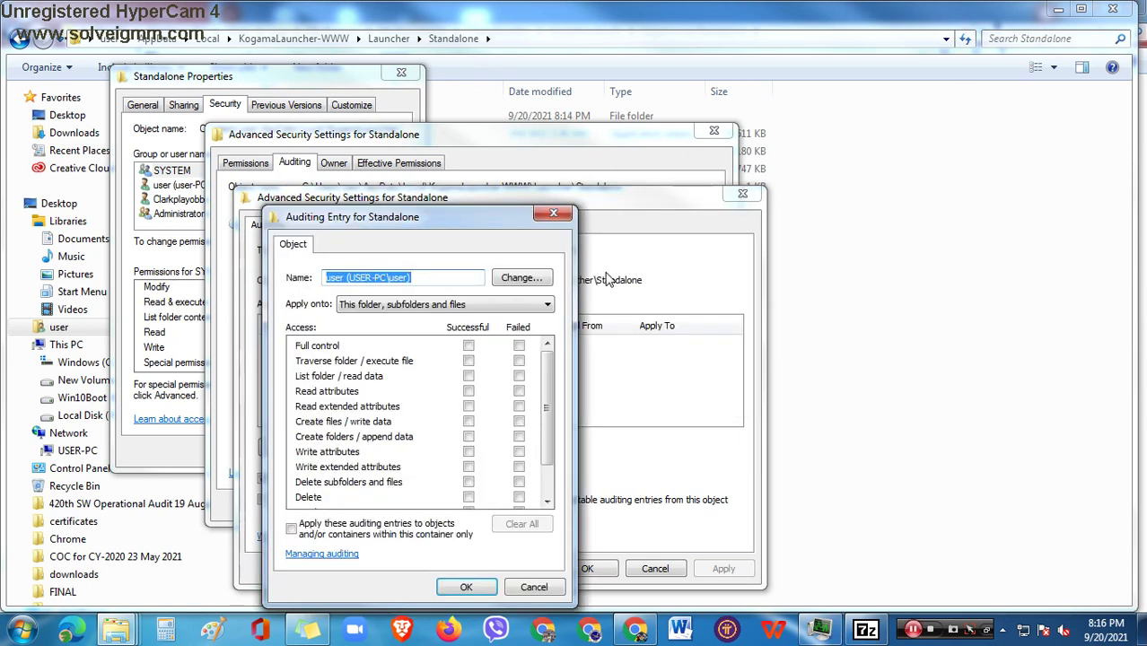
left_click(467, 346)
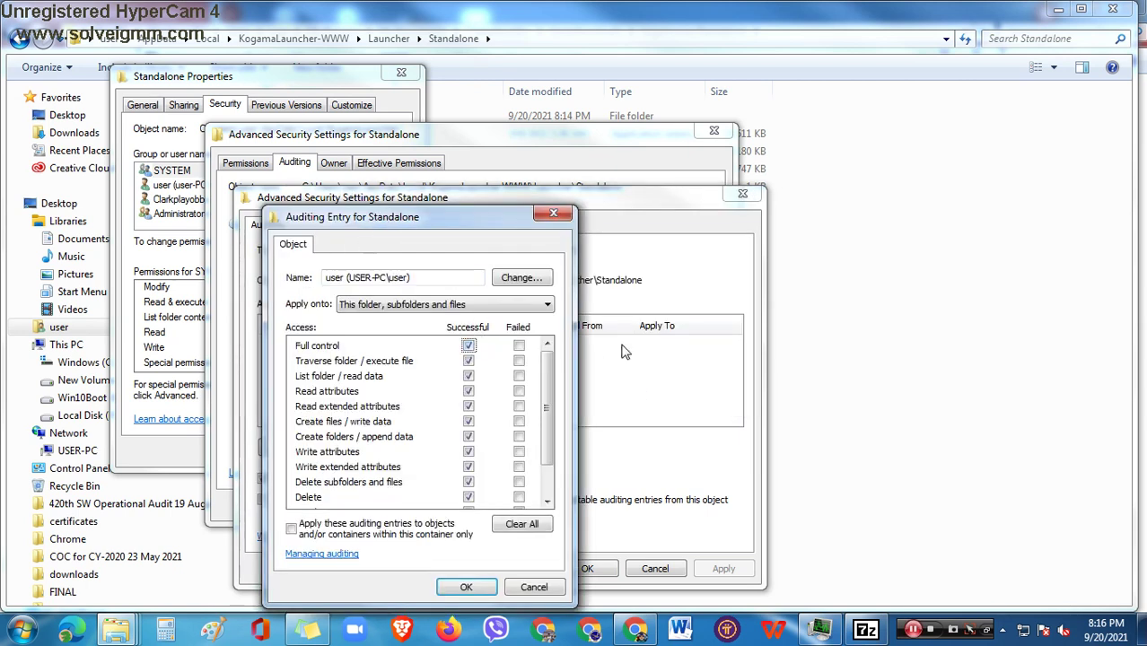
left_click(480, 587)
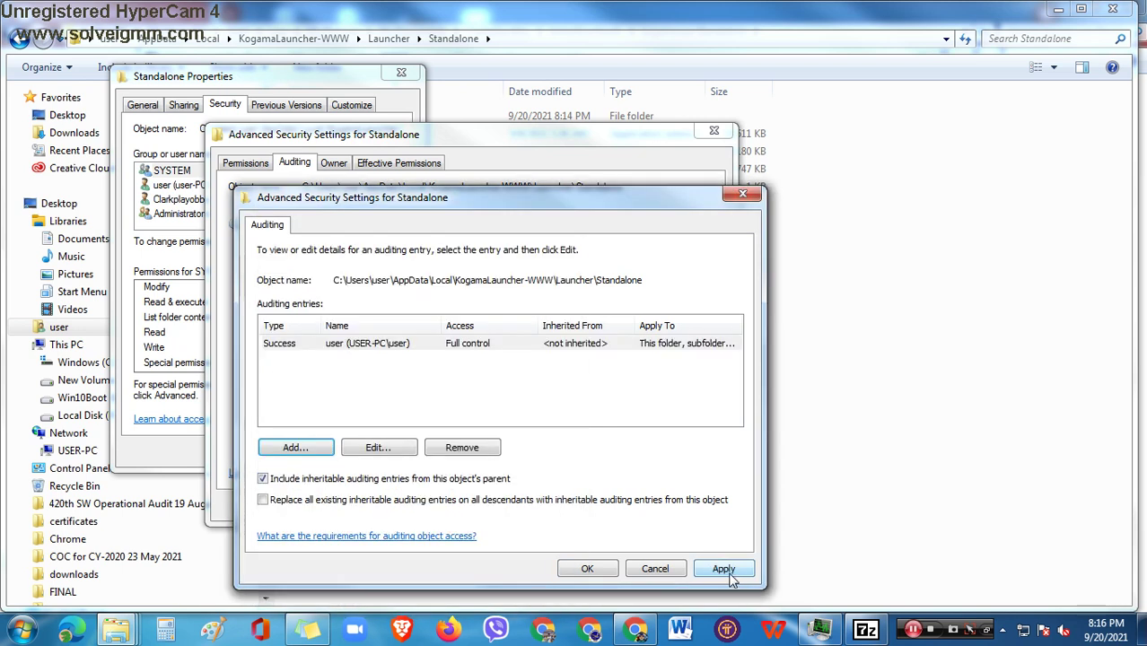
Apply the new auditing entry and close the Standalone folder's advanced security settings and properties.
left_click(734, 571)
left_click(560, 569)
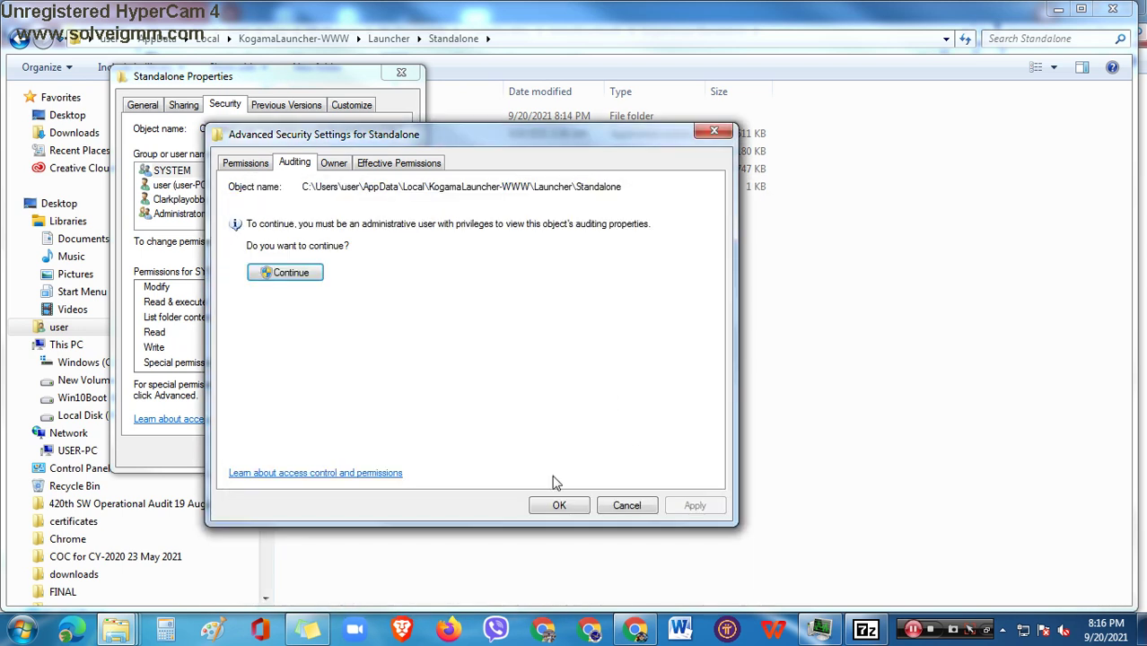
left_click(557, 505)
left_click(271, 451)
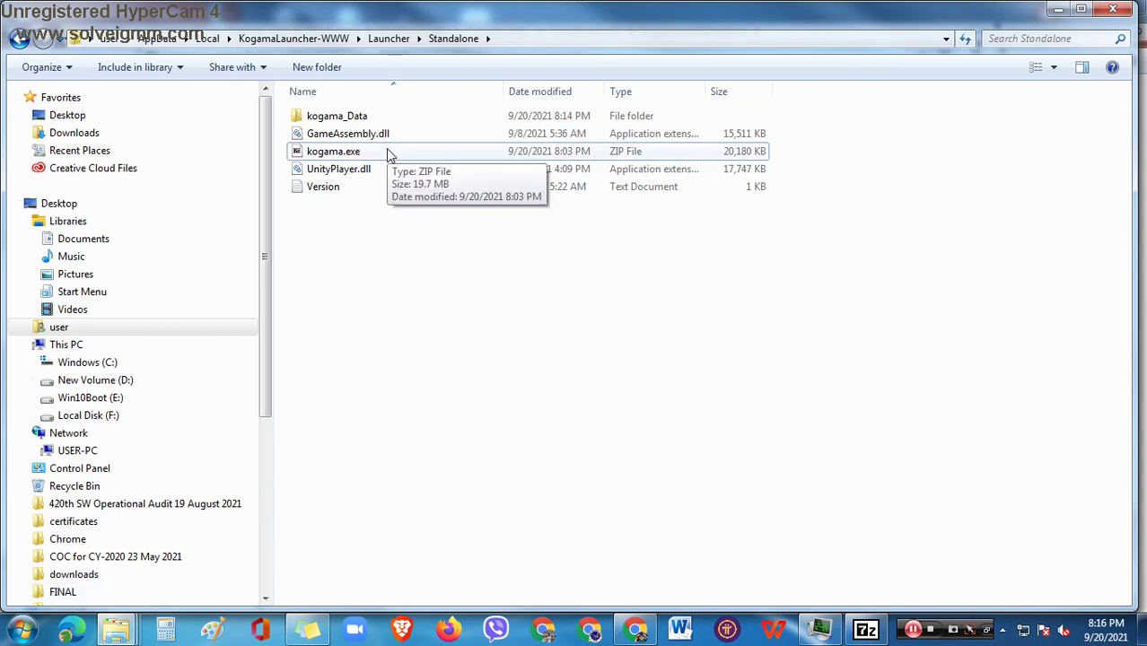
Paste the copied game files into the Standalone folder, replacing all existing files and skipping the items that are denied access.
left_click(388, 154)
right_click(407, 281)
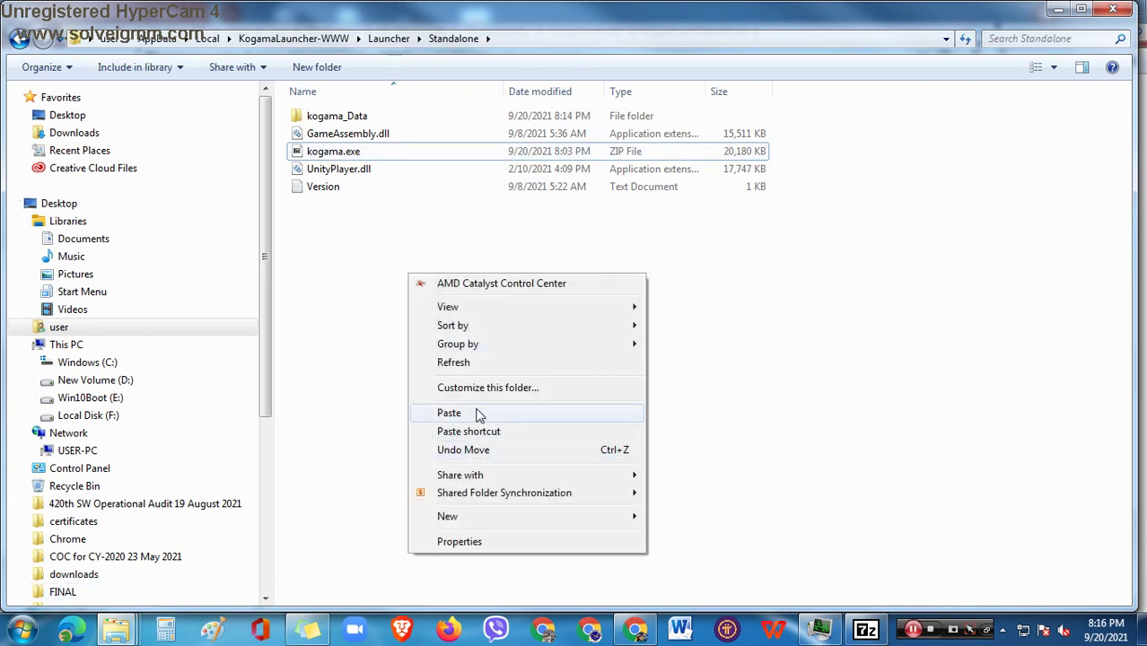
left_click(477, 410)
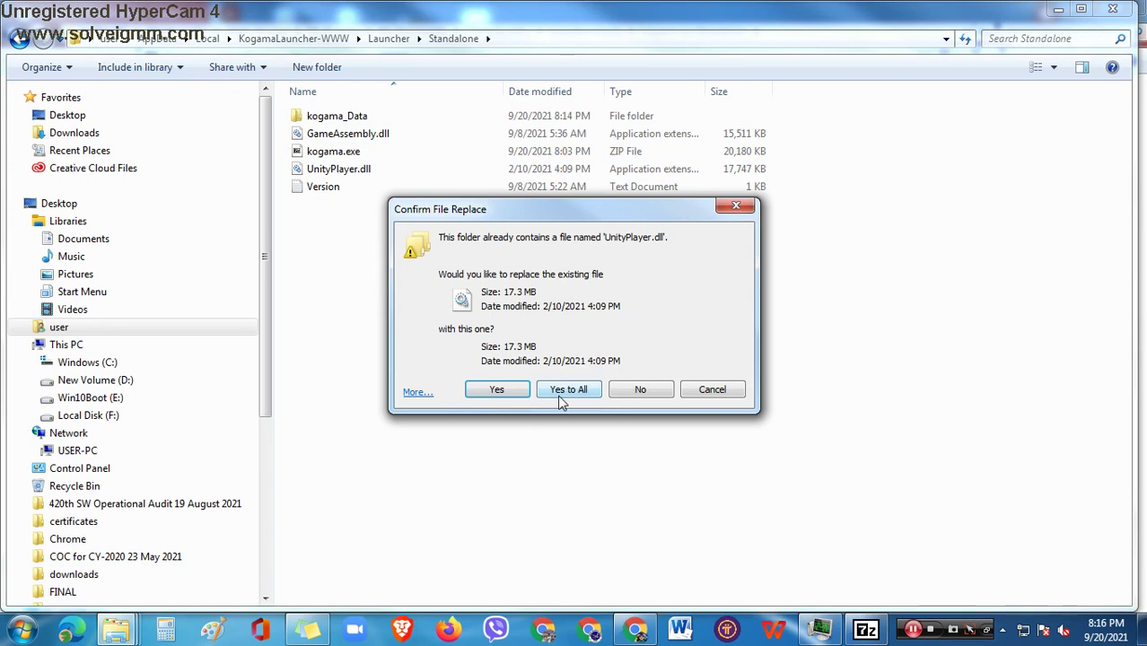
left_click(562, 395)
left_click(570, 365)
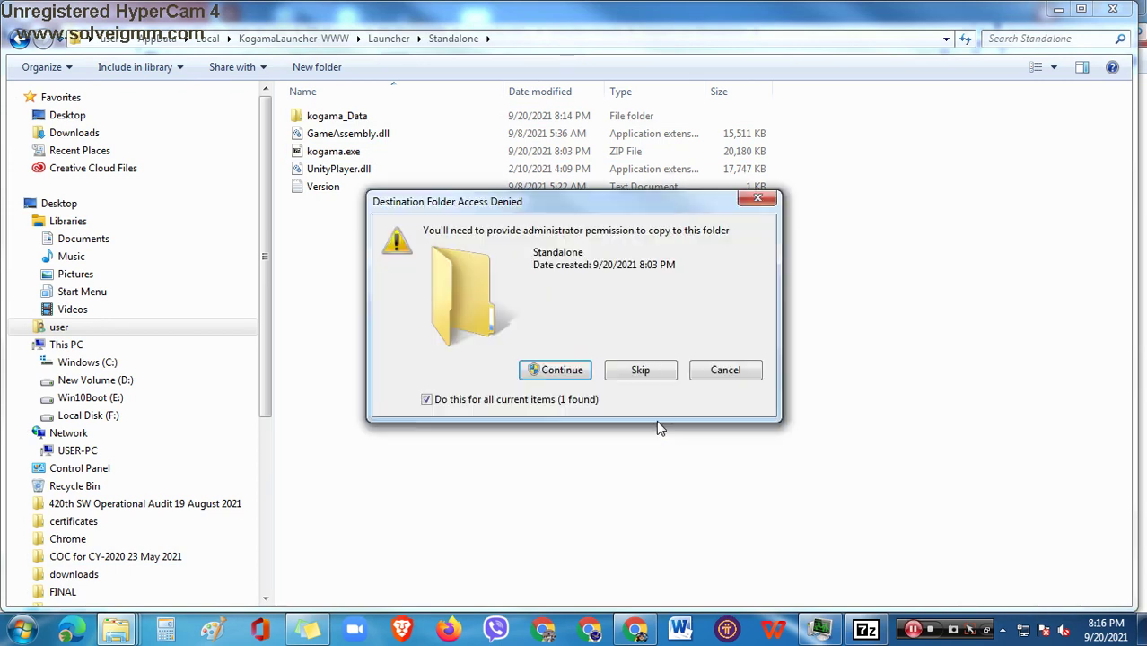
left_click(551, 371)
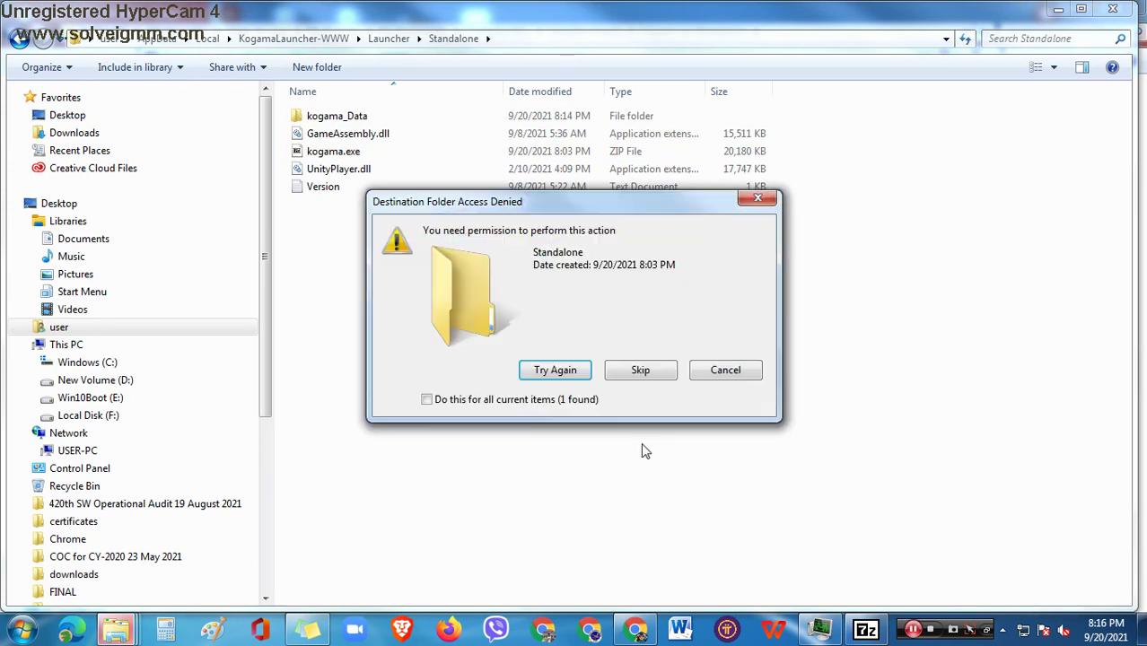
left_click(572, 395)
left_click(640, 373)
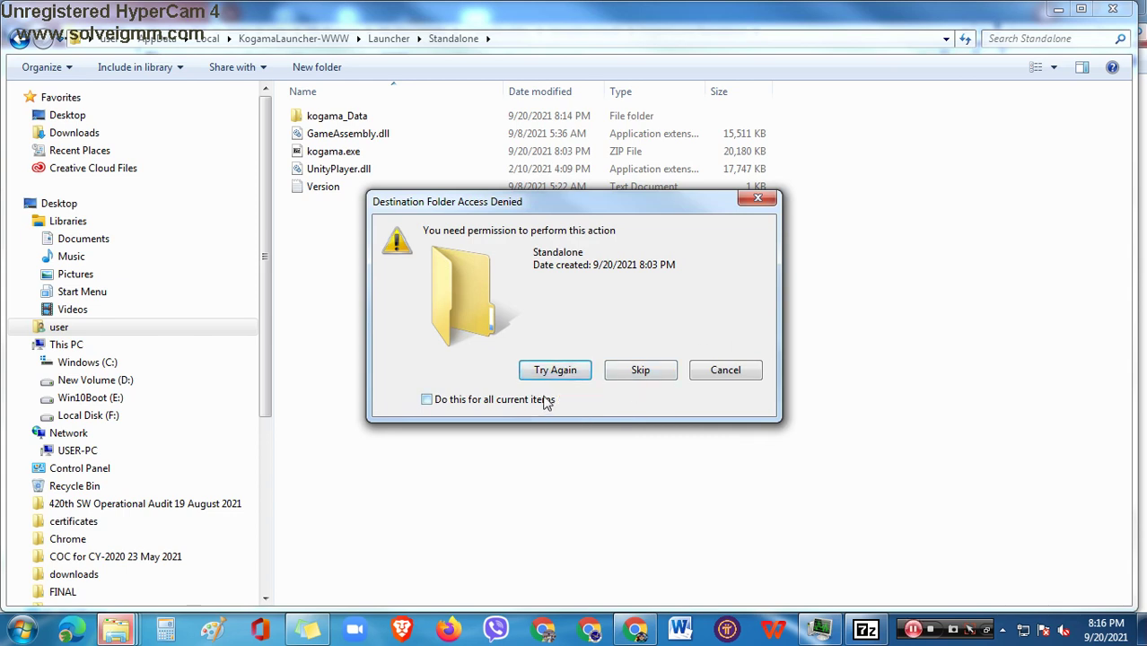
left_click(615, 375)
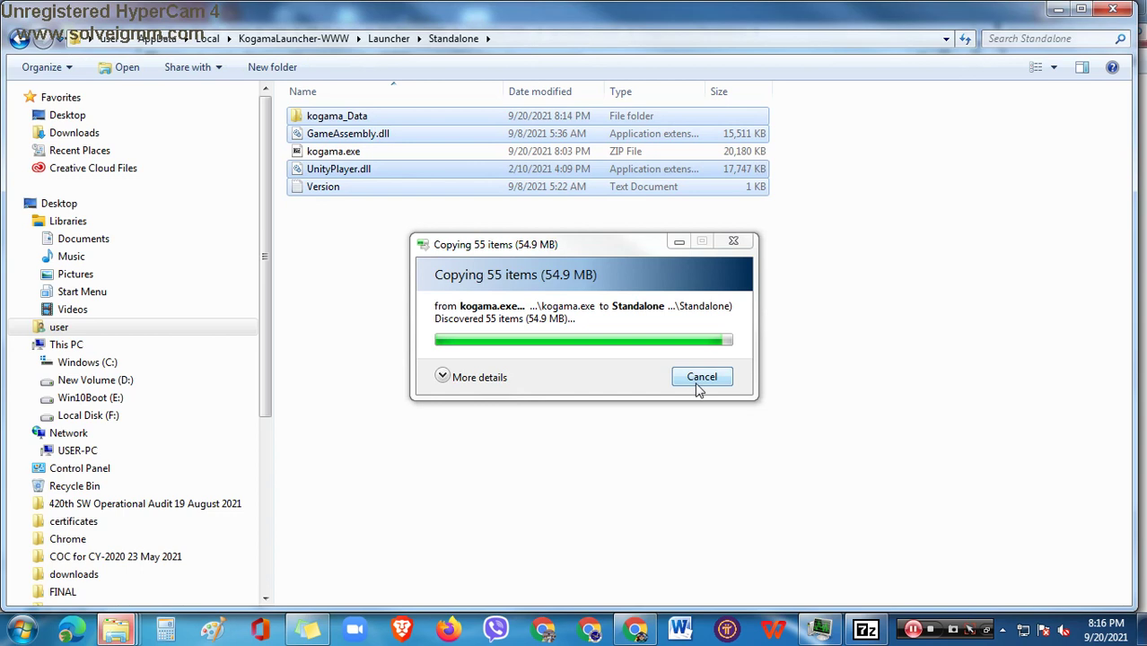
left_click_drag(551, 352, 671, 336)
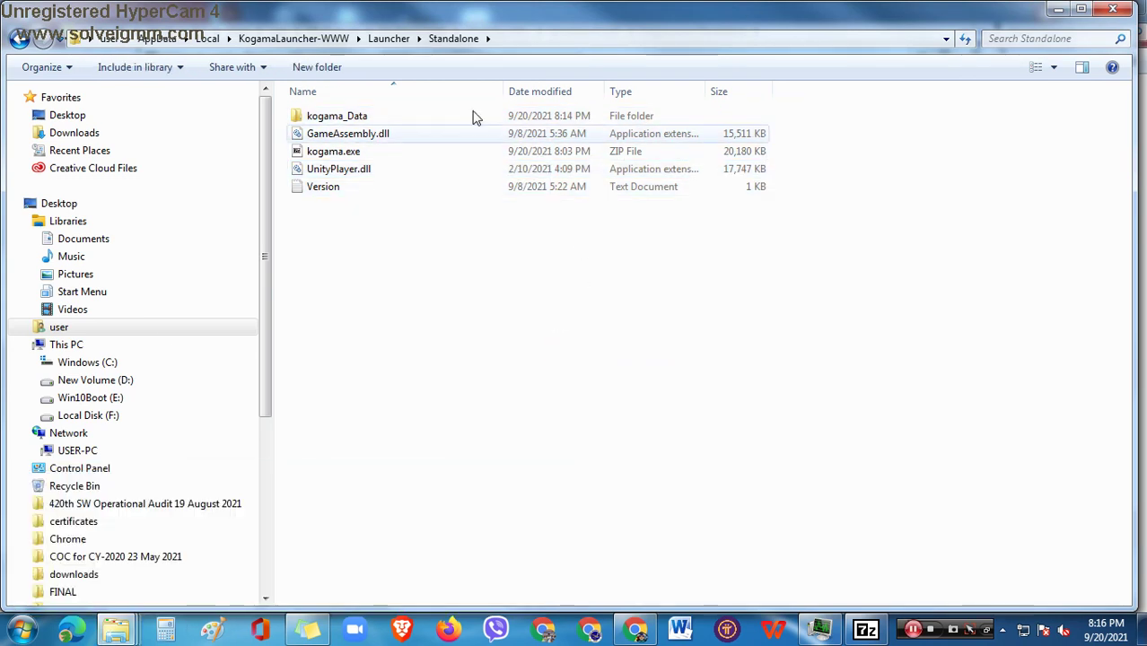
Open the Standalone folder's properties, inspect the third listed account's security permissions and cancel the permission editing.
mouse_move(128, 632)
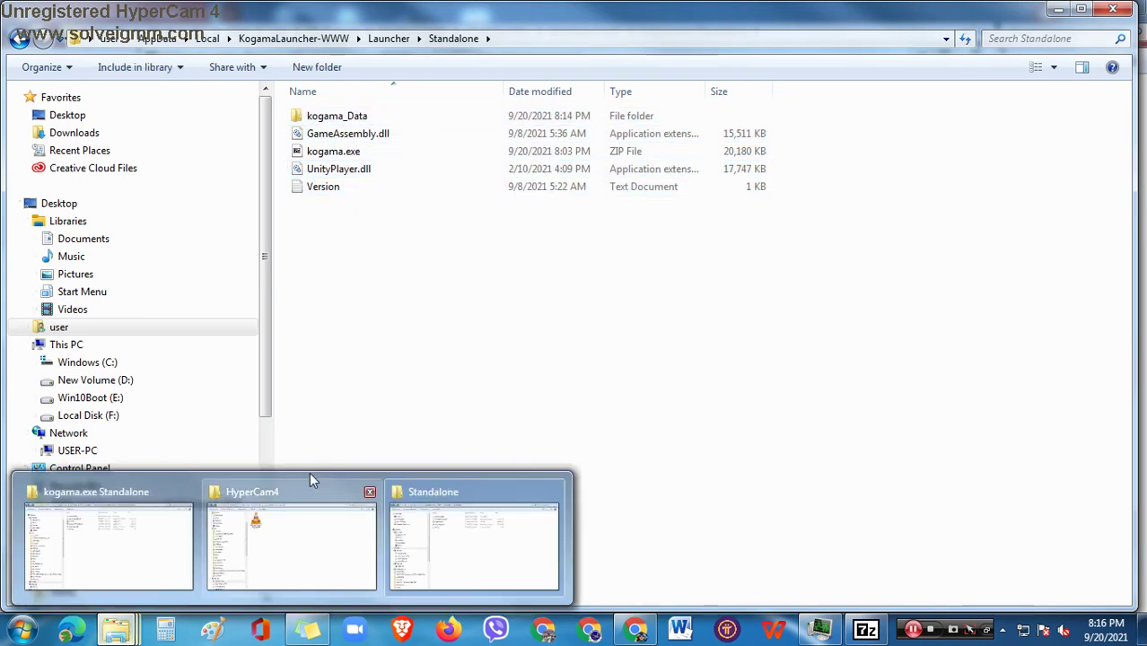
right_click(592, 373)
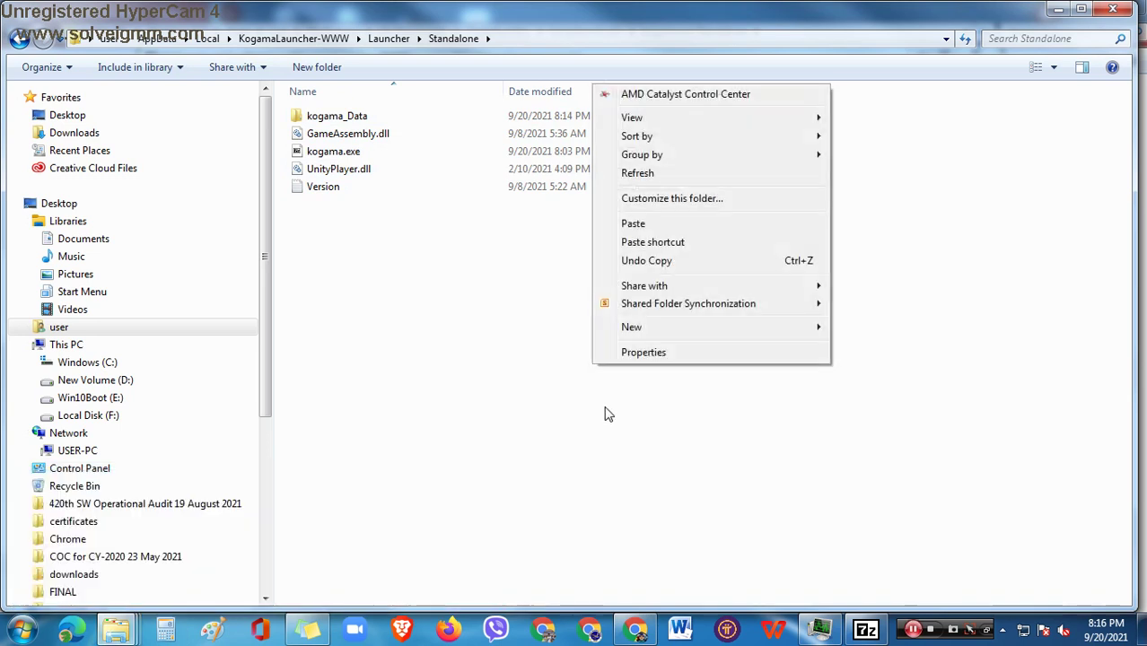
left_click(664, 350)
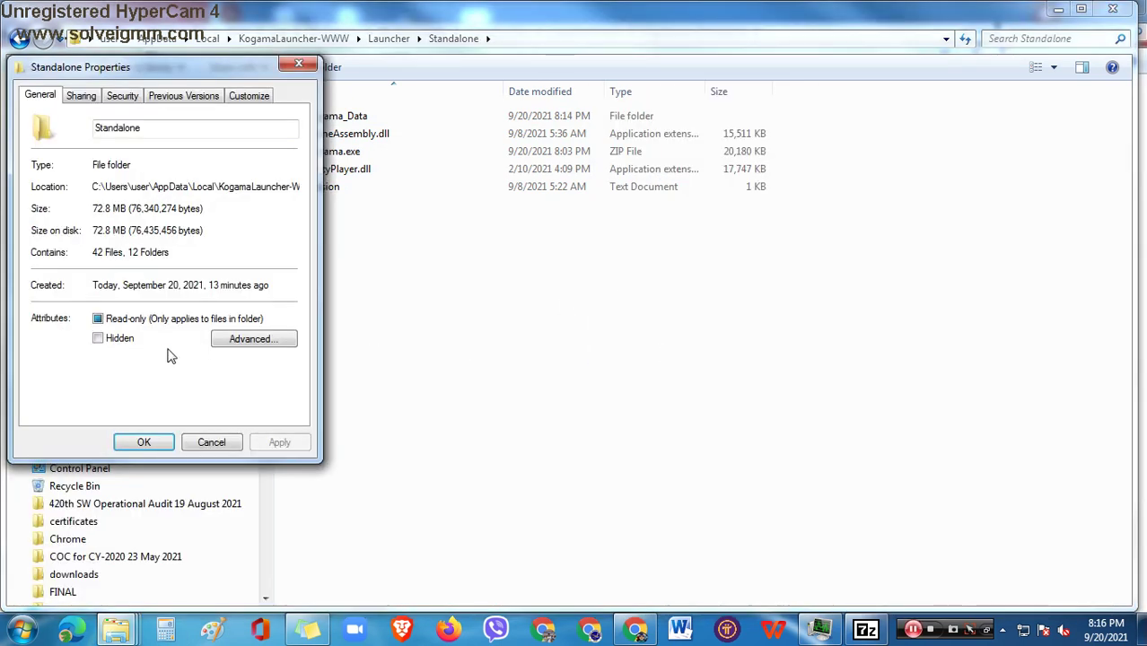
left_click(285, 343)
left_click(244, 359)
left_click(95, 98)
left_click(122, 95)
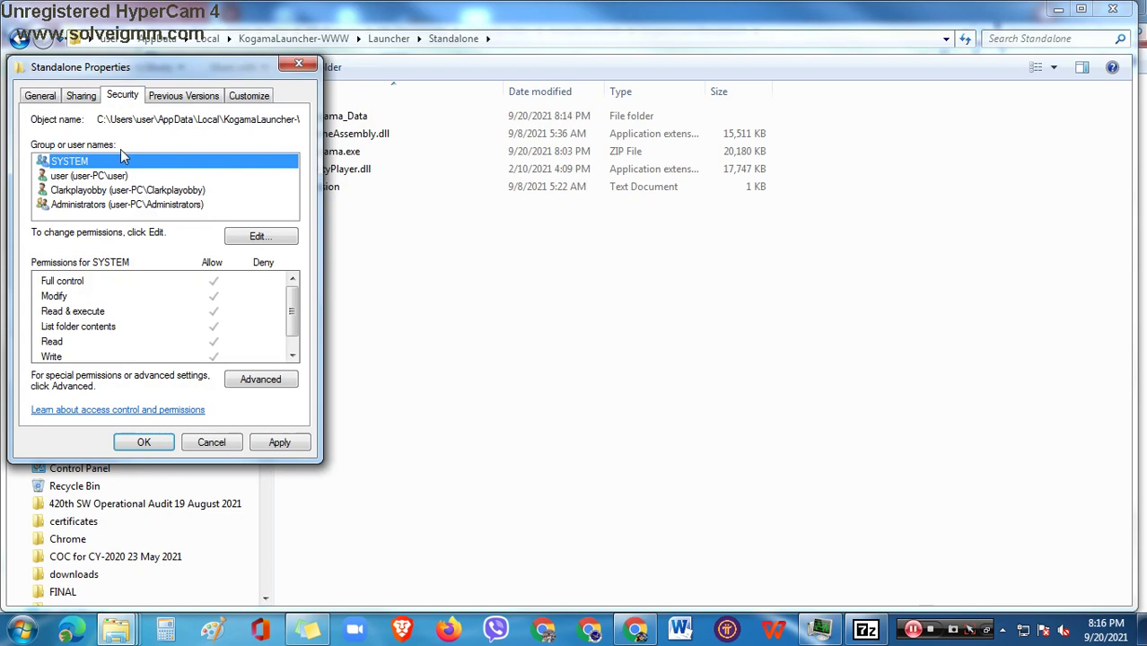
left_click(259, 238)
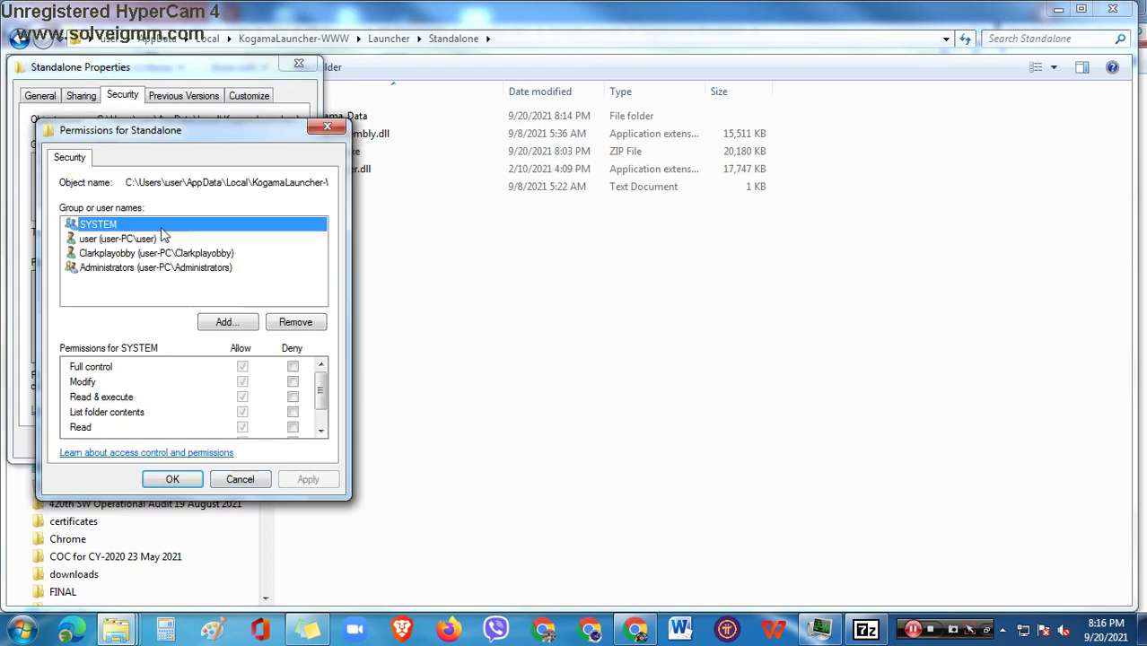
left_click(158, 256)
scroll(321, 385, "down", 1)
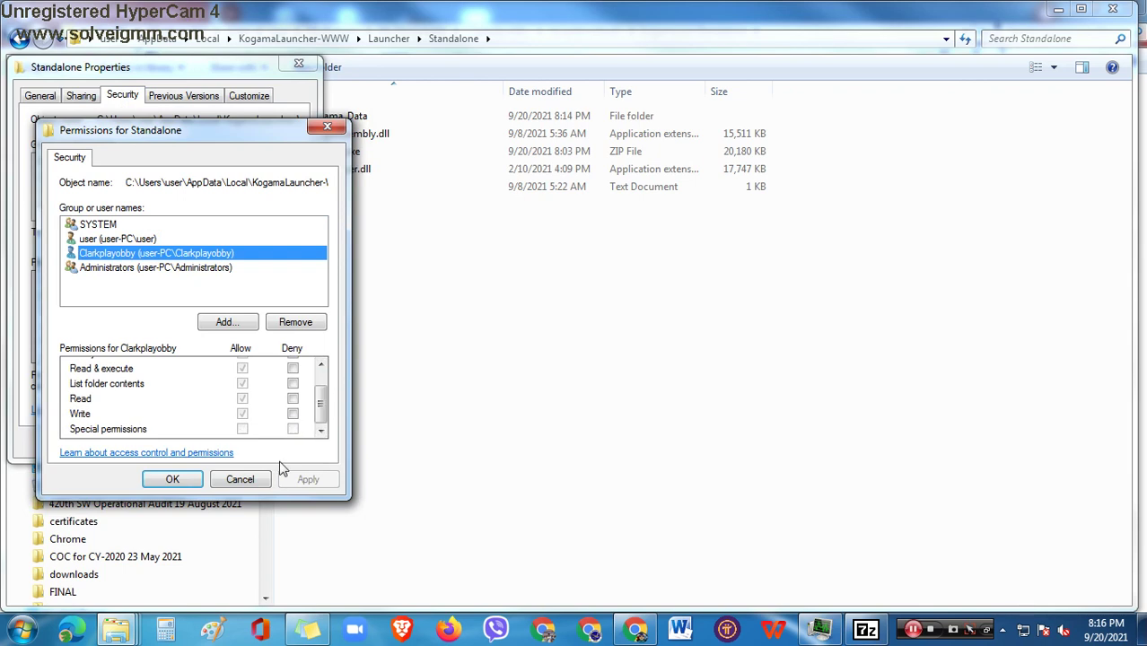
left_click(239, 479)
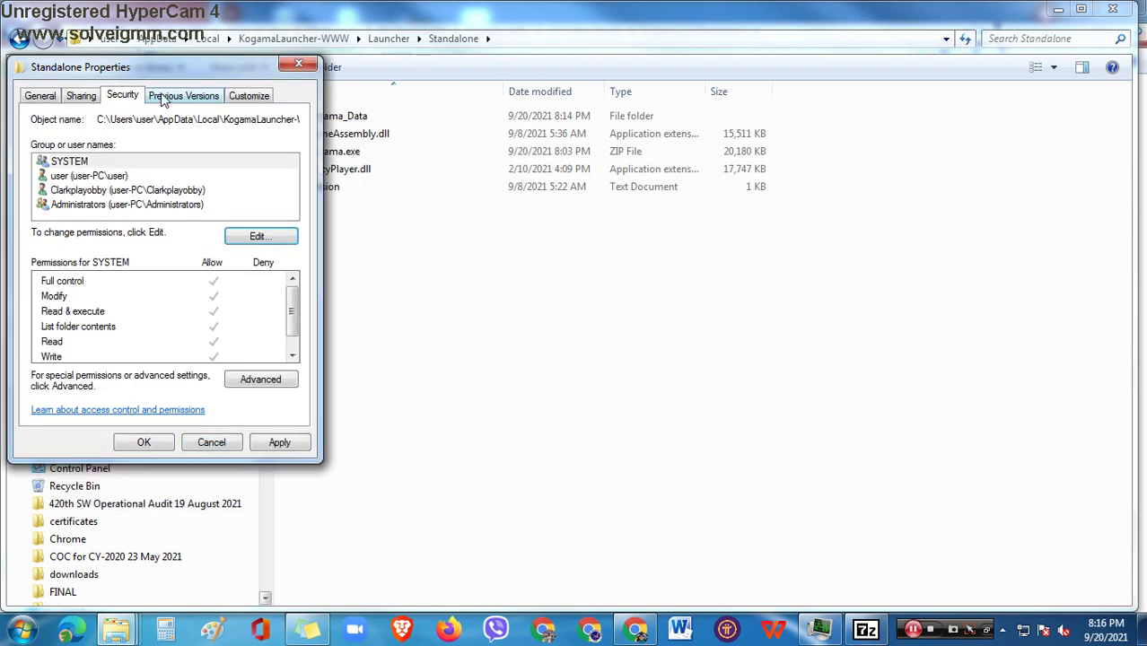
Inspect the full permission entry of the account "user" in the Standalone folder's advanced security settings, leaving it unedited.
scroll(292, 311, "down", 1)
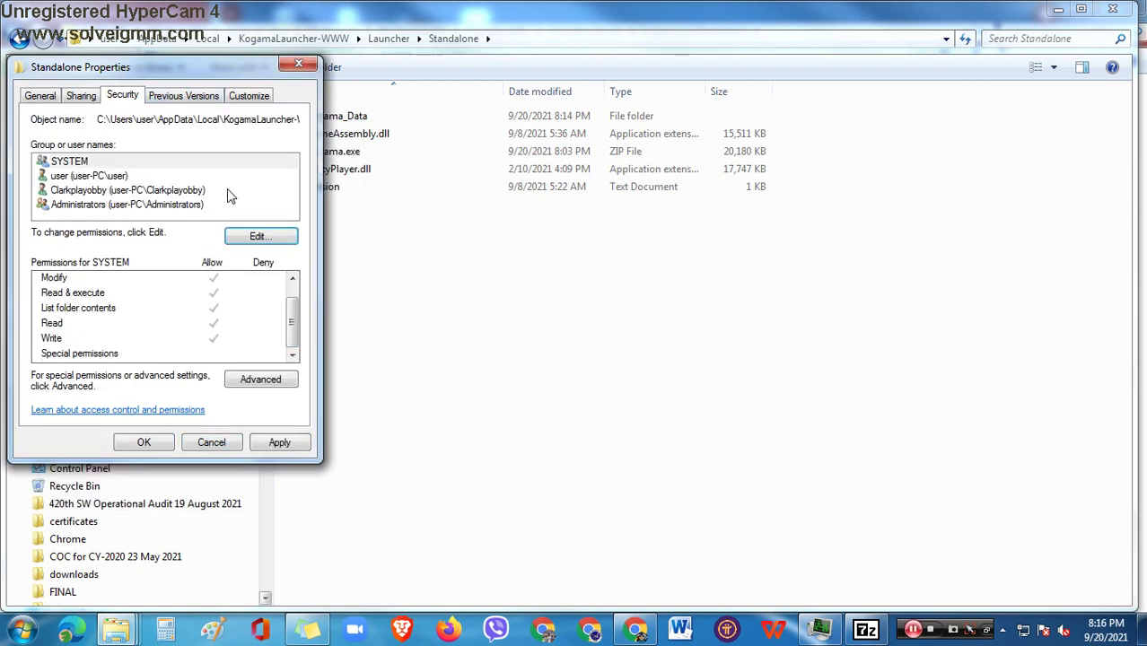
left_click(268, 381)
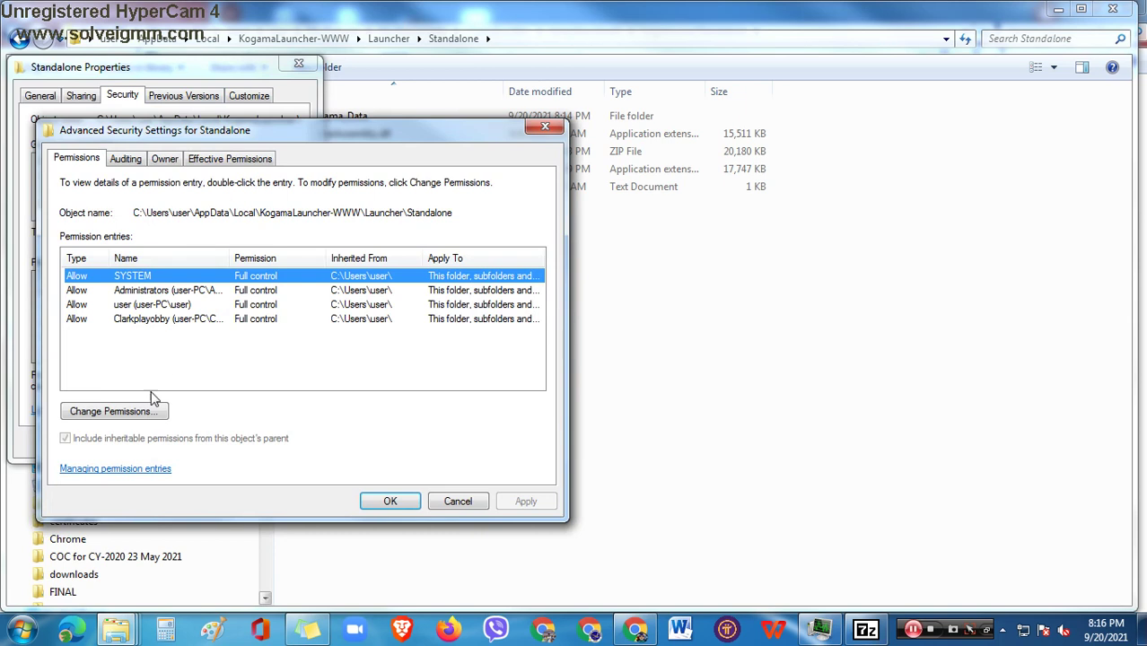
left_click(157, 305)
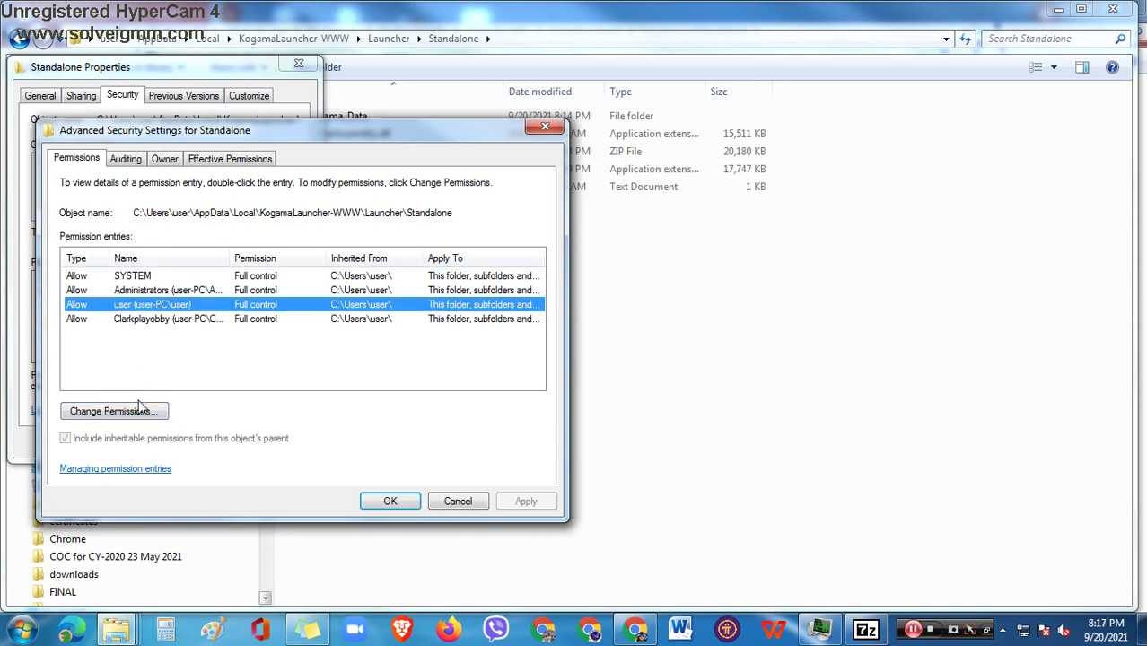
left_click(139, 410)
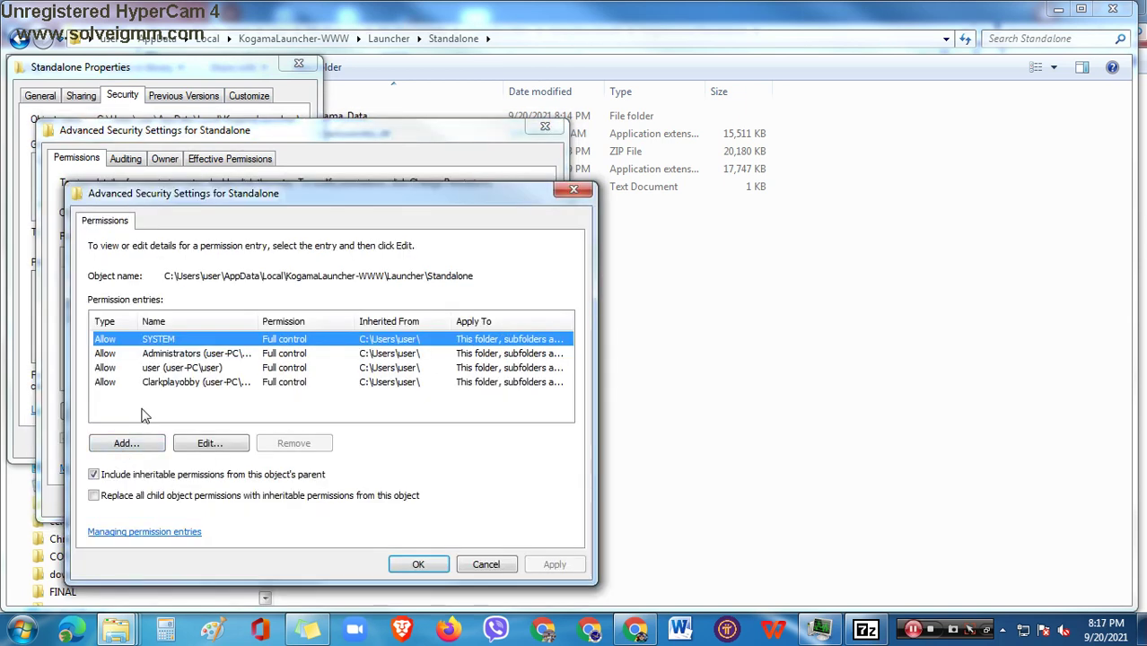
left_click(151, 369)
left_click(203, 444)
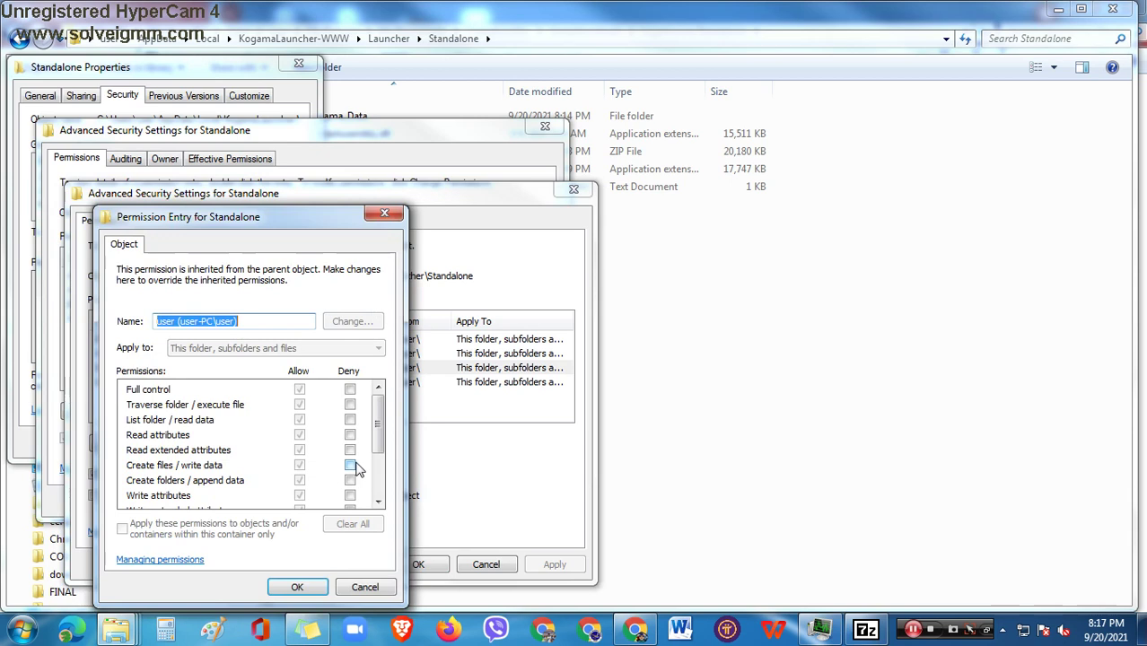
left_click_drag(377, 431, 378, 552)
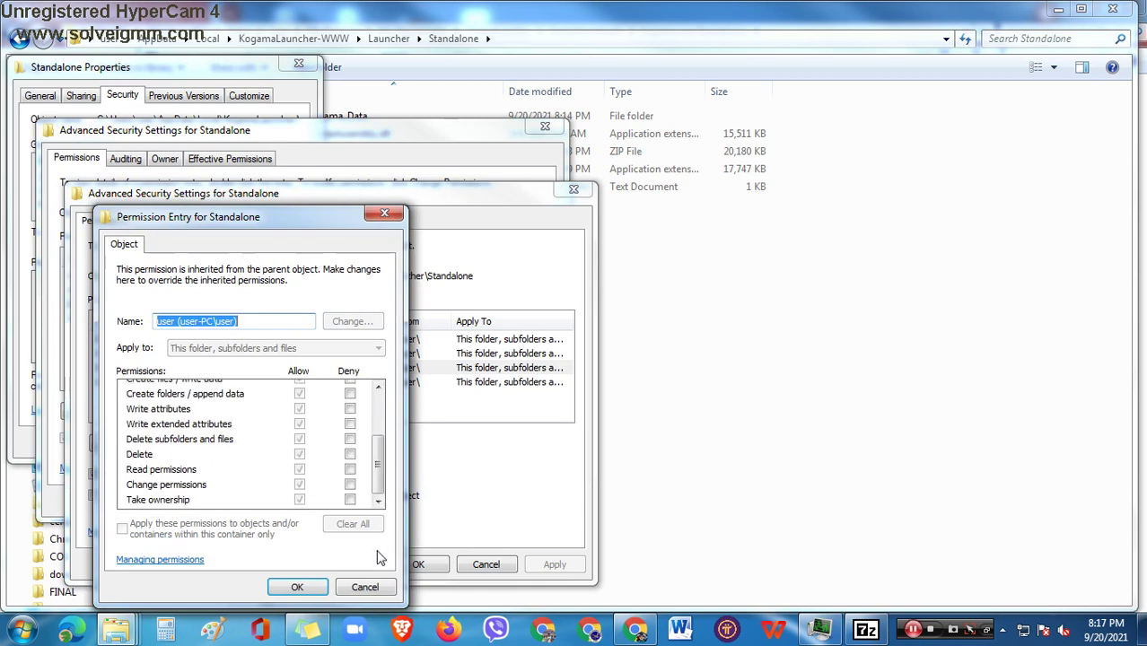
left_click(375, 589)
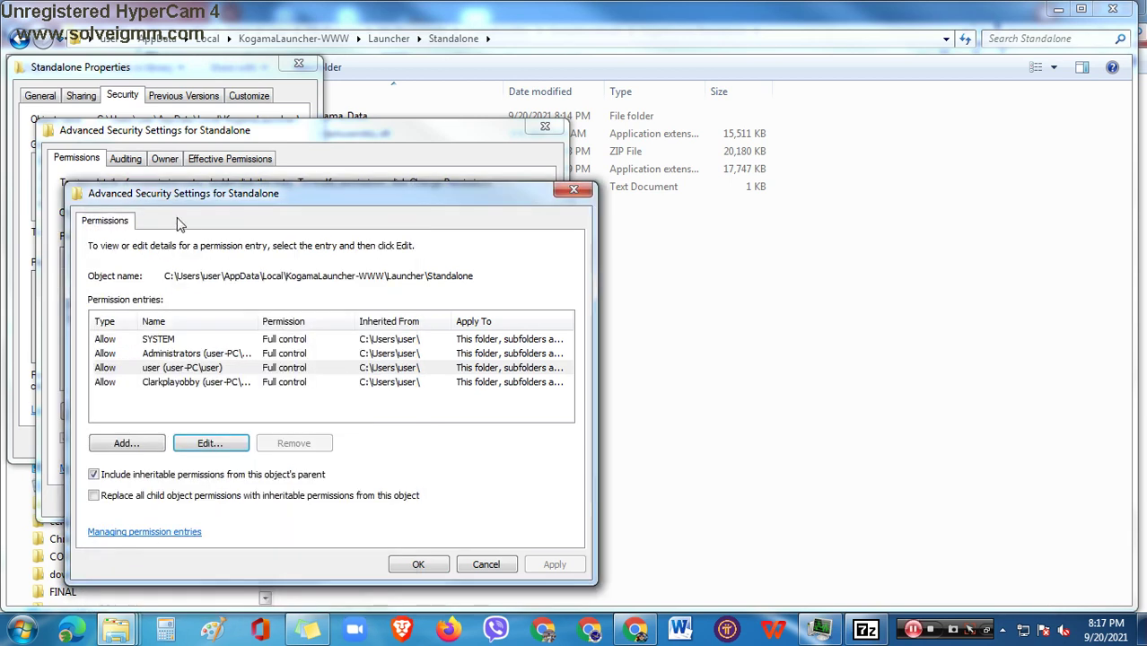
left_click(494, 565)
Limit the "user" auditing entry to objects and containers within this container only, apply it and close the Standalone folder's properties.
left_click(130, 162)
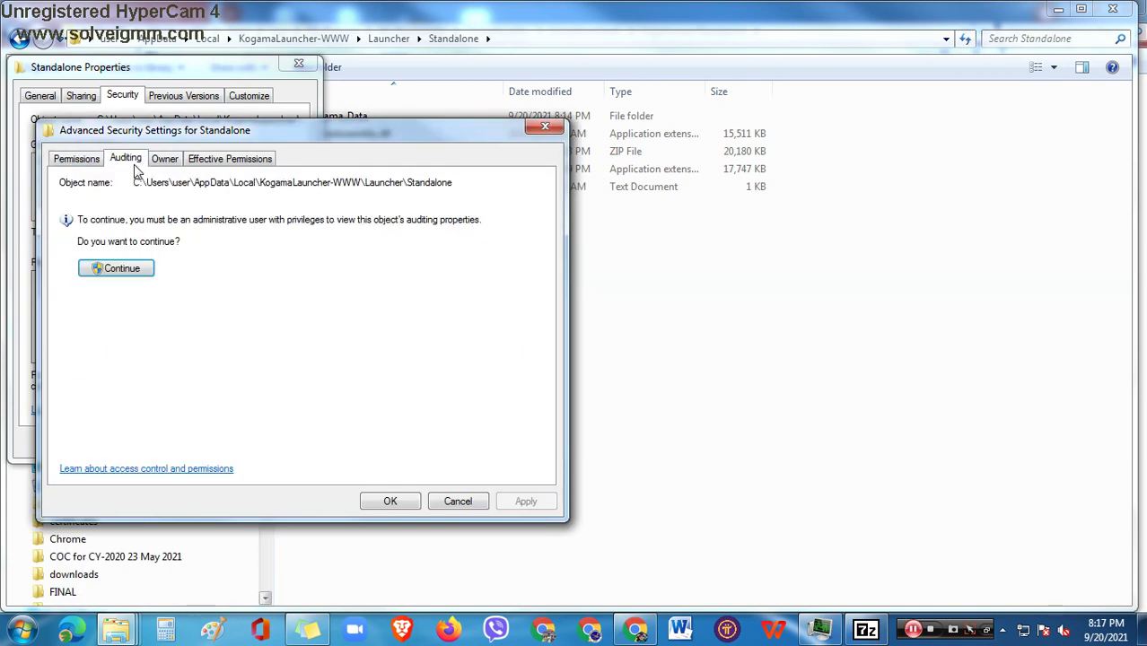
left_click(122, 266)
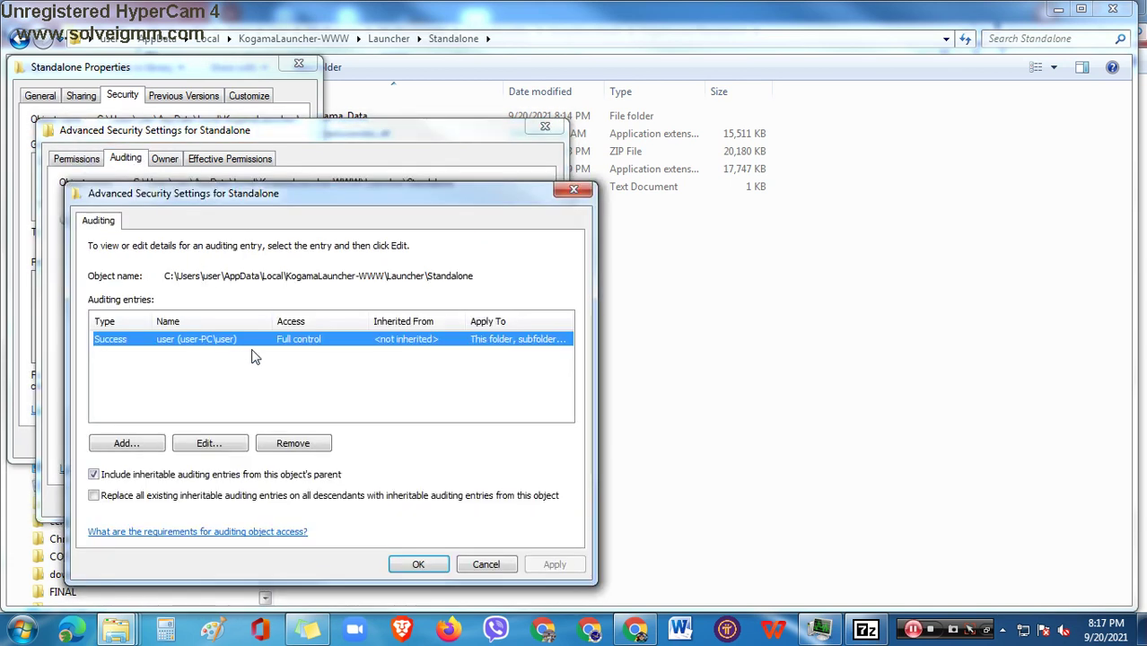
left_click_drag(283, 201, 548, 127)
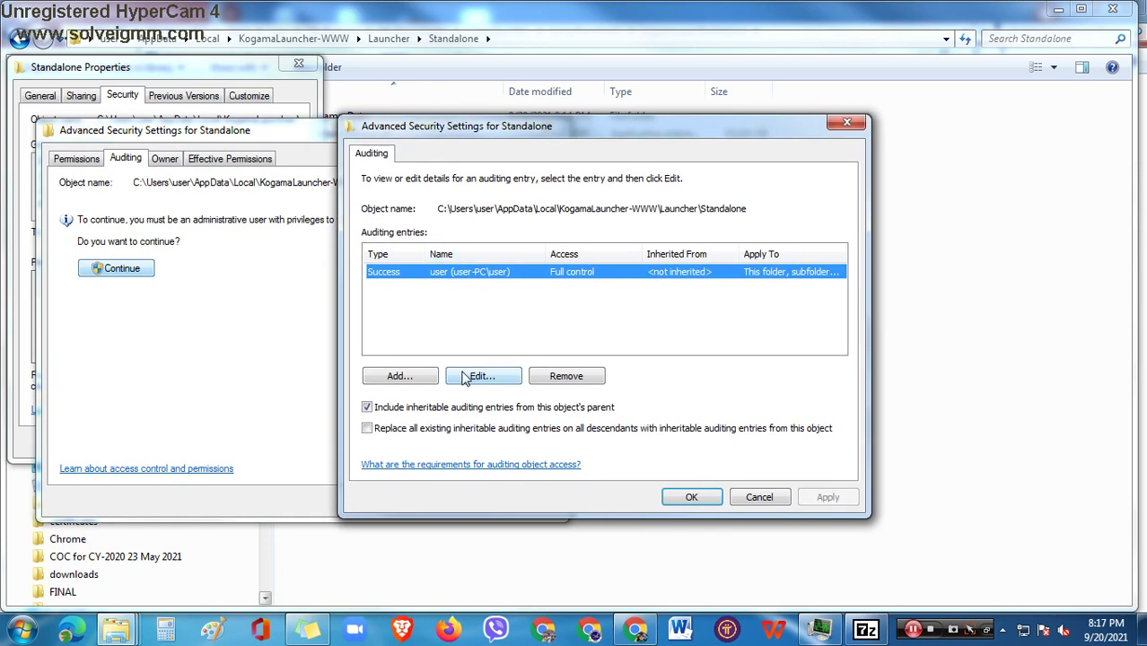
left_click(500, 380)
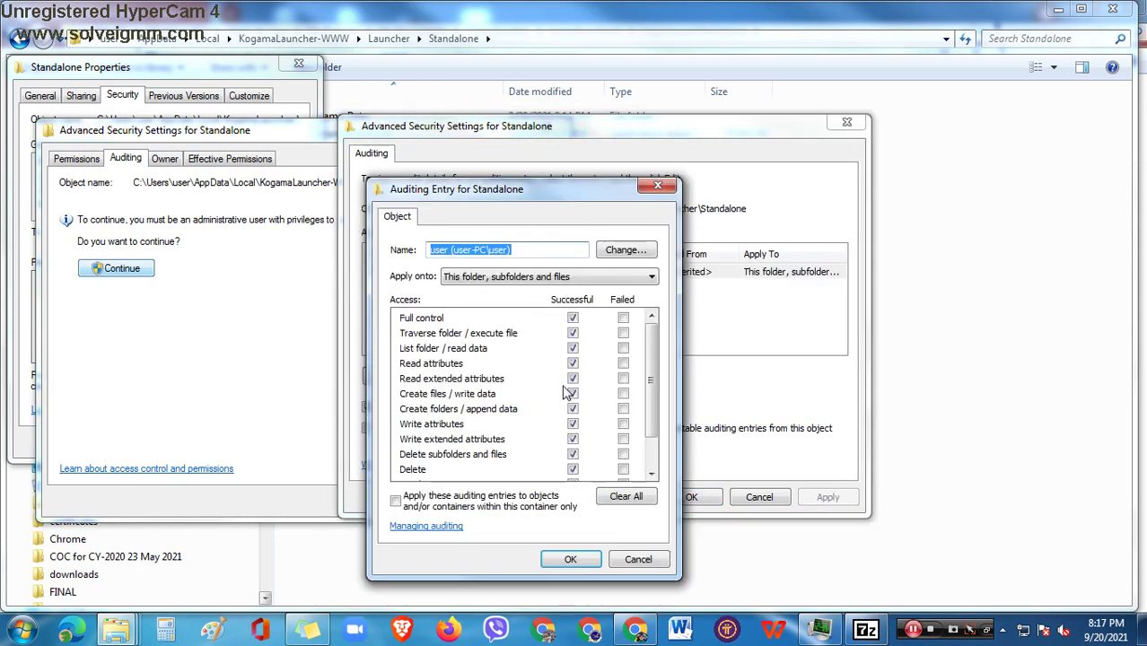
left_click_drag(653, 412, 652, 496)
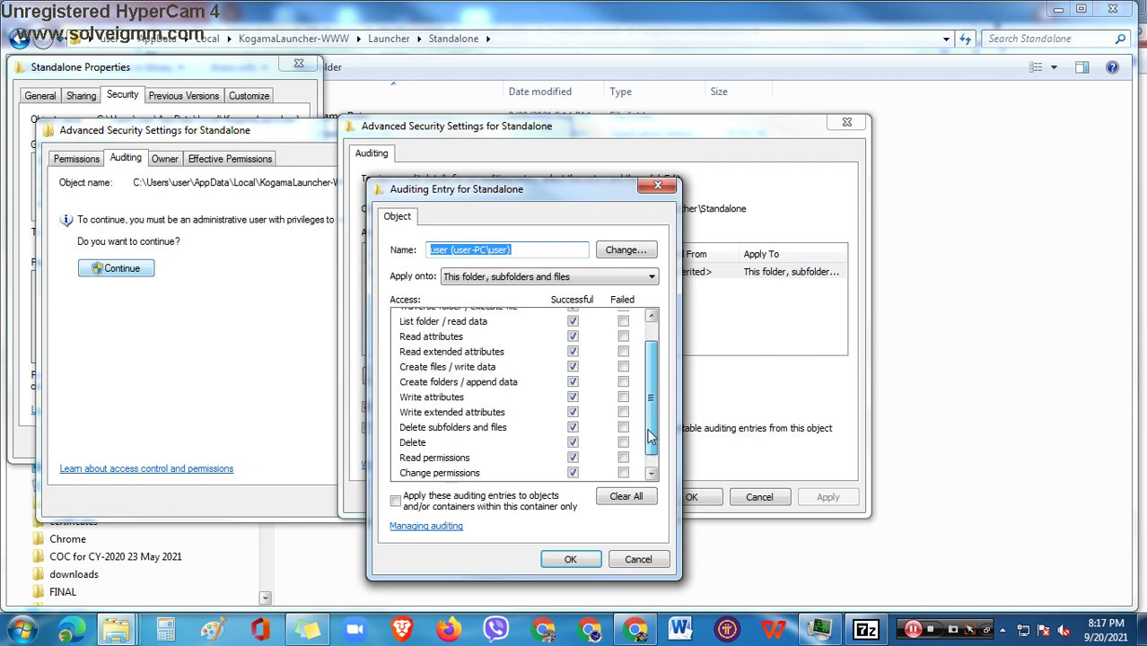
left_click(648, 497)
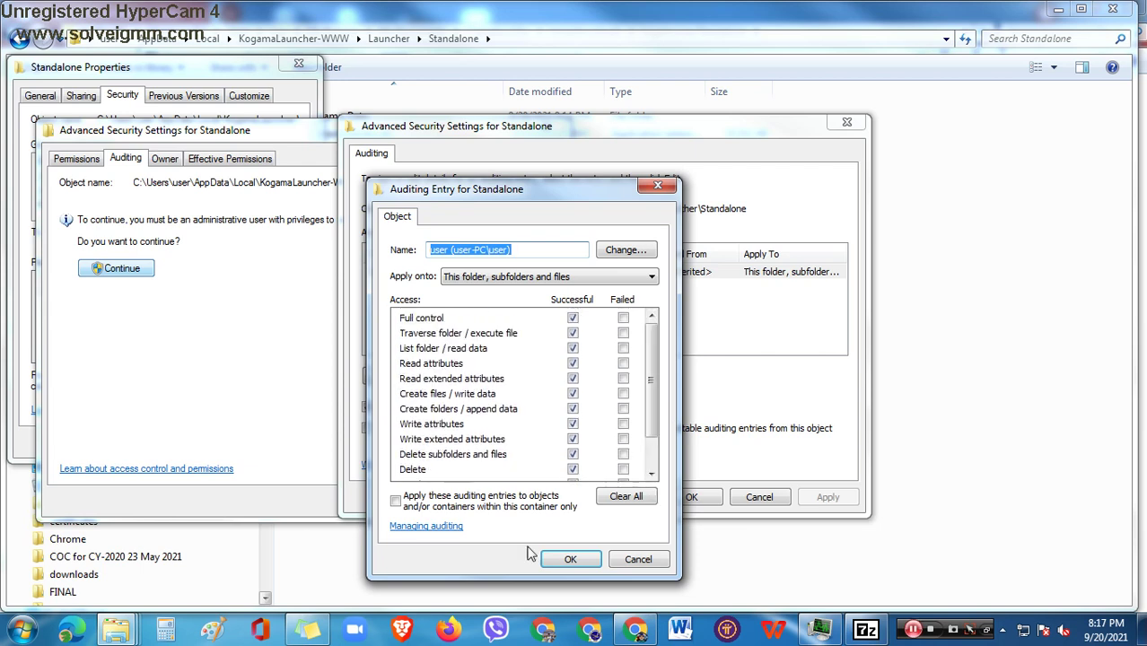
left_click(520, 508)
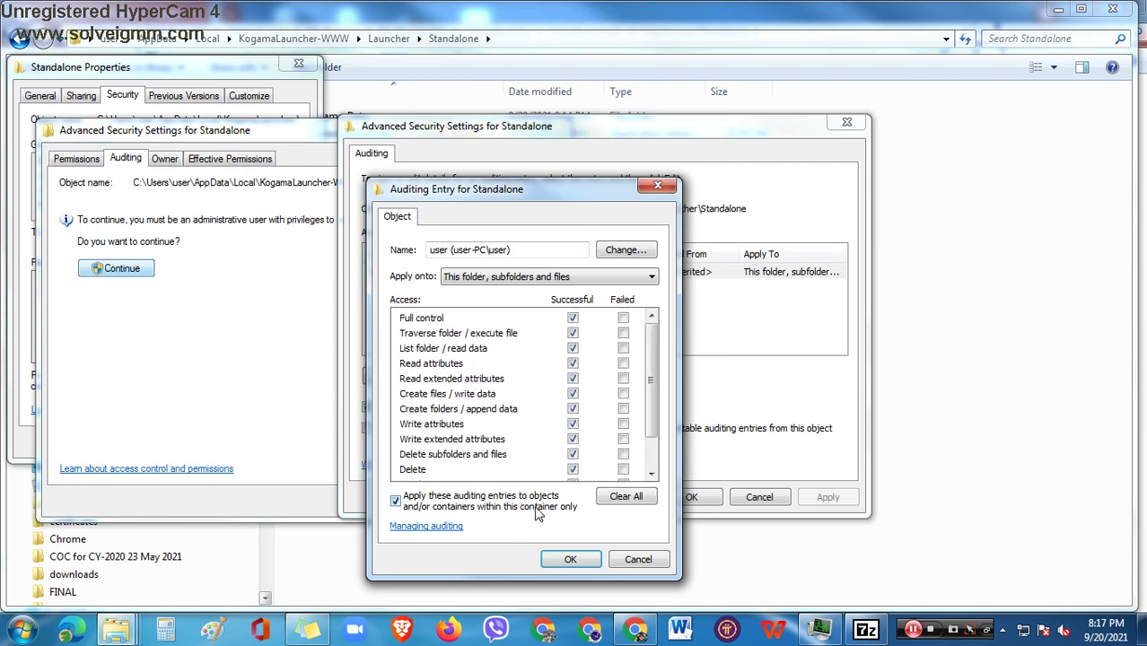
left_click(567, 560)
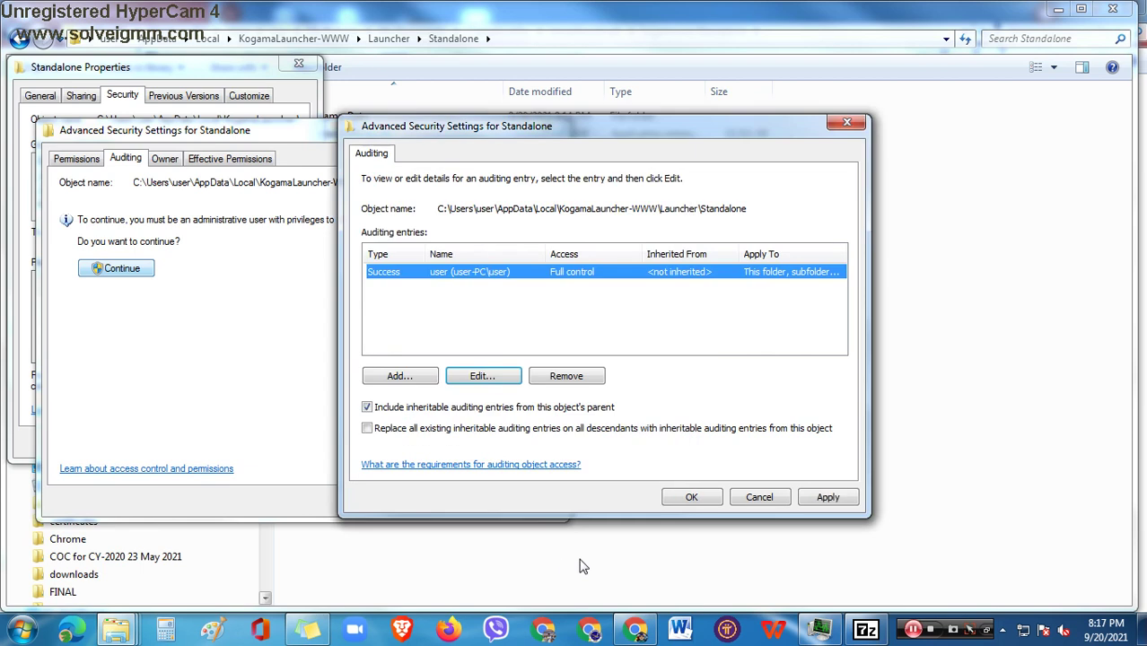
left_click(818, 497)
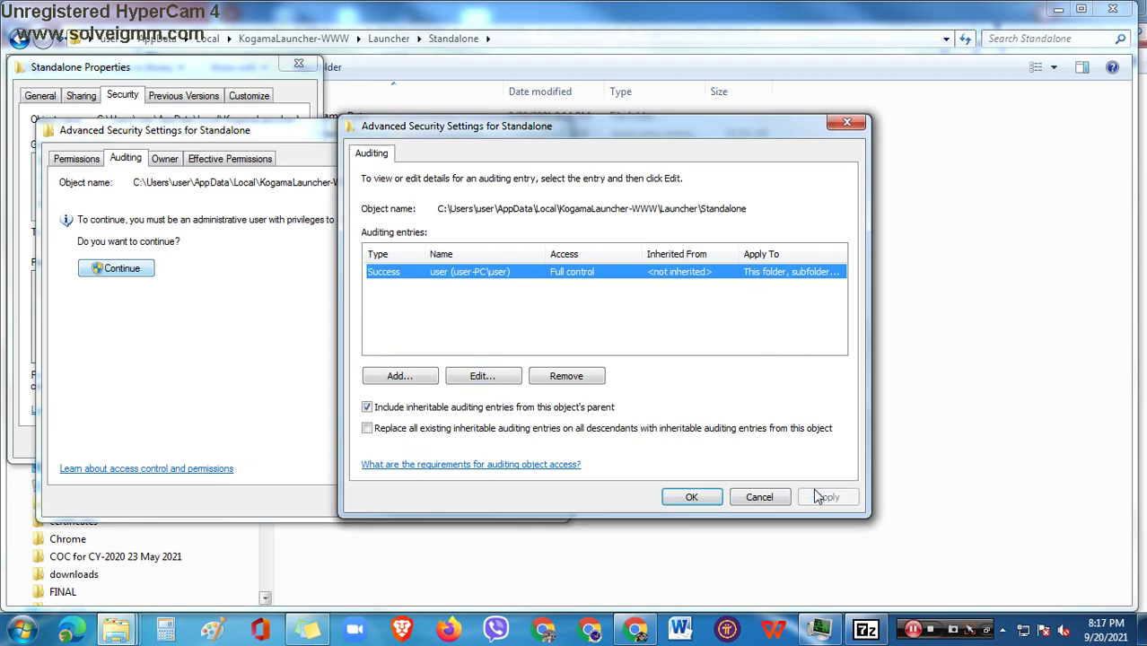
left_click(684, 502)
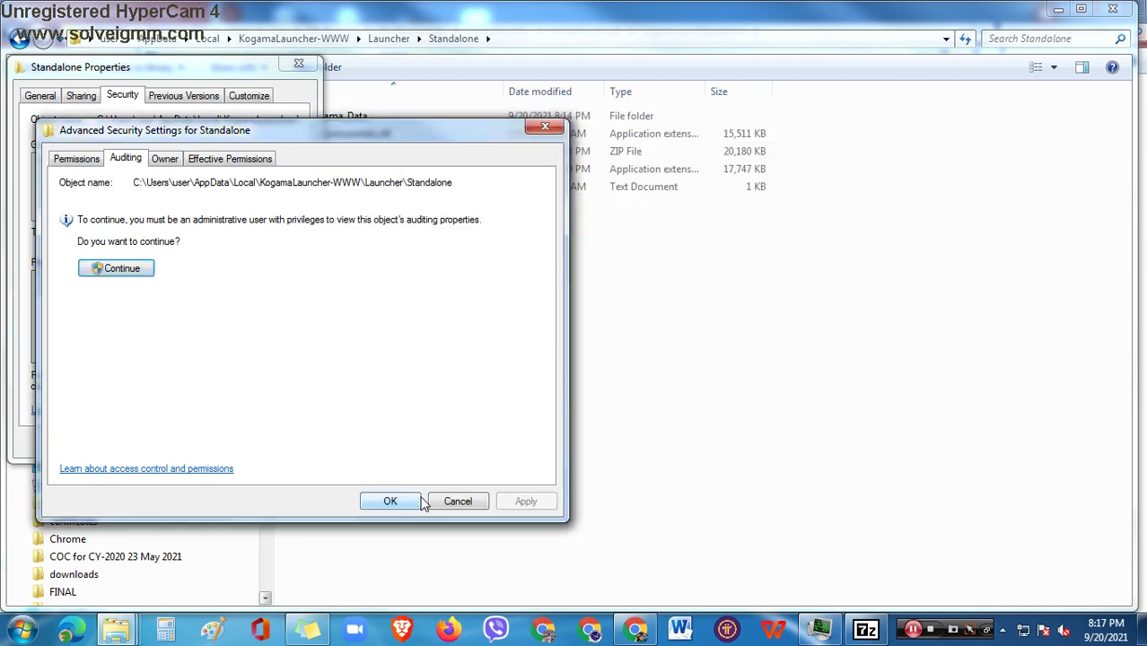
left_click(392, 501)
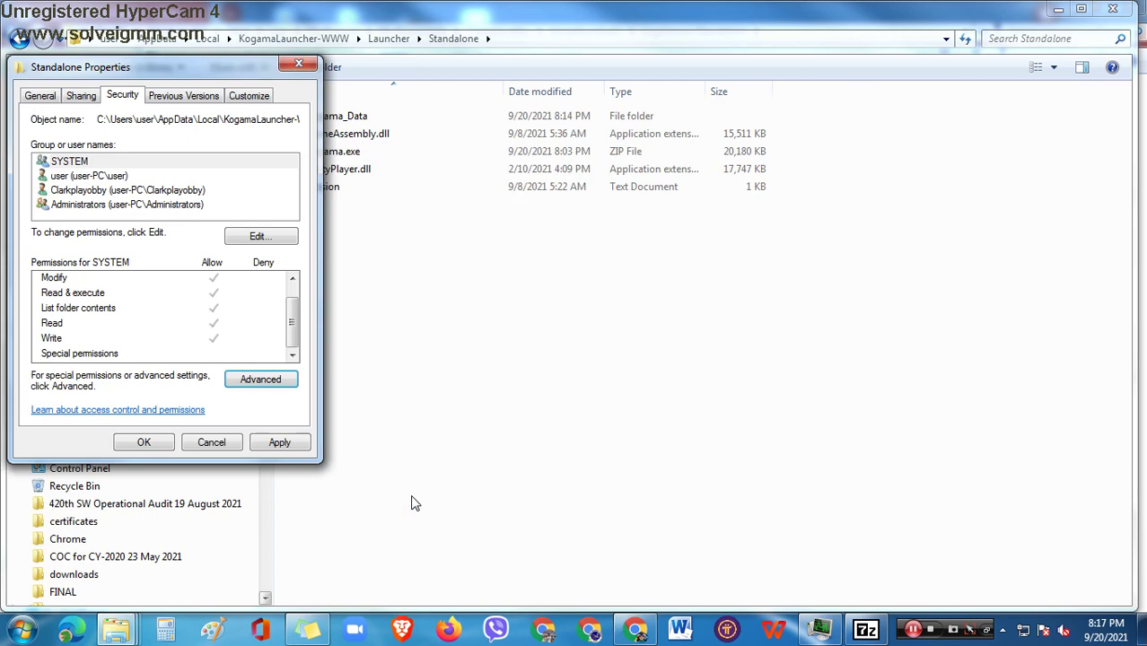
left_click(143, 442)
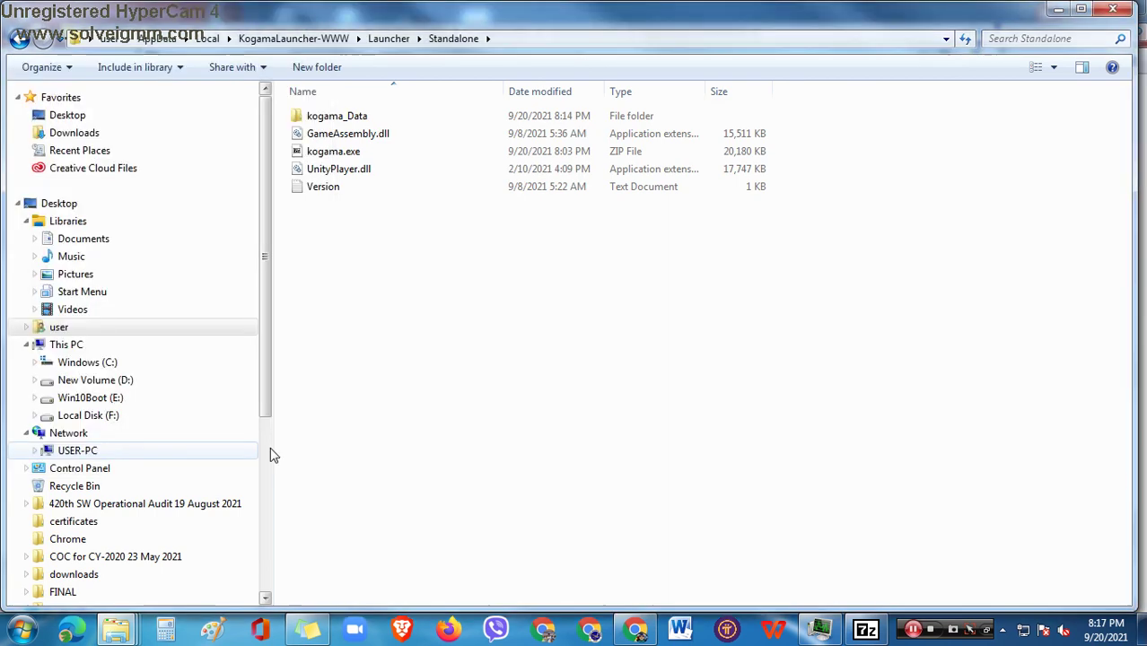
Try again to paste the copied game files into the Standalone folder, merging all folders, retrying denied access and skipping the item, and close the window.
right_click(440, 321)
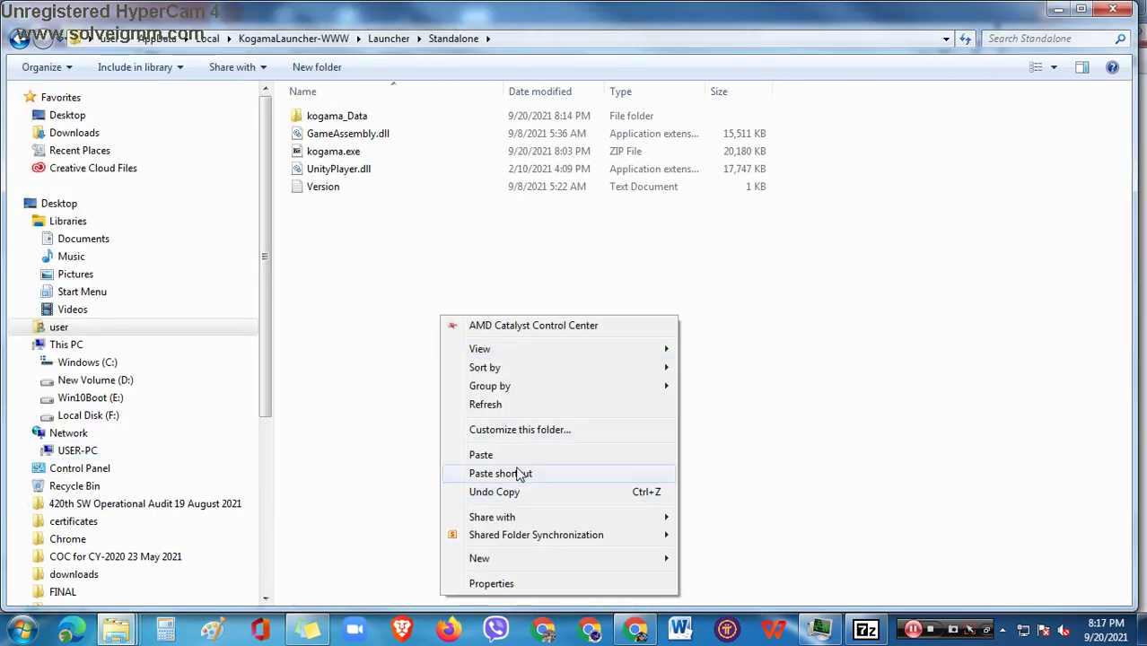
left_click(518, 453)
left_click(571, 393)
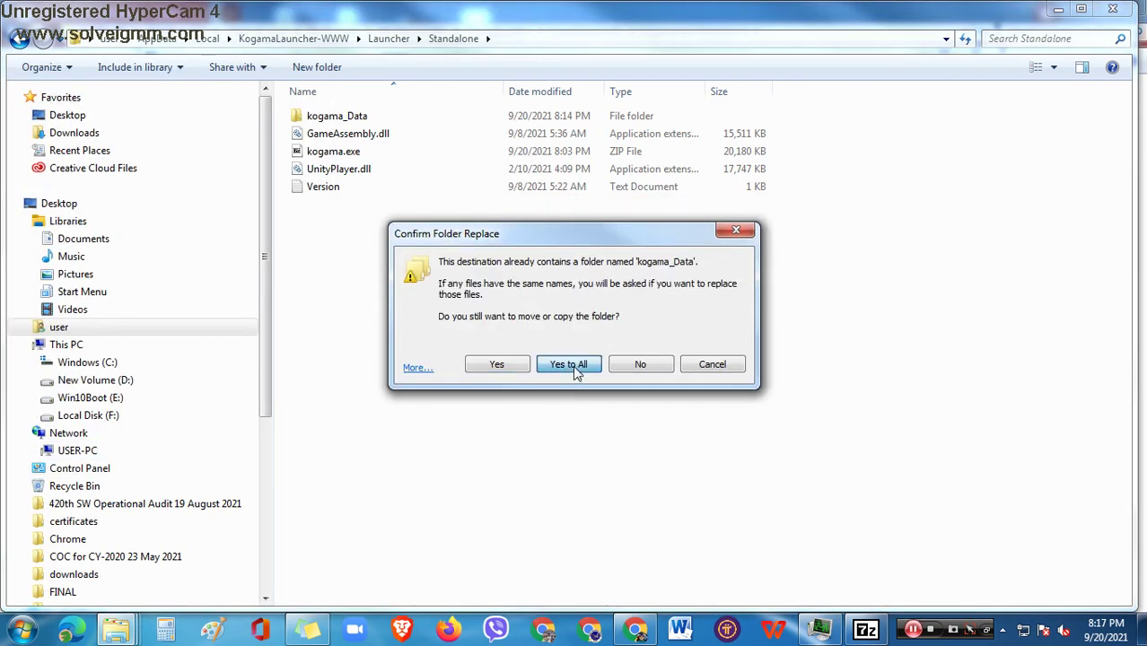
left_click(573, 368)
left_click(561, 368)
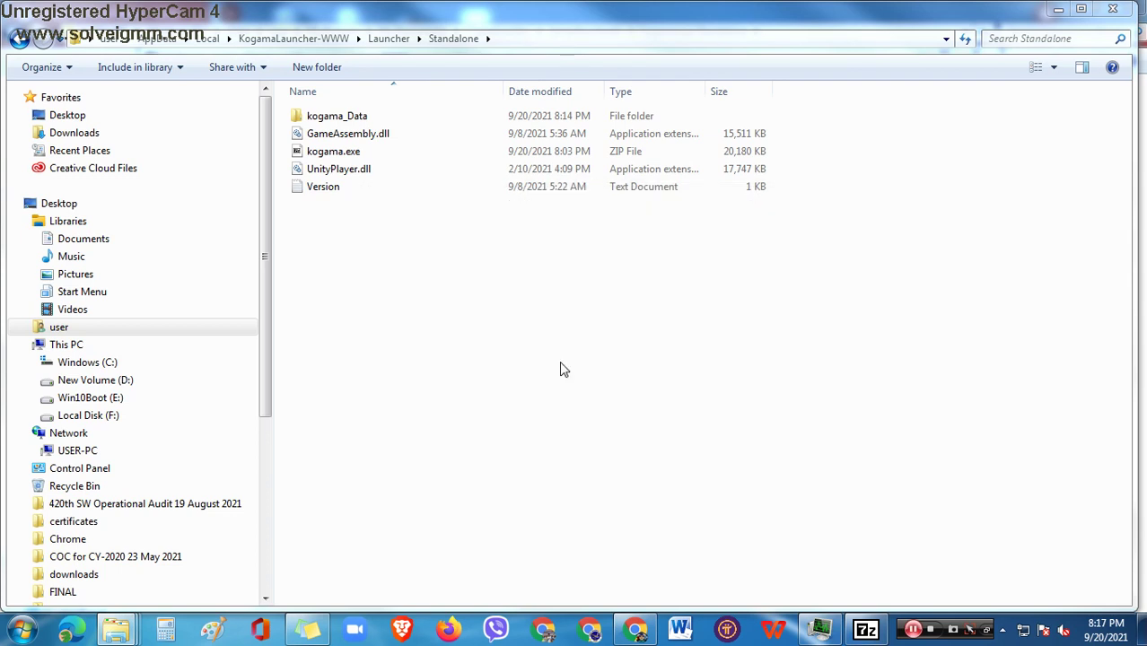
left_click(554, 372)
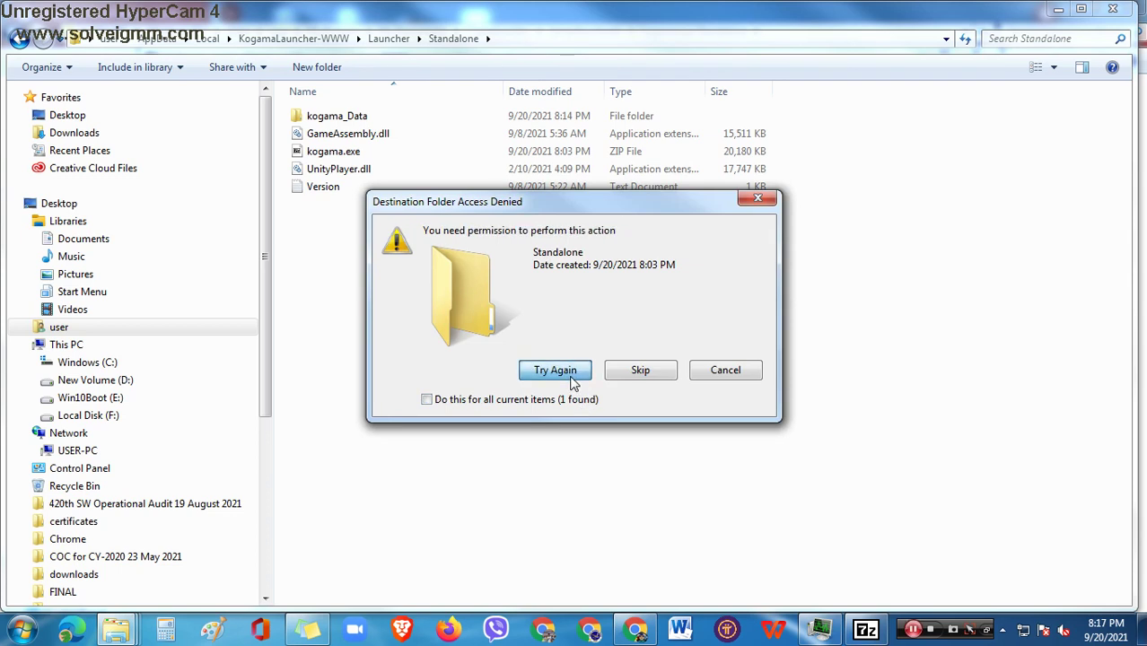
left_click(555, 371)
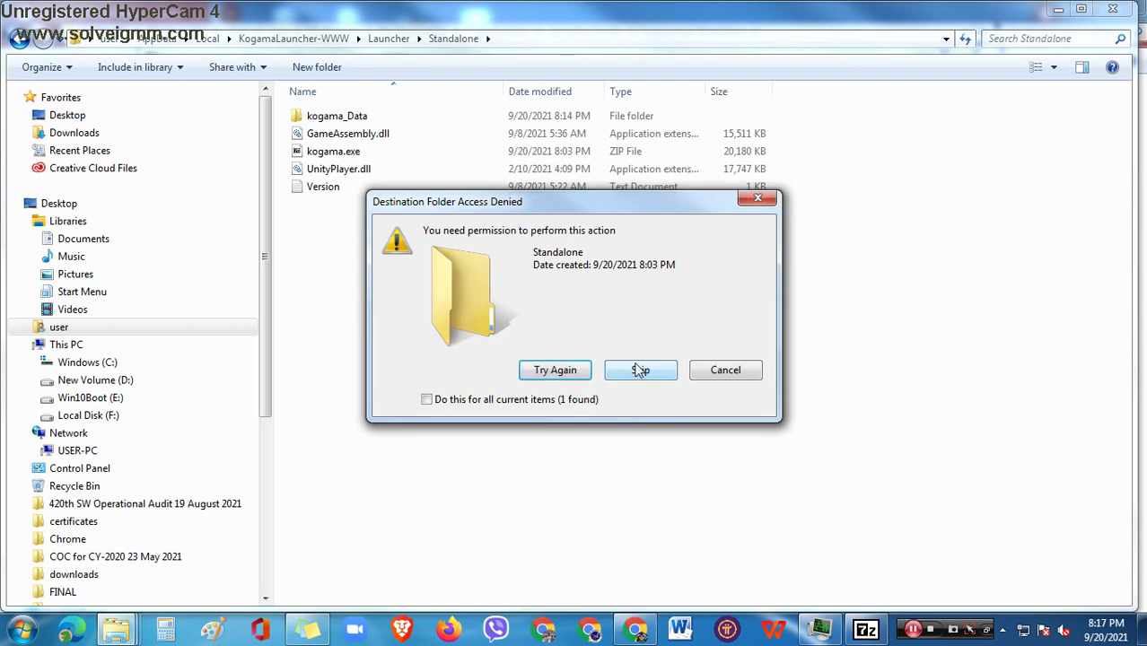
left_click(638, 370)
left_click_drag(539, 401, 867, 424)
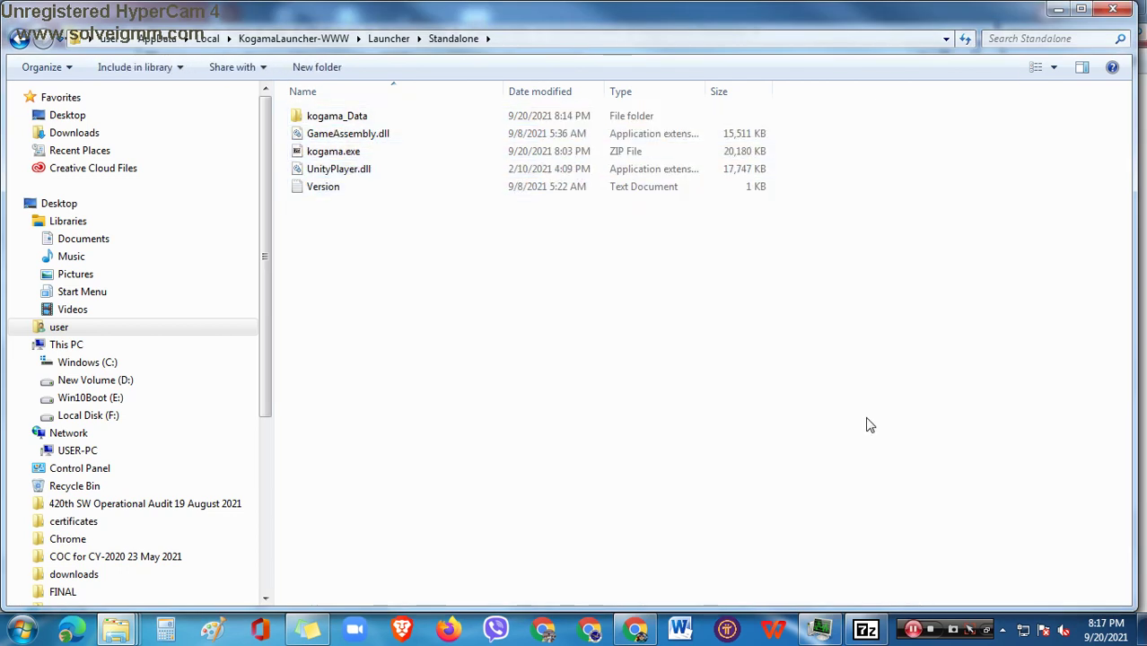
left_click(1116, 11)
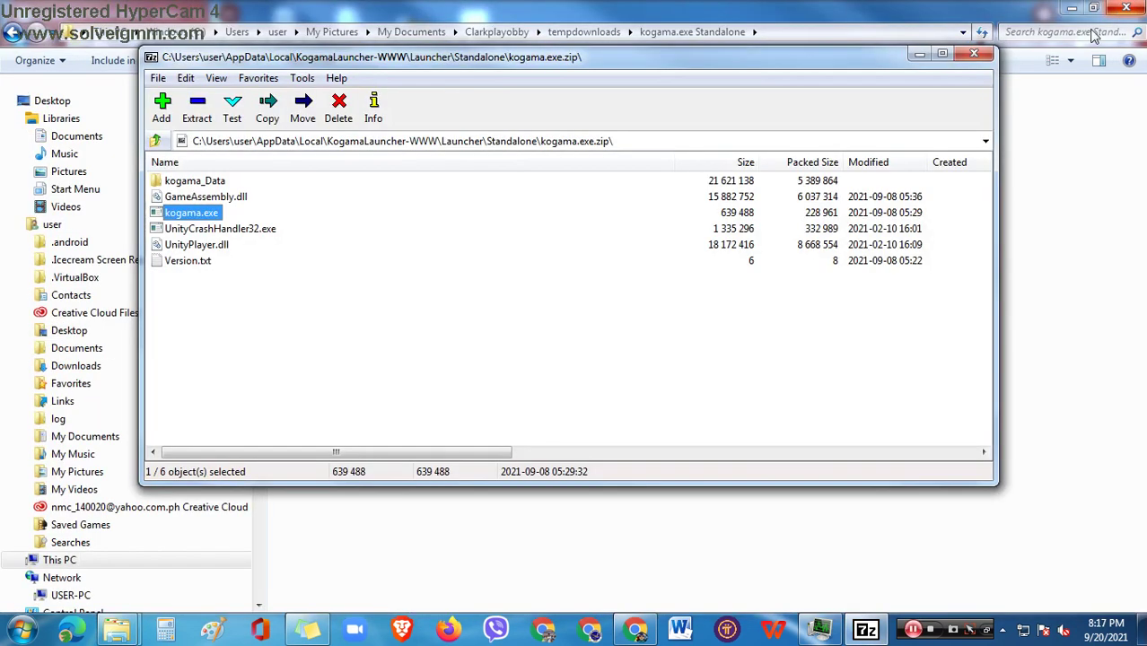
Try to run kogama.exe from within the kogama.exe.zip archive in 7-Zip, dismiss the system error and minimize the archive window.
double_click(840, 56)
left_click(75, 176)
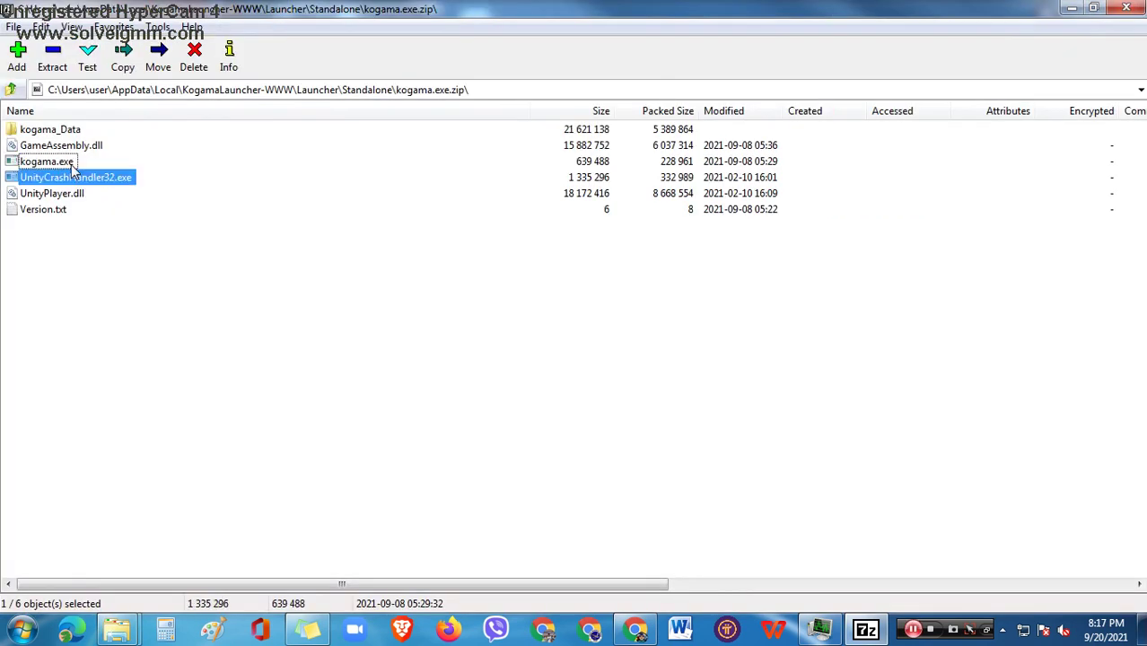
left_click(57, 163)
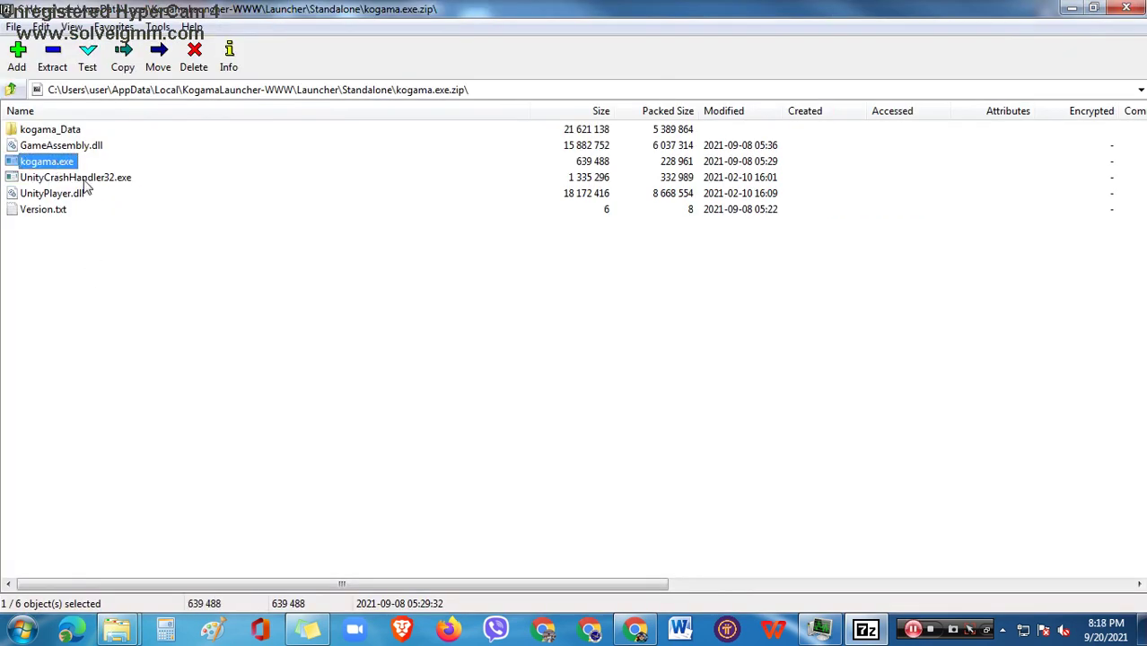
left_click(84, 184)
left_click(109, 254)
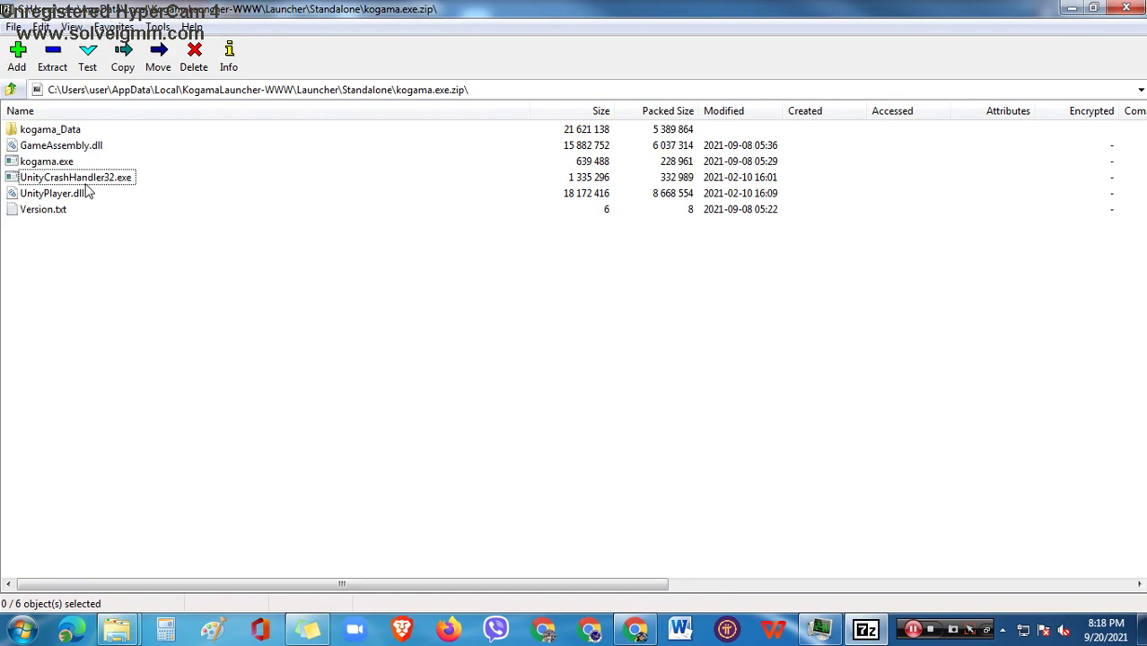
double_click(47, 164)
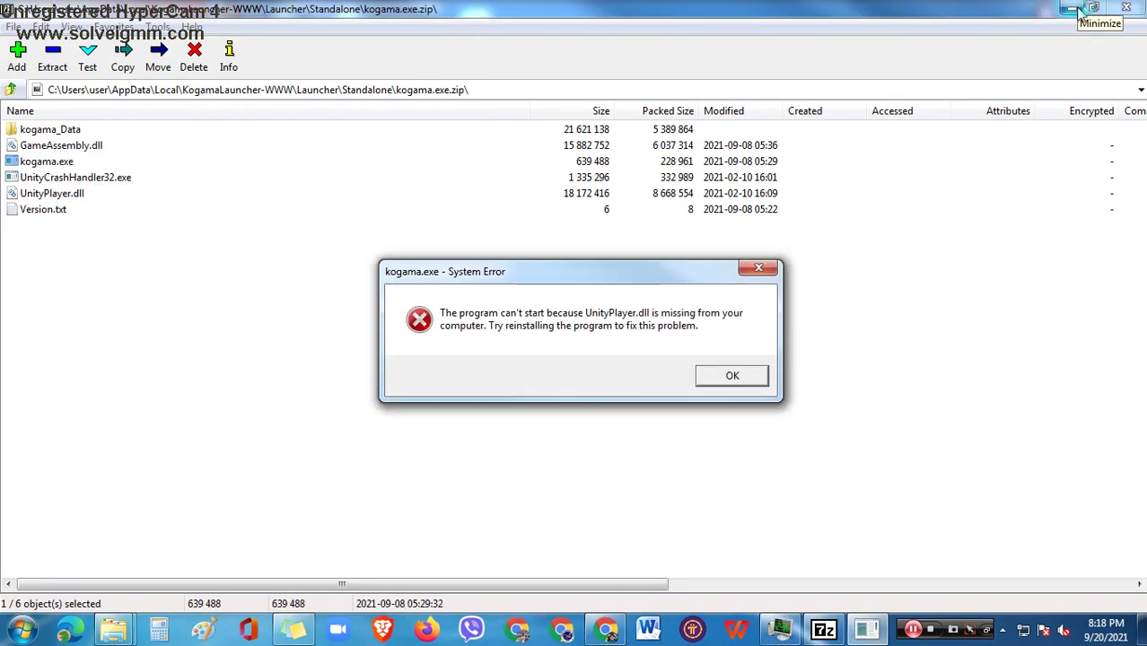
left_click(752, 375)
left_click(1071, 7)
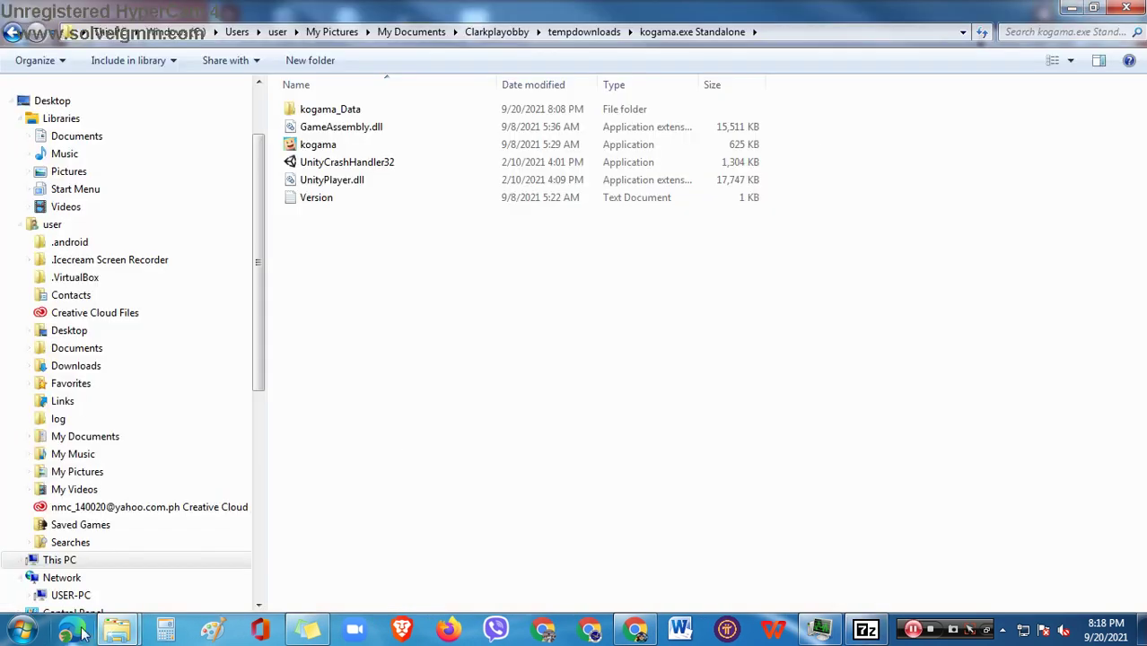
Copy the kogama.exe.zip path from 7-Zip, open it in a new Windows Explorer window and go up to the Standalone folder.
right_click(613, 149)
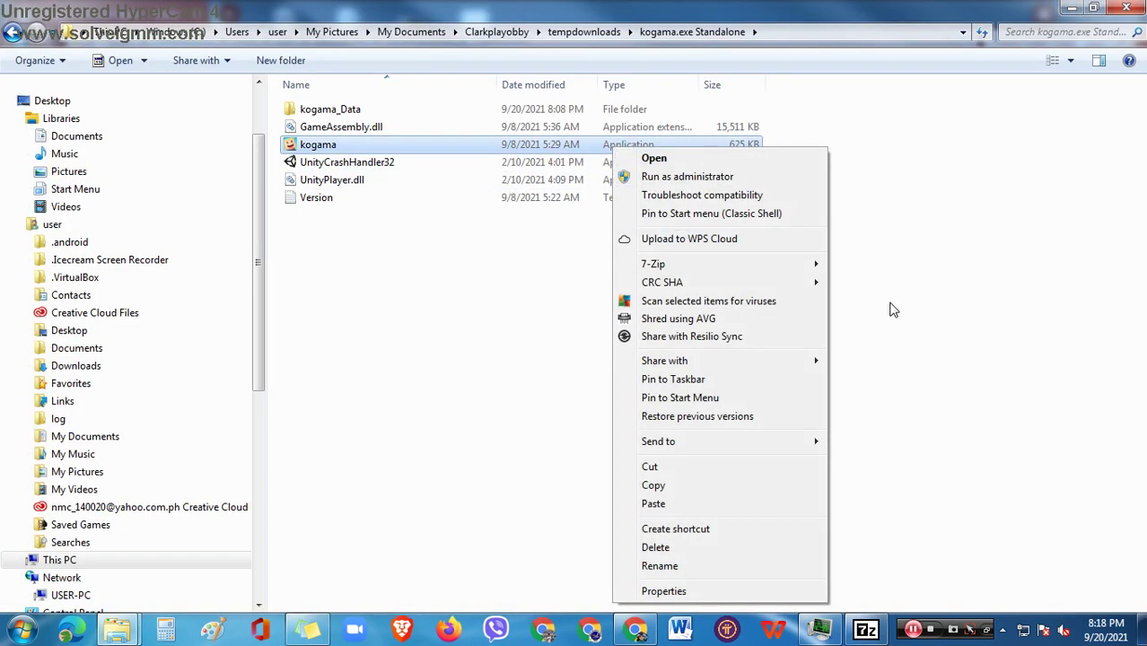
left_click(1067, 285)
left_click(866, 628)
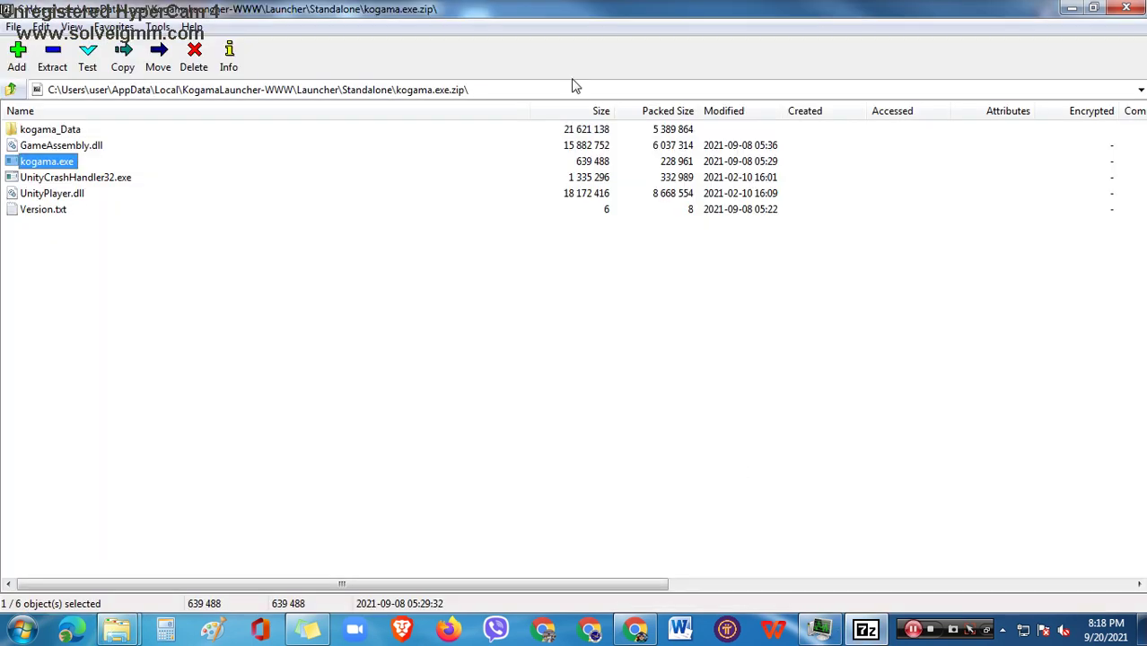
left_click(615, 90)
key("ctrl+c")
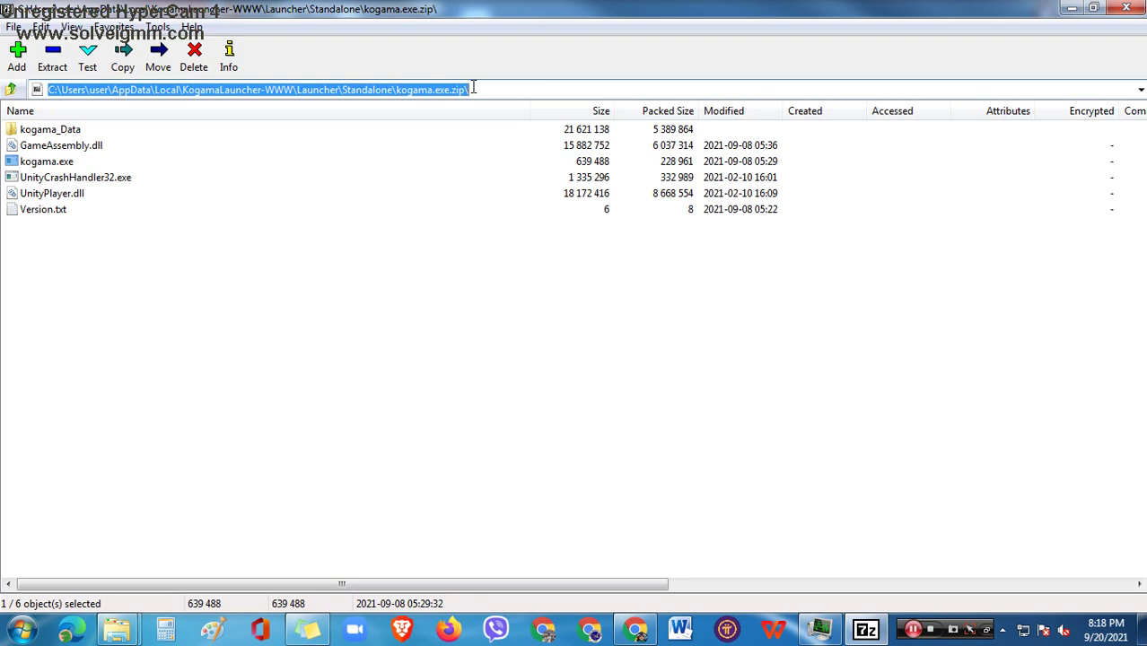
right_click(136, 633)
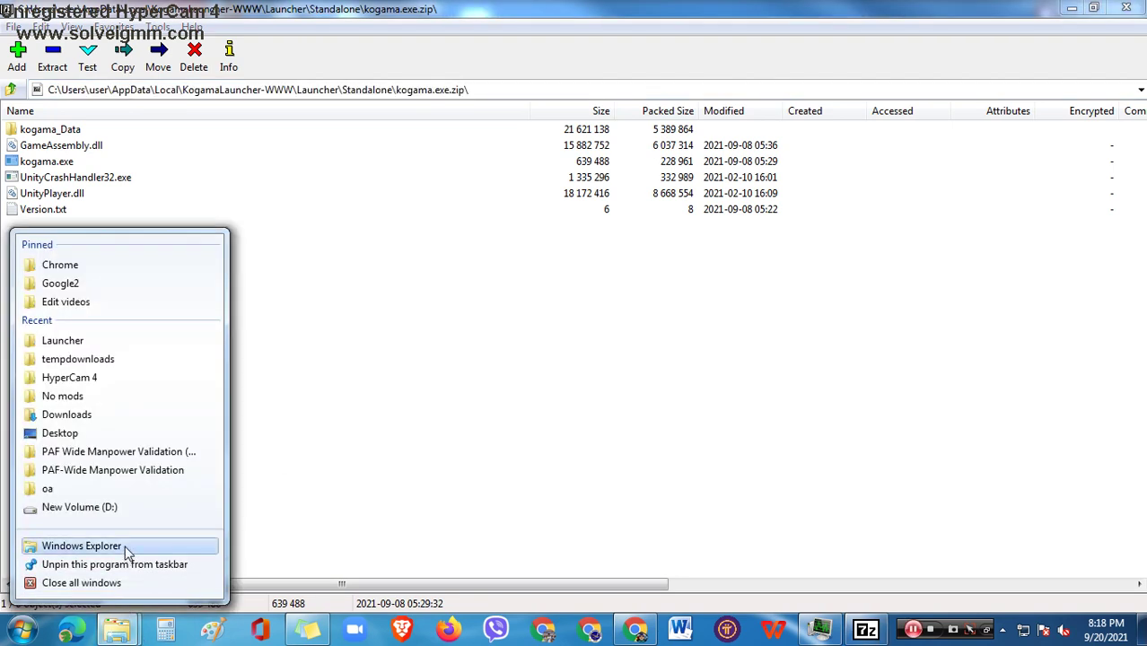
left_click(82, 545)
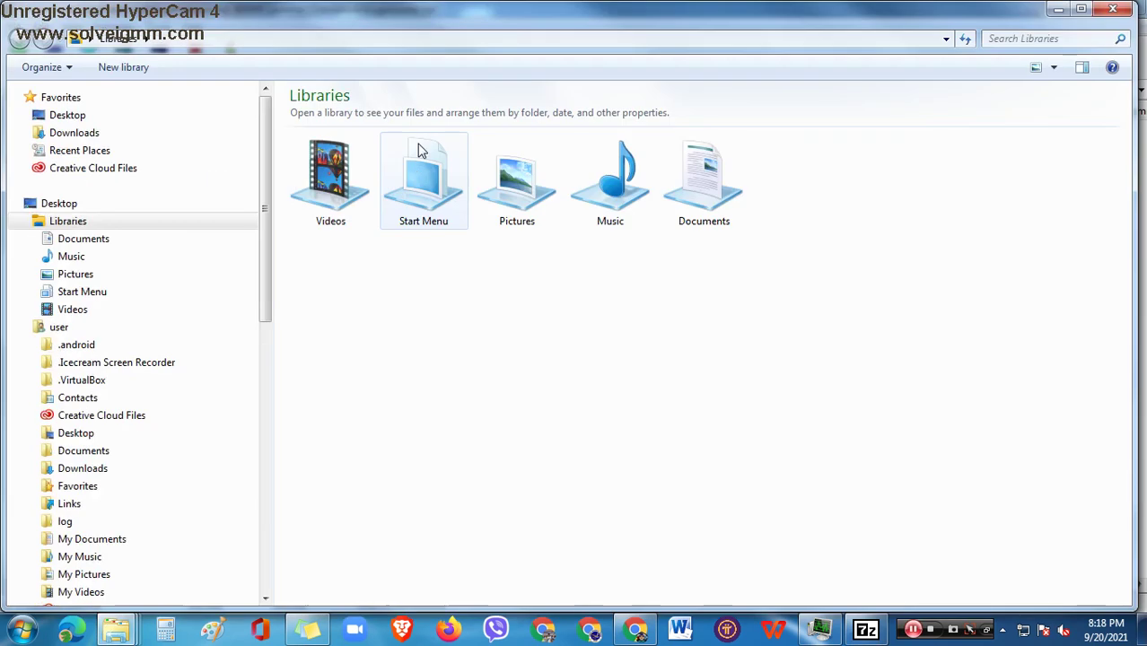
left_click(395, 52)
key("ctrl+v")
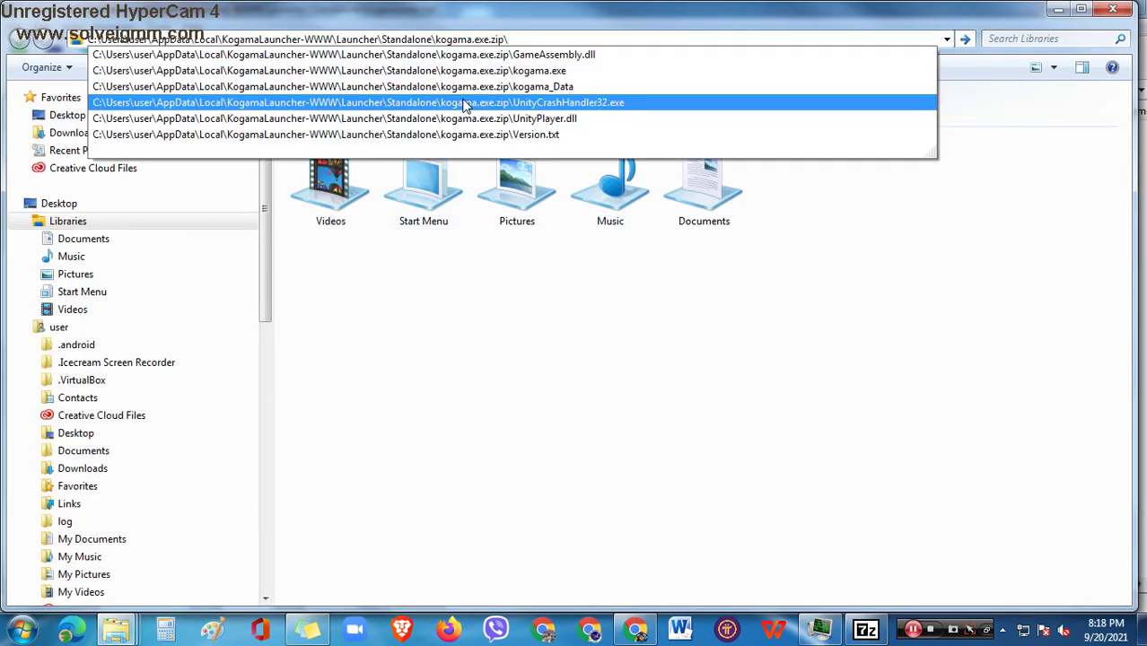
key("Return")
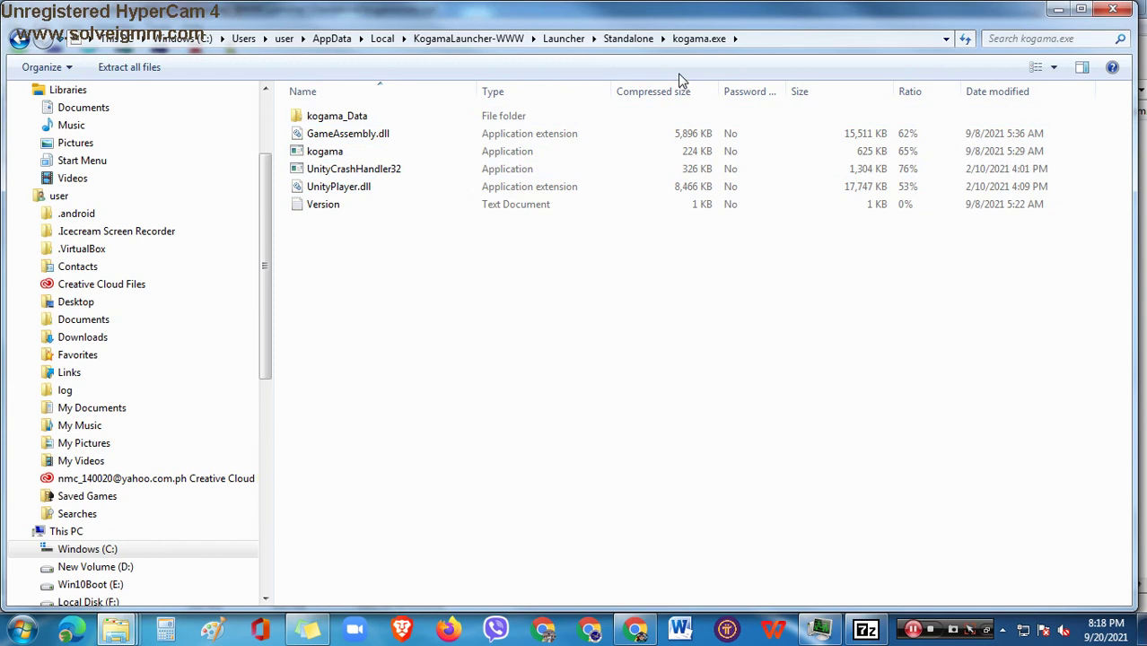
left_click(627, 39)
View the contents of the kogama.exe ZIP file by opening it with Windows Explorer, and close that window.
right_click(473, 160)
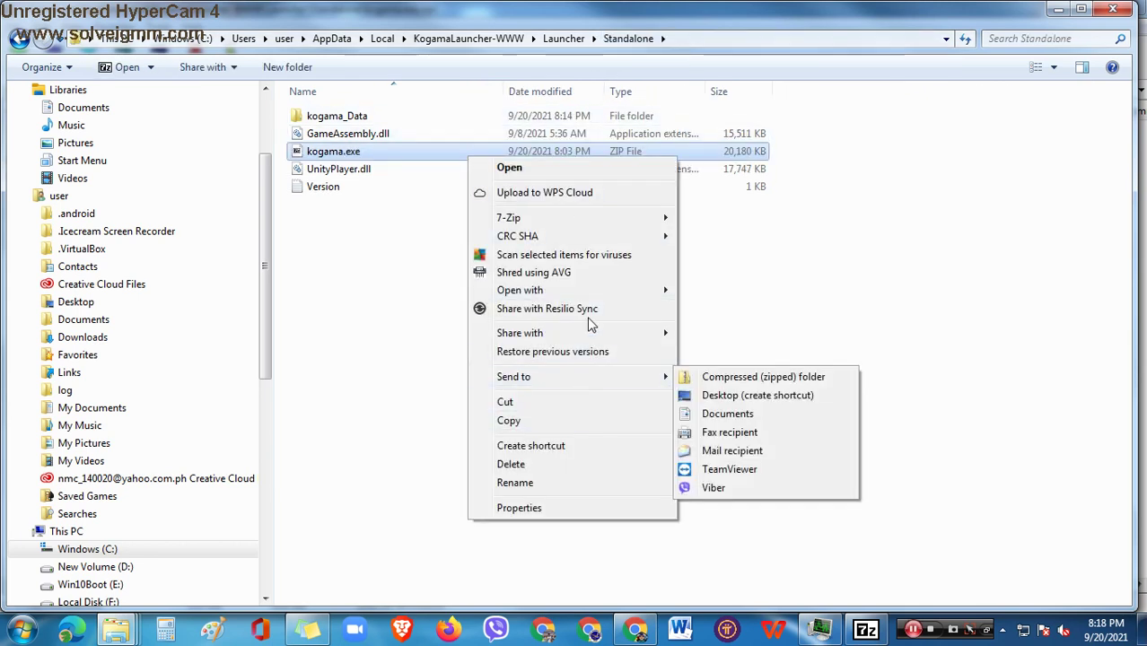
mouse_move(597, 290)
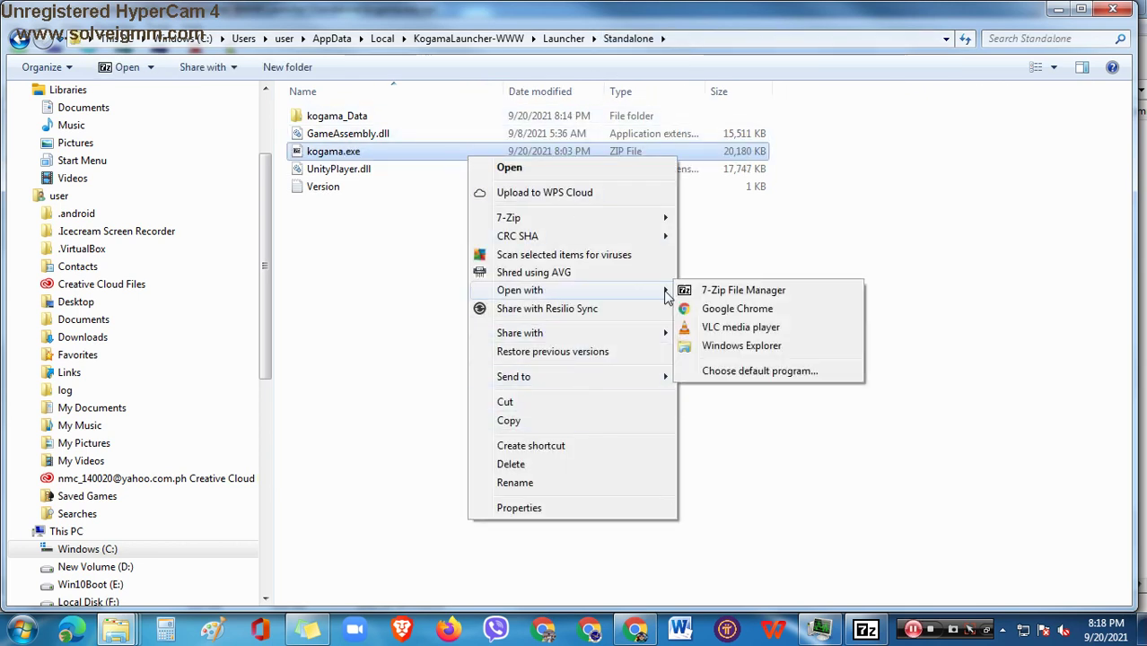
left_click(747, 350)
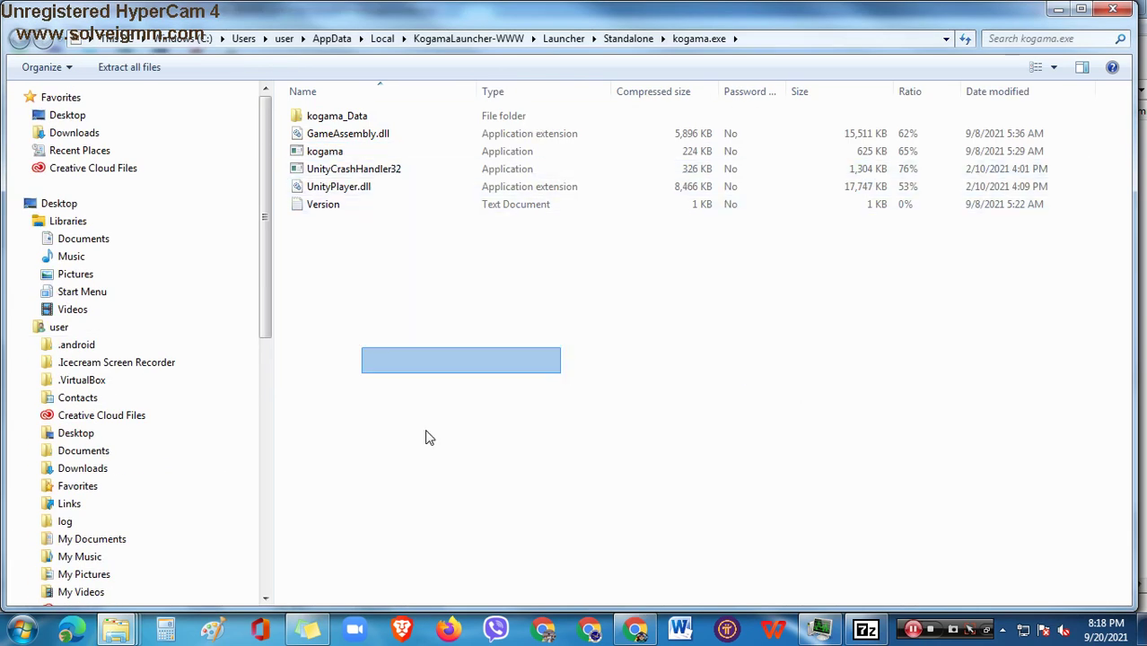
mouse_move(502, 15)
left_mouse_down()
mouse_move(509, 334)
mouse_move(509, 1)
left_mouse_up()
left_click(1104, 9)
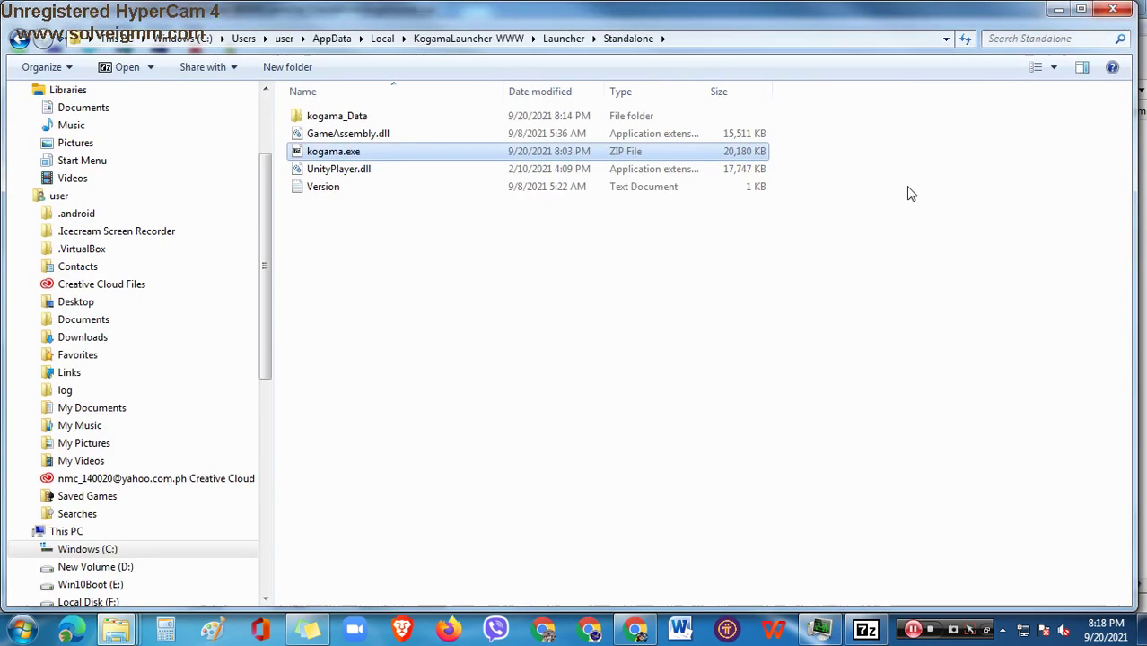
Open the Version text document in the Standalone folder to check the version number, and close it.
left_click_drag(476, 381, 706, 382)
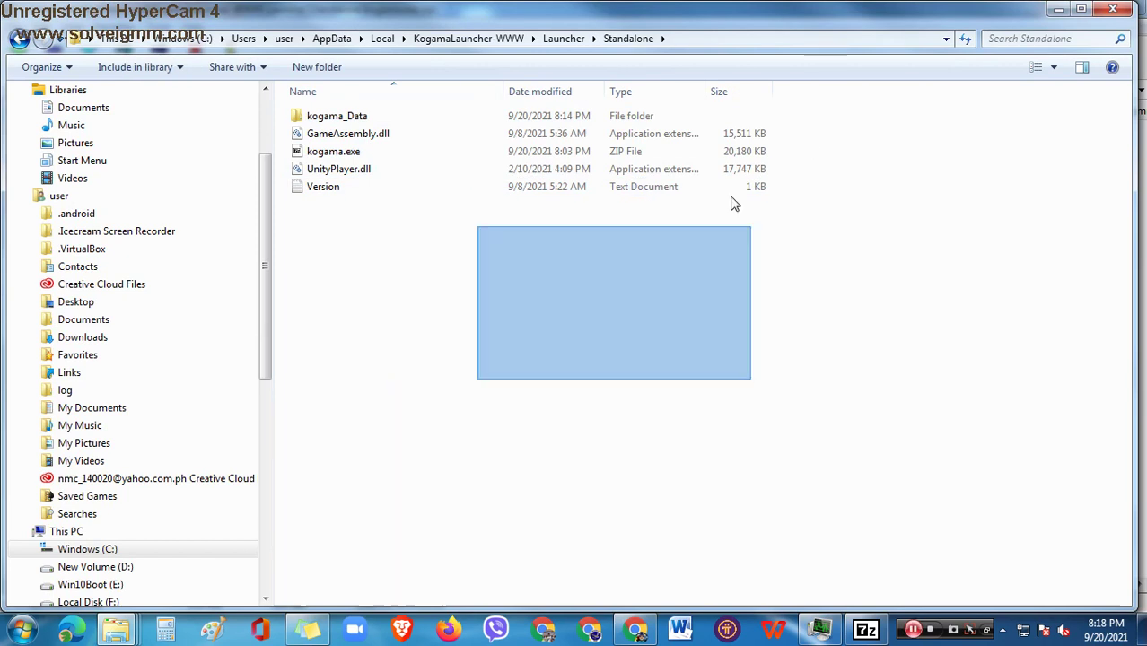
left_click(628, 186)
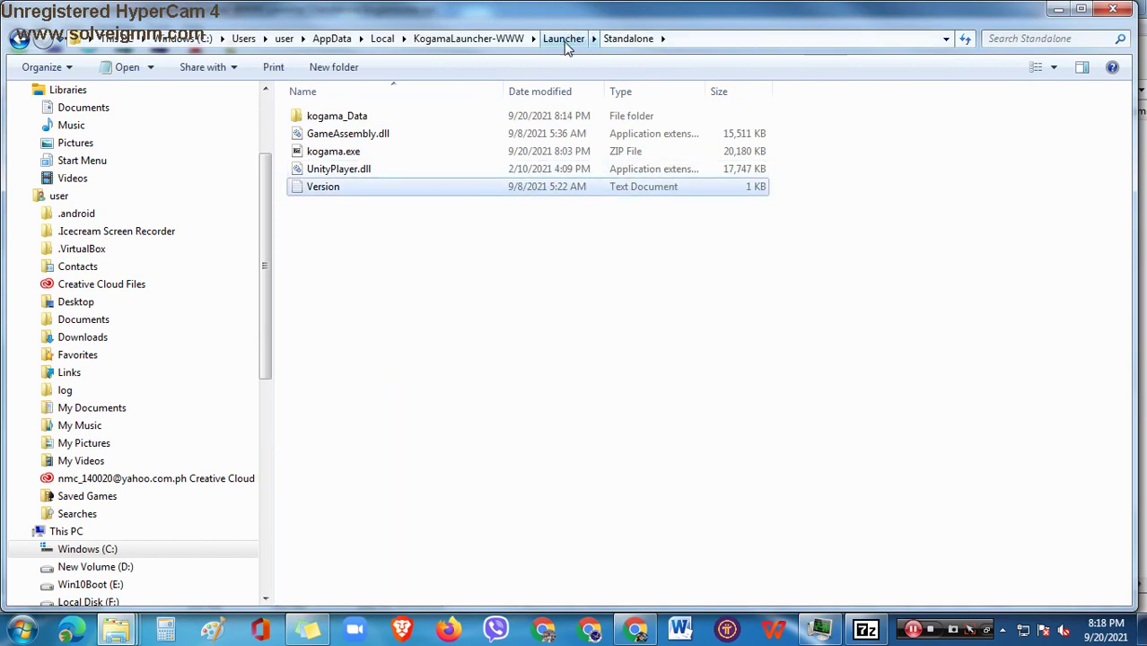
double_click(519, 188)
left_click(482, 66)
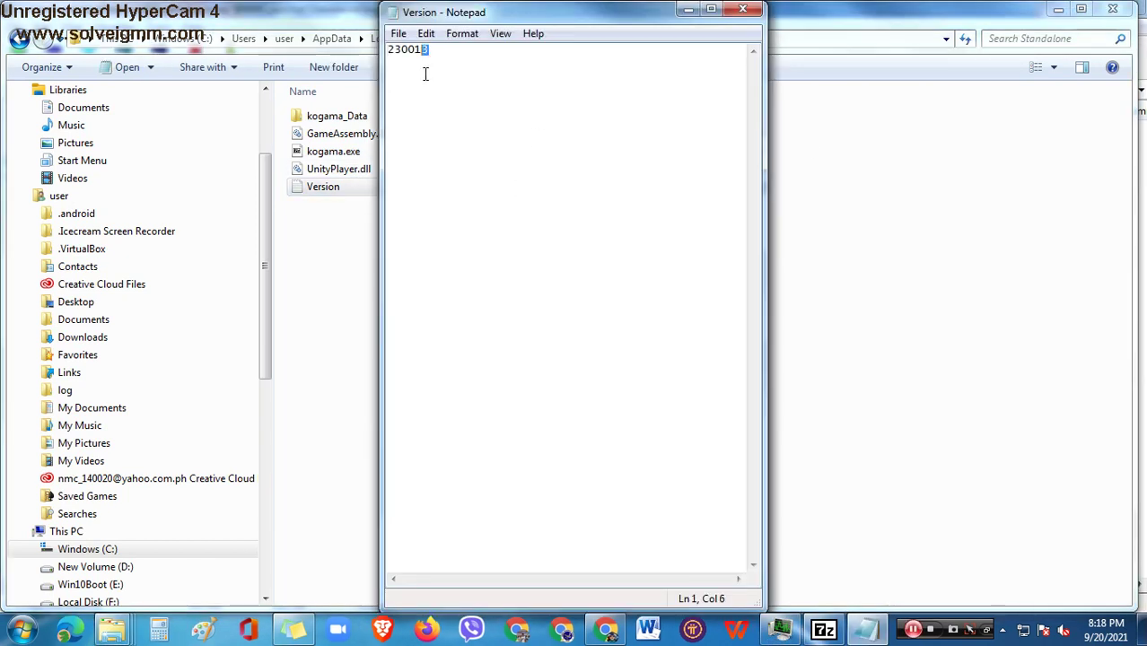
left_click(742, 10)
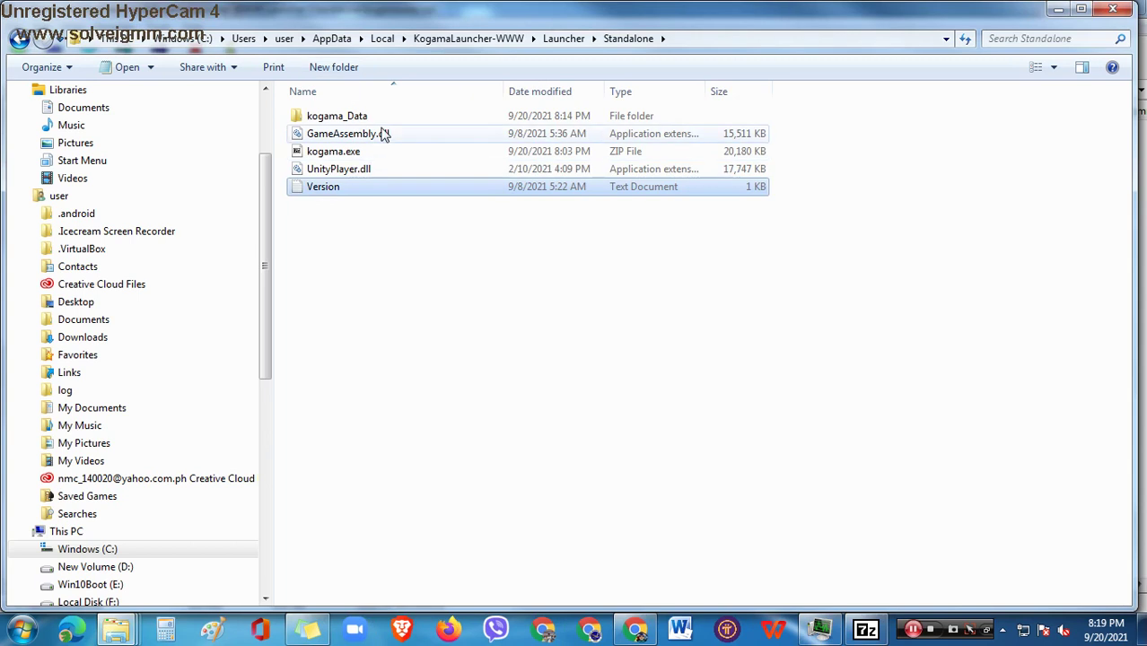
Inspect the Resources and Plugins subfolders of kogama_Data.
double_click(402, 117)
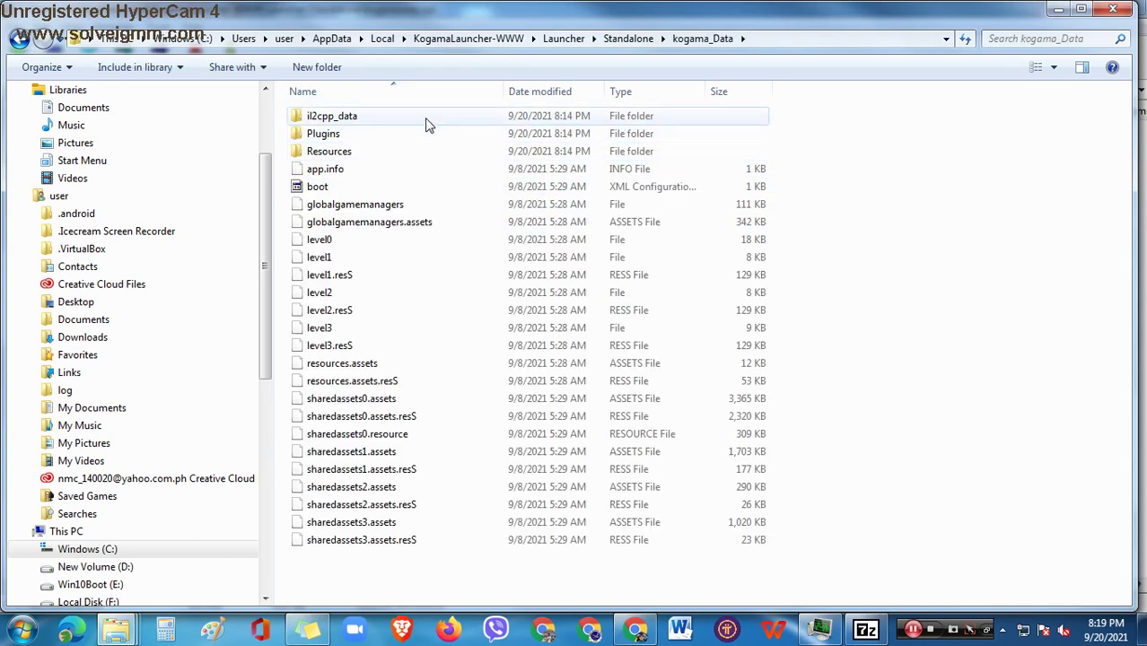
double_click(459, 152)
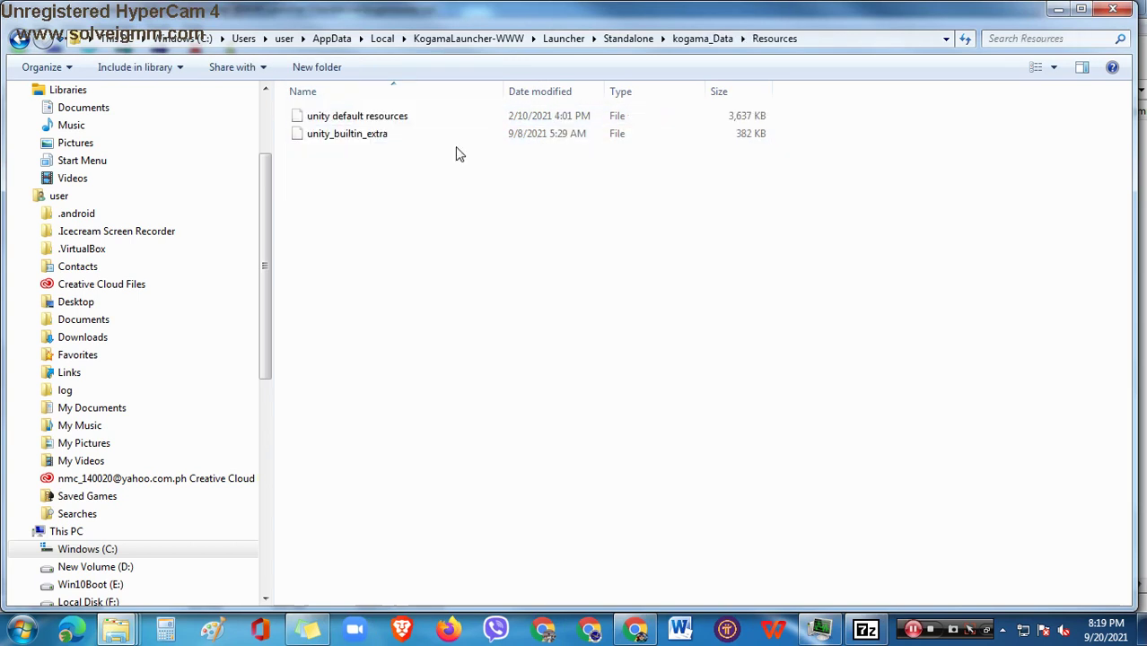
left_click(20, 40)
double_click(359, 134)
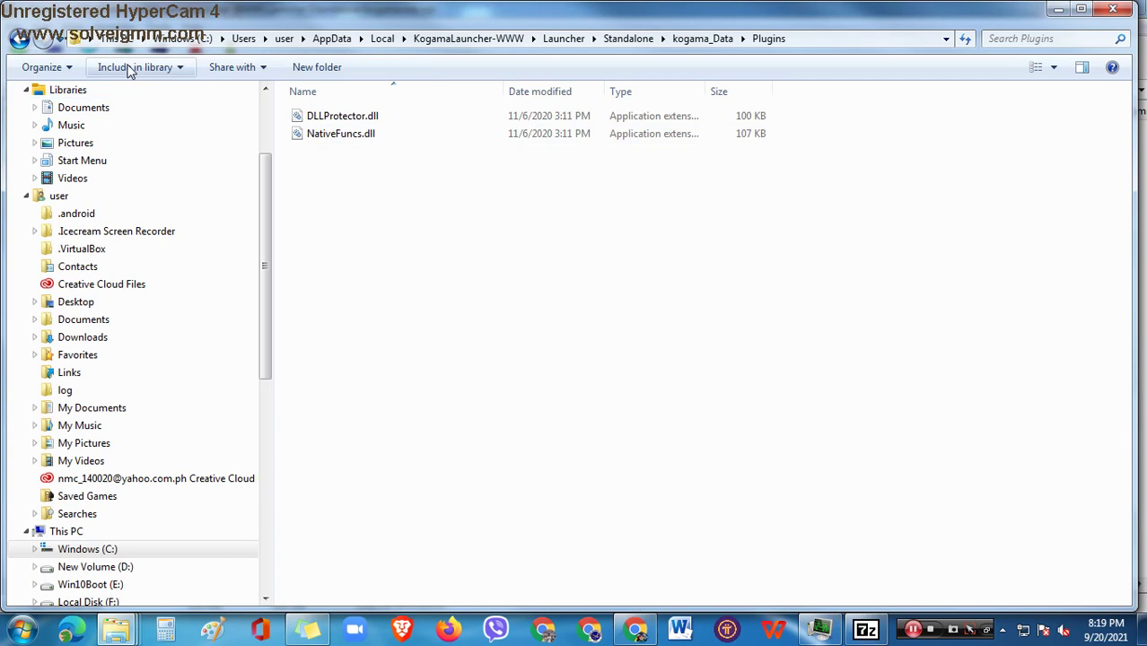
left_click(20, 40)
Inspect the mono folder inside il2cpp_data's etc folder, and return to the Launcher folder.
left_click(361, 119)
left_click(360, 119)
double_click(392, 118)
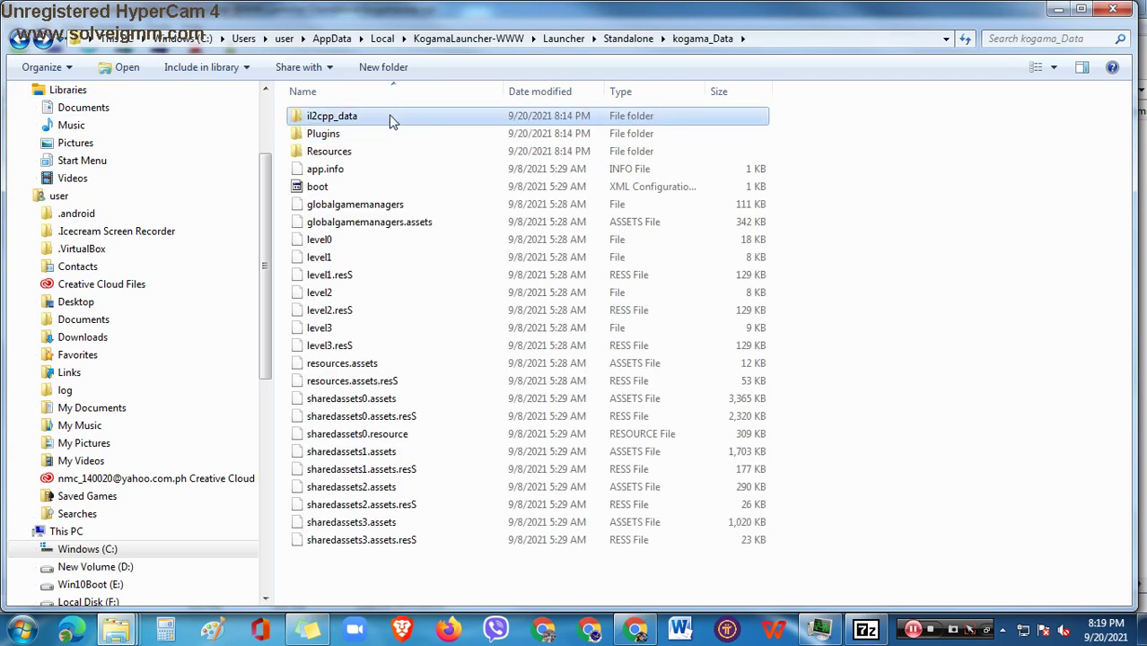
double_click(463, 115)
left_click(340, 122)
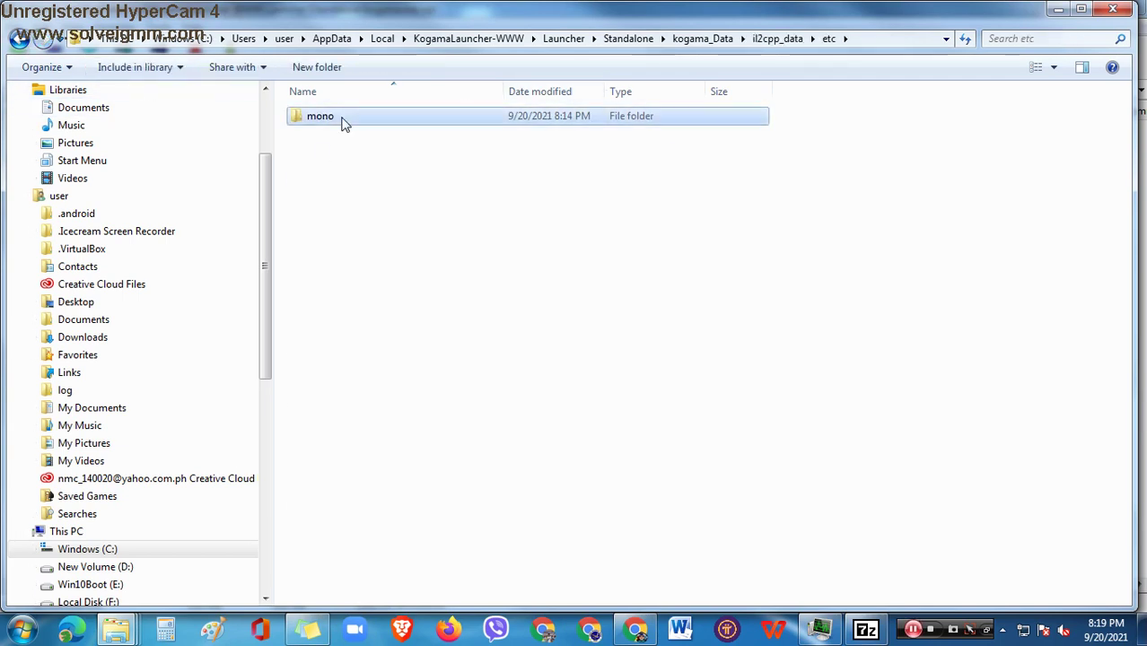
double_click(341, 123)
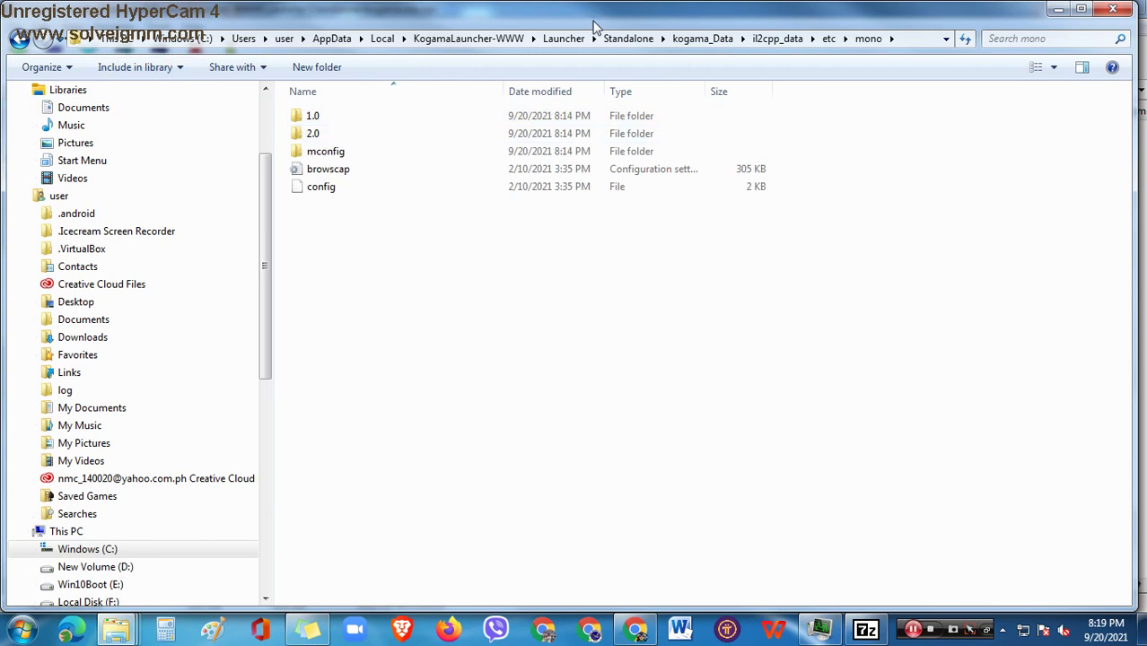
left_click(624, 39)
left_click(570, 39)
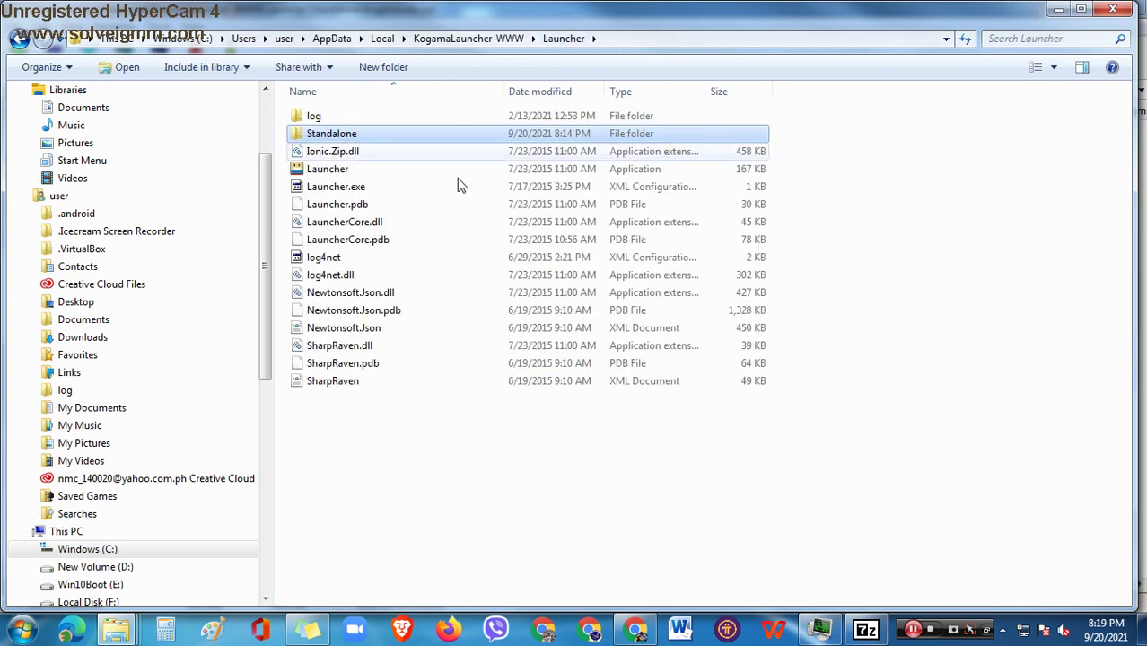
left_click(914, 632)
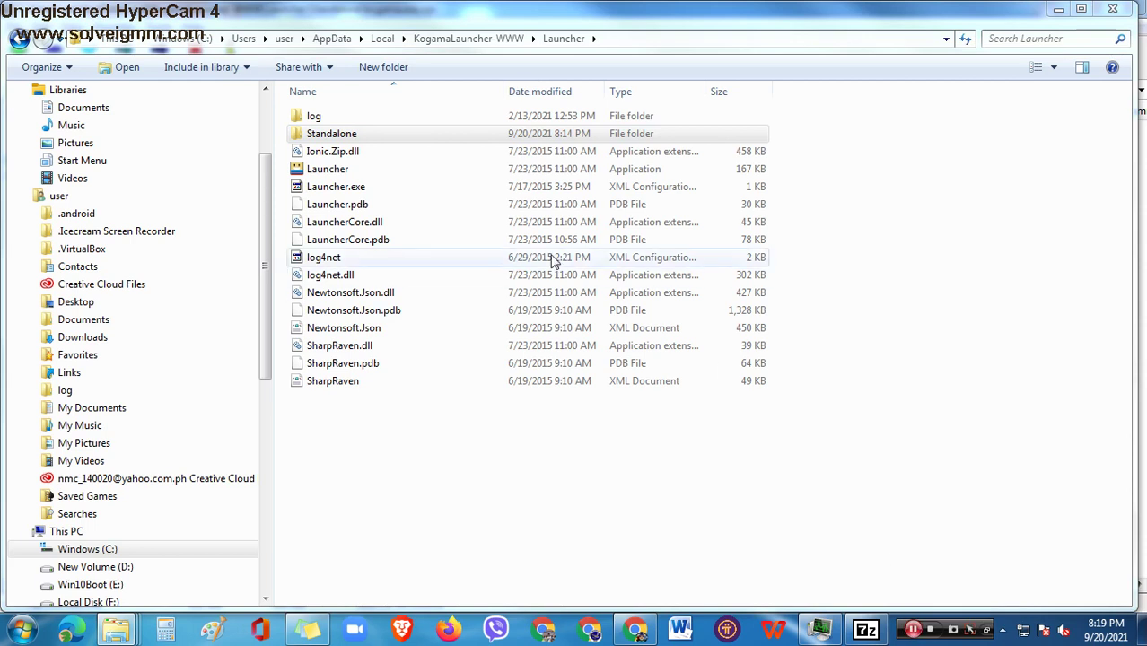
Read through the KogamaLauncher text document in the Launcher's log folder to its last entries, and close it.
left_click(525, 578)
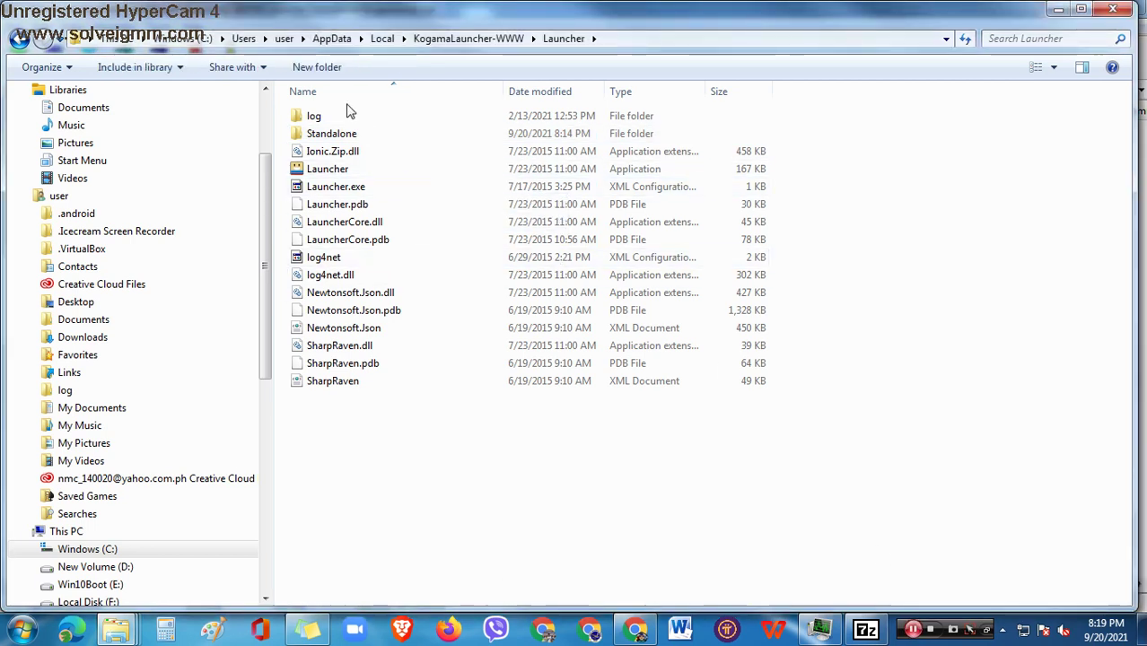
left_click(364, 123)
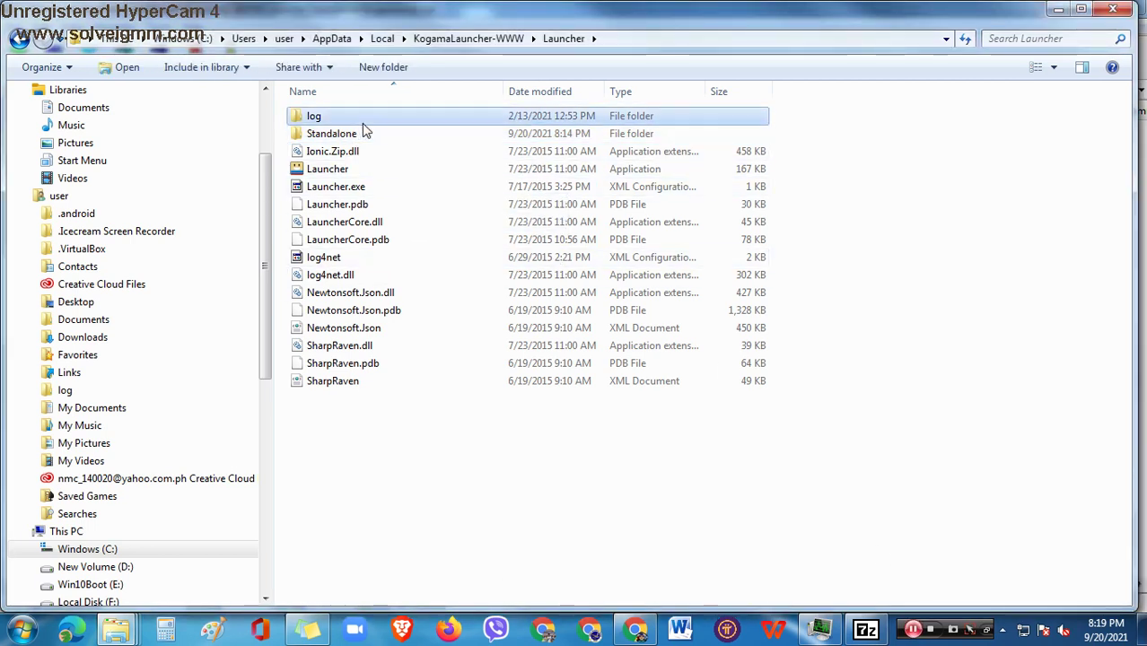
double_click(363, 124)
double_click(363, 123)
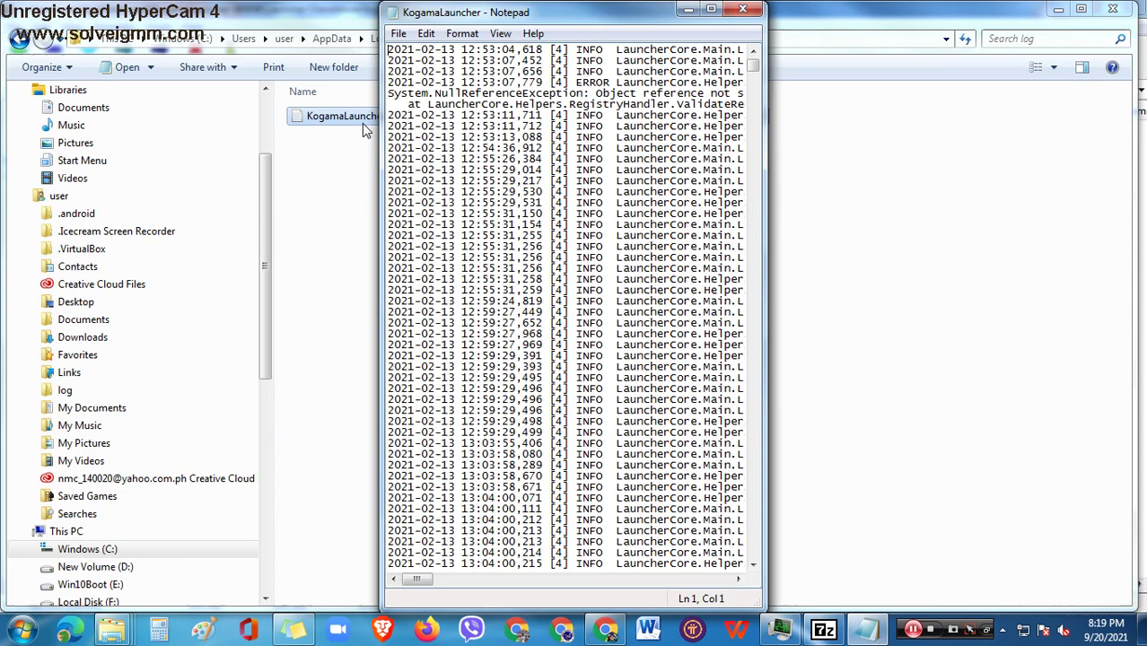
left_click(710, 10)
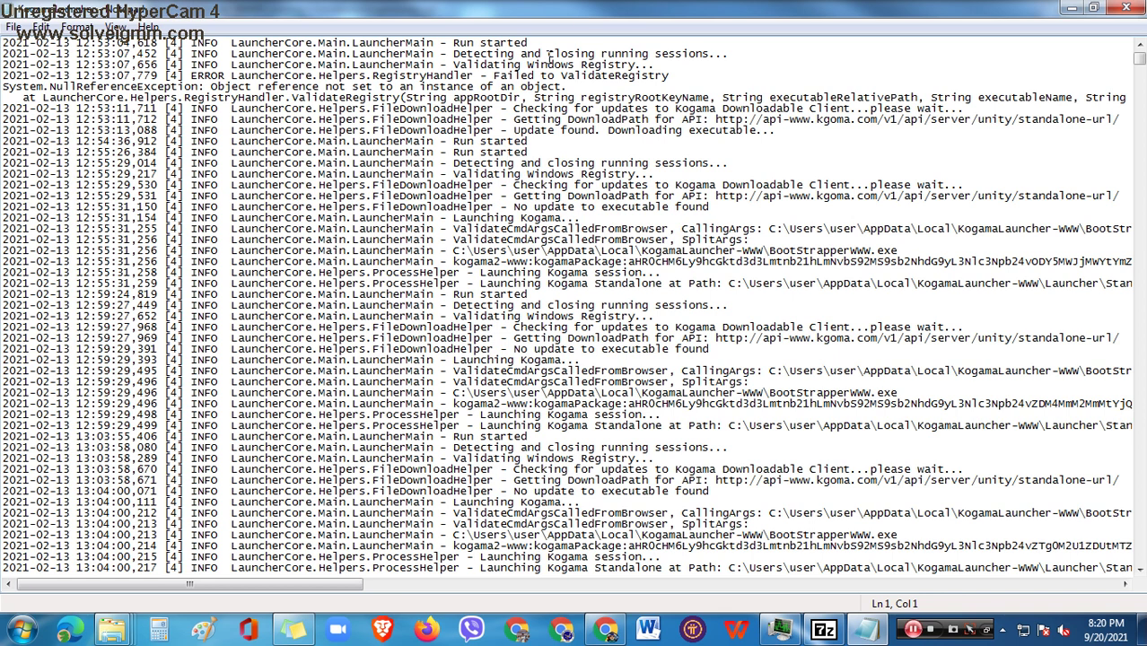
scroll(629, 118, "down", 20)
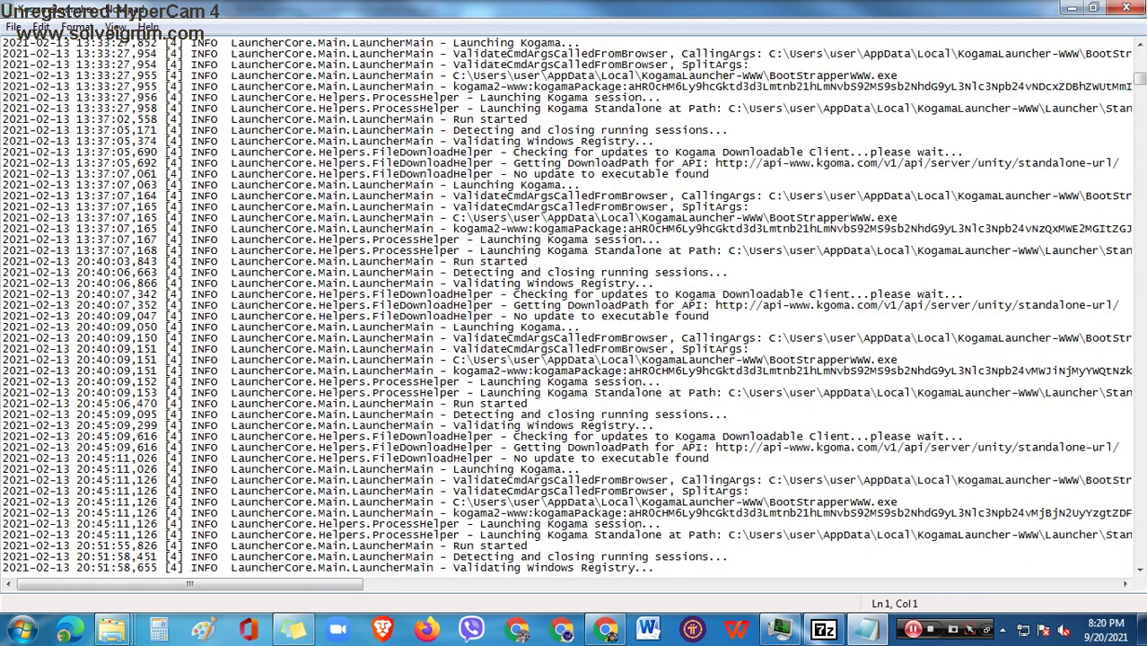
left_click_drag(1139, 81, 1136, 560)
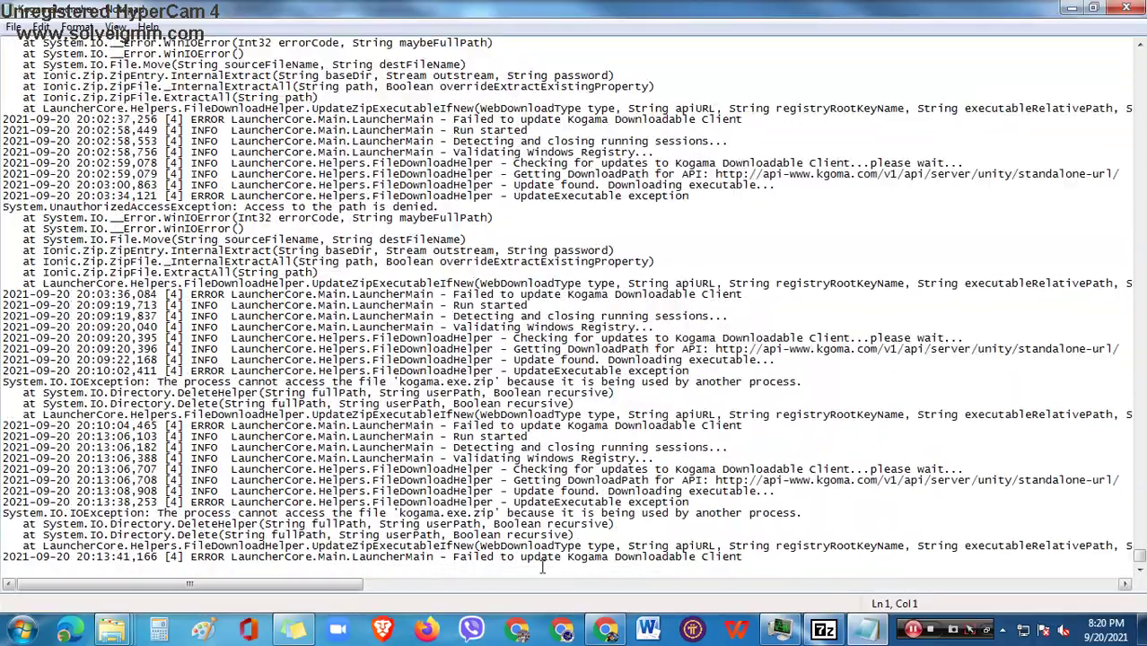
left_click(1132, 7)
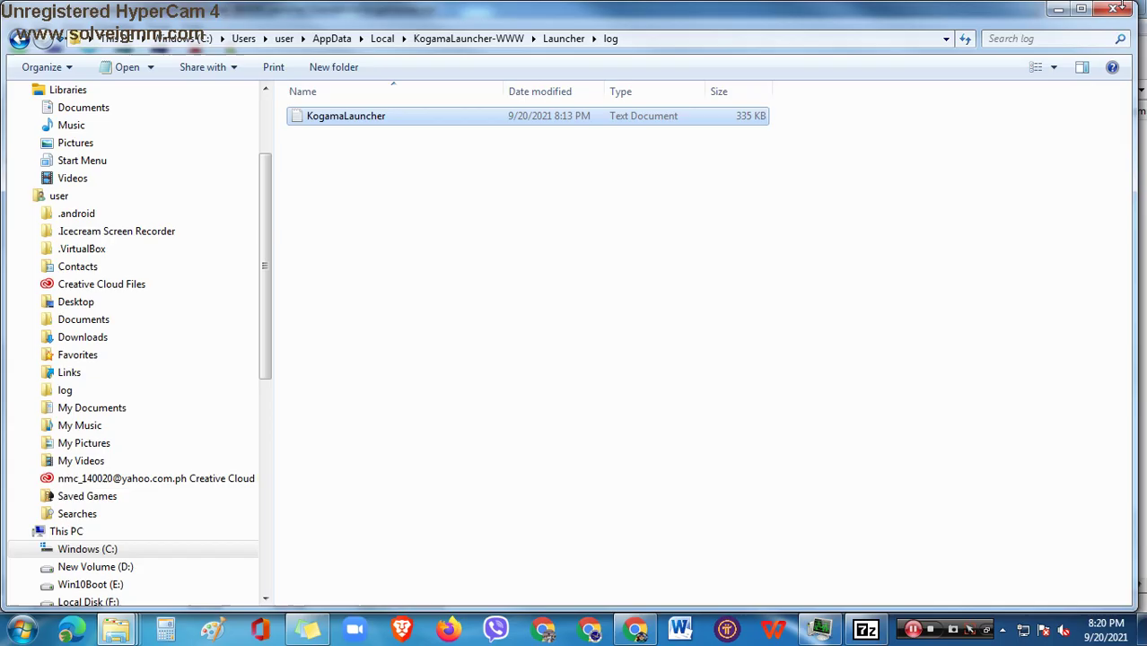
Minimize the open Explorer windows and start the game with Play on the KoGaMa build page.
left_click(1054, 7)
left_click(1074, 7)
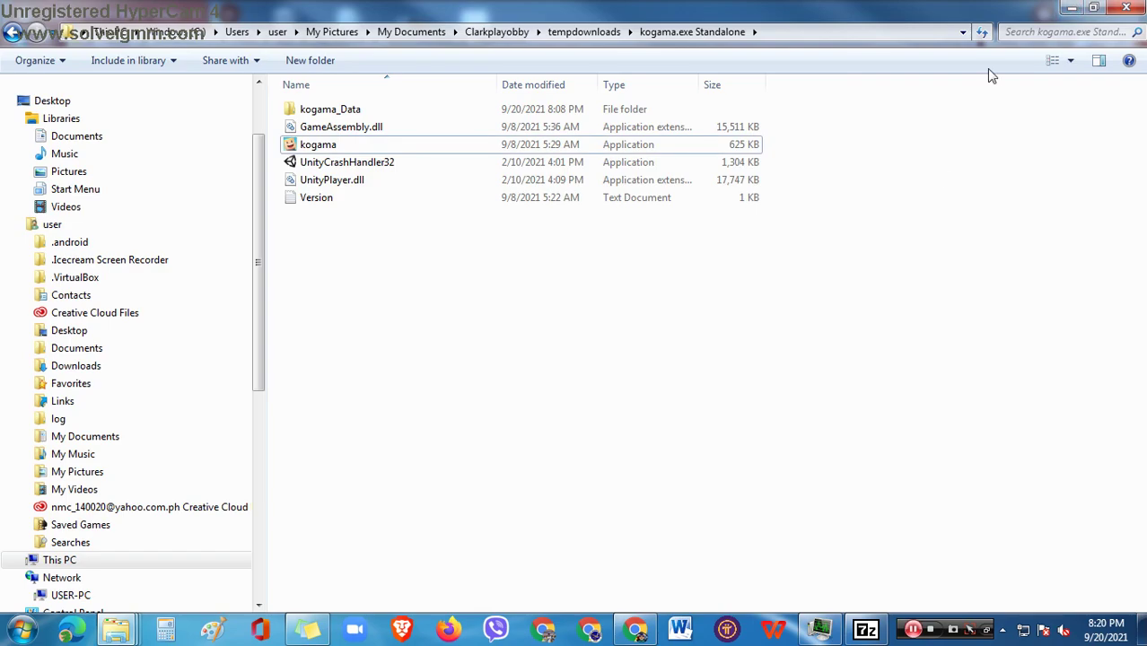
left_click(1093, 7)
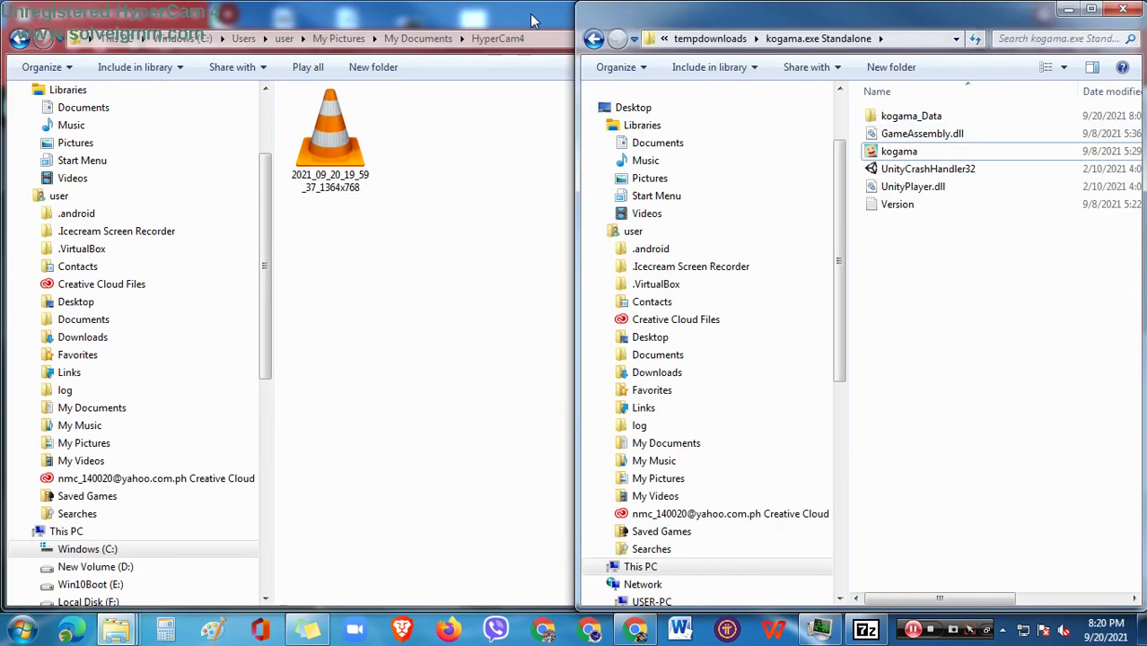
left_click(1057, 20)
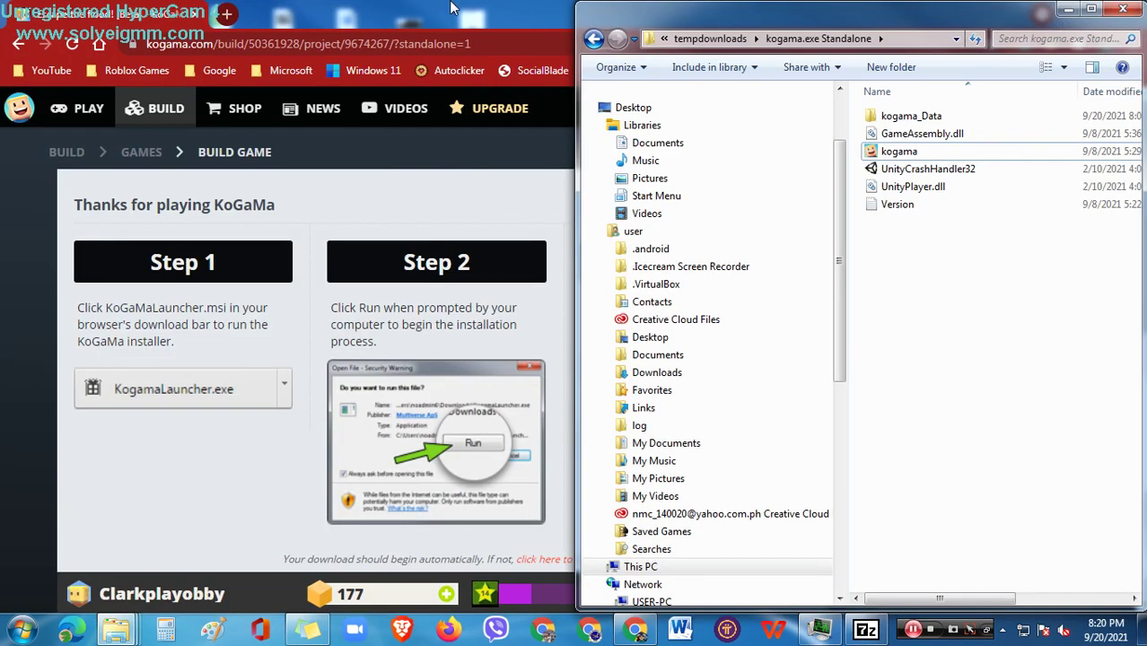
left_click(534, 23)
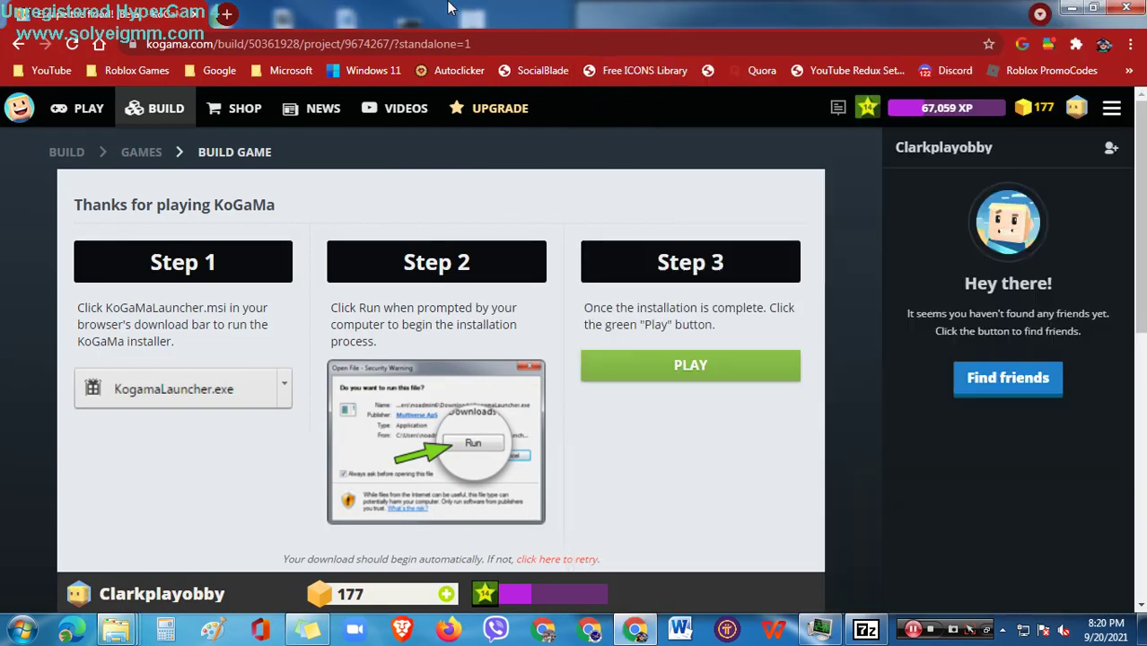
left_click(646, 363)
left_click(651, 185)
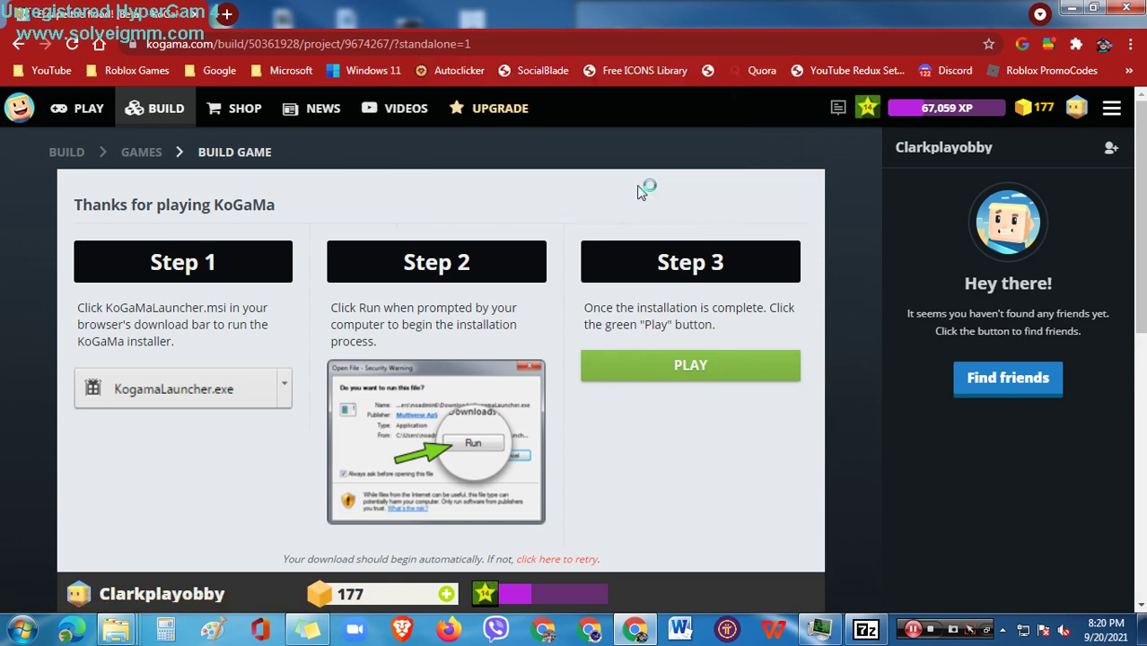
Run the kogama application from the kogama.exe Standalone folder in tempdownloads, and move the game window and launcher message apart.
mouse_move(115, 630)
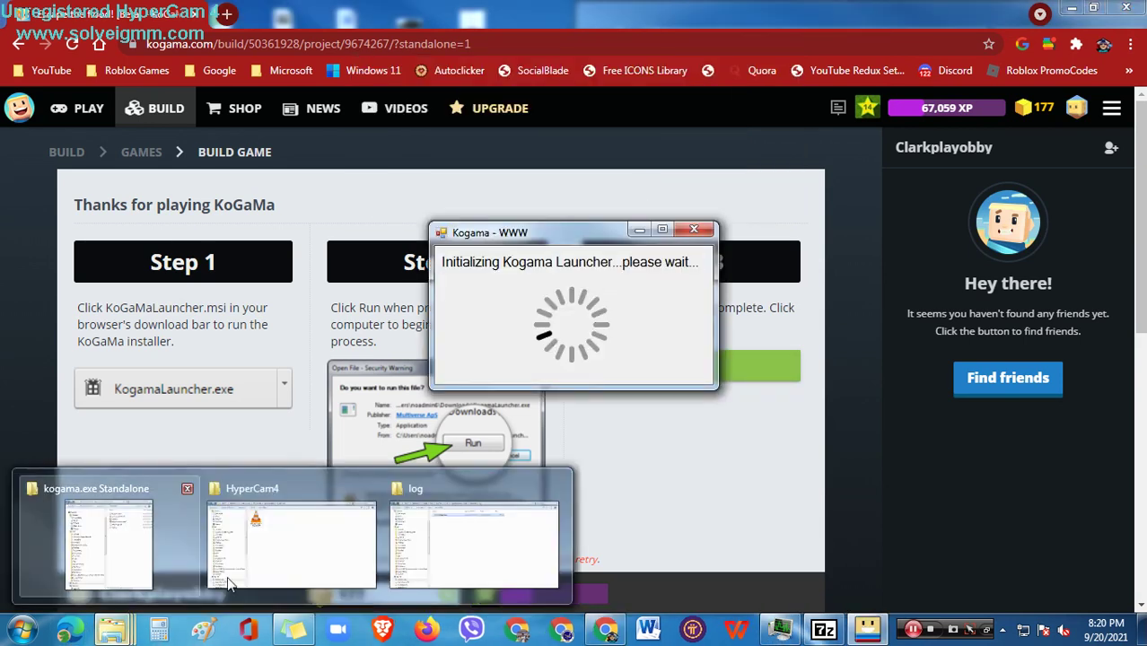
left_click(141, 558)
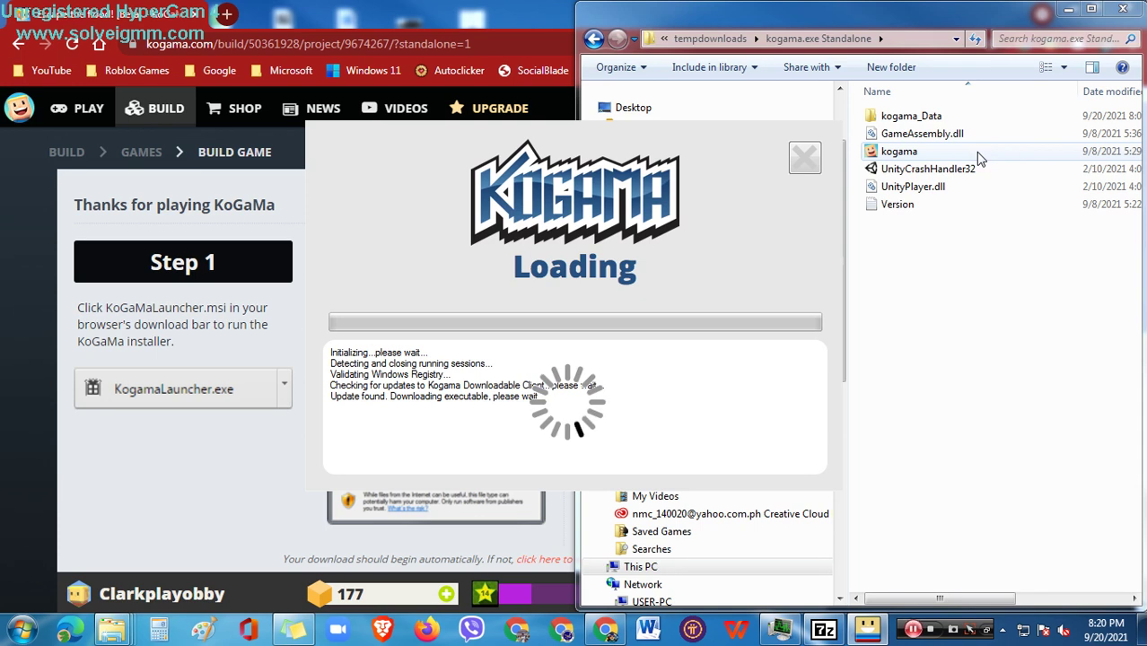
left_click(986, 629)
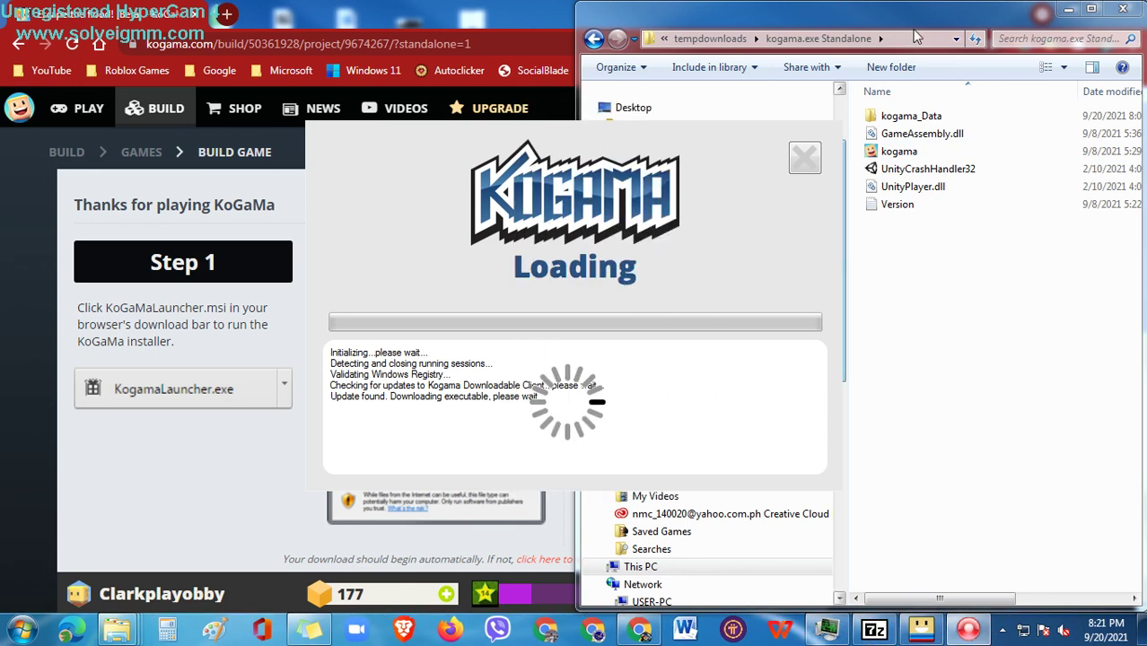
left_click(916, 61)
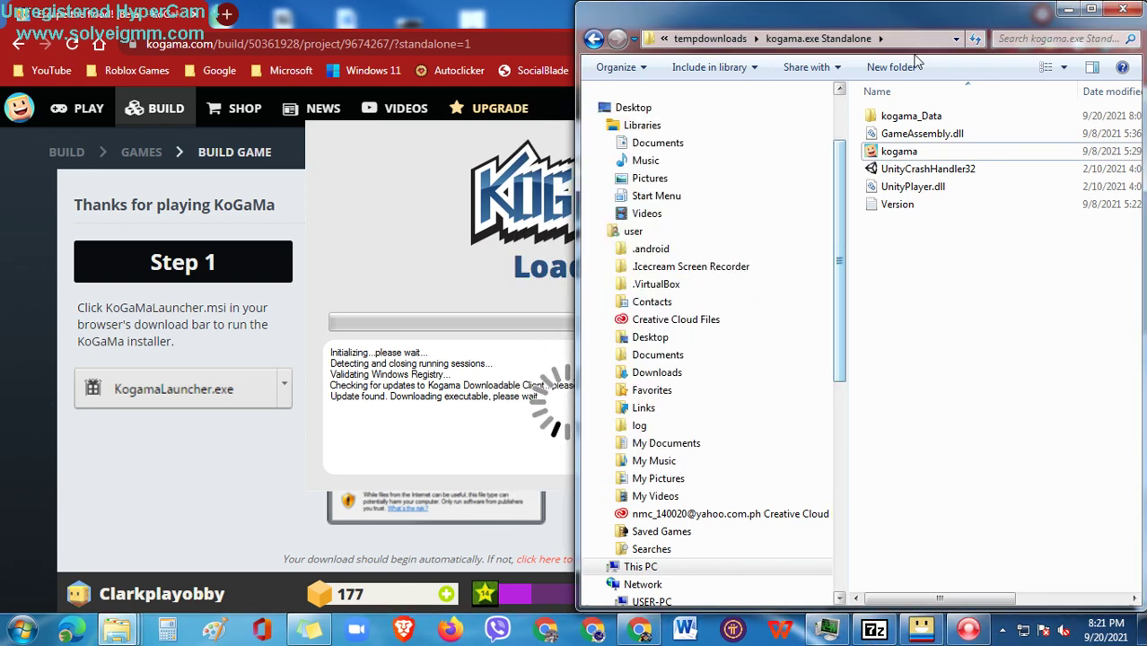
left_click(922, 154)
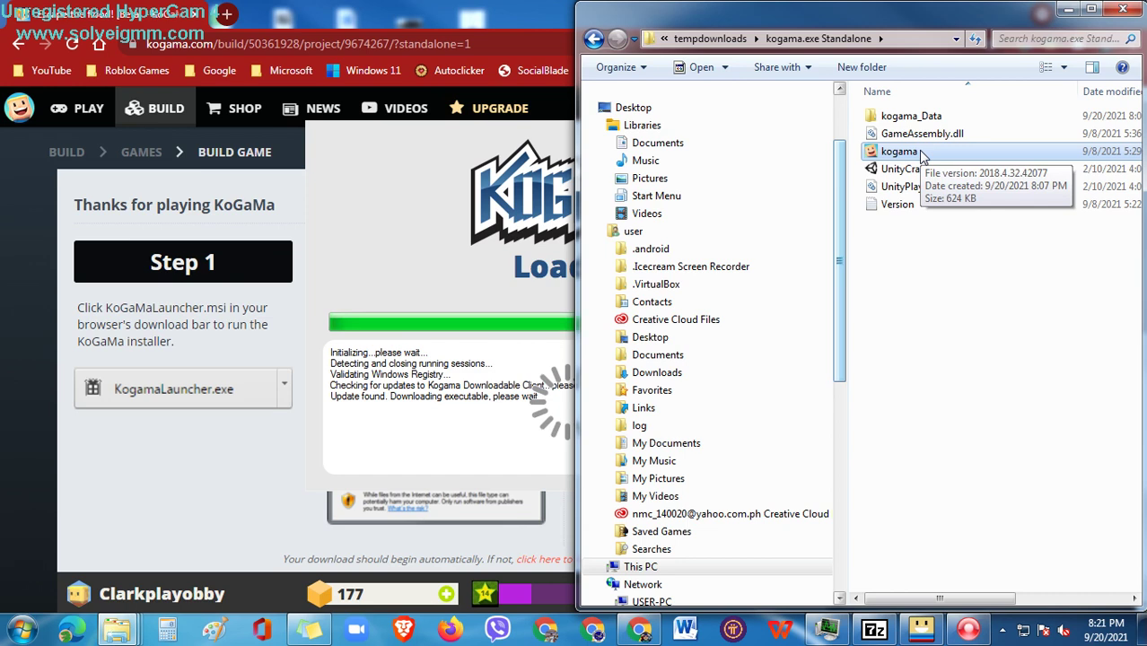
double_click(922, 155)
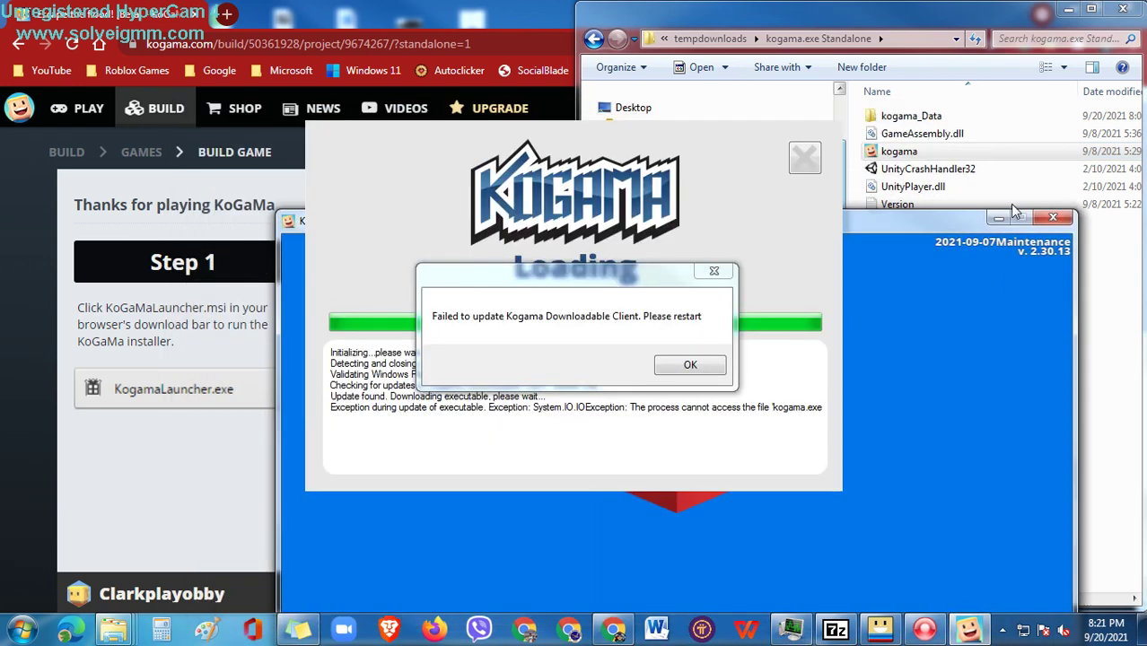
left_click_drag(1012, 211, 868, 100)
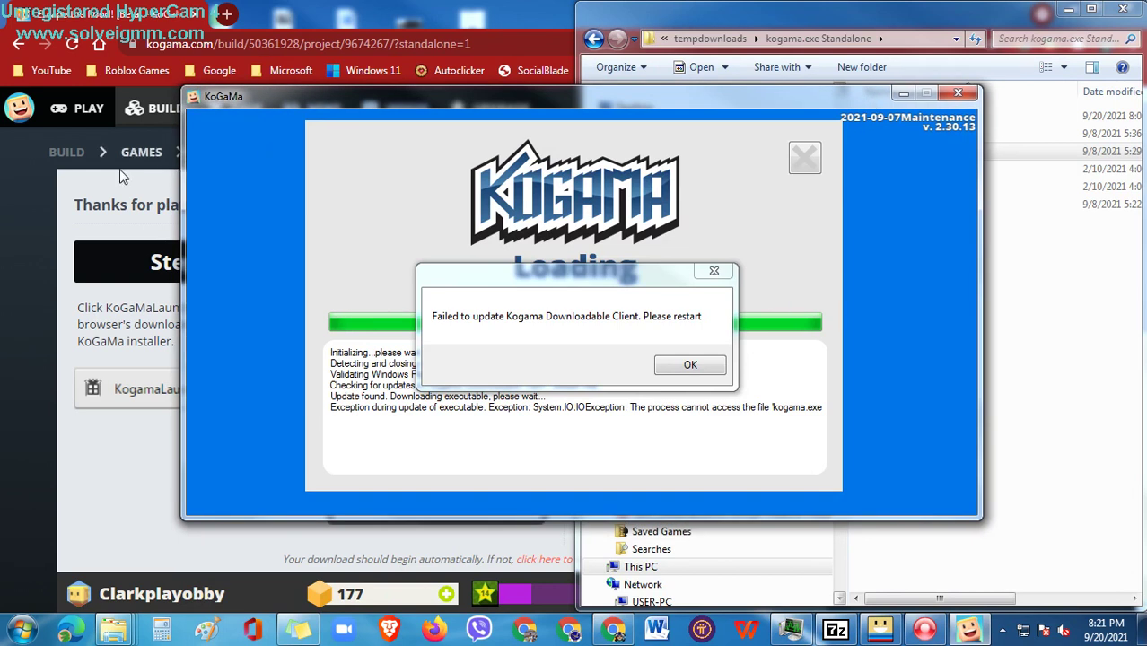
left_click_drag(539, 284, 868, 468)
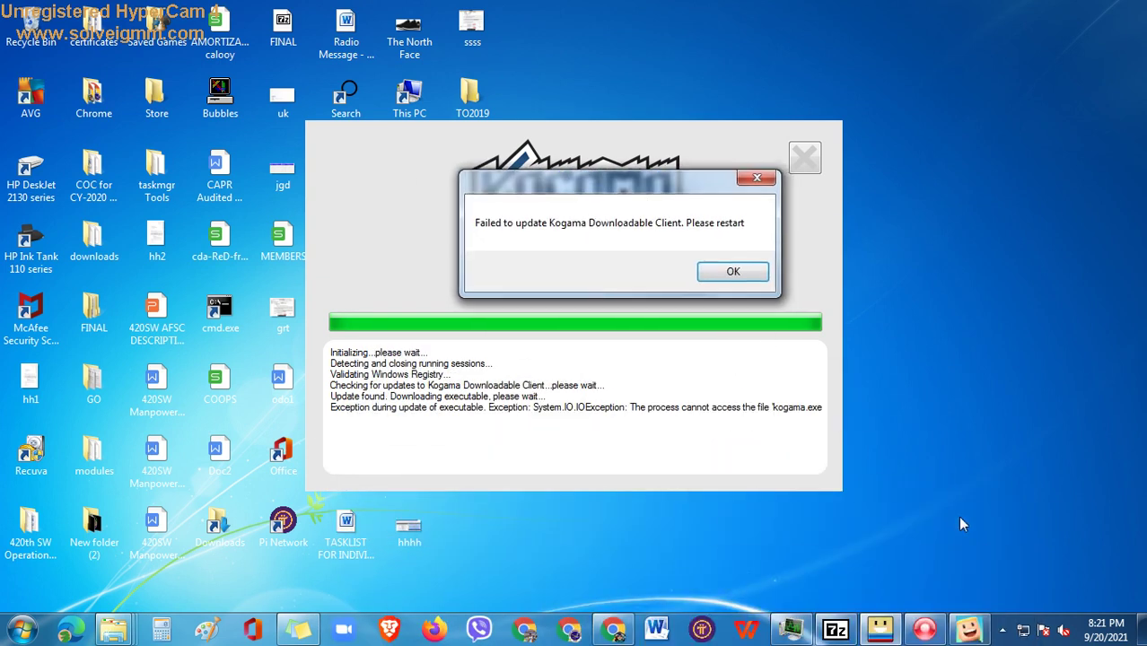
End the Kogama Launcher task in Windows Task Manager, and minimize Task Manager.
left_click(835, 630)
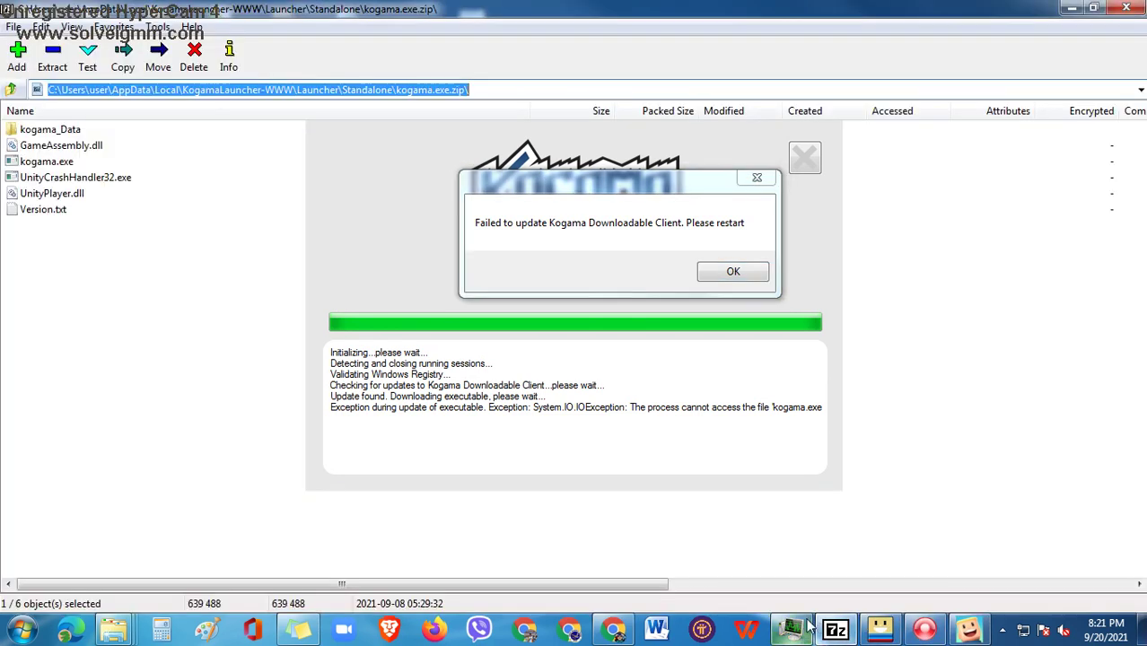
left_click(791, 631)
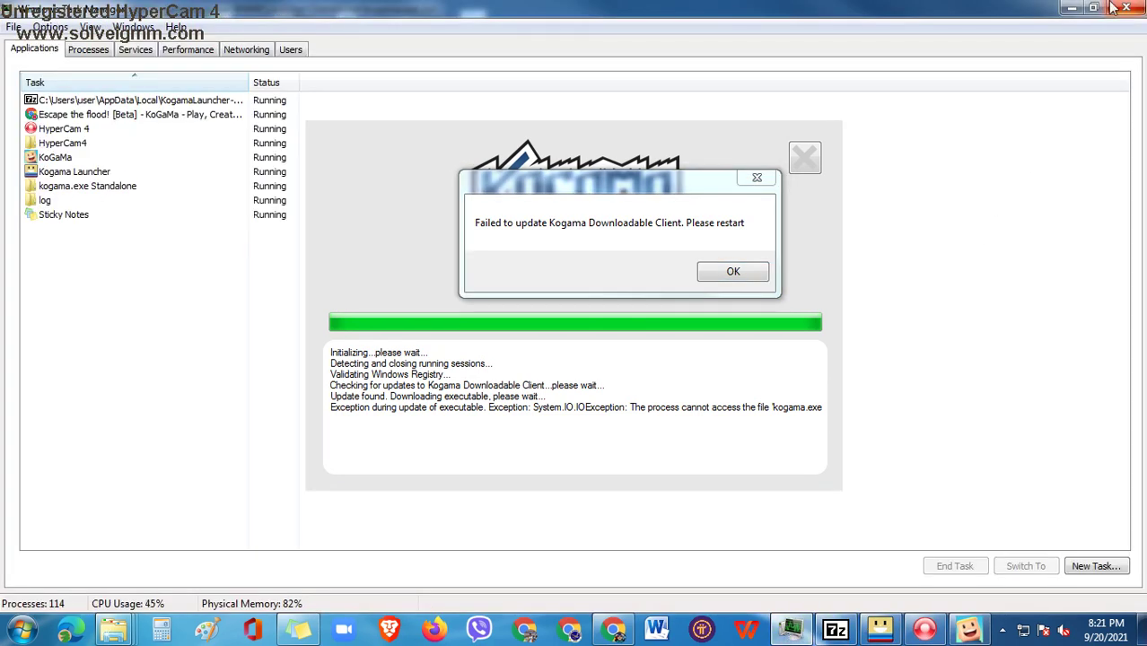
left_click(155, 171)
left_click(155, 162)
left_click(155, 170)
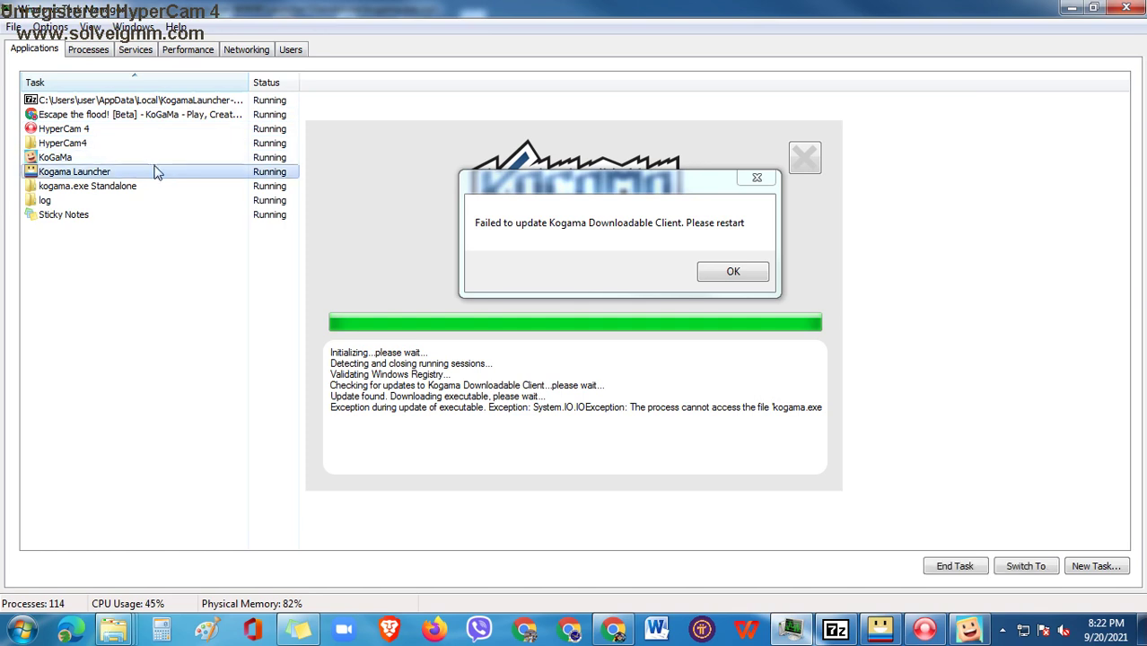
left_click(959, 566)
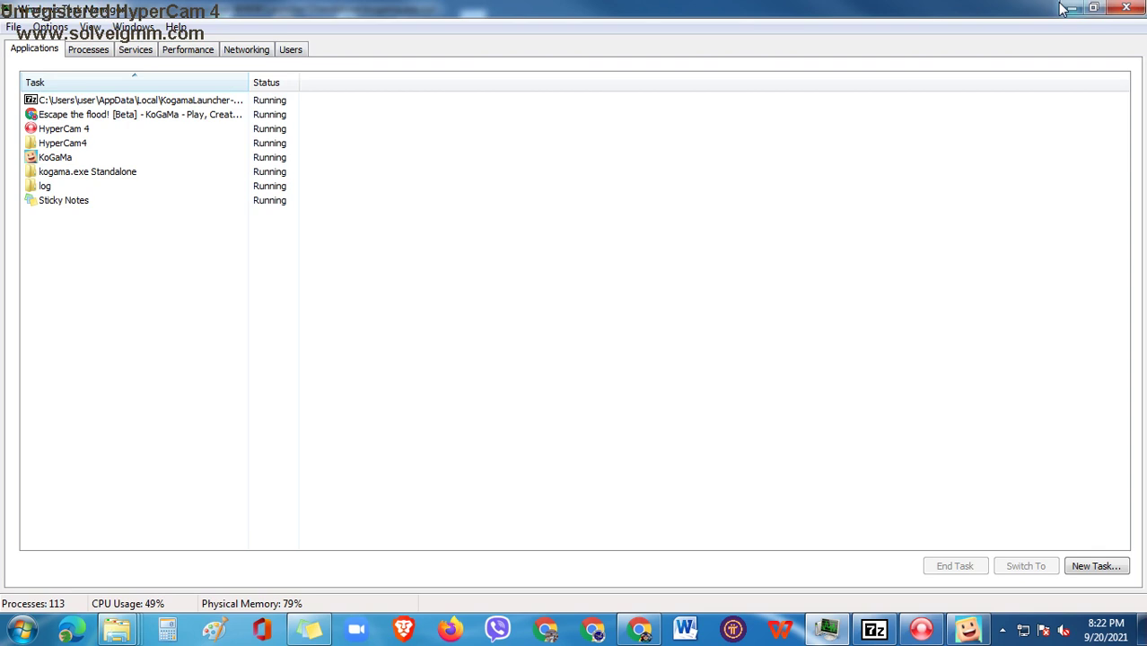
left_click(1066, 9)
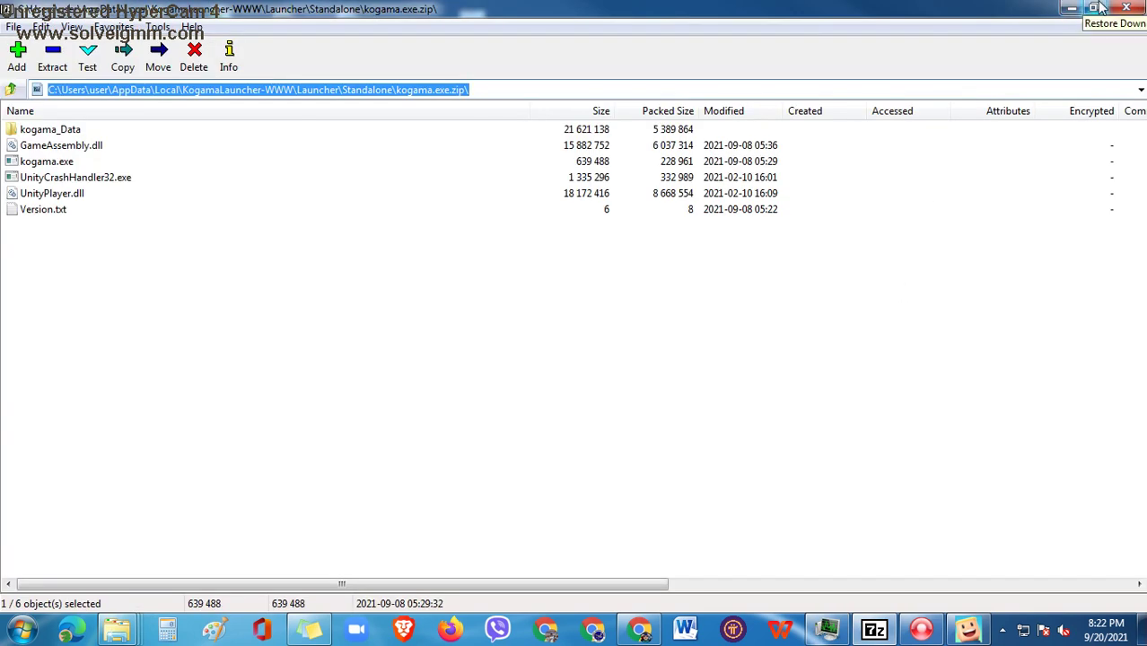
Close the 7-Zip window showing kogama.exe.zip and return to the running KoGaMa game window.
left_click(1102, 8)
left_click(987, 56)
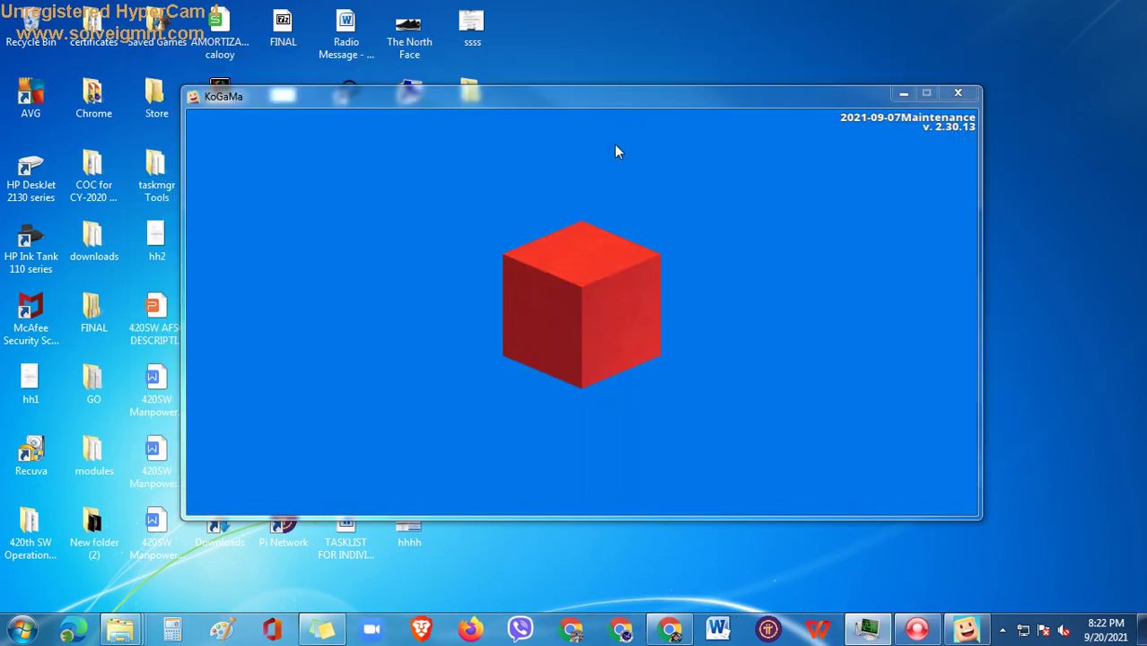
right_click(633, 96)
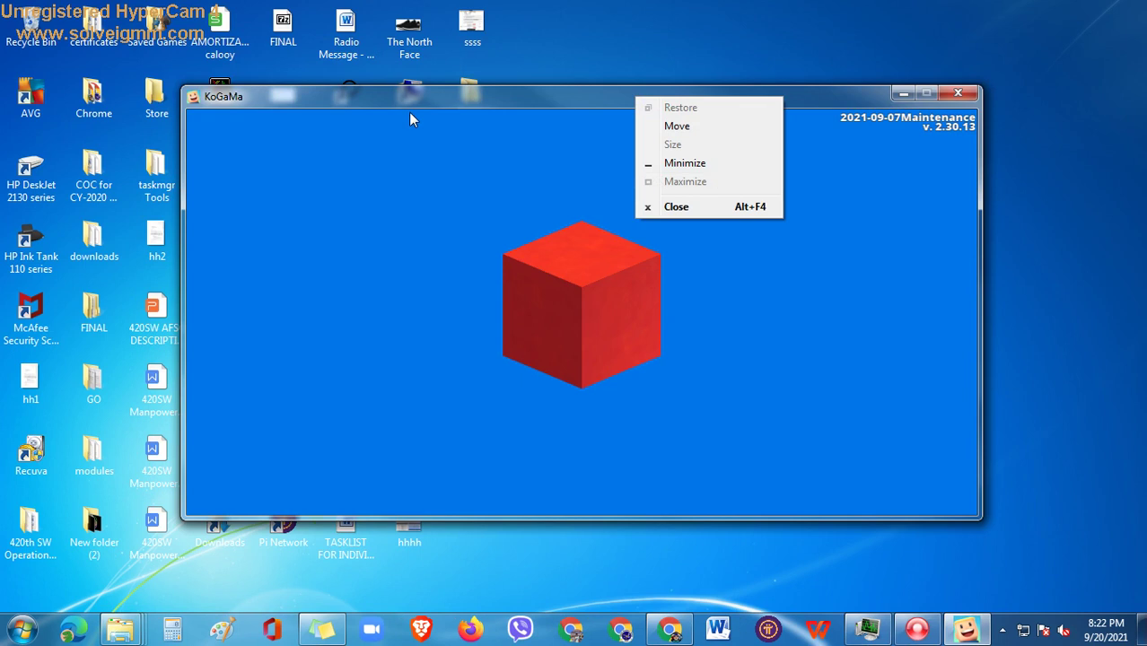
left_click(491, 345)
Bring back the kogama.exe Standalone folder and try to open its UnityPlayer.dll file.
mouse_move(119, 628)
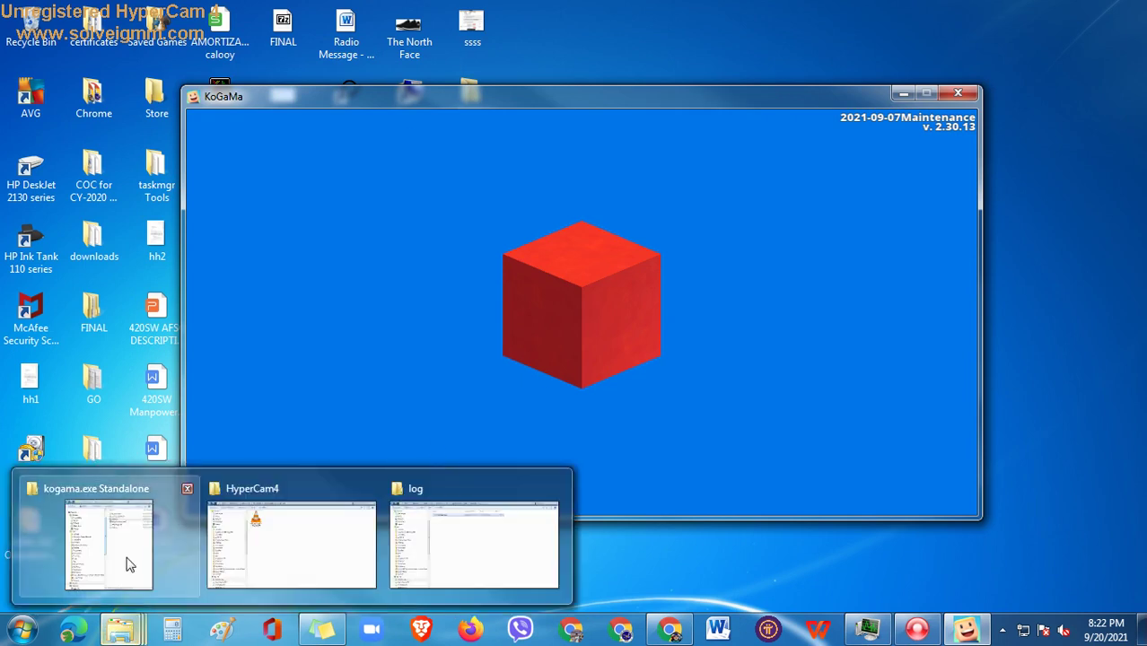
left_click(132, 566)
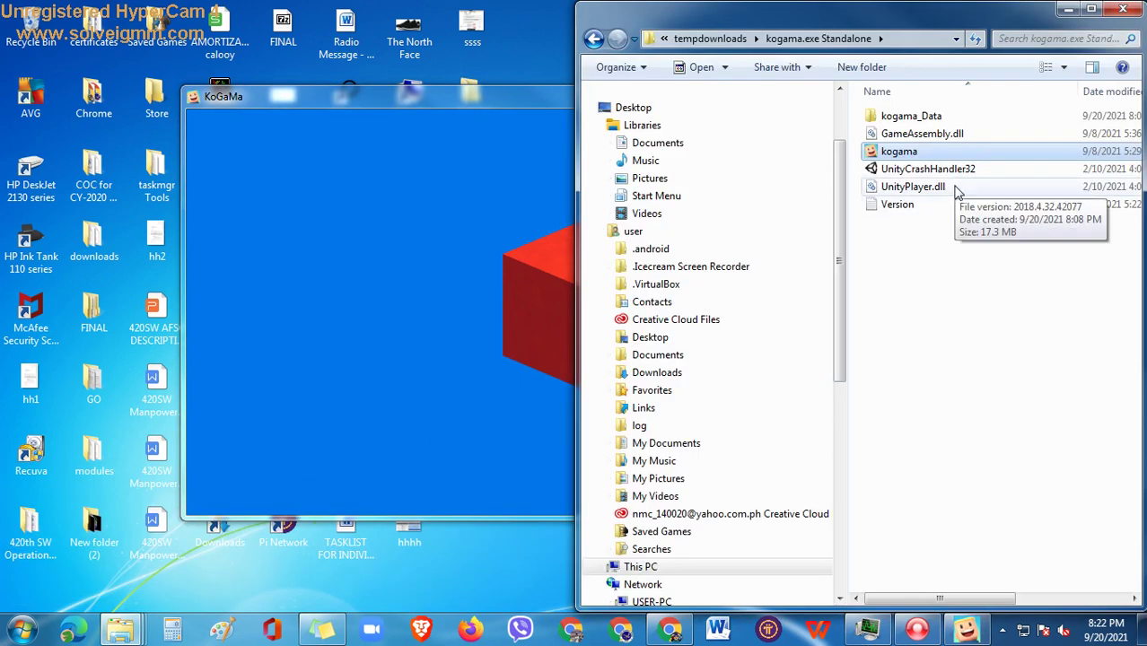
right_click(954, 190)
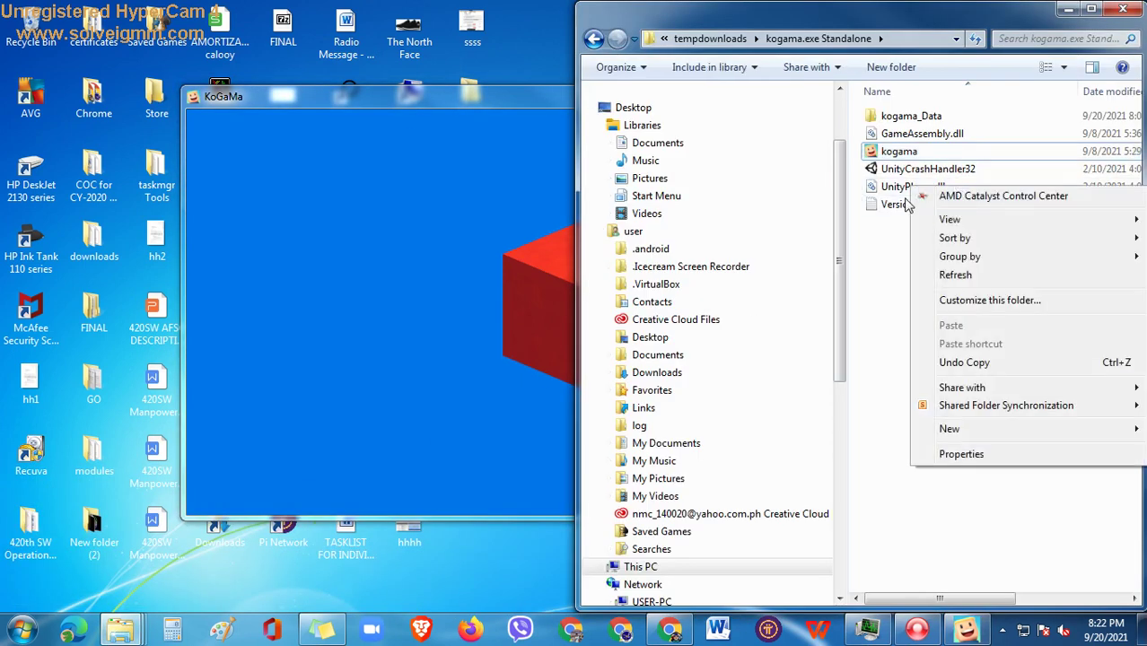
left_click(893, 193)
right_click(893, 193)
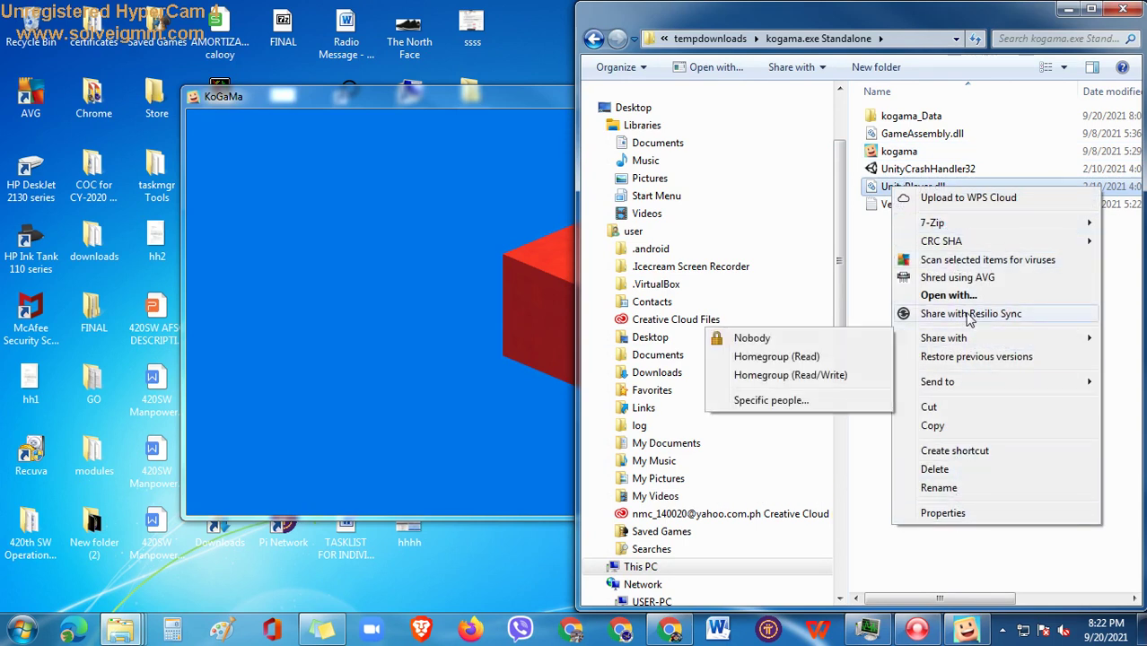
left_click(882, 350)
double_click(906, 185)
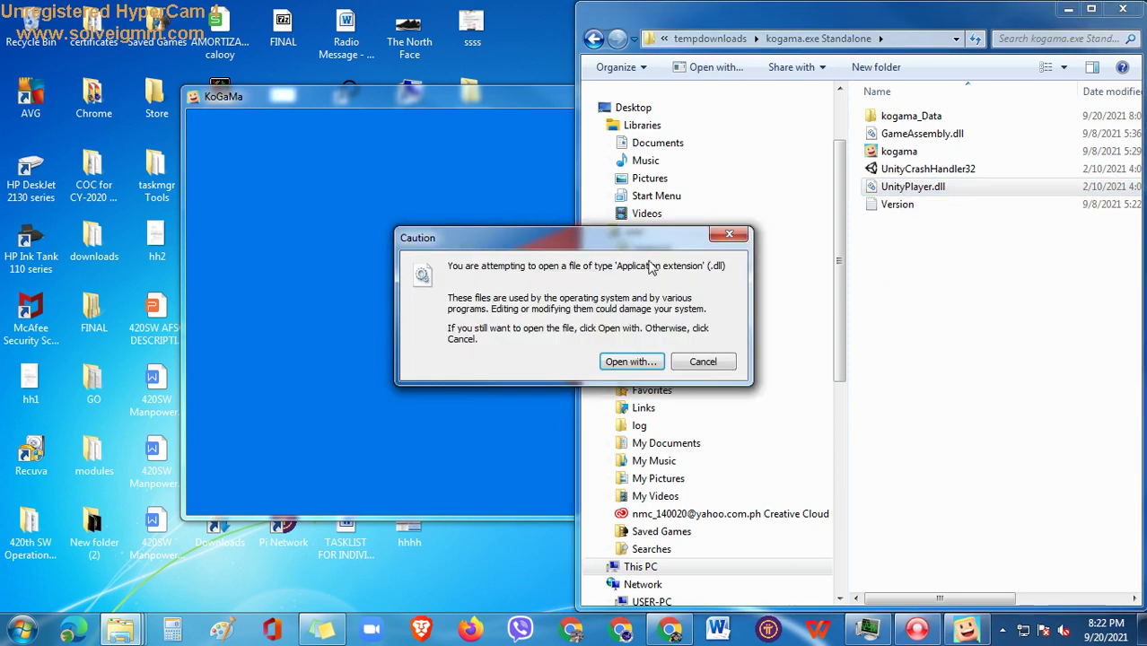
left_click_drag(639, 249, 666, 239)
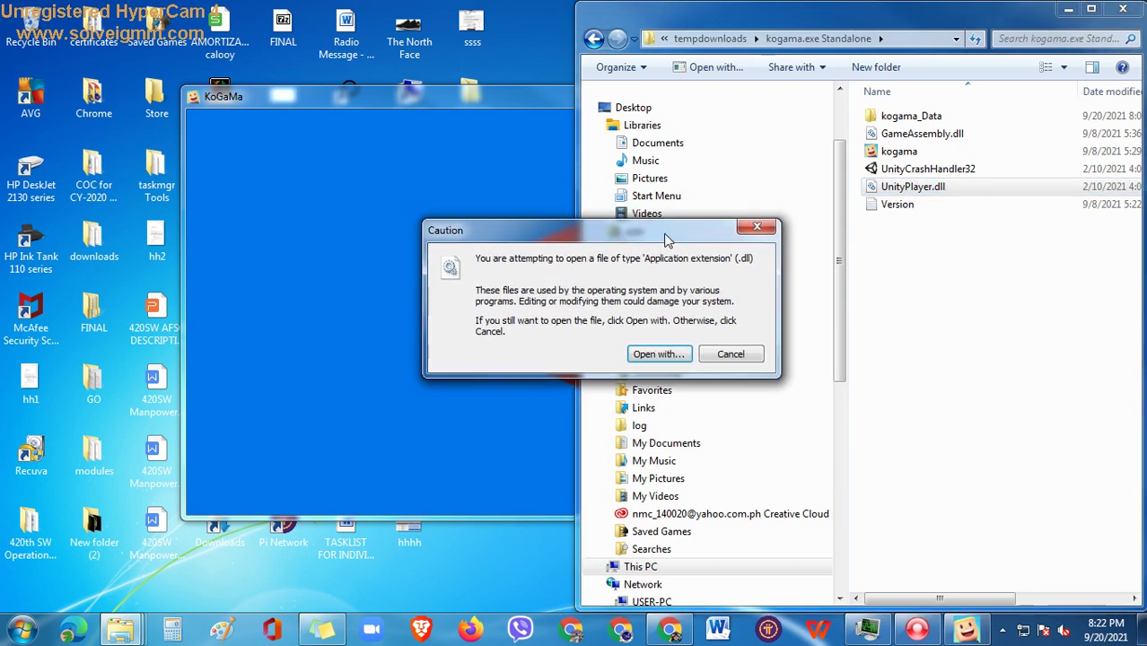
Choose Notepad from the installed programs to open UnityPlayer.dll, without making it the default for this kind of file.
left_click(666, 354)
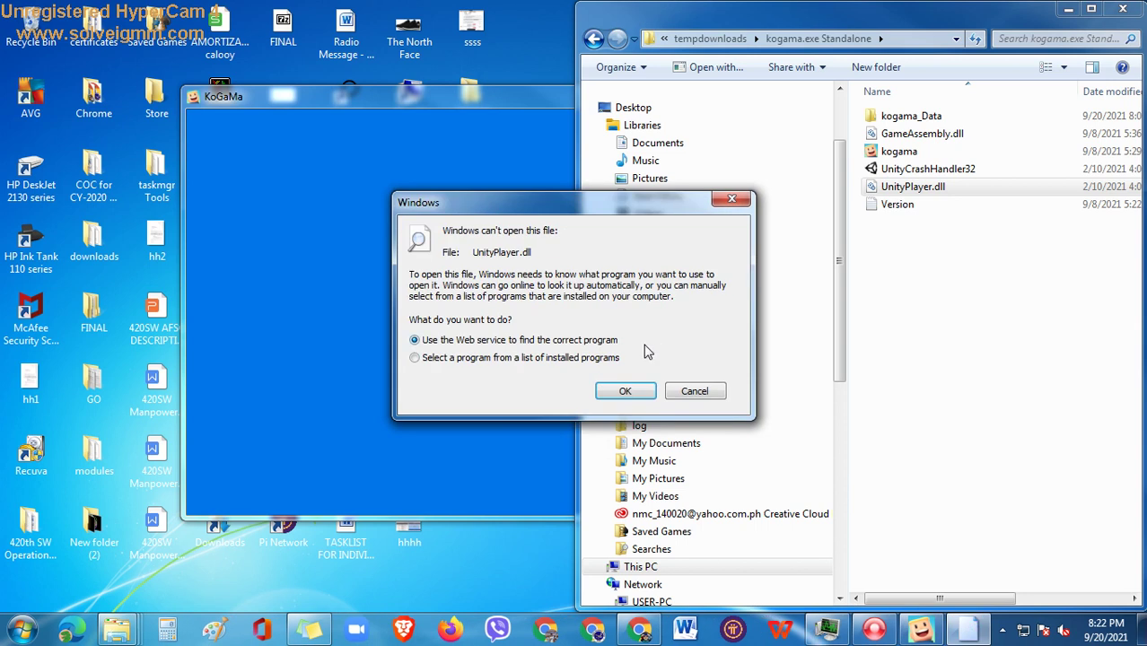
left_click(619, 390)
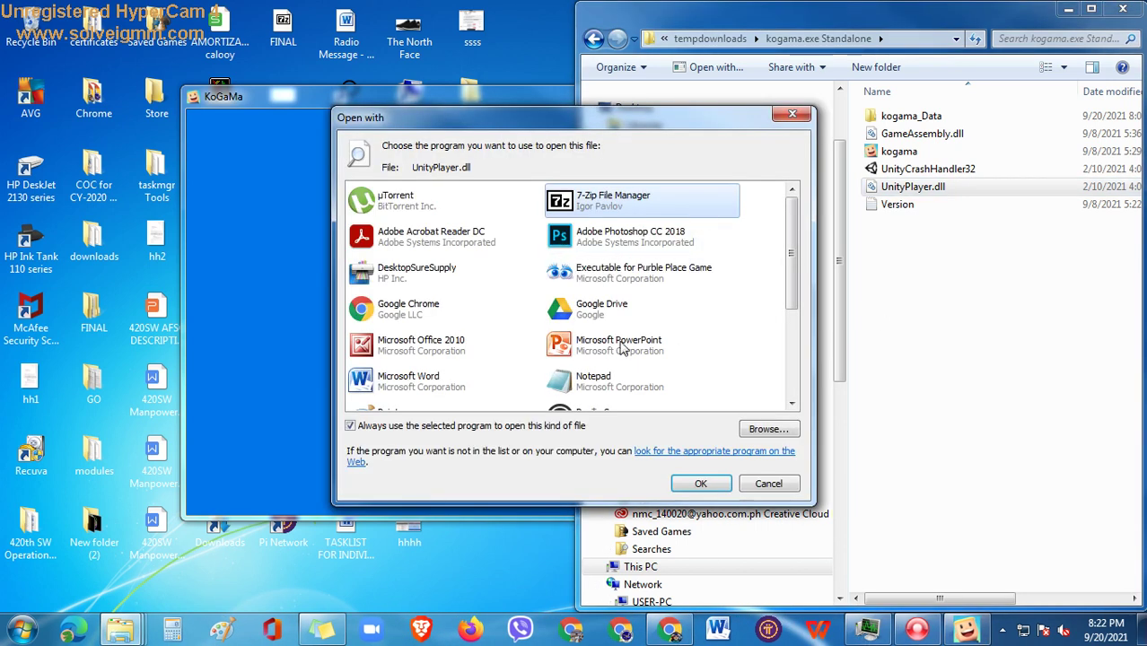
left_click(543, 427)
scroll(786, 283, "down", 1)
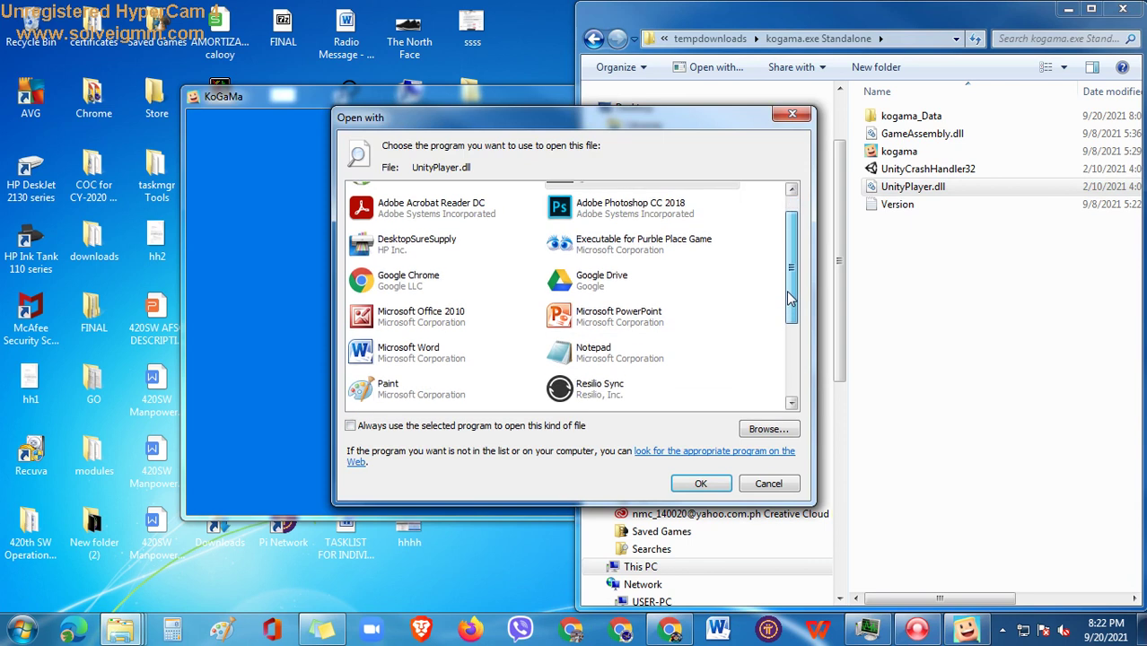
left_click(629, 348)
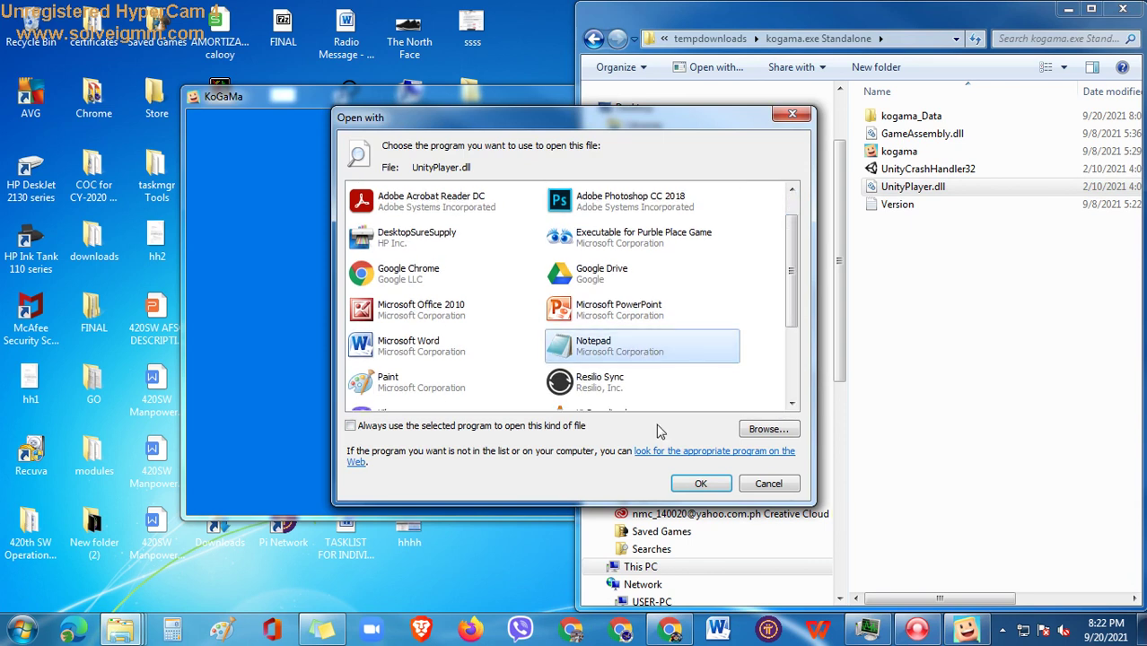
left_click(698, 483)
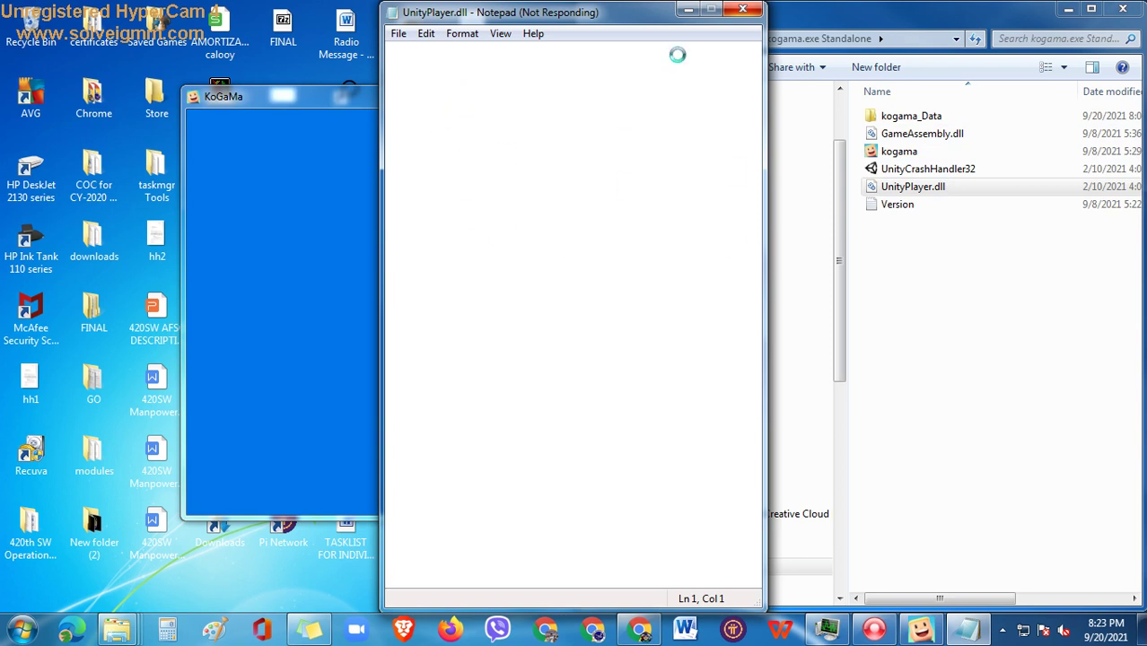
Close the Notepad program holding UnityPlayer.dll and return to the kogama.exe Standalone folder.
left_click(684, 10)
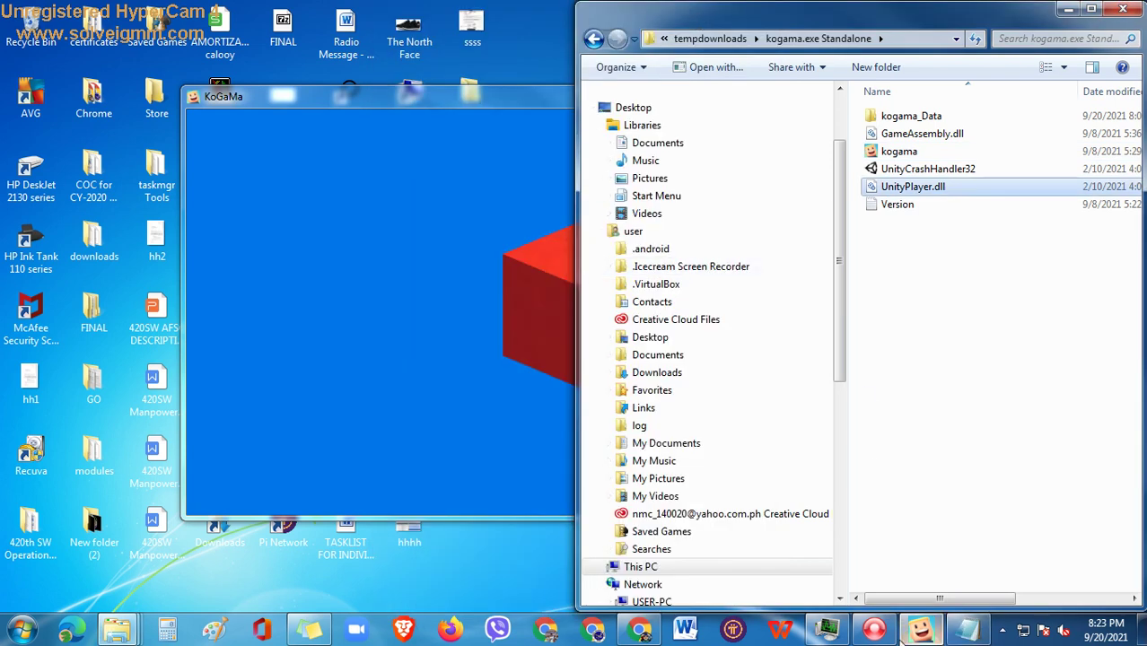
left_click(952, 636)
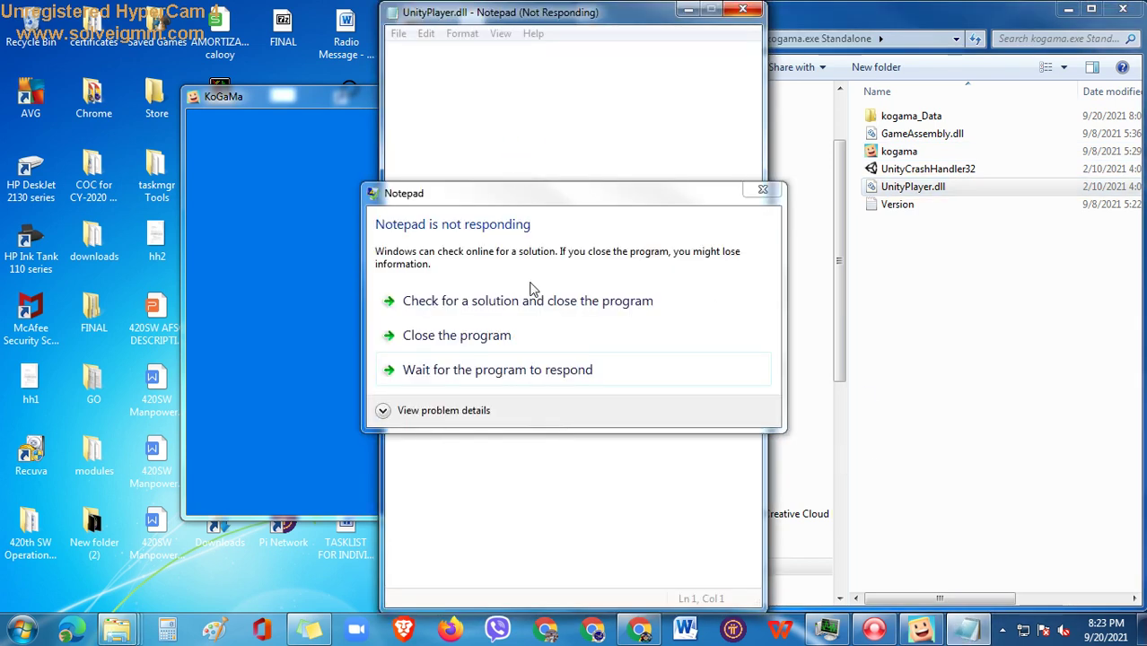
left_click(469, 337)
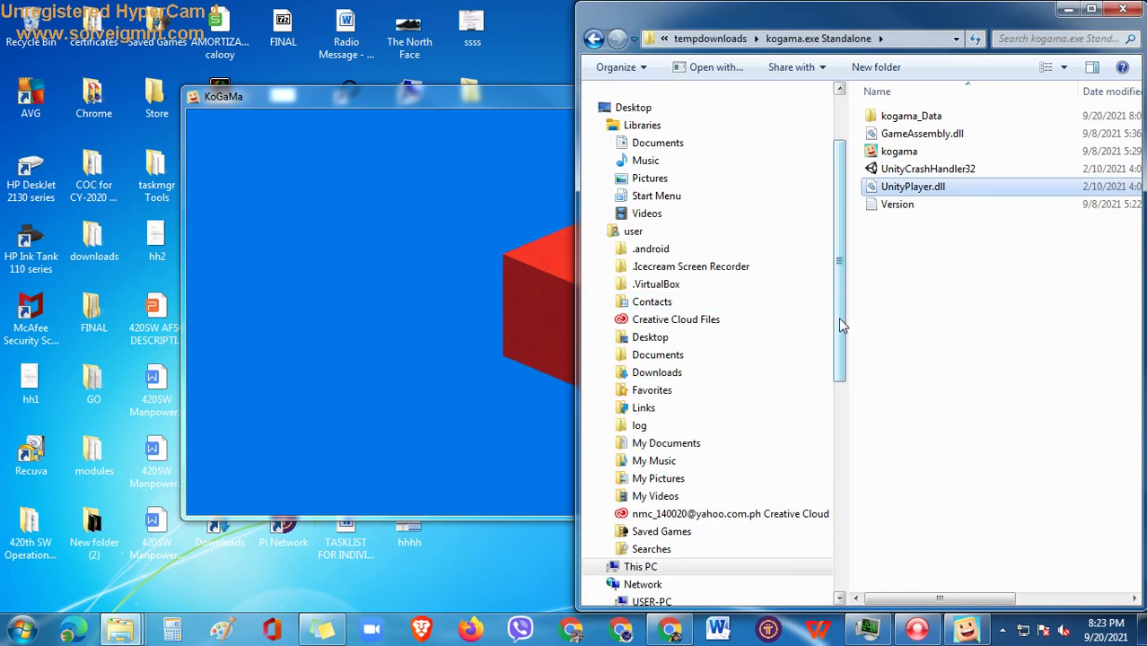
left_click(938, 289)
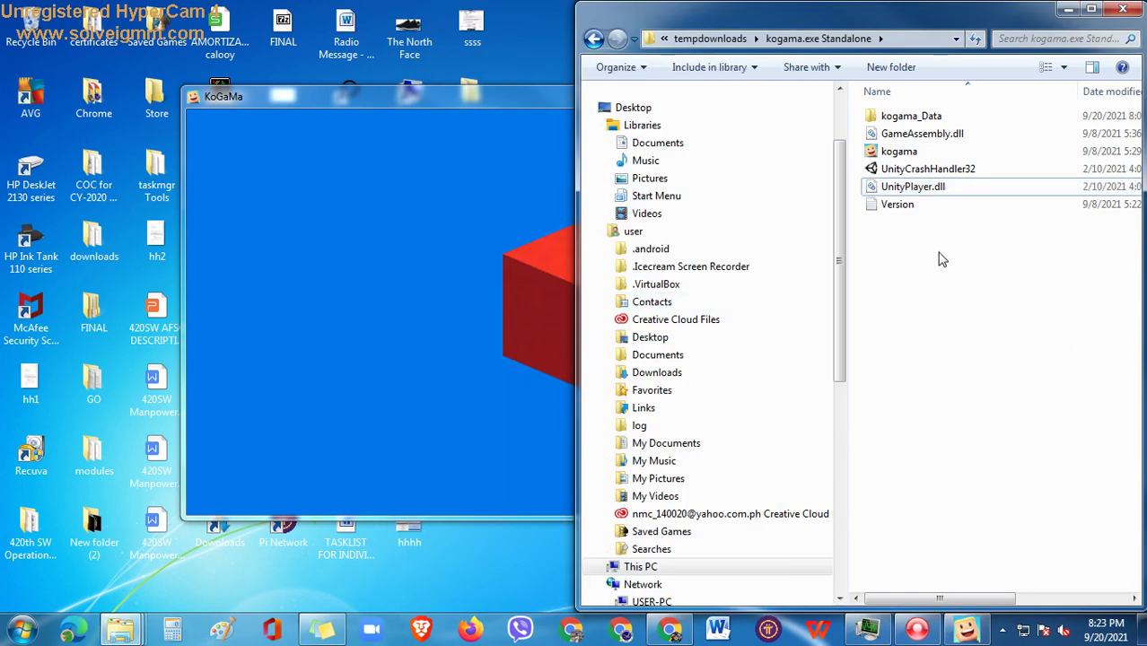
Open the kogama_Data folder, examine its il2cpp_data folder and the Resources subfolder, and return to kogama_Data.
left_click(919, 170)
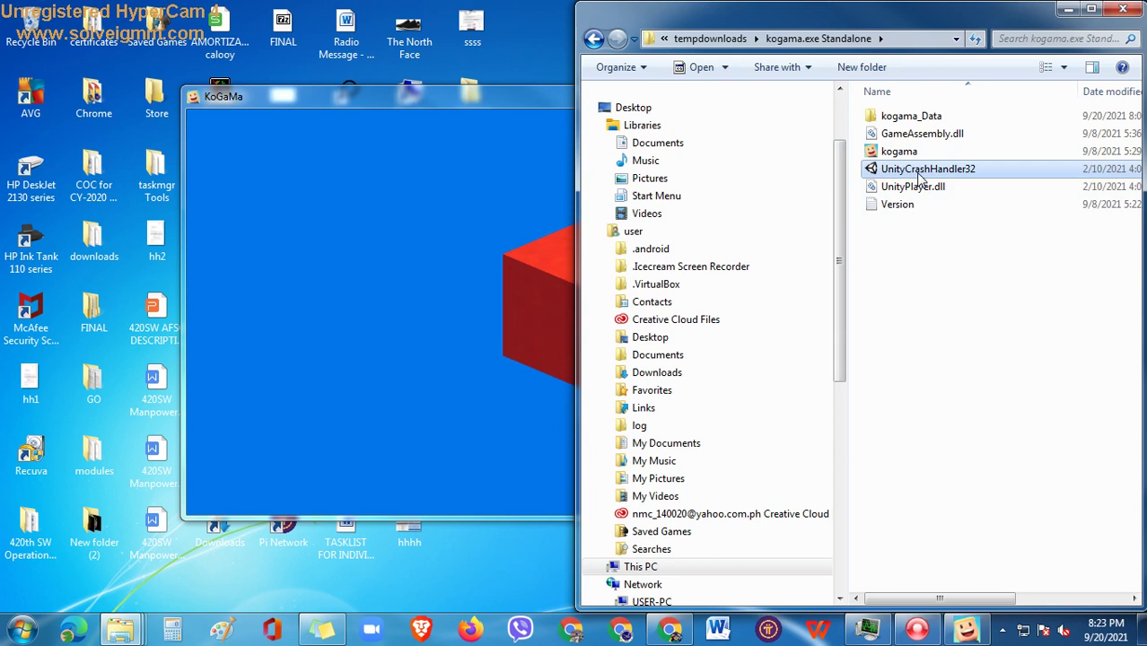
left_click(928, 119)
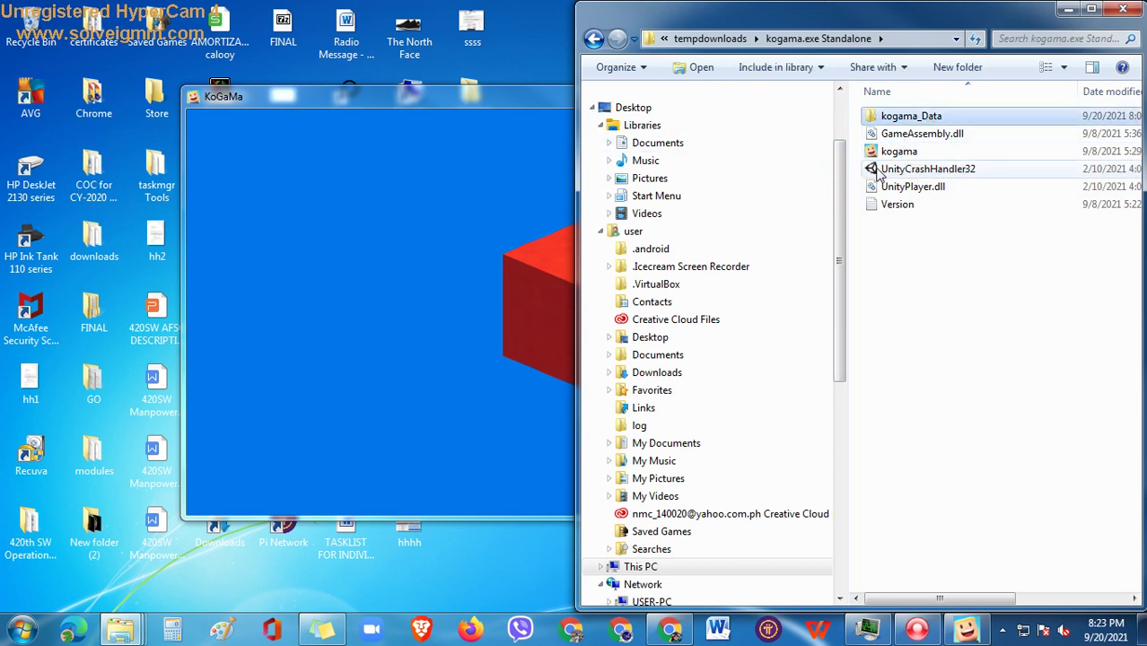
left_click(903, 170)
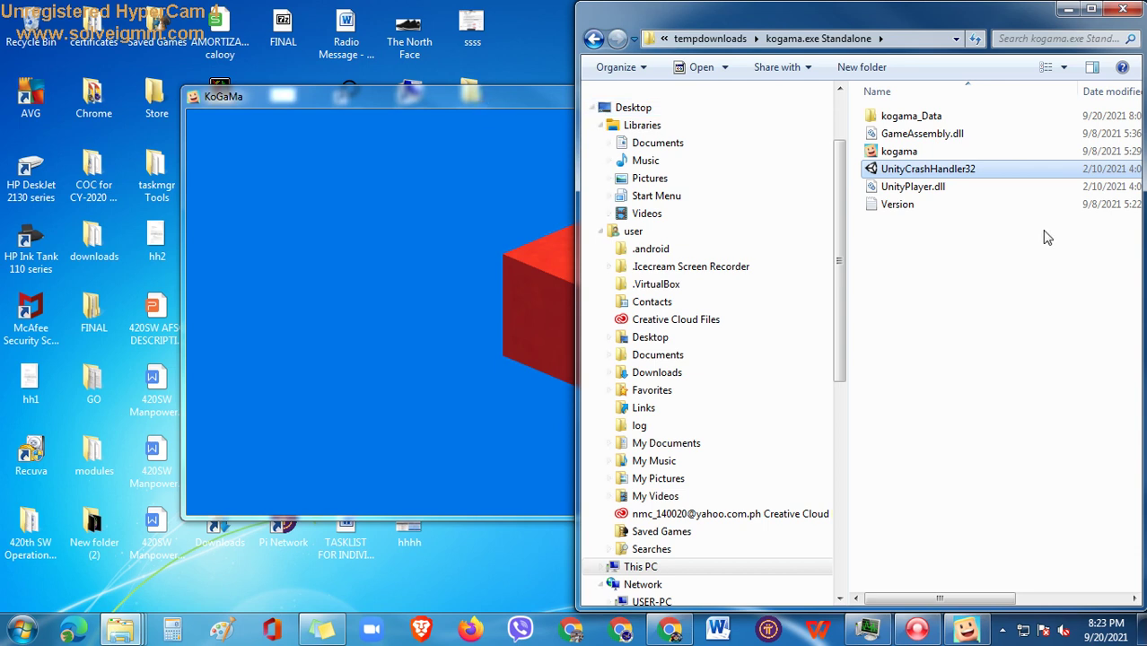
double_click(940, 117)
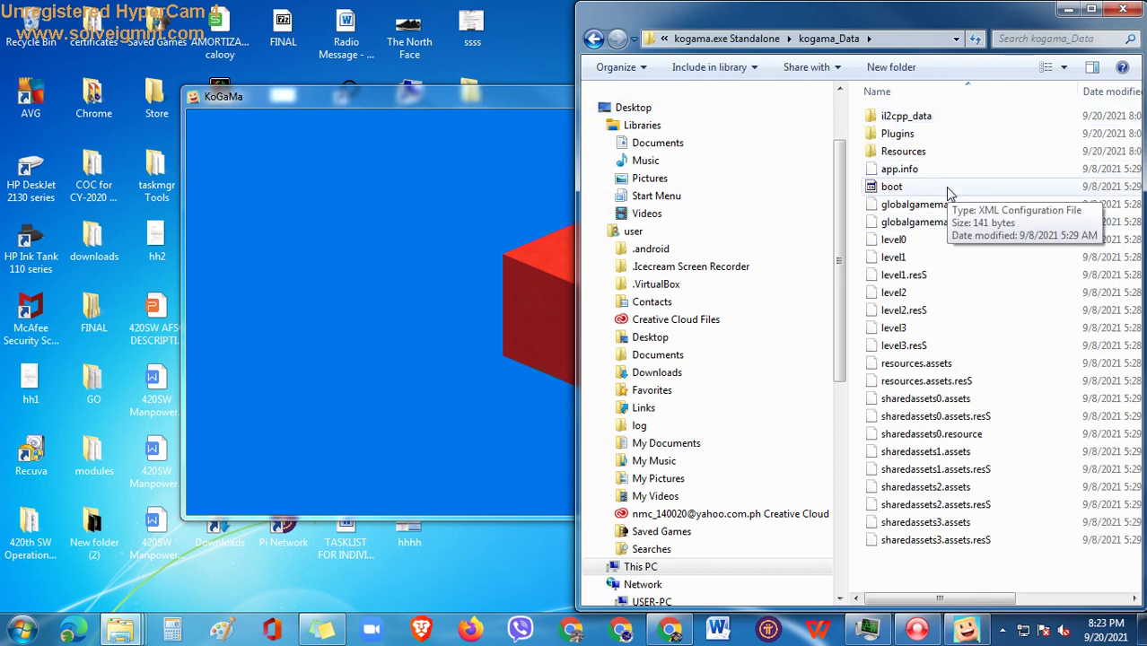
left_click(925, 124)
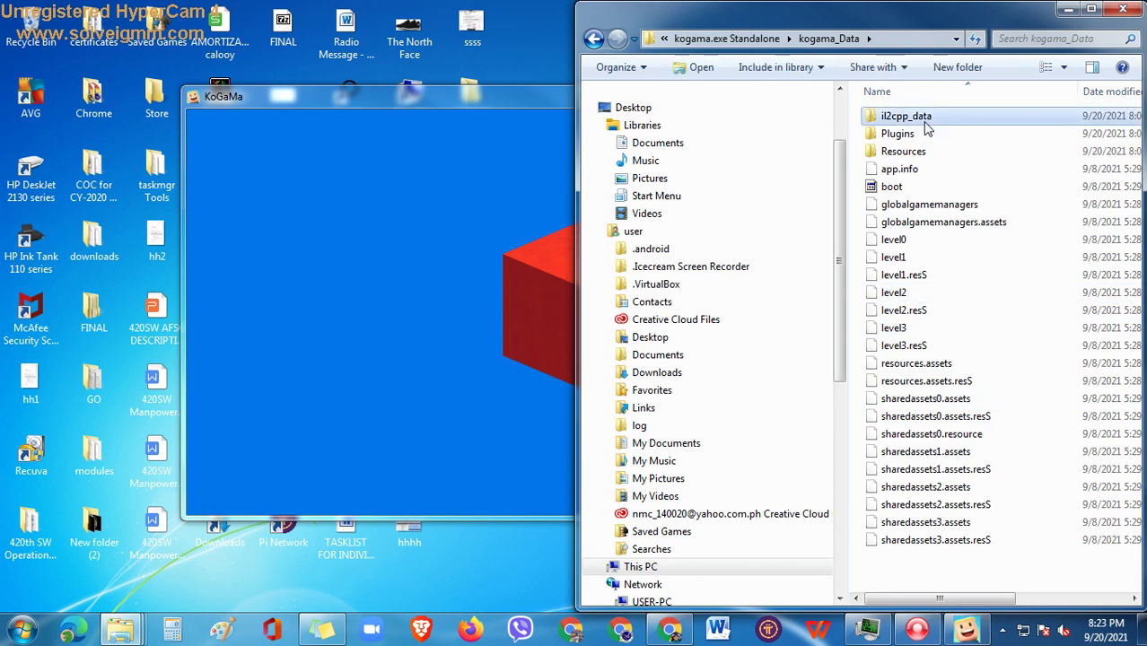
double_click(925, 124)
left_click(925, 136)
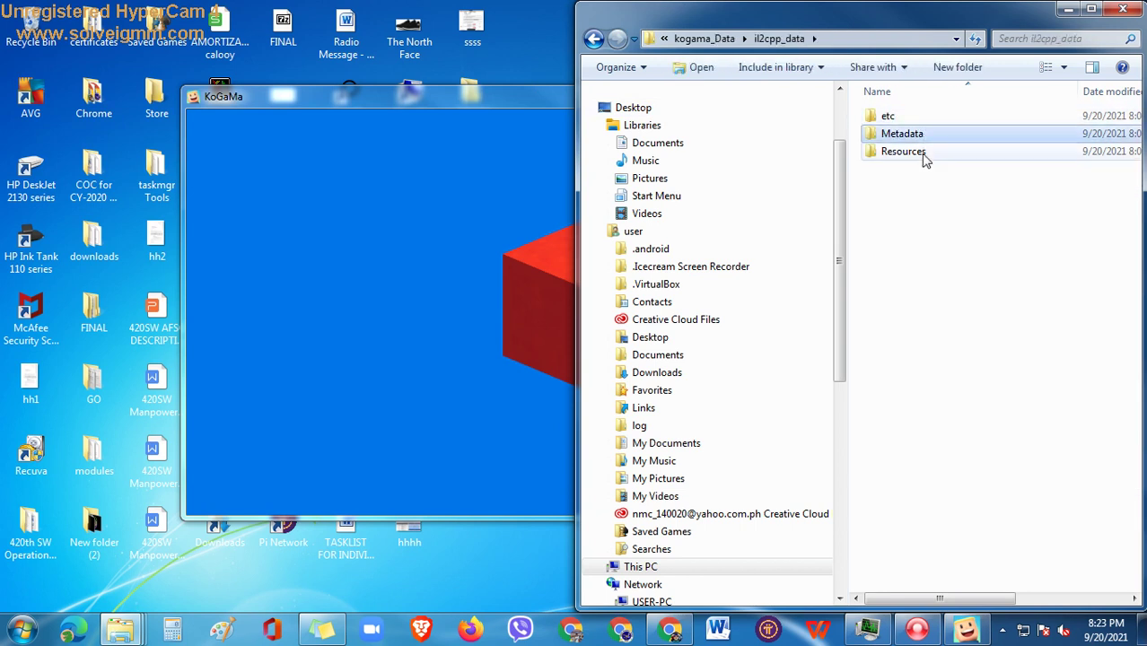
double_click(902, 152)
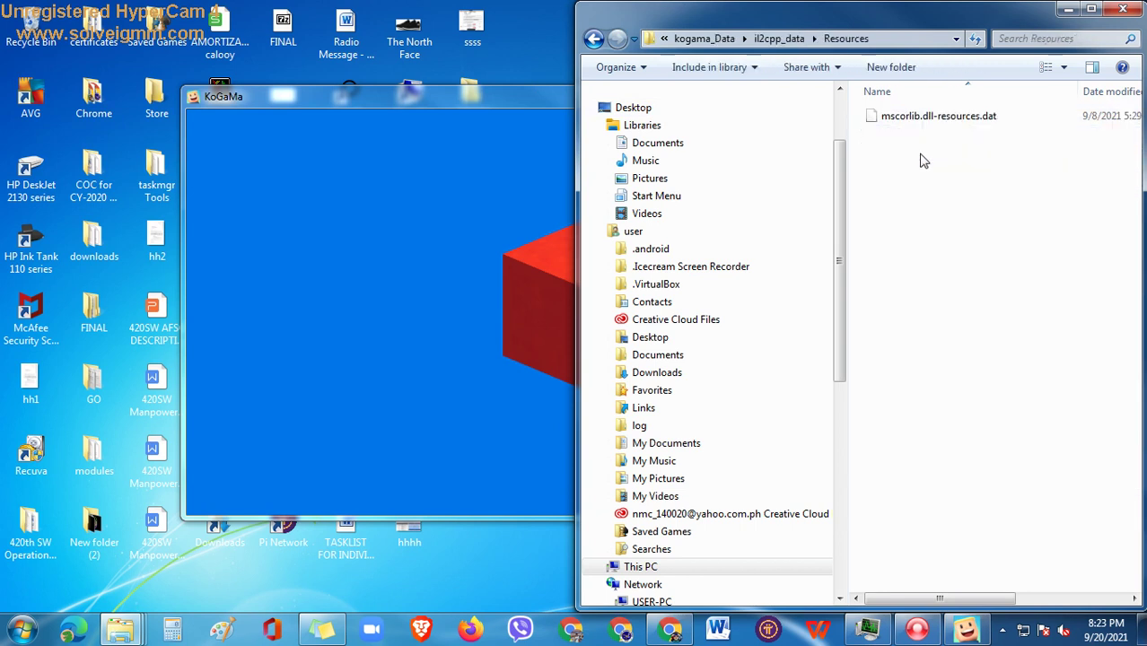
left_click(593, 39)
left_click(593, 39)
Examine the contents of the Plugins and Resources folders inside kogama_Data and return to kogama_Data.
double_click(908, 135)
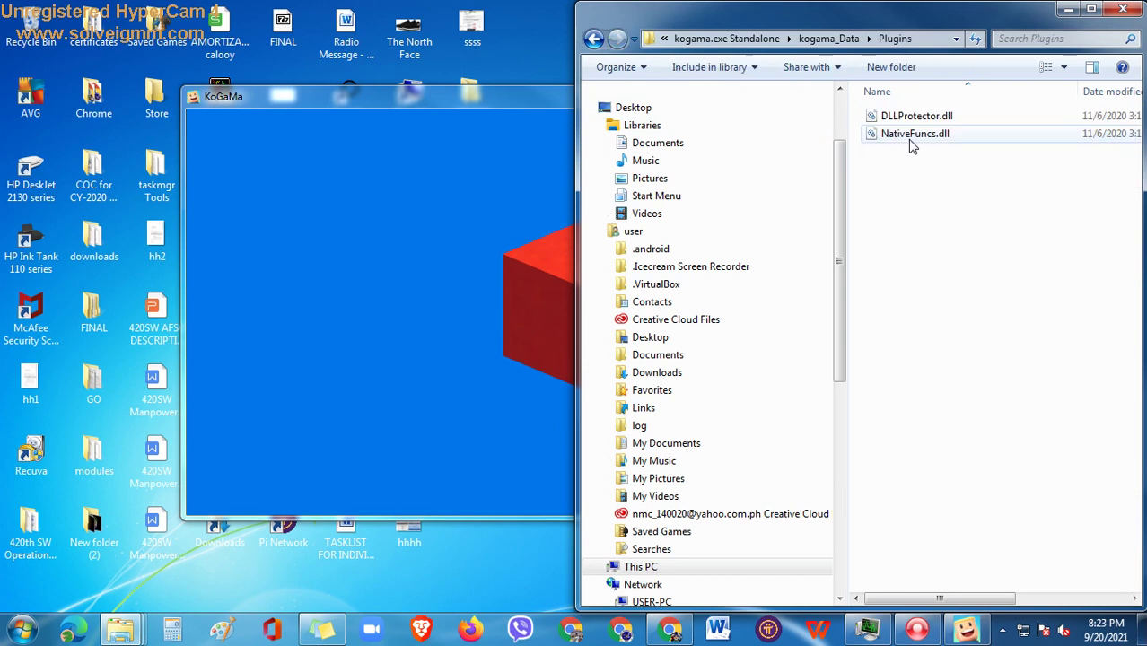
left_click(922, 159)
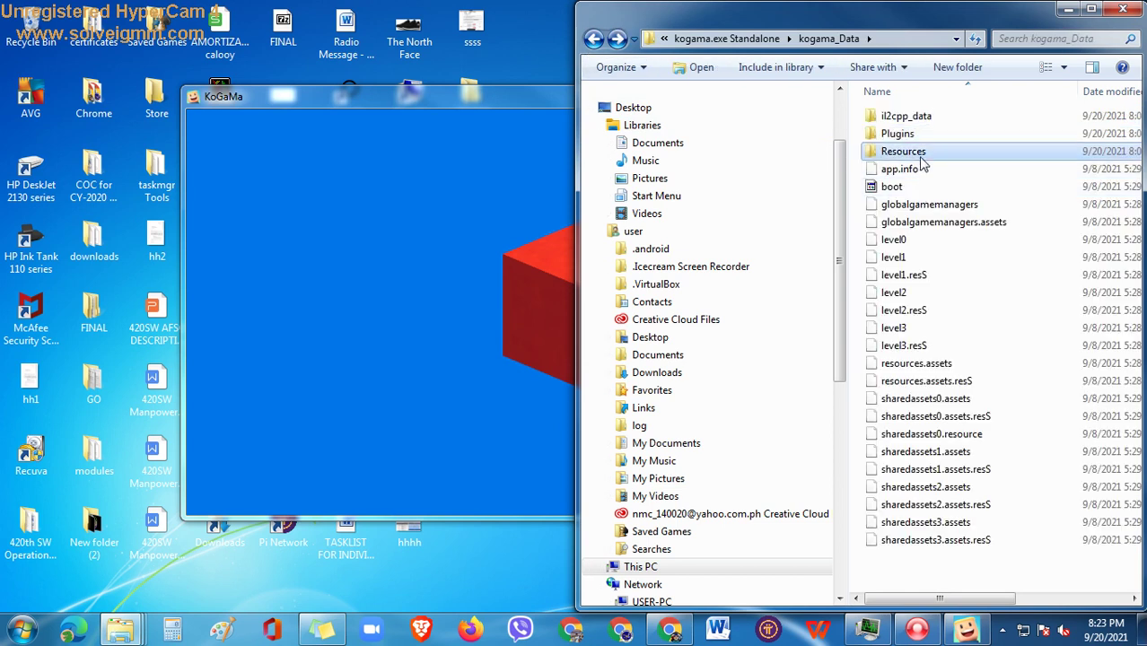
double_click(906, 116)
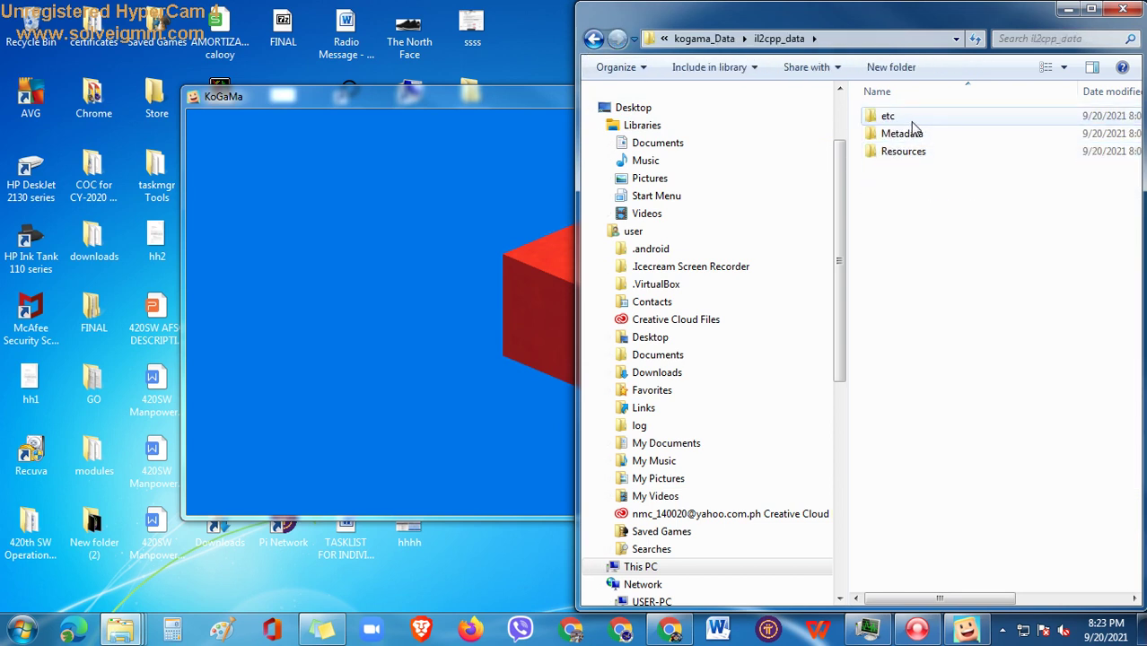
left_click(593, 40)
double_click(933, 150)
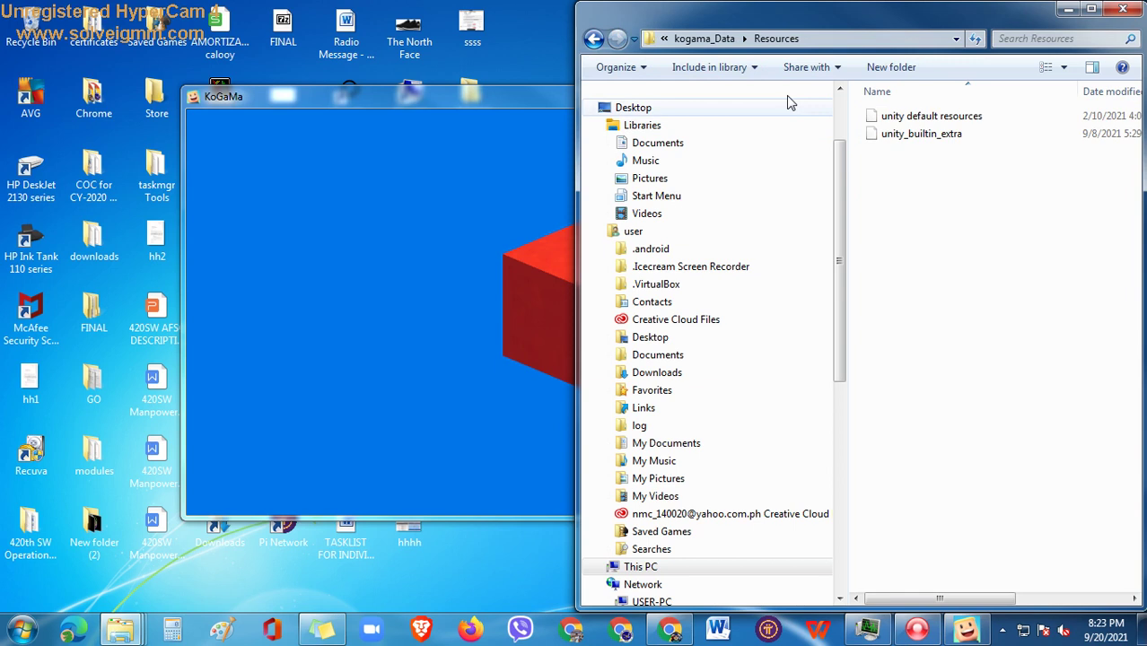
left_click(594, 41)
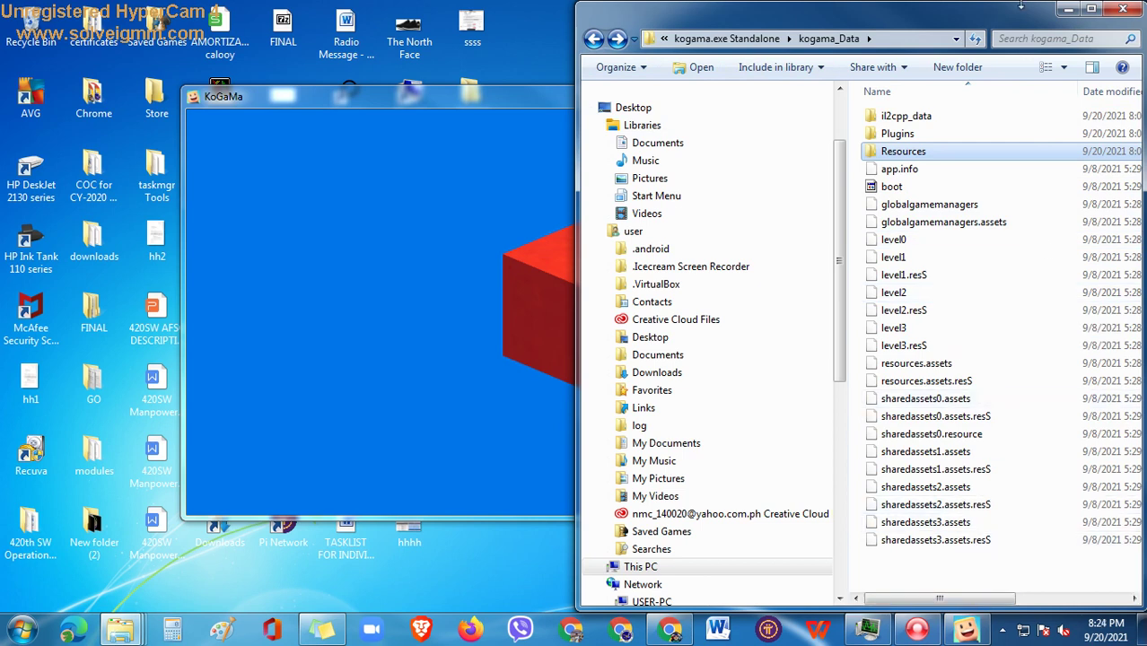
Close the kogama_Data folder window and the KoGaMa game, and check the running applications in Windows Task Manager.
left_click(1122, 8)
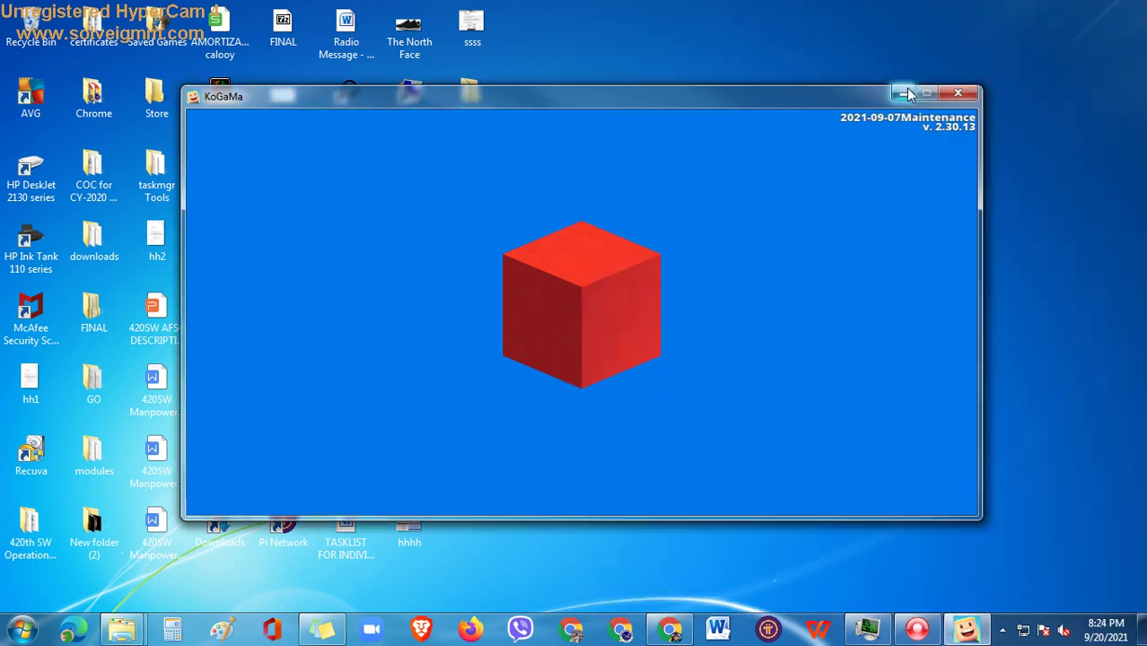
left_click(957, 93)
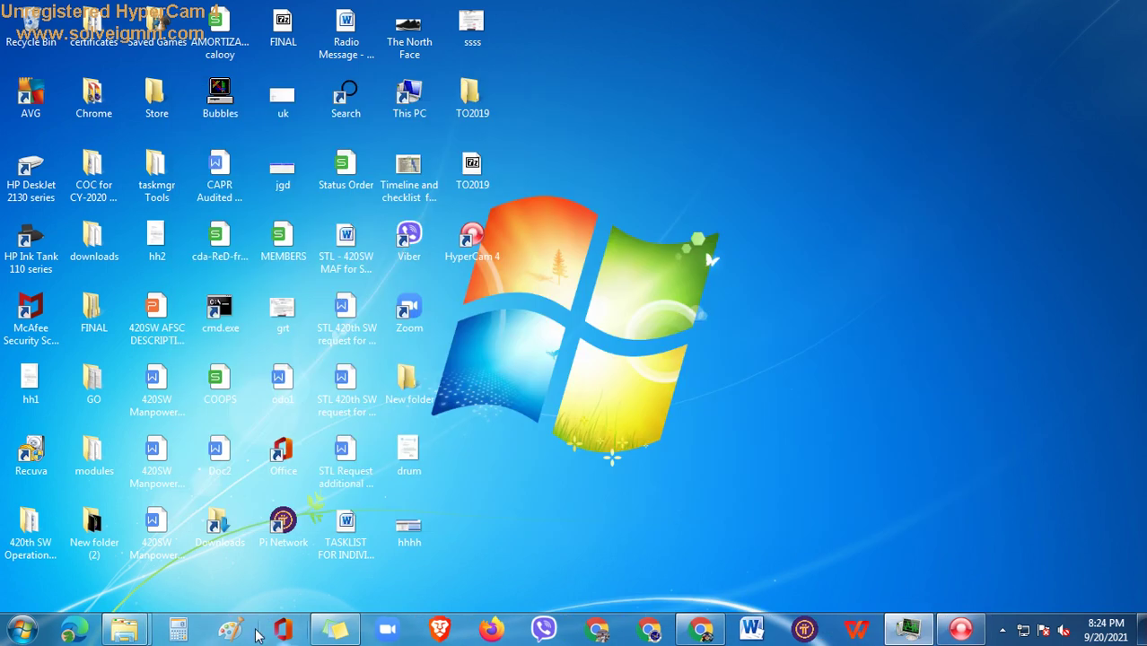
mouse_move(133, 631)
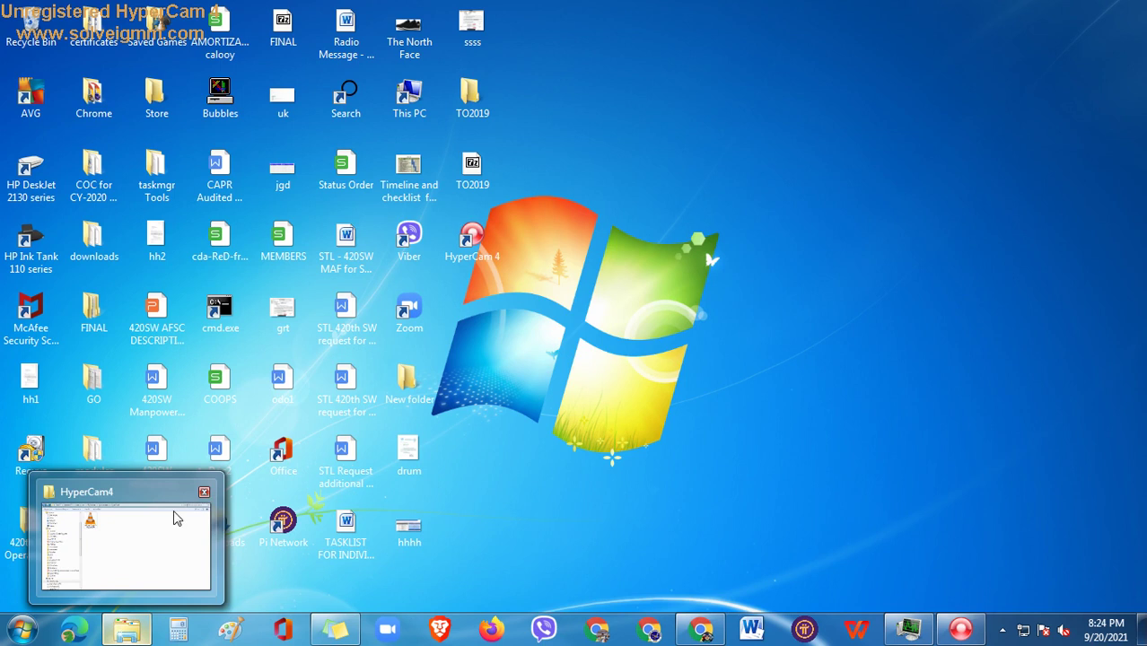
left_click(908, 630)
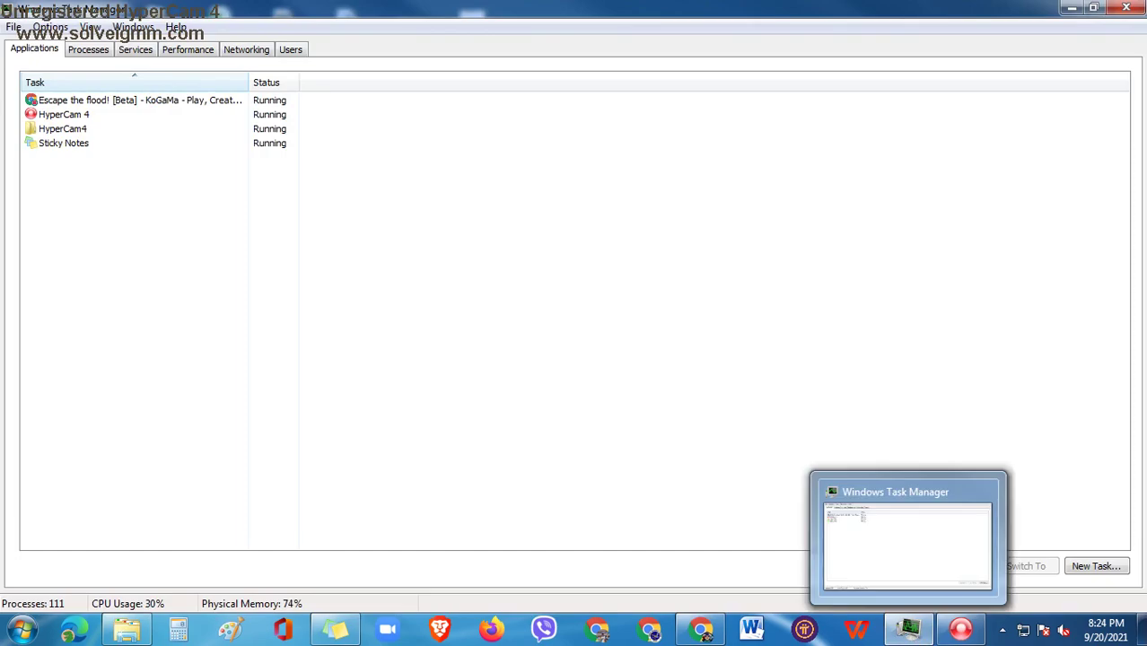
left_click(908, 629)
Switch to Chrome, start the game with Play on the KoGaMa build page, and close the Kogama launcher window.
left_click(701, 630)
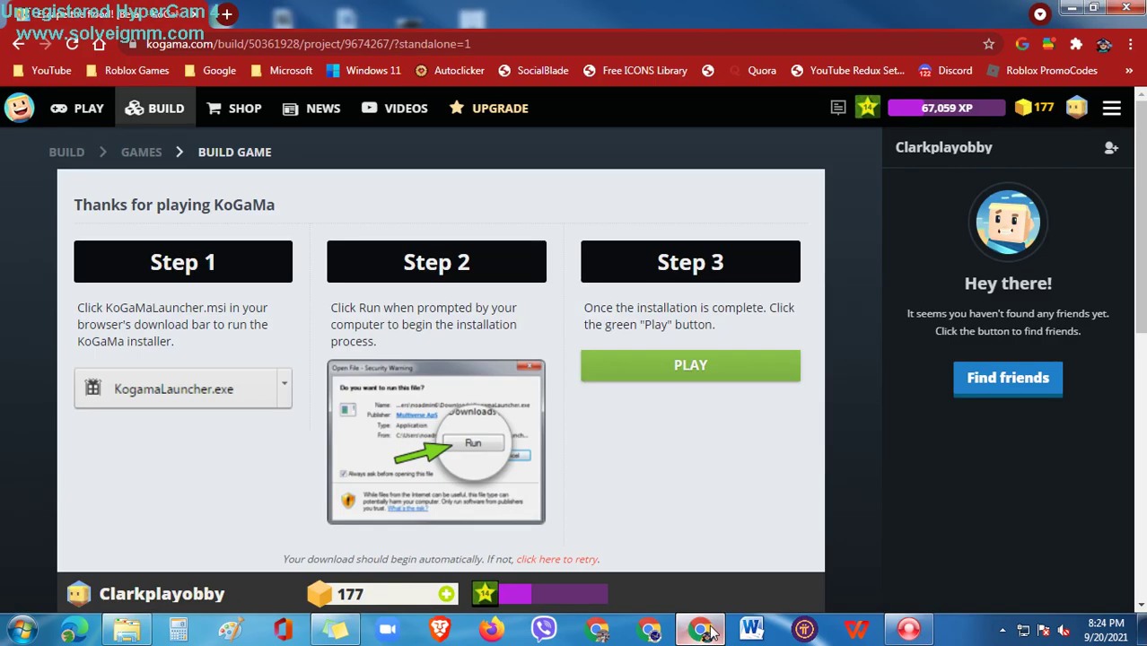
scroll(715, 271, "down", 5)
scroll(715, 271, "up", 4)
left_click(719, 277)
left_click(682, 188)
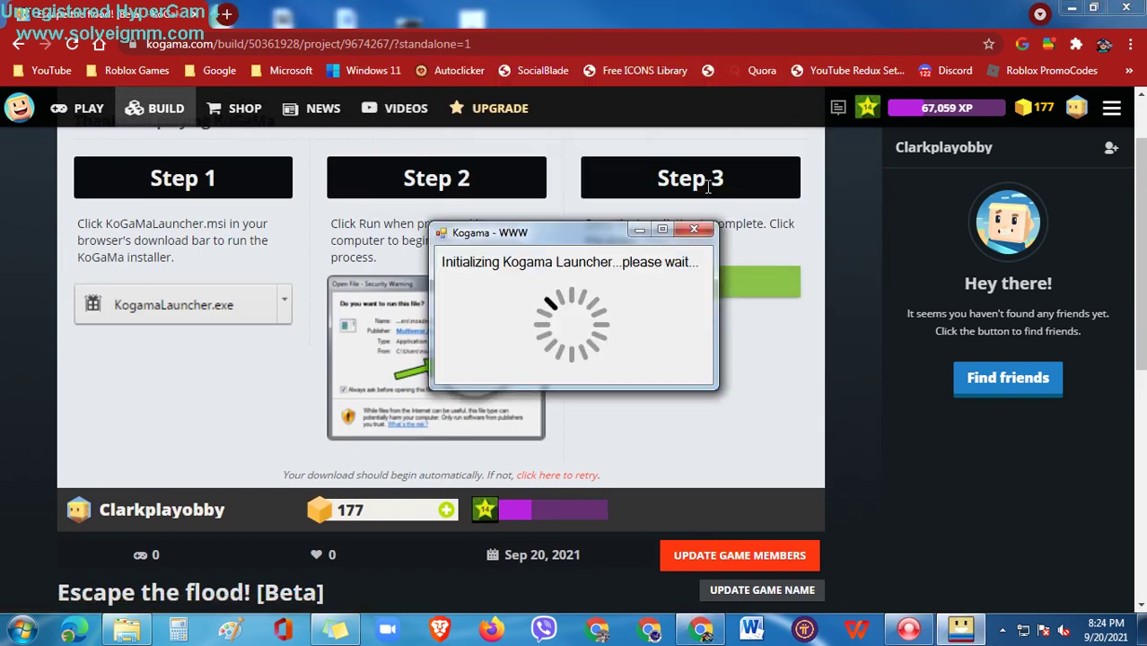
left_click(705, 233)
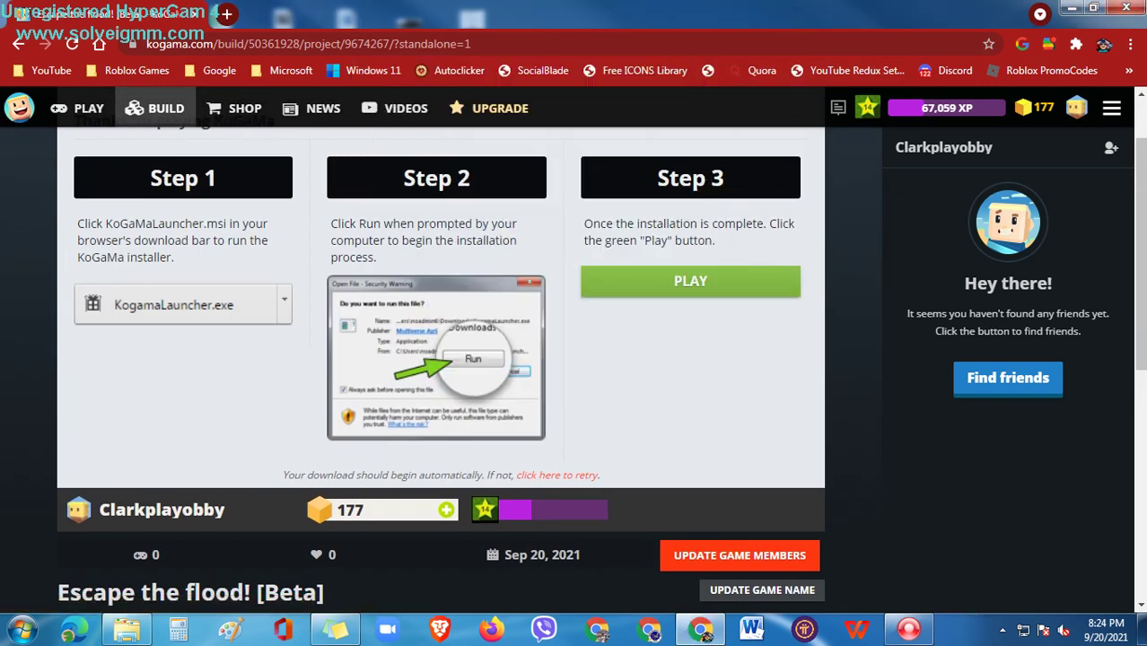
Open Chrome's downloads list, run the KogamaLauncher.msi installer, and close the Kogama launcher window.
left_click(1130, 44)
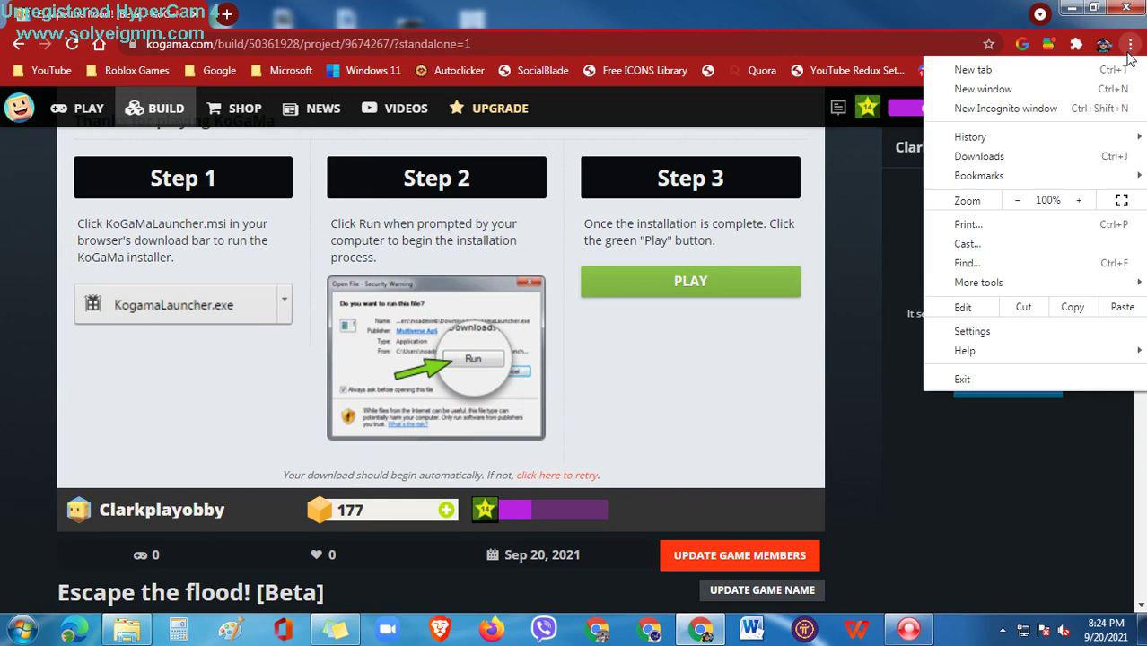
left_click(978, 158)
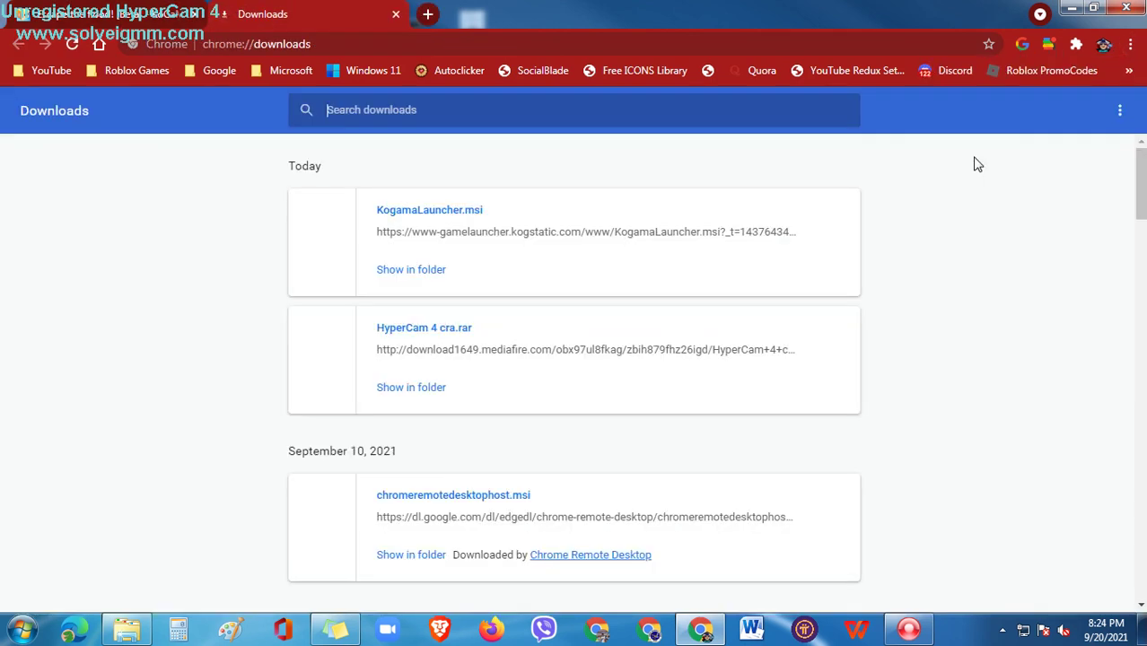
left_click(447, 215)
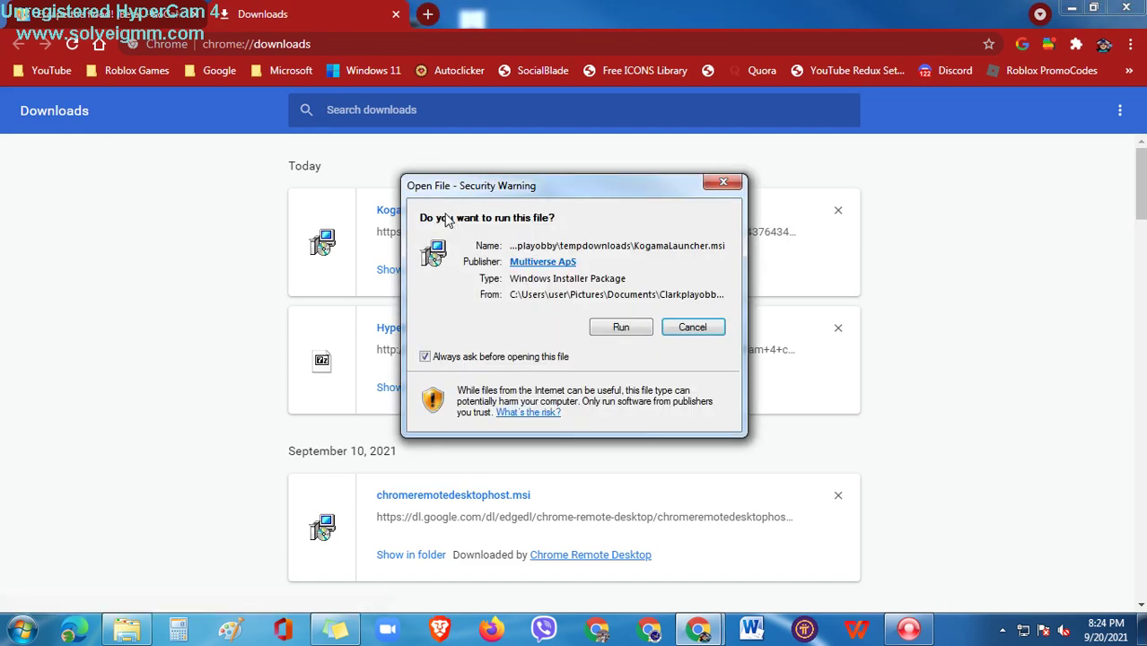
left_click(622, 328)
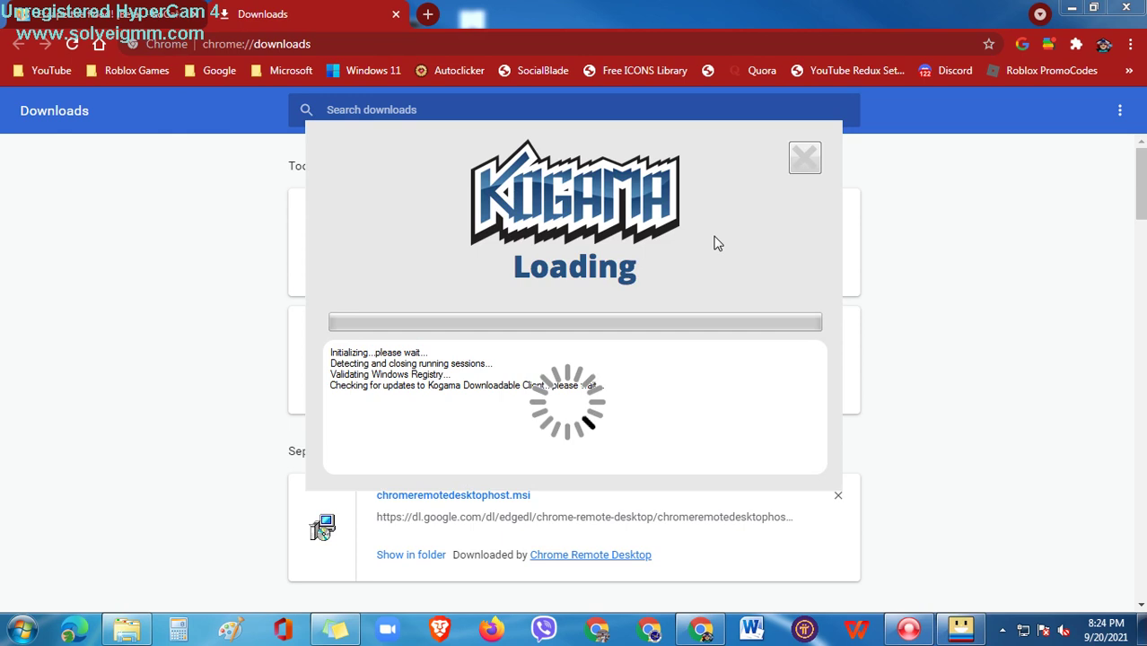
left_click(802, 159)
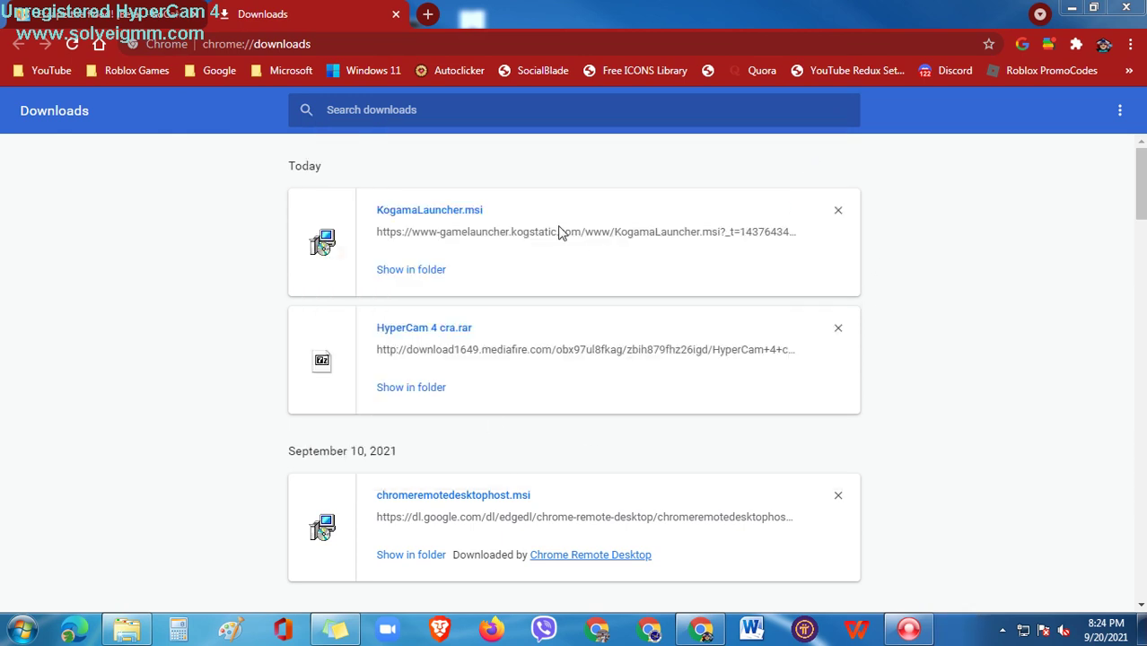
Open the Windows Control Panel maximized, switch it to Large icons, and open Programs and Features.
left_click(23, 628)
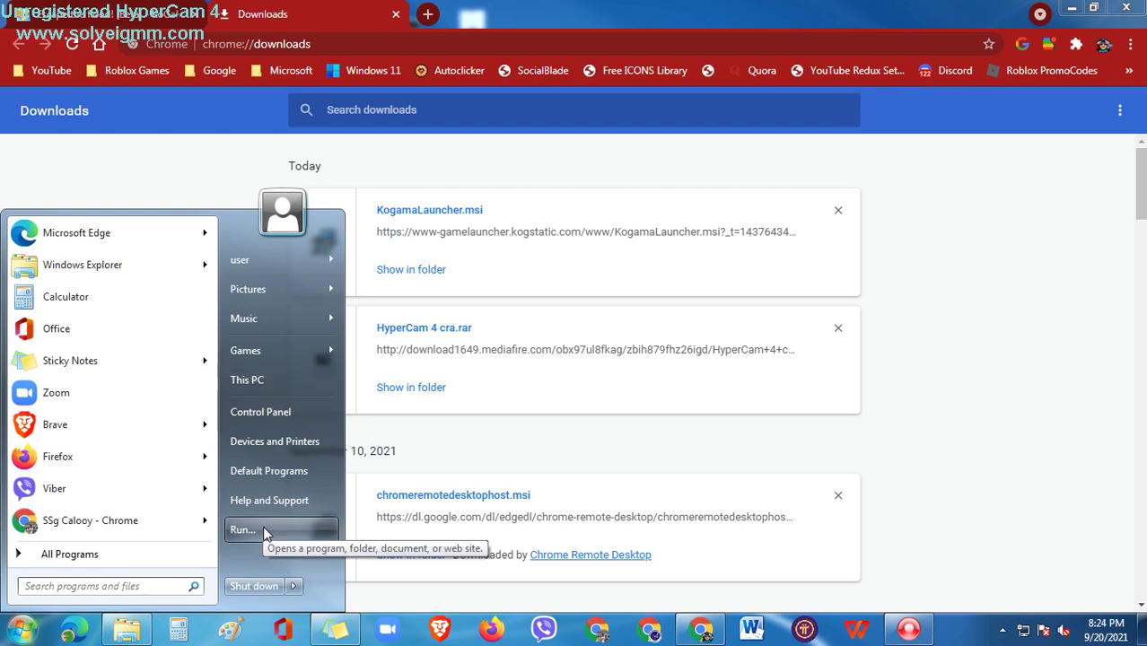
left_click(124, 555)
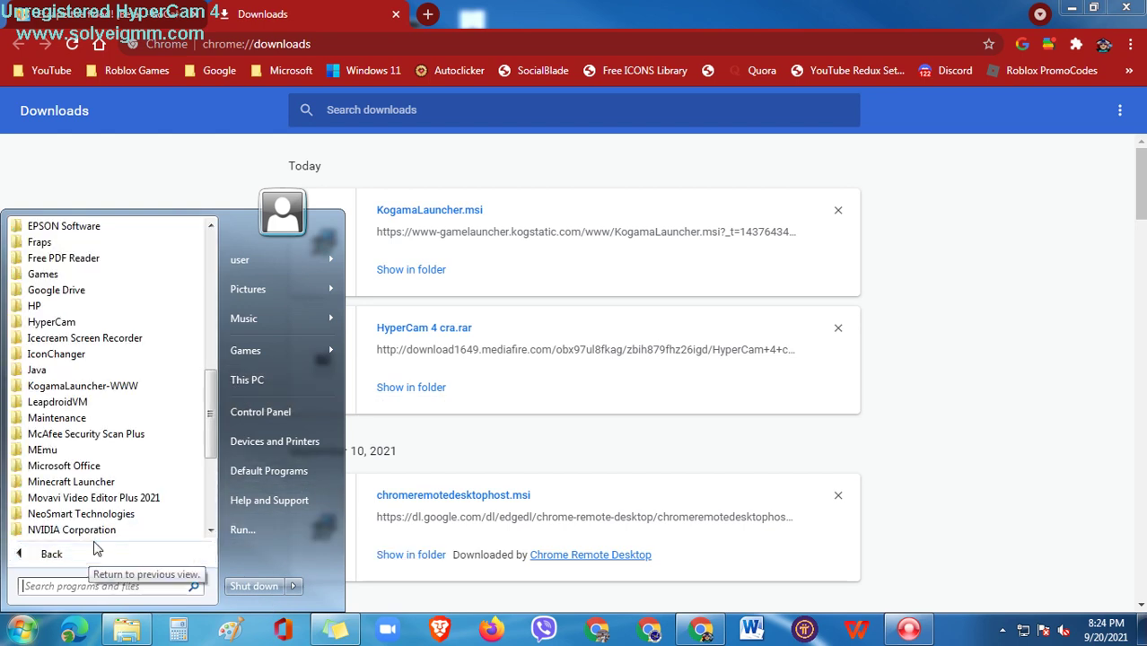
left_click(88, 558)
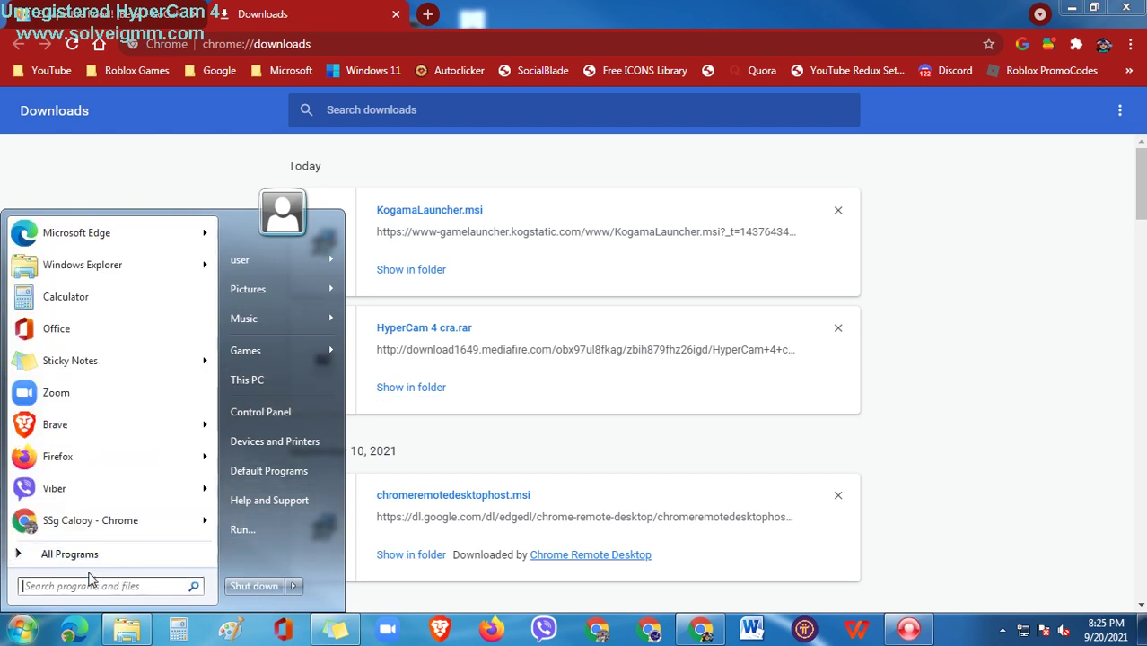
left_click(91, 583)
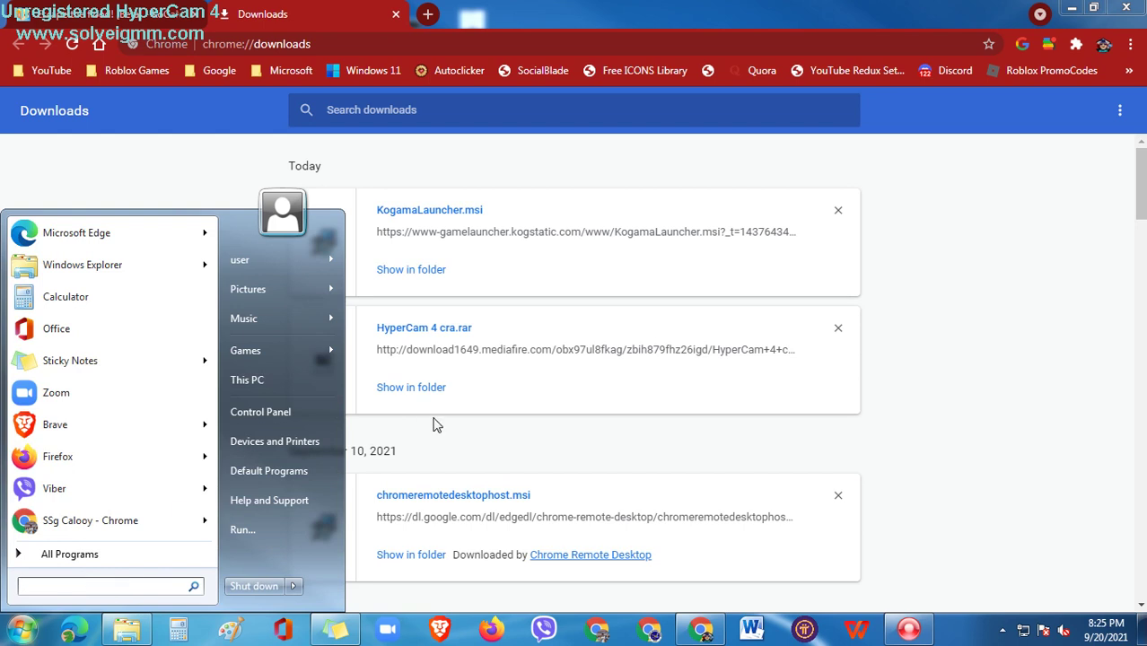
left_click(243, 412)
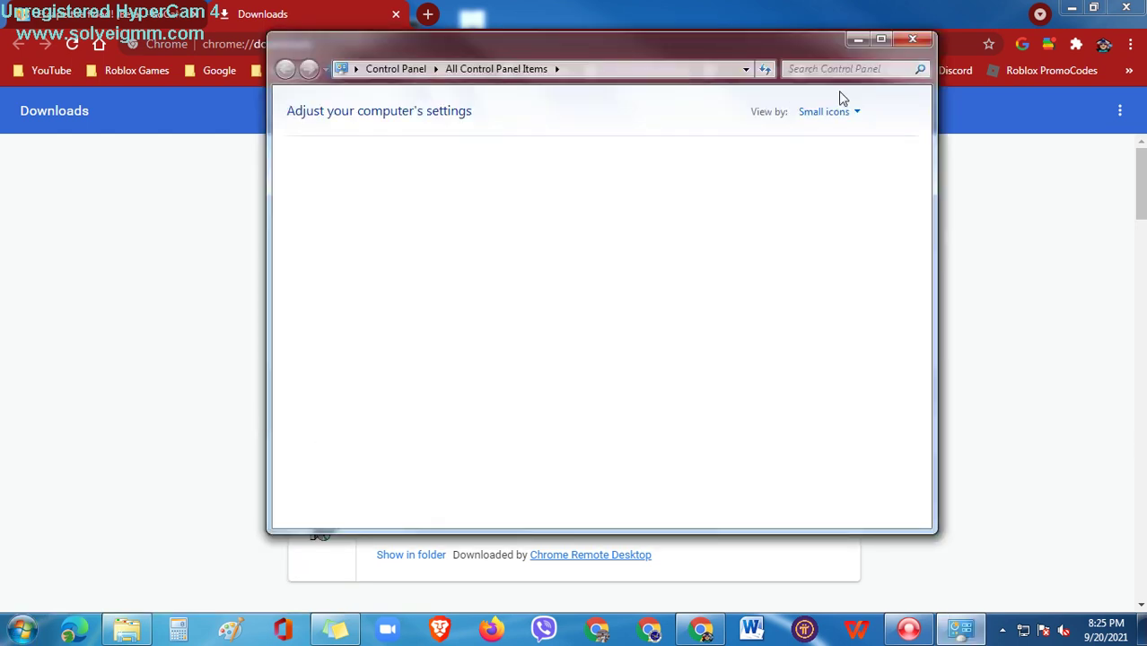
left_click(880, 39)
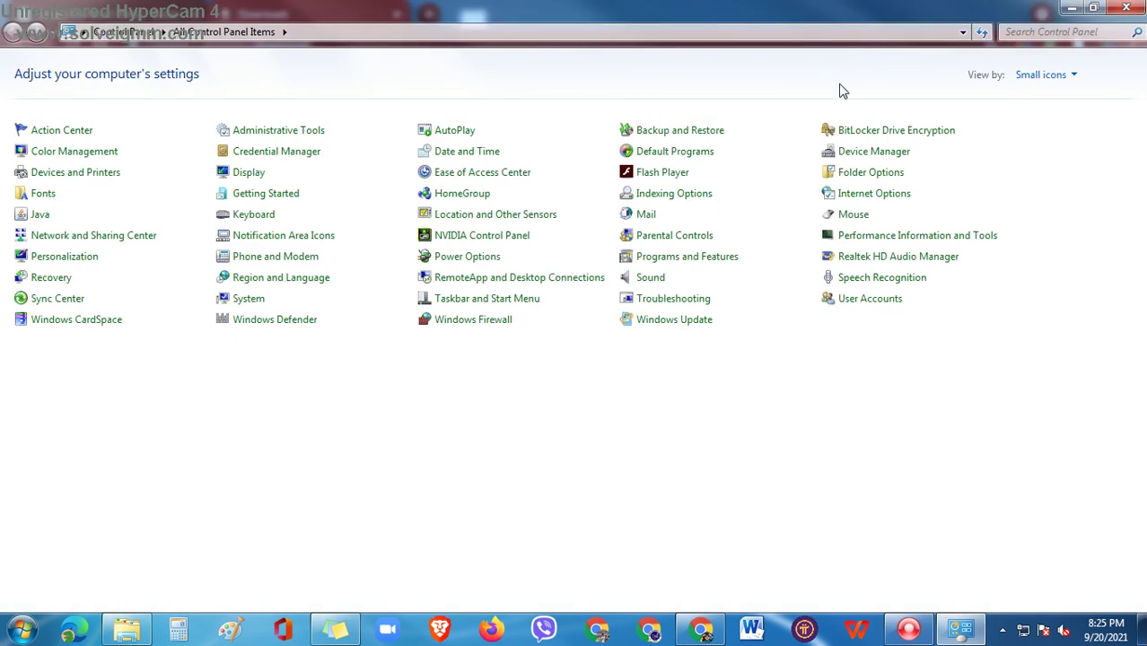
left_click(1027, 76)
left_click(1050, 122)
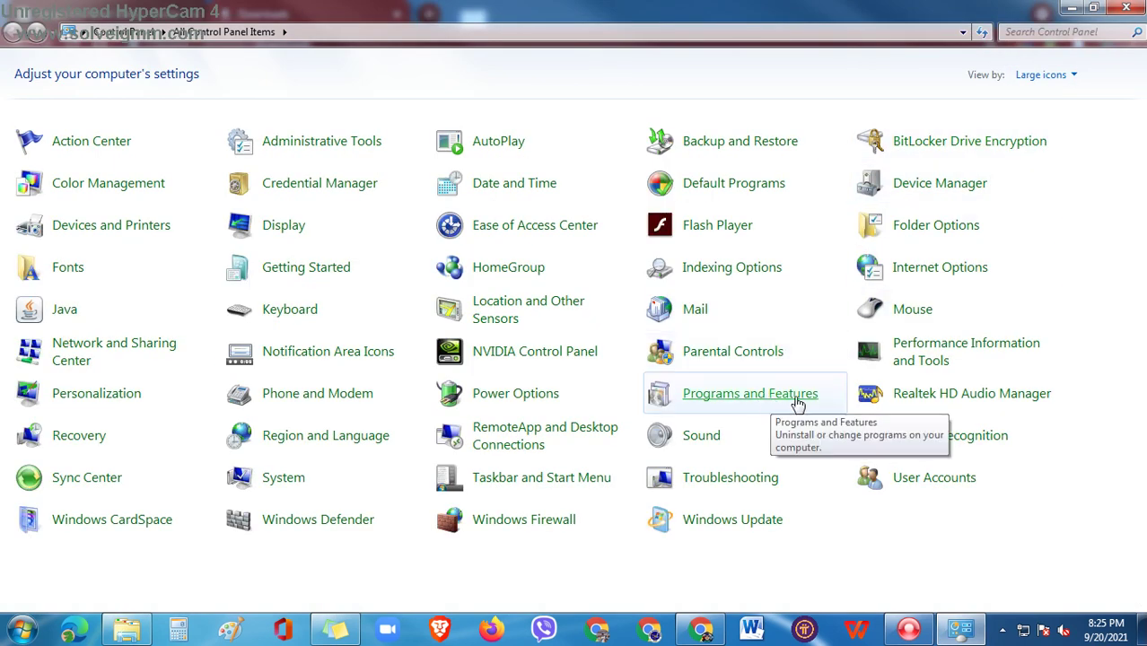
left_click(796, 400)
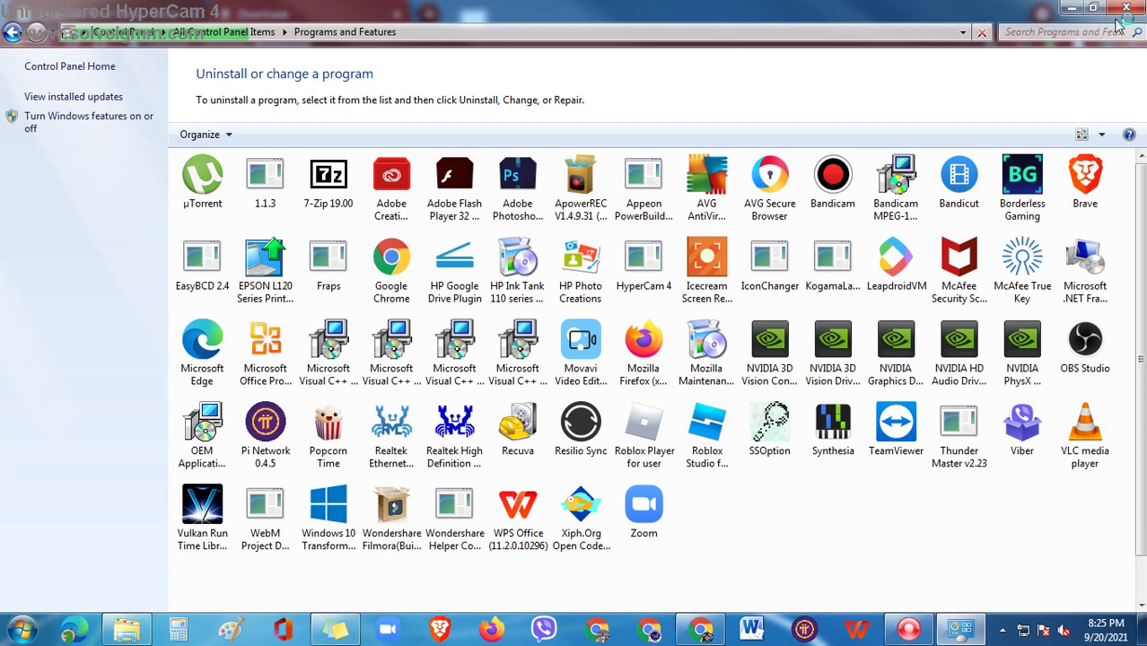
Search the installed programs for KoGaMa, repair KogamaLauncher-WWW, and bring the Kogama launcher window to the front.
left_click(1080, 33)
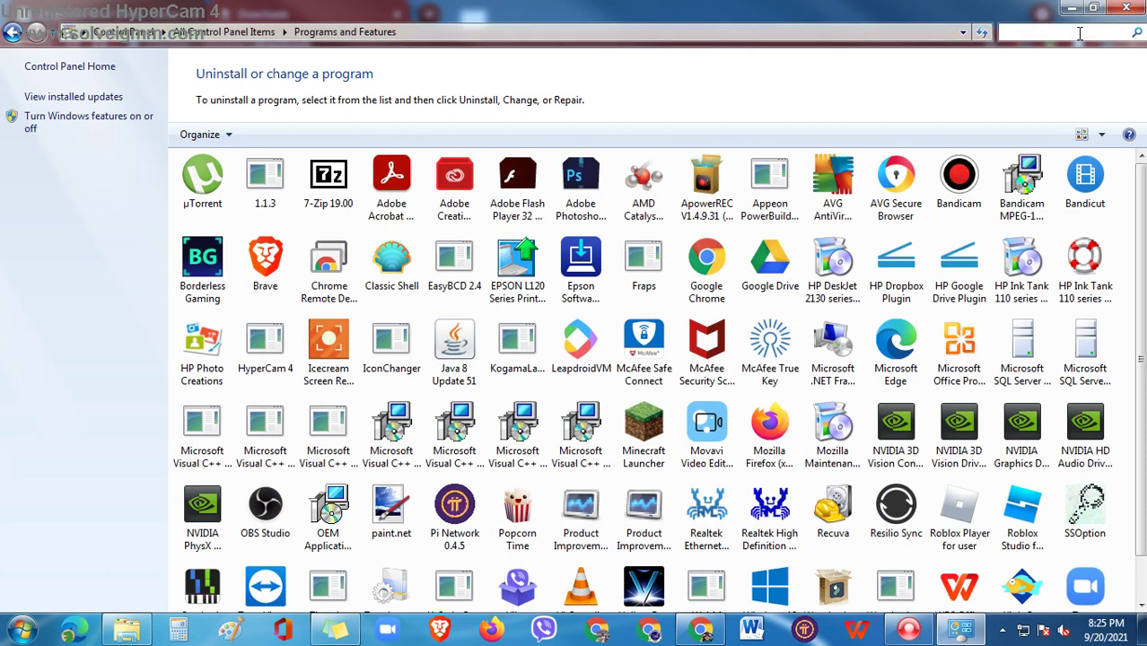
type("KoGaMa")
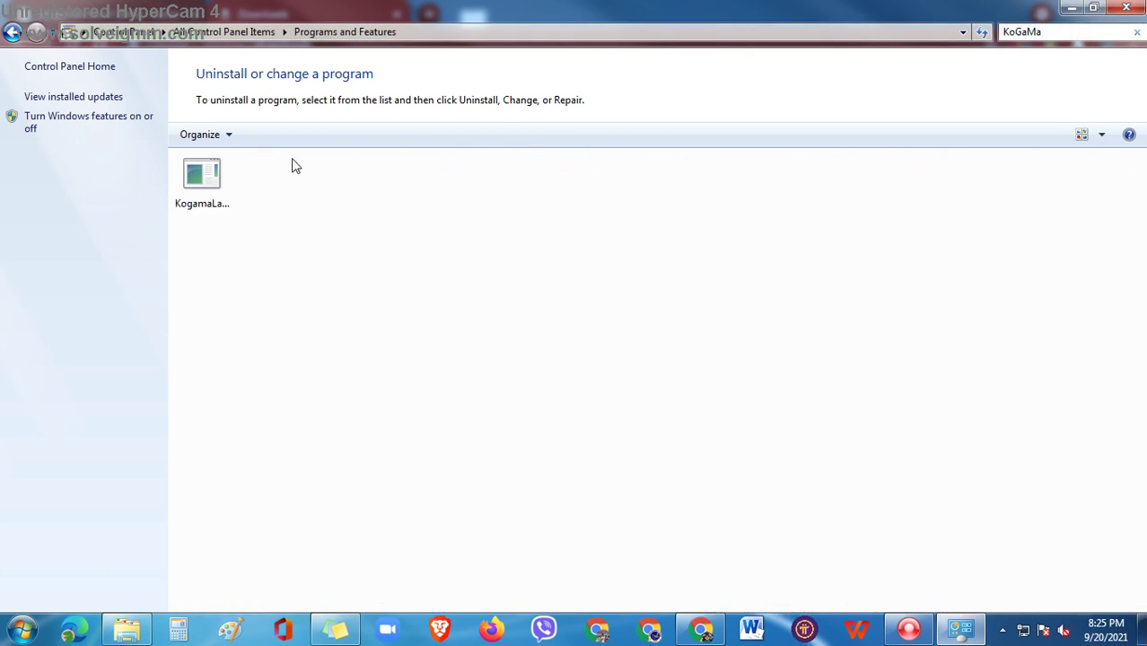
left_click(218, 190)
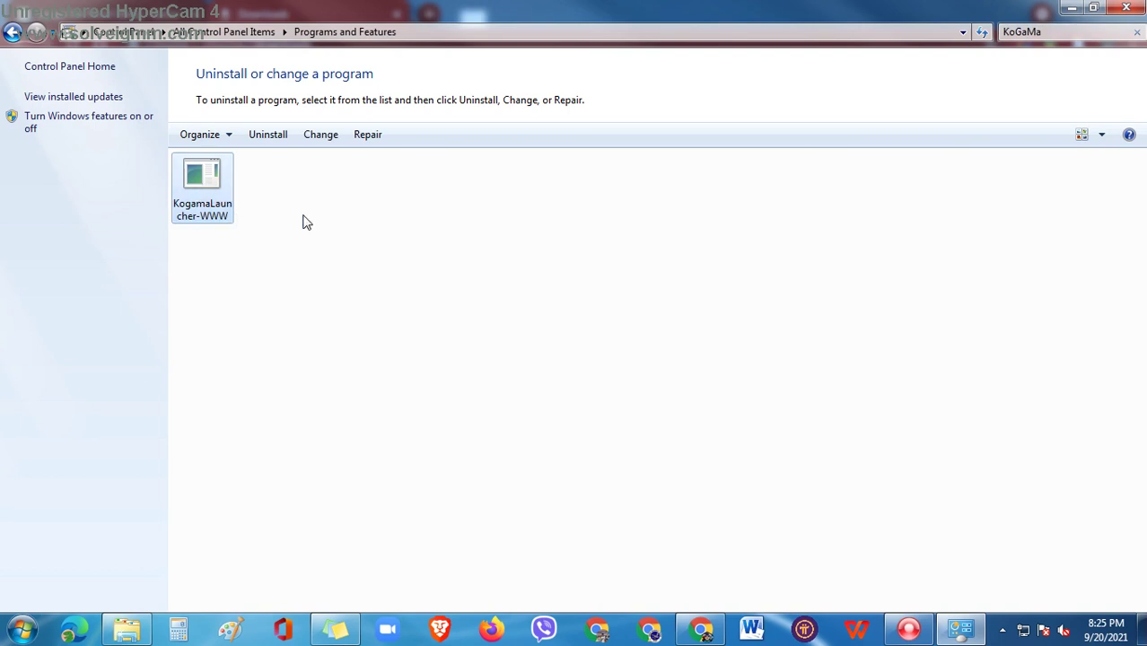
left_click(365, 134)
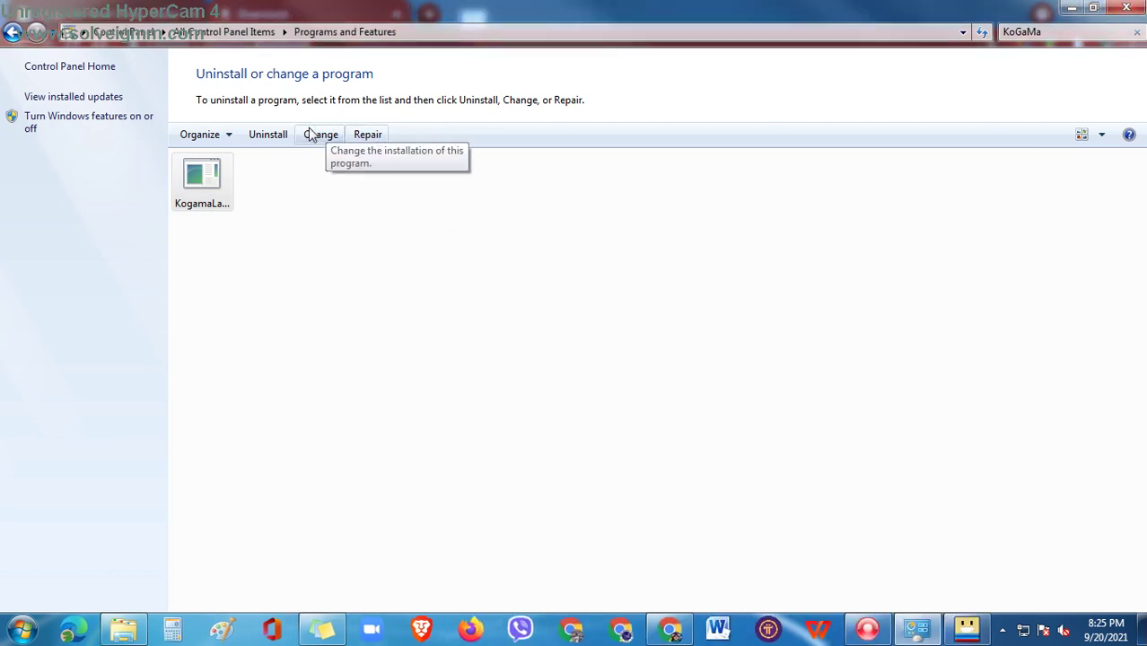
left_click(967, 628)
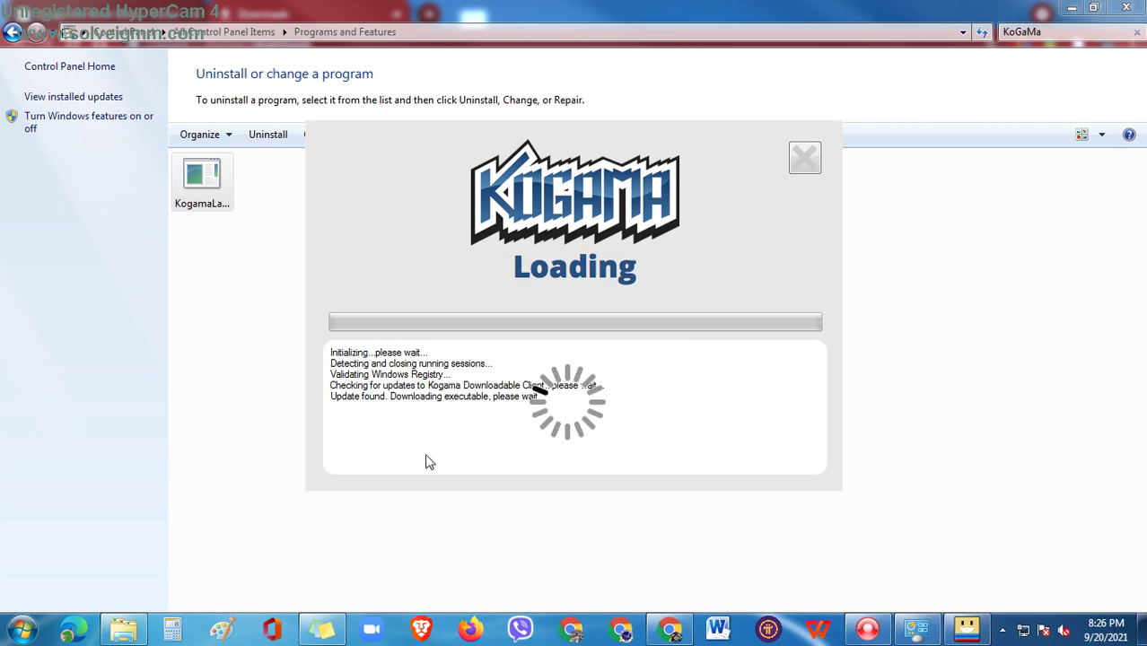
Review the launcher's progress log line by line from initialization to the executable download, and dismiss the message dialog.
left_click(425, 353)
left_click(428, 364)
left_click(431, 374)
left_click(434, 385)
left_click(437, 396)
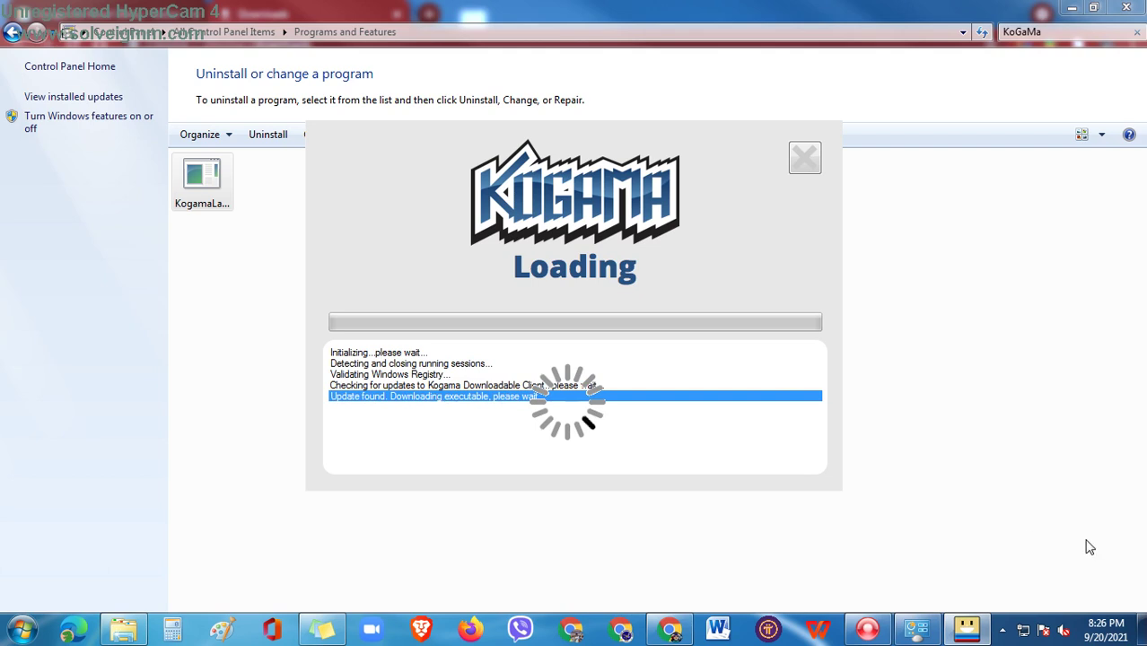
left_click(378, 353)
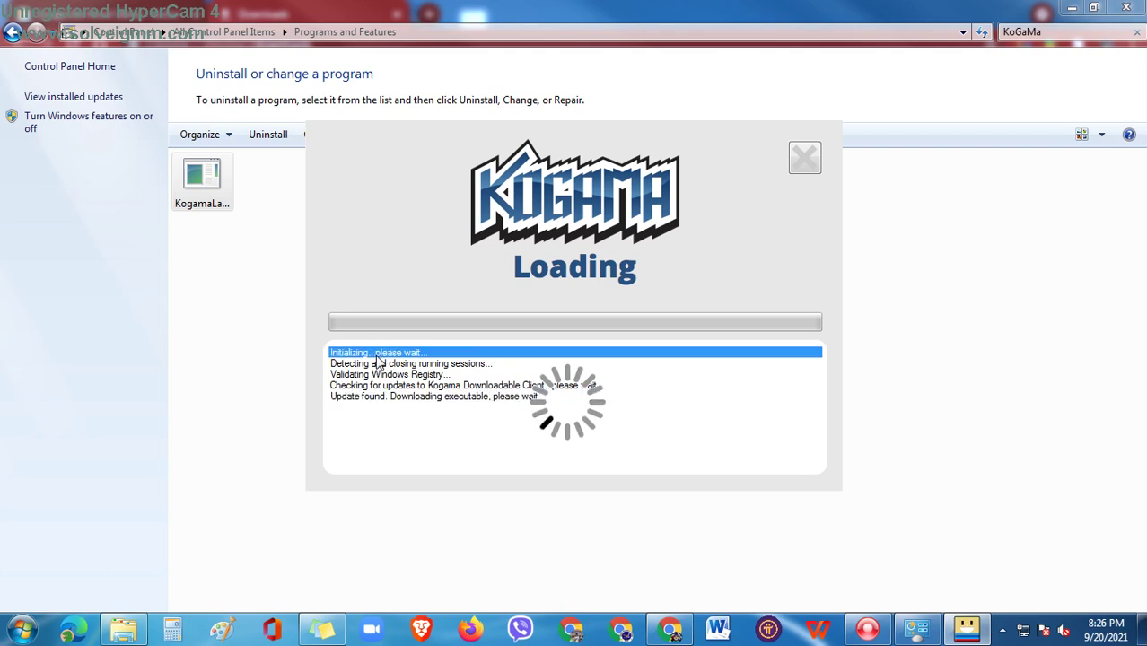
left_click(379, 363)
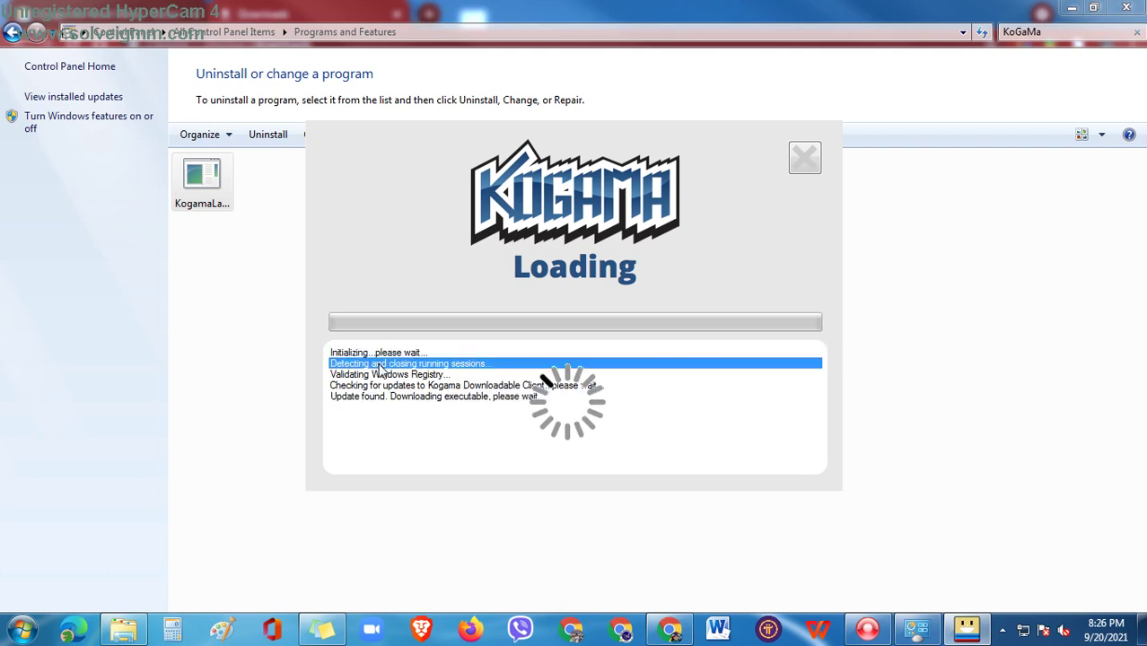
left_click(381, 375)
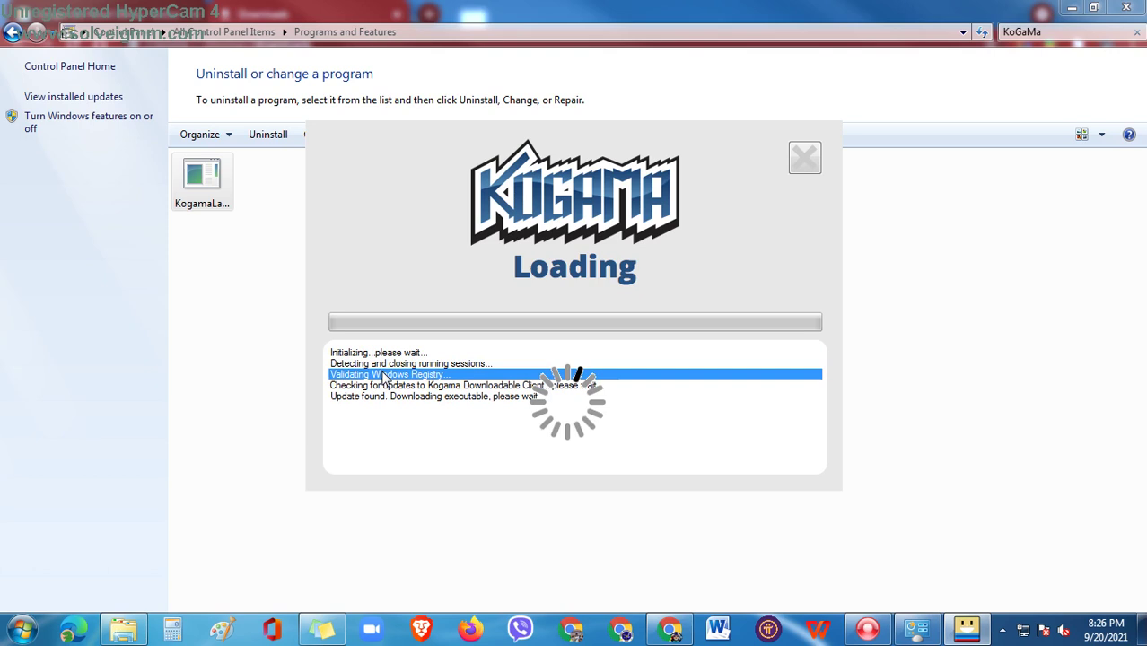
left_click(385, 385)
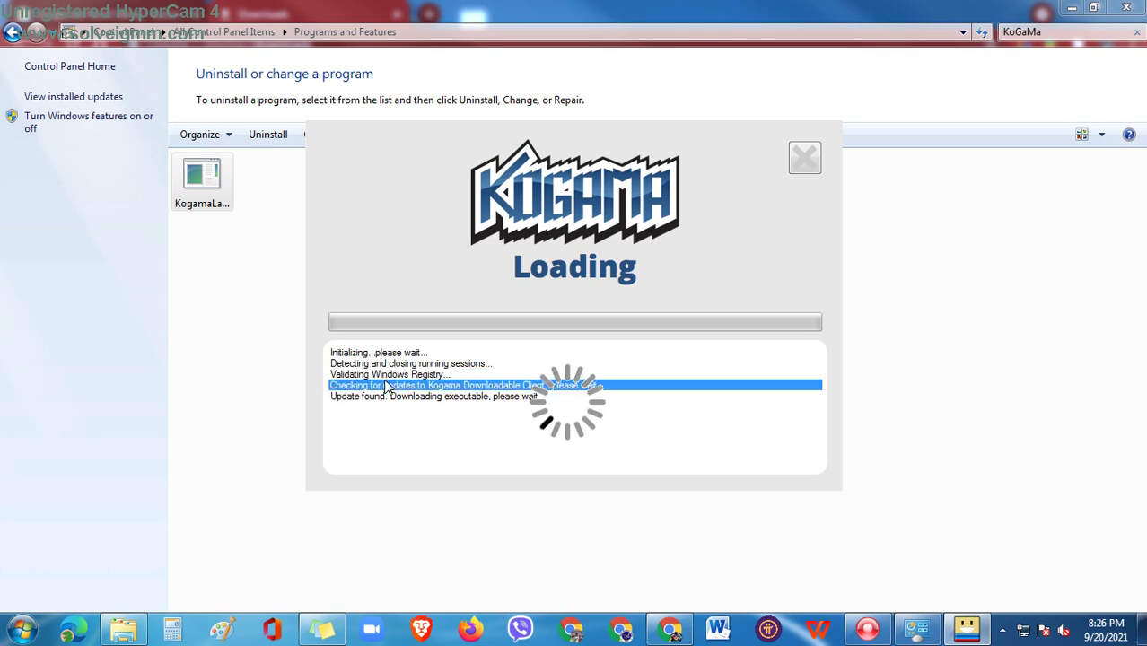
left_click(385, 398)
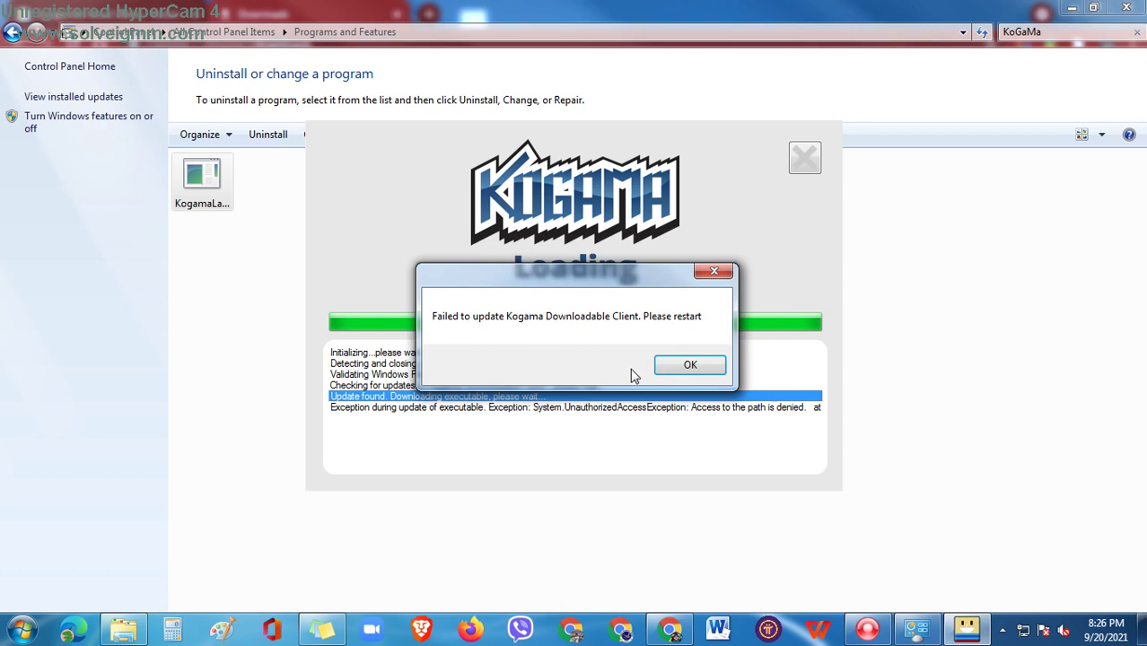
left_click(696, 359)
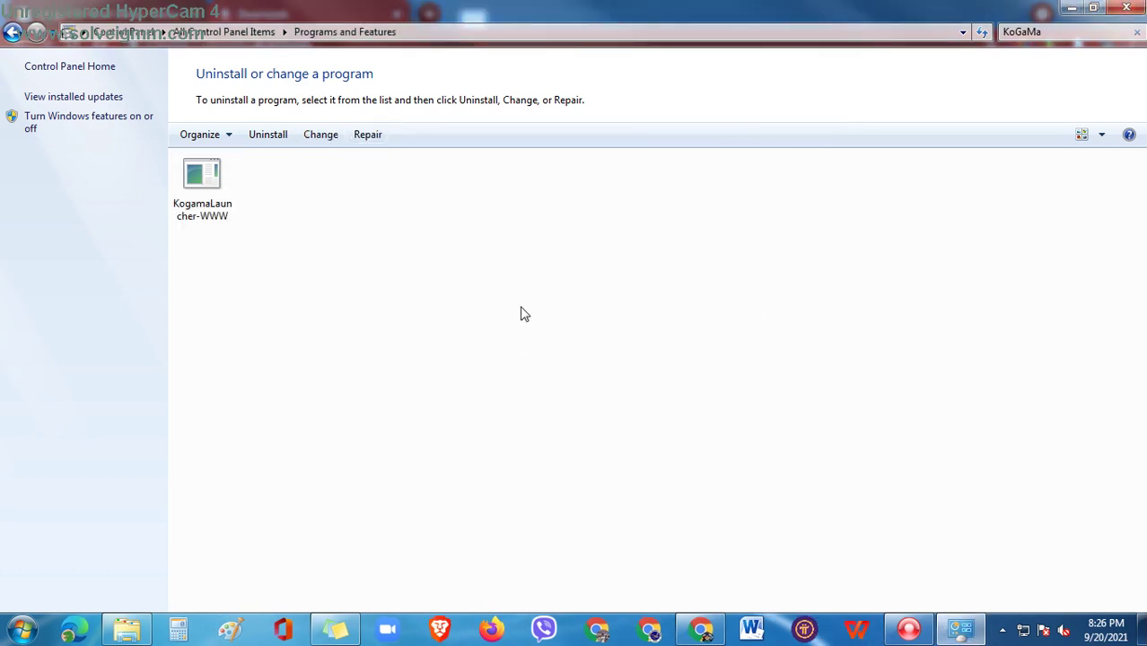
left_click(202, 179)
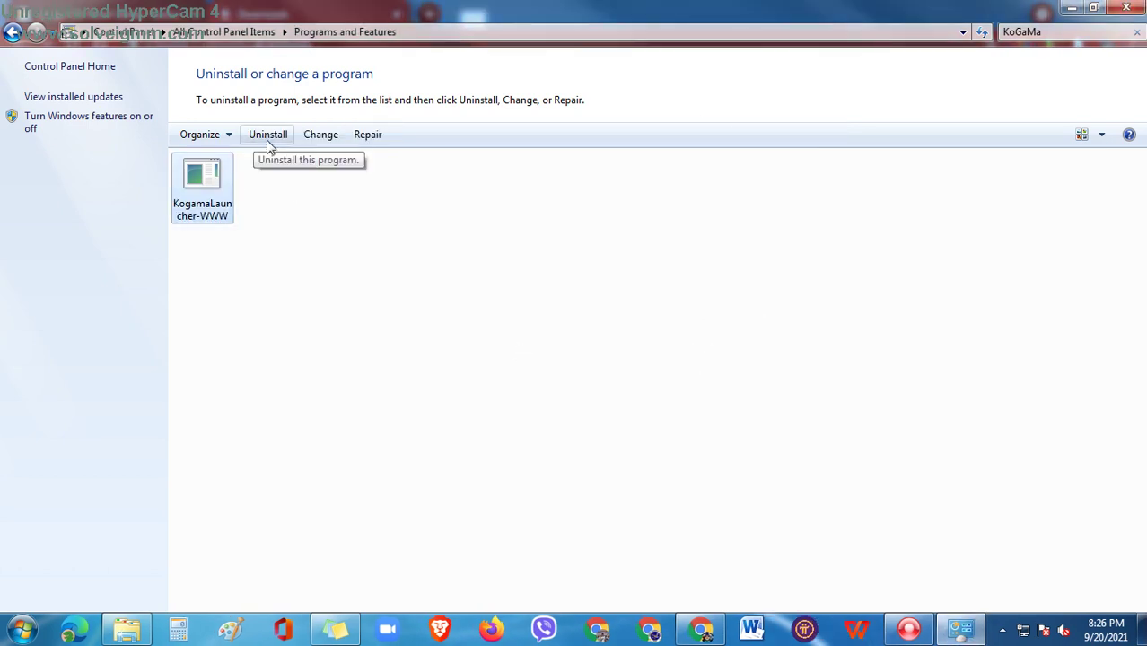
left_click(278, 142)
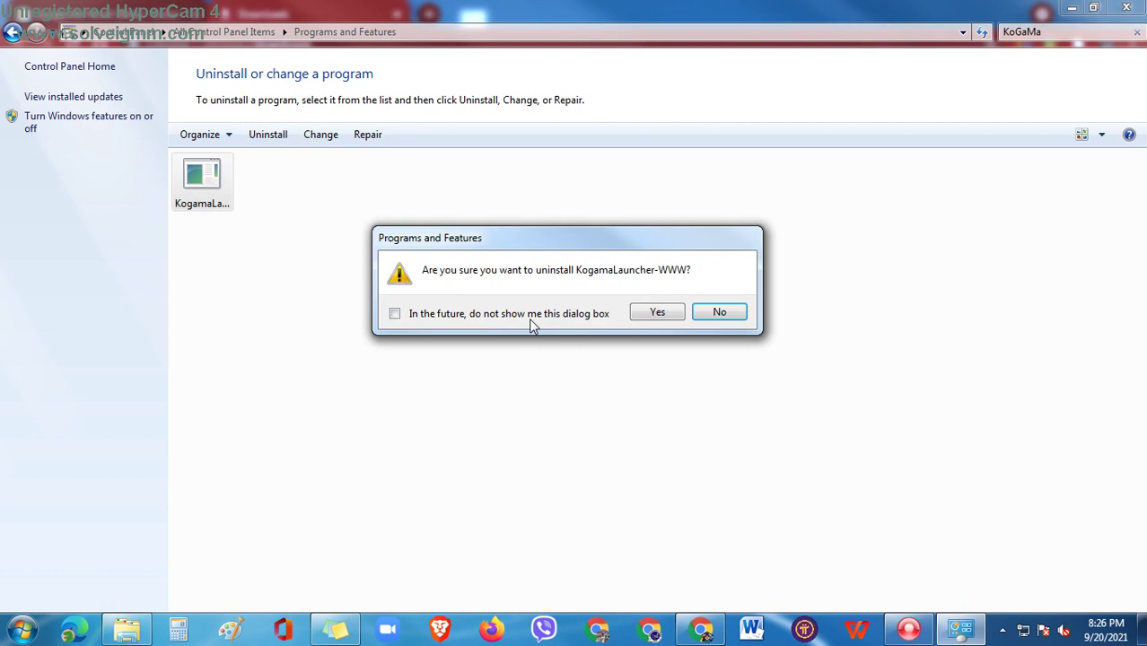
left_click(655, 314)
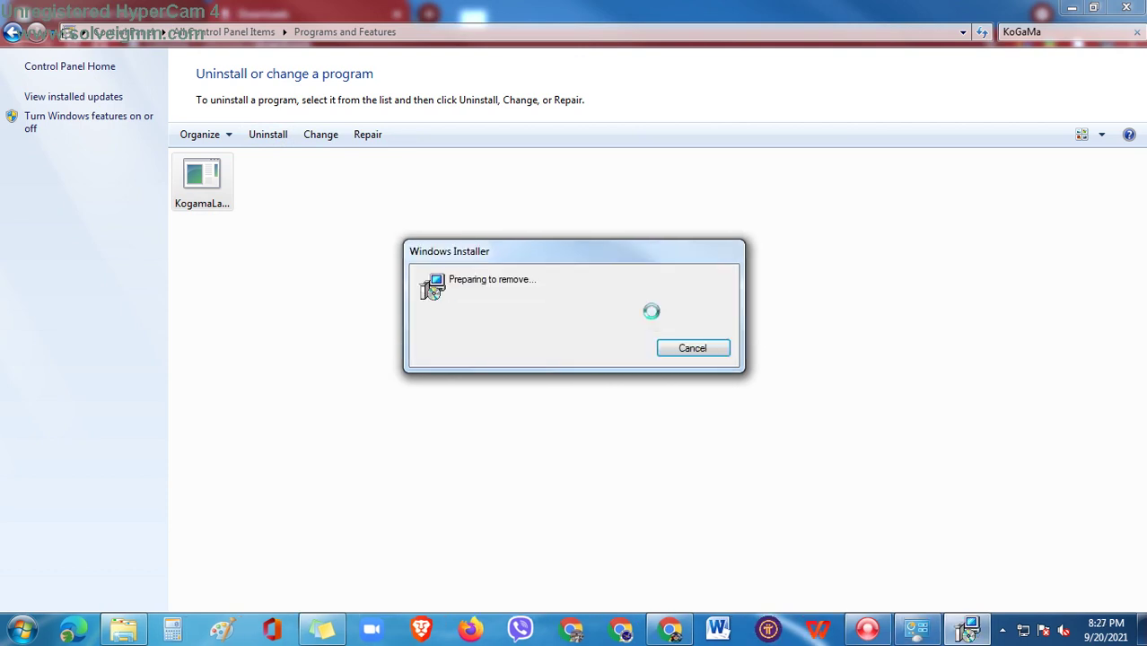
left_click(688, 351)
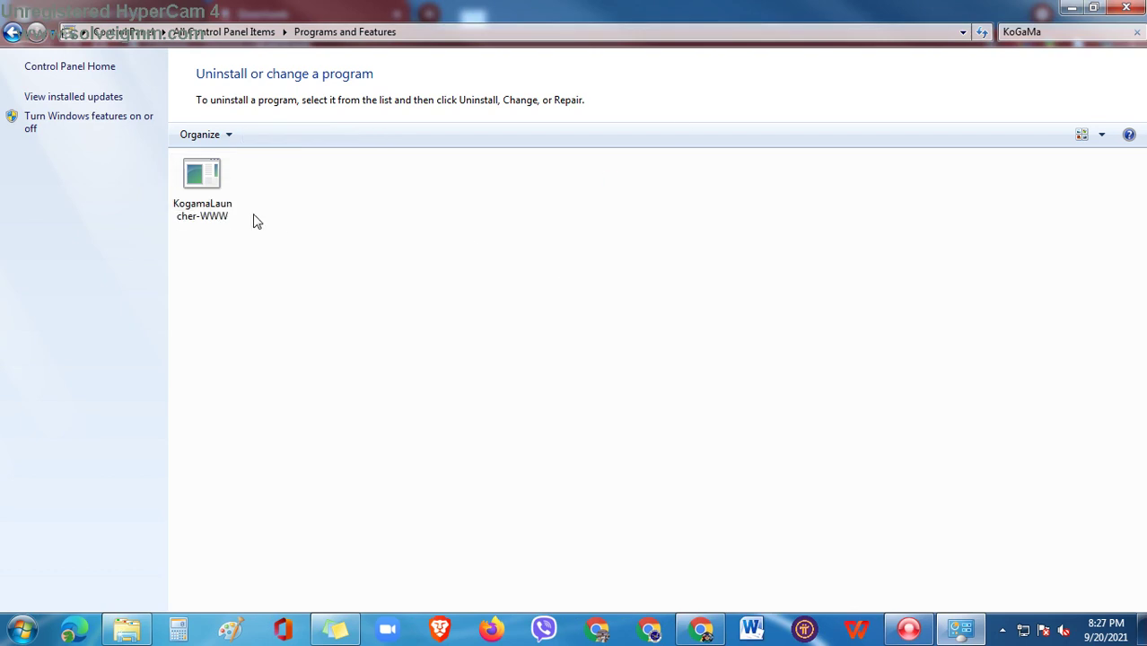
Uninstall KogamaLauncher-WWW, look over the Chrome tabs during the removal, and check the installed programs list again.
left_click(220, 199)
left_click(271, 136)
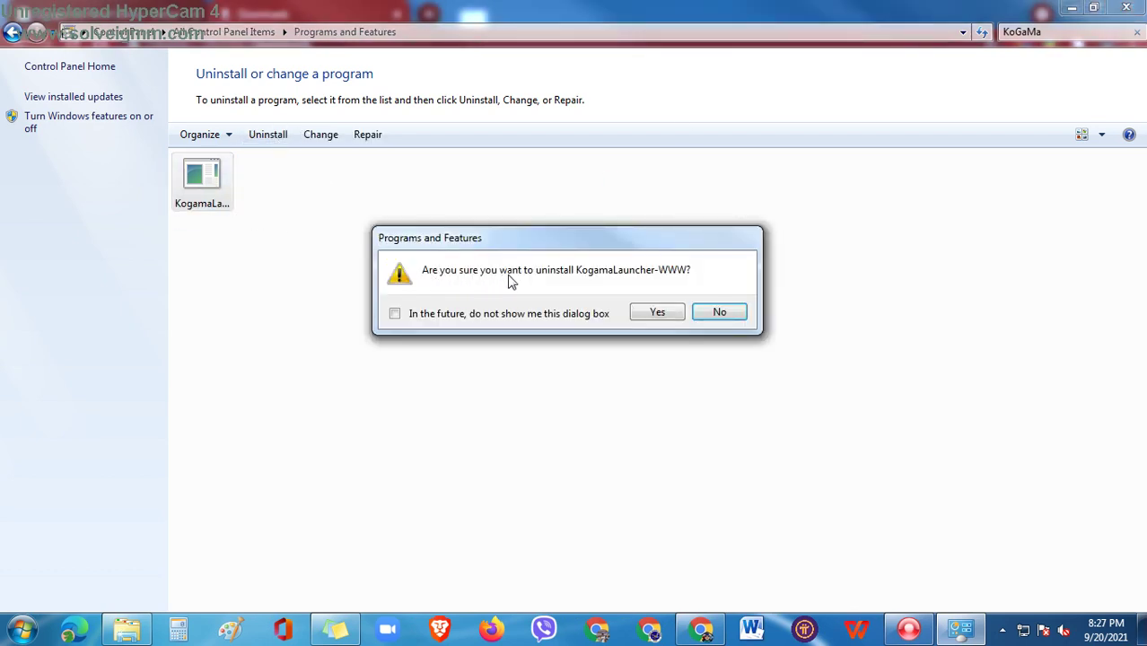
left_click(666, 314)
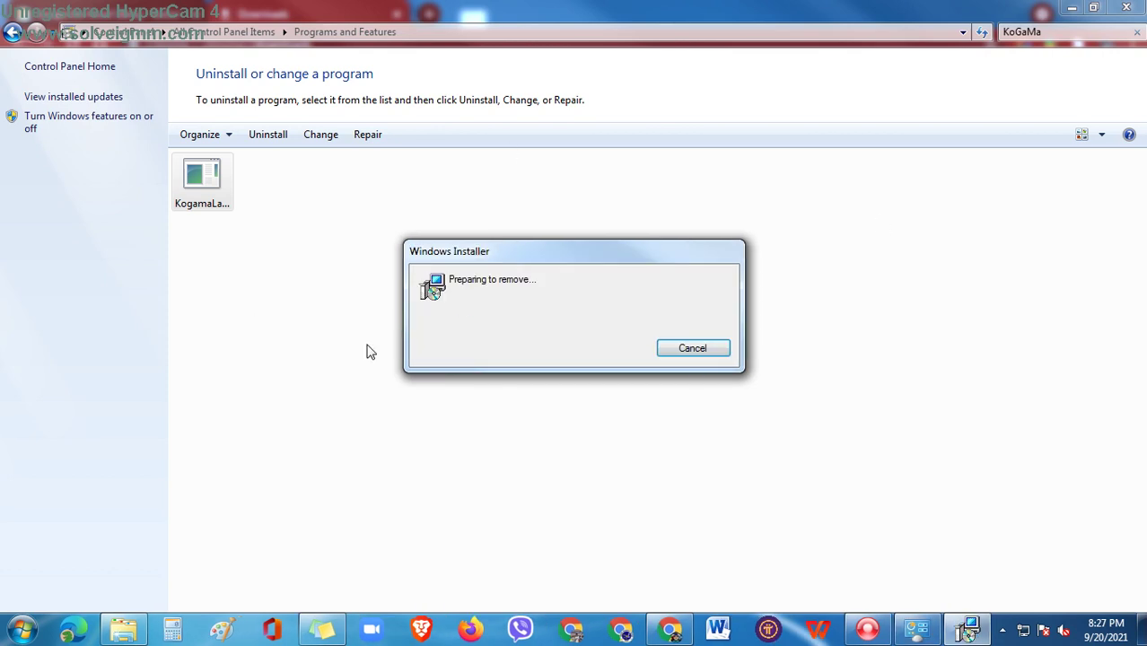
left_click(1067, 9)
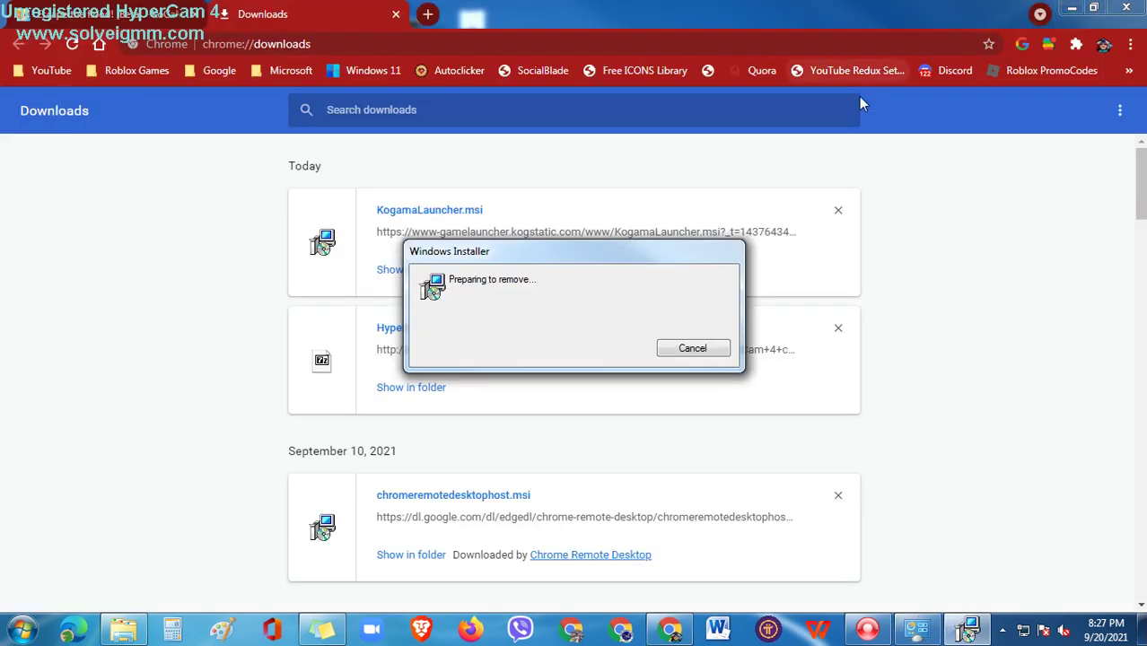
left_click(144, 14)
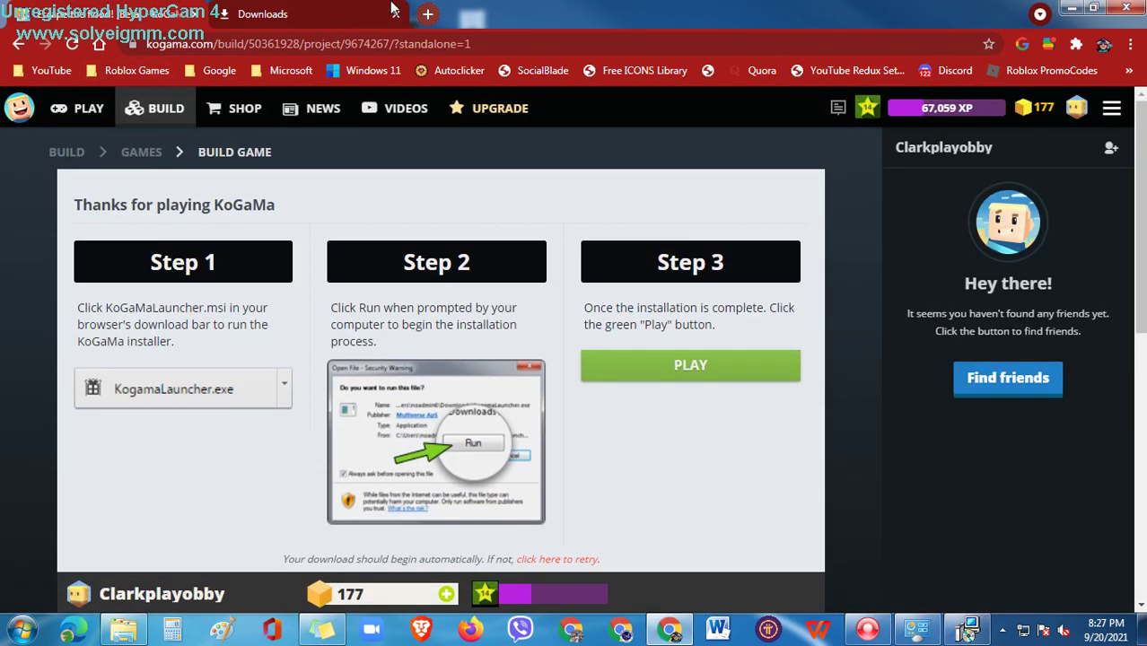
left_click(357, 22)
left_click(967, 629)
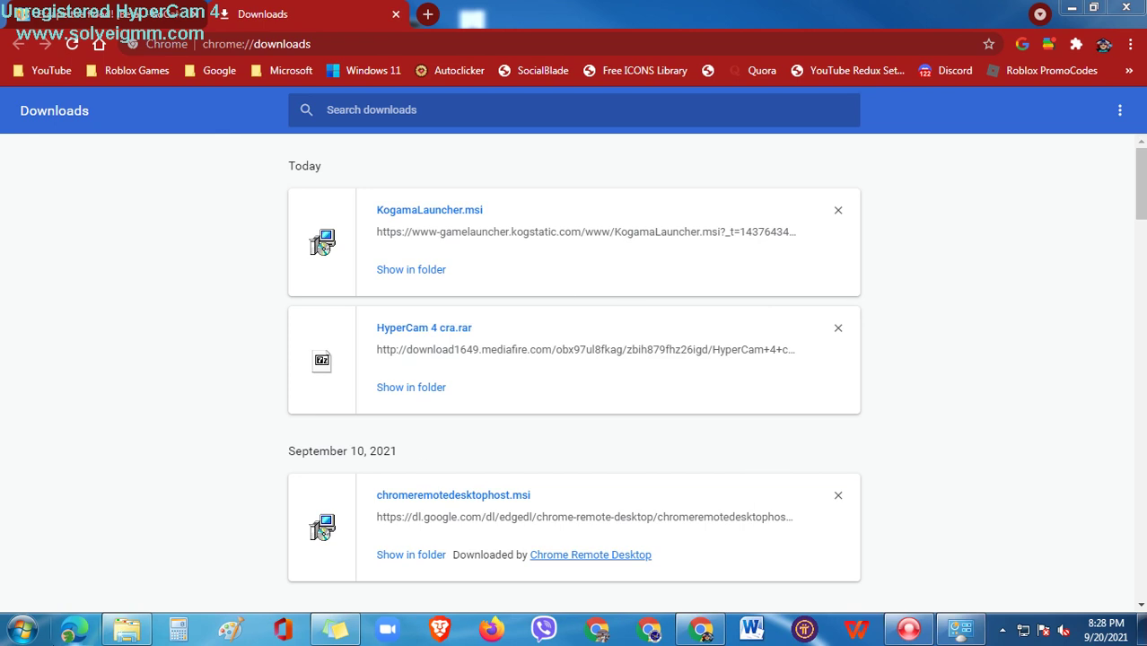
left_click(960, 628)
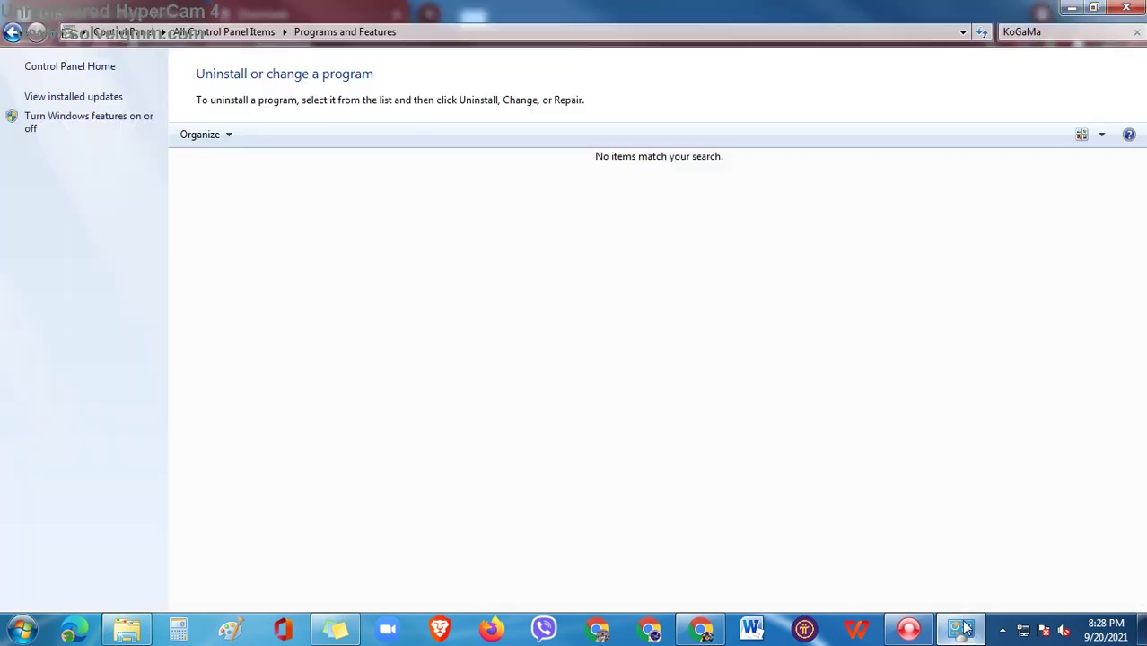
Minimize Programs and Features and reinstall the launcher by running KogamaLauncher.msi from Chrome's downloads list.
left_click(1070, 7)
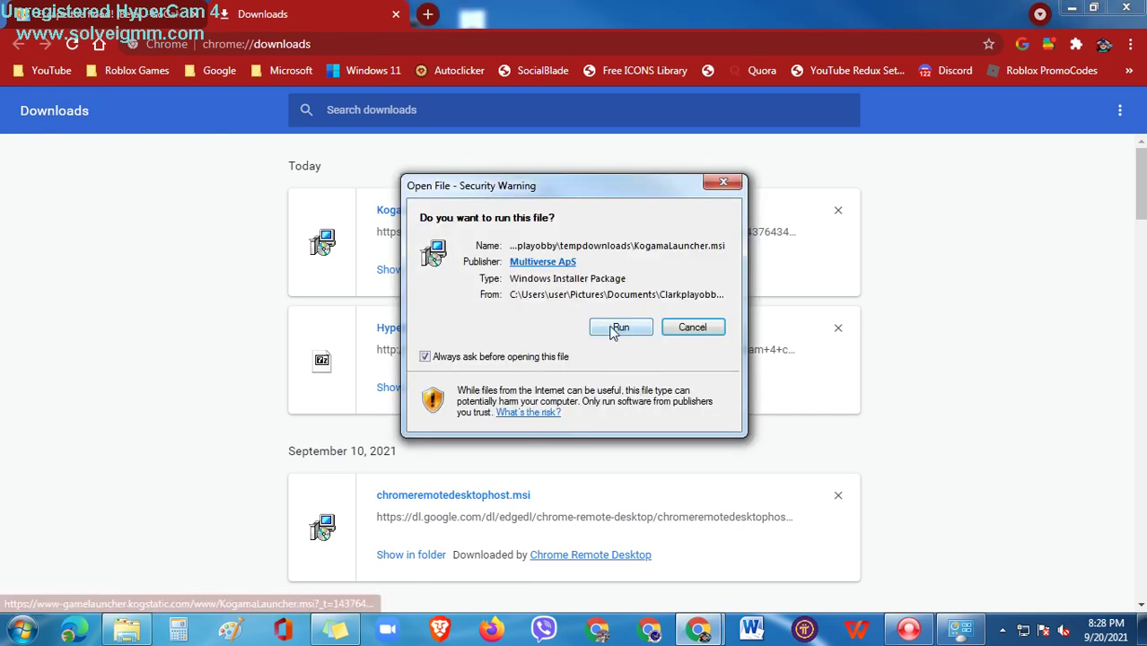
left_click(630, 329)
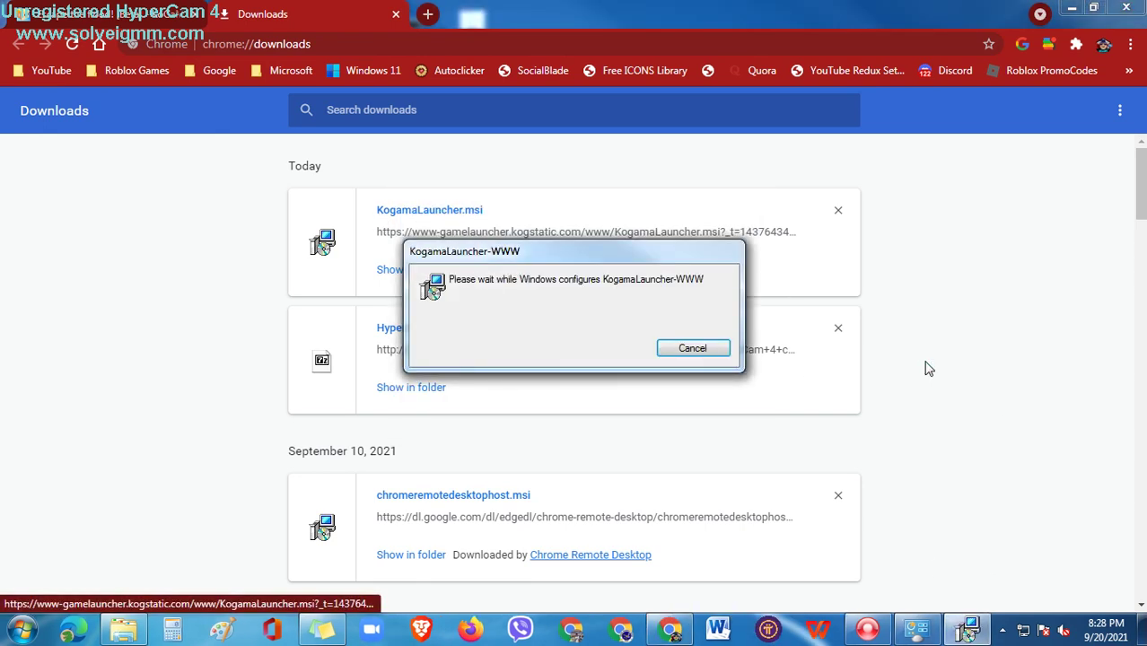